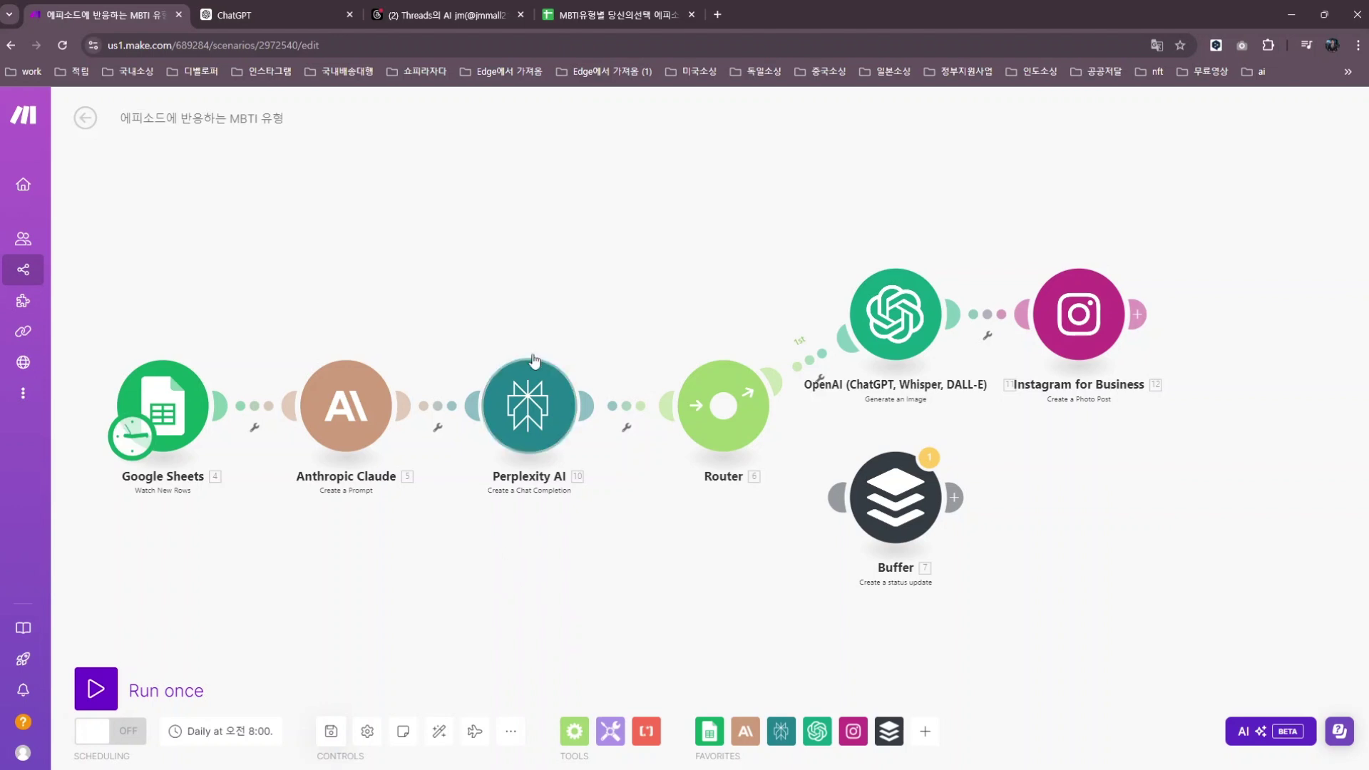
Review the published Threads post with the MBTI reactions to an episode, and return to the Make scenario
click(435, 15)
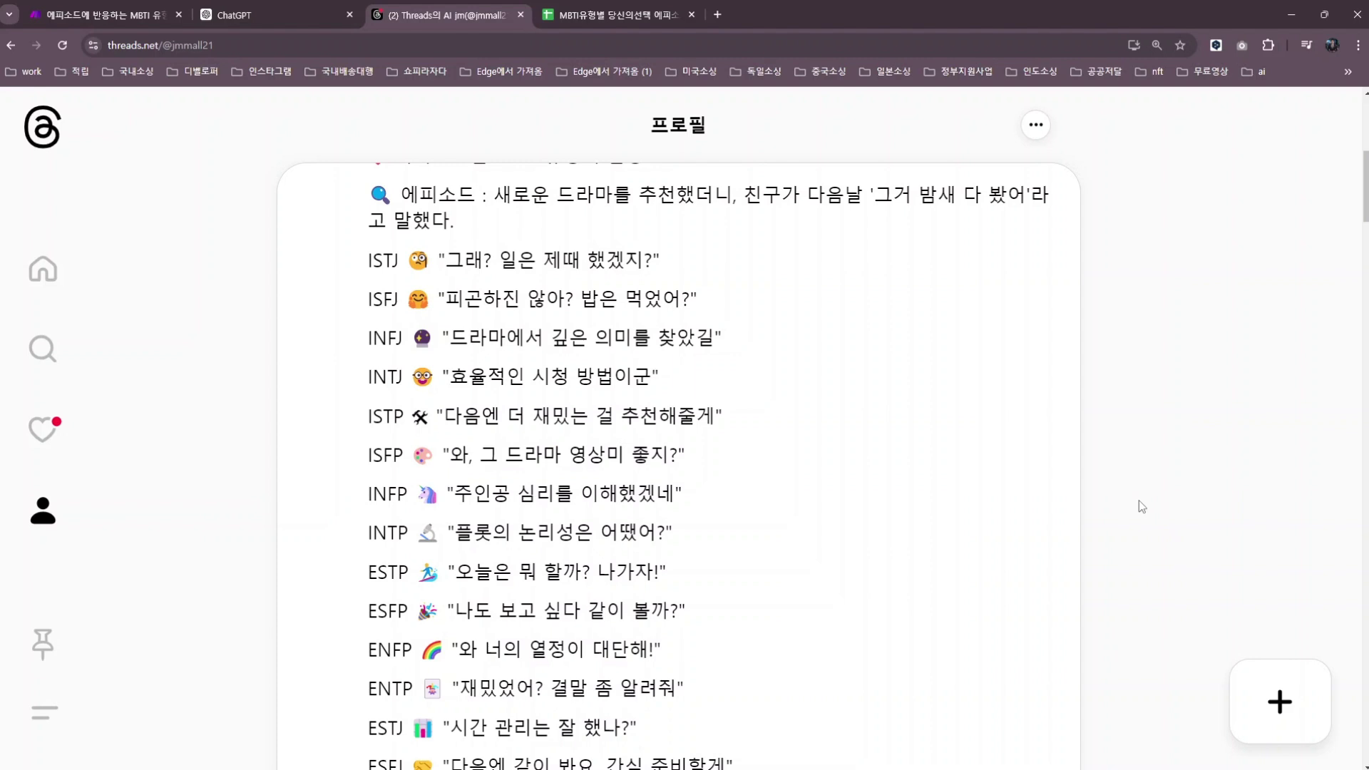
scroll(1140, 502, up, 1)
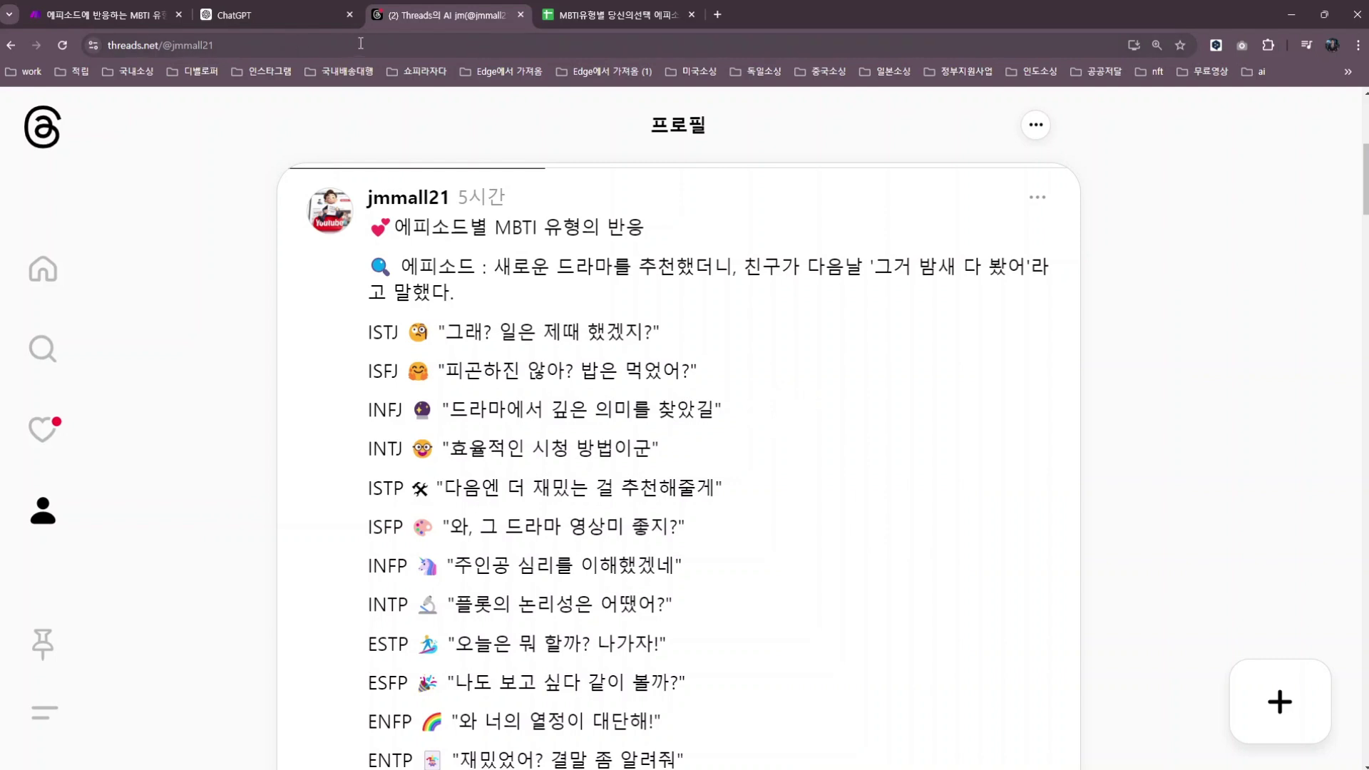
click(109, 16)
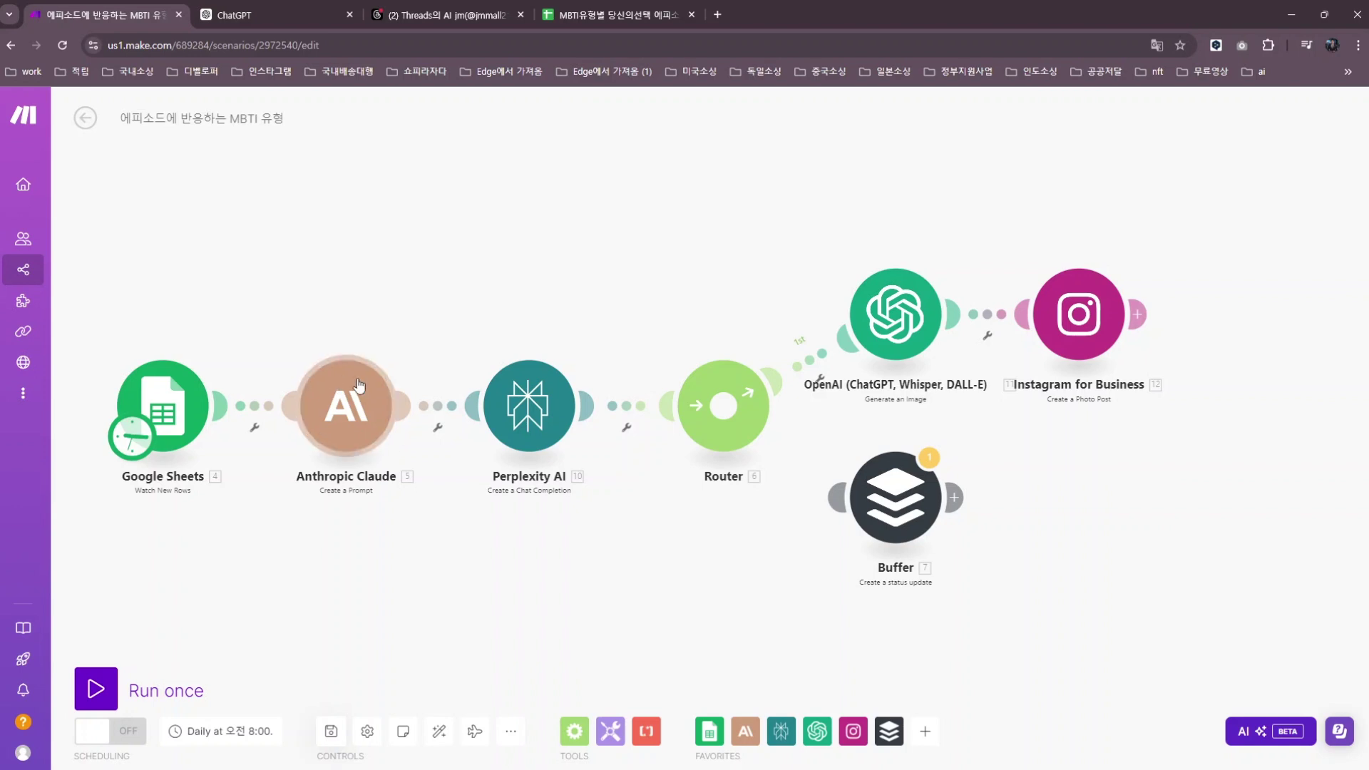
Review the prompt text in the Anthropic Claude module and the message content in the Perplexity AI module
click(348, 418)
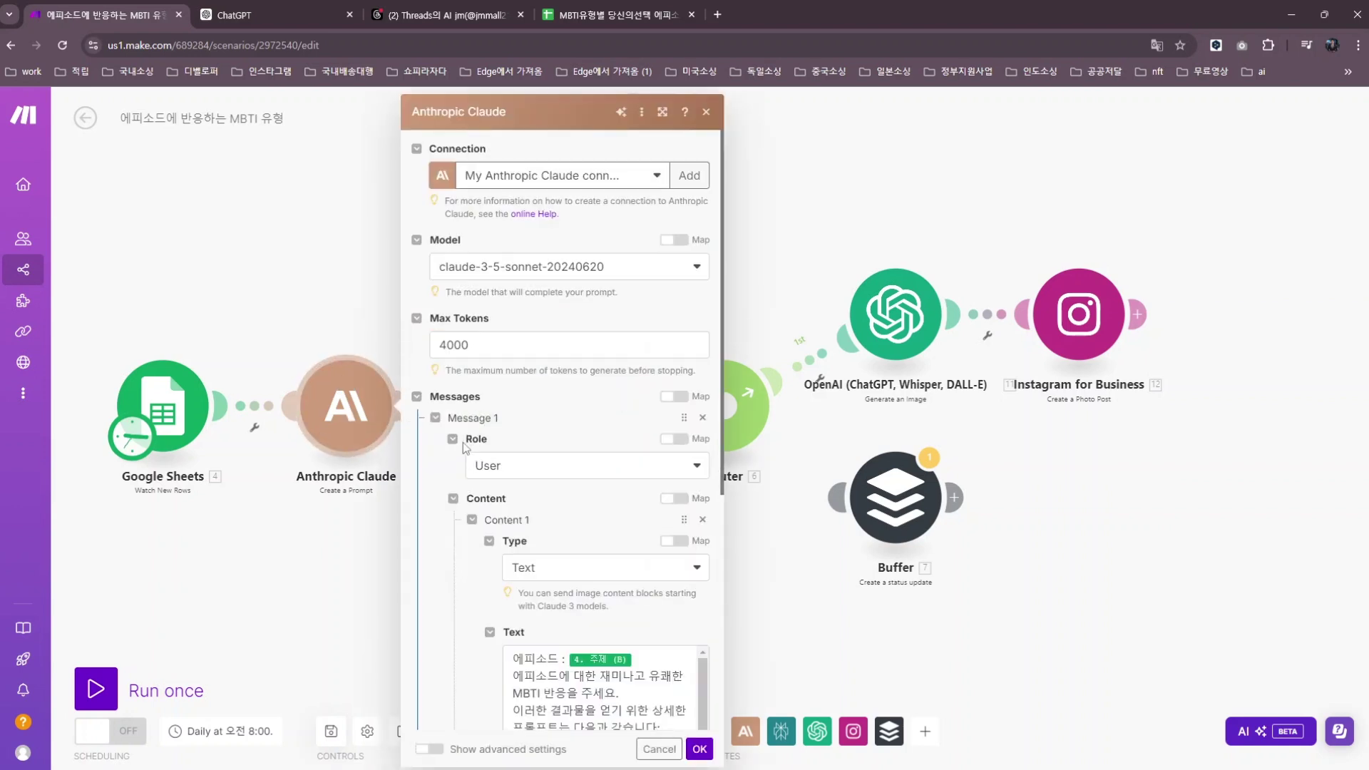
scroll(573, 522, down, 6)
scroll(582, 527, up, 2)
scroll(585, 528, down, 4)
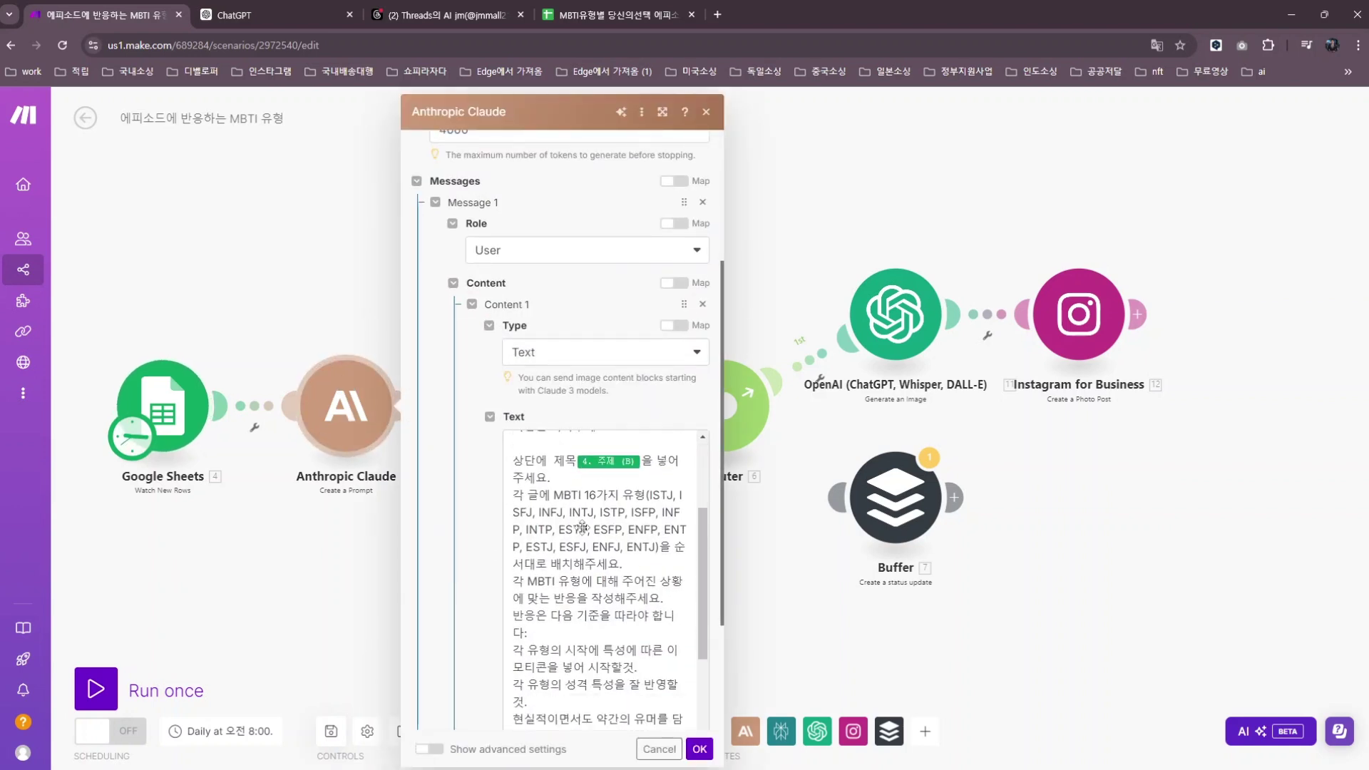
click(385, 541)
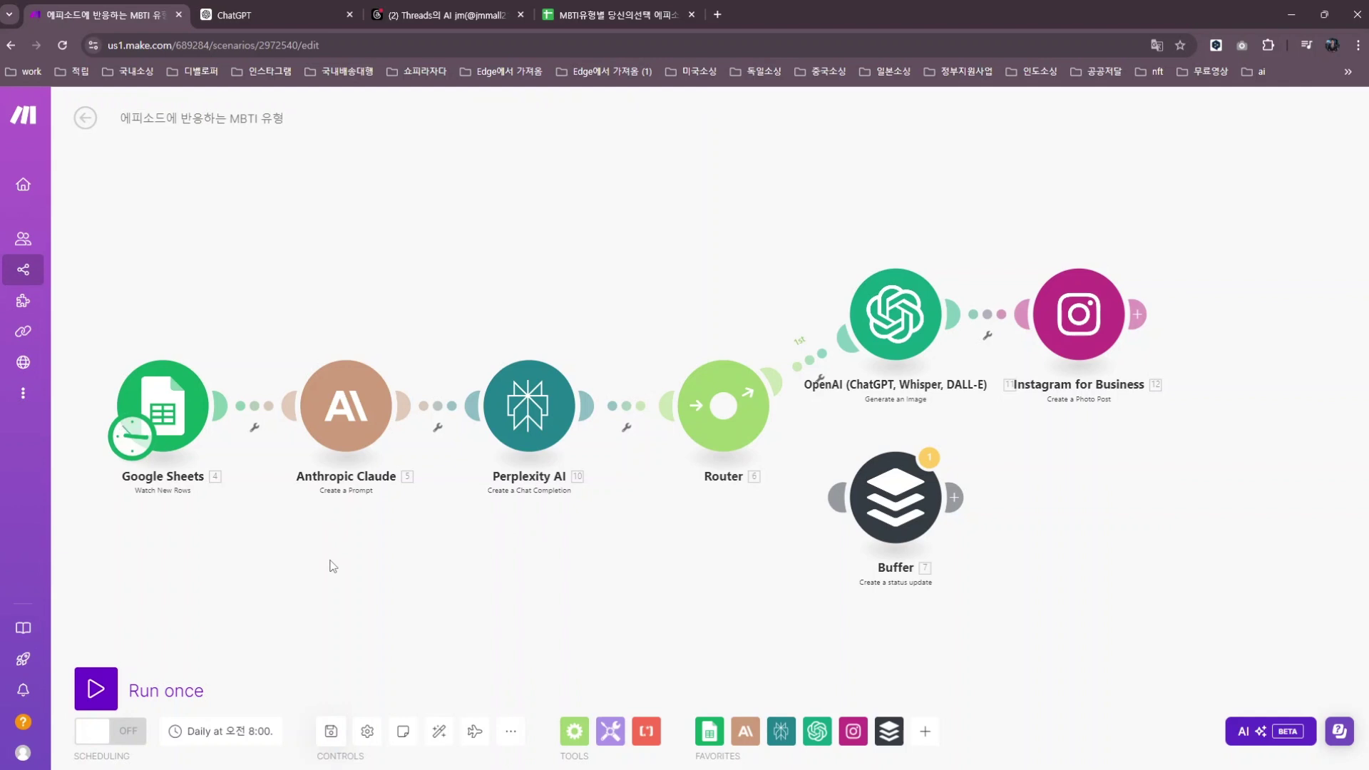
click(524, 417)
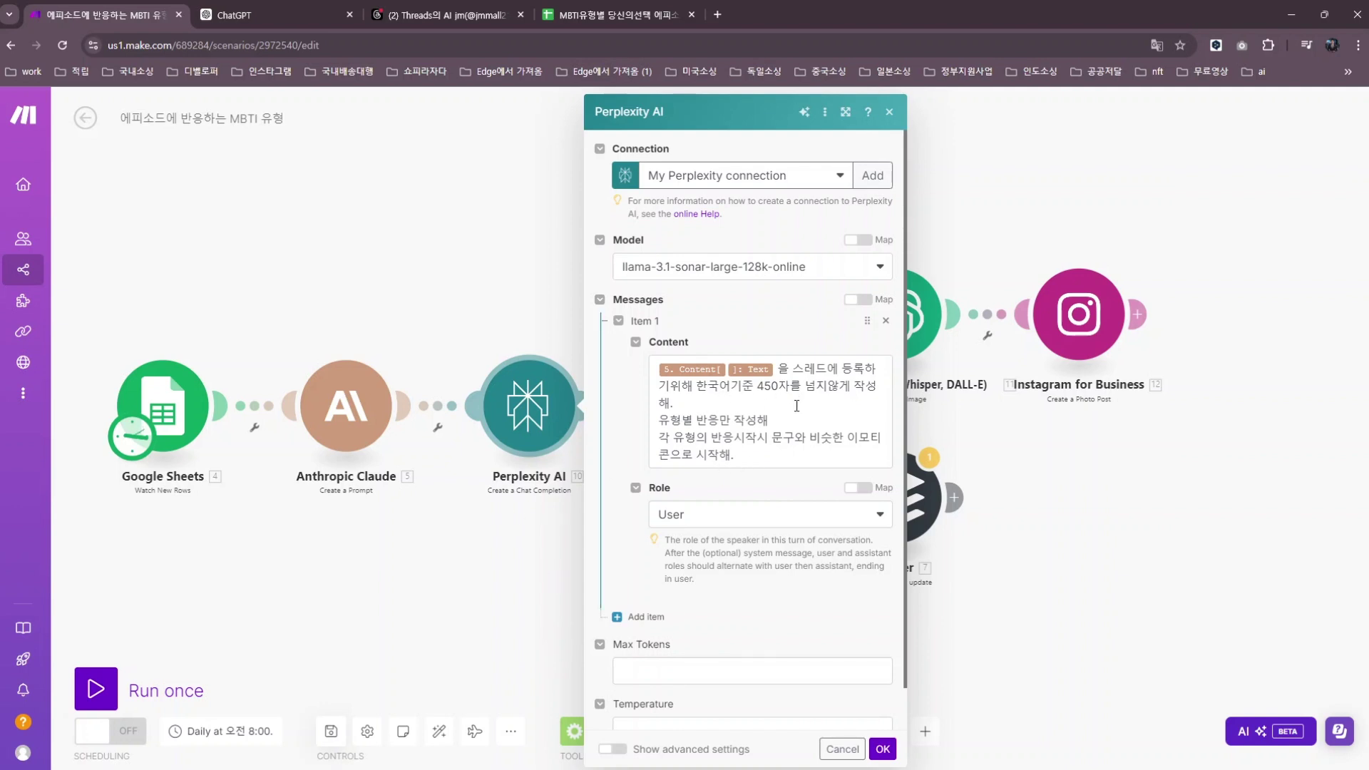
click(514, 542)
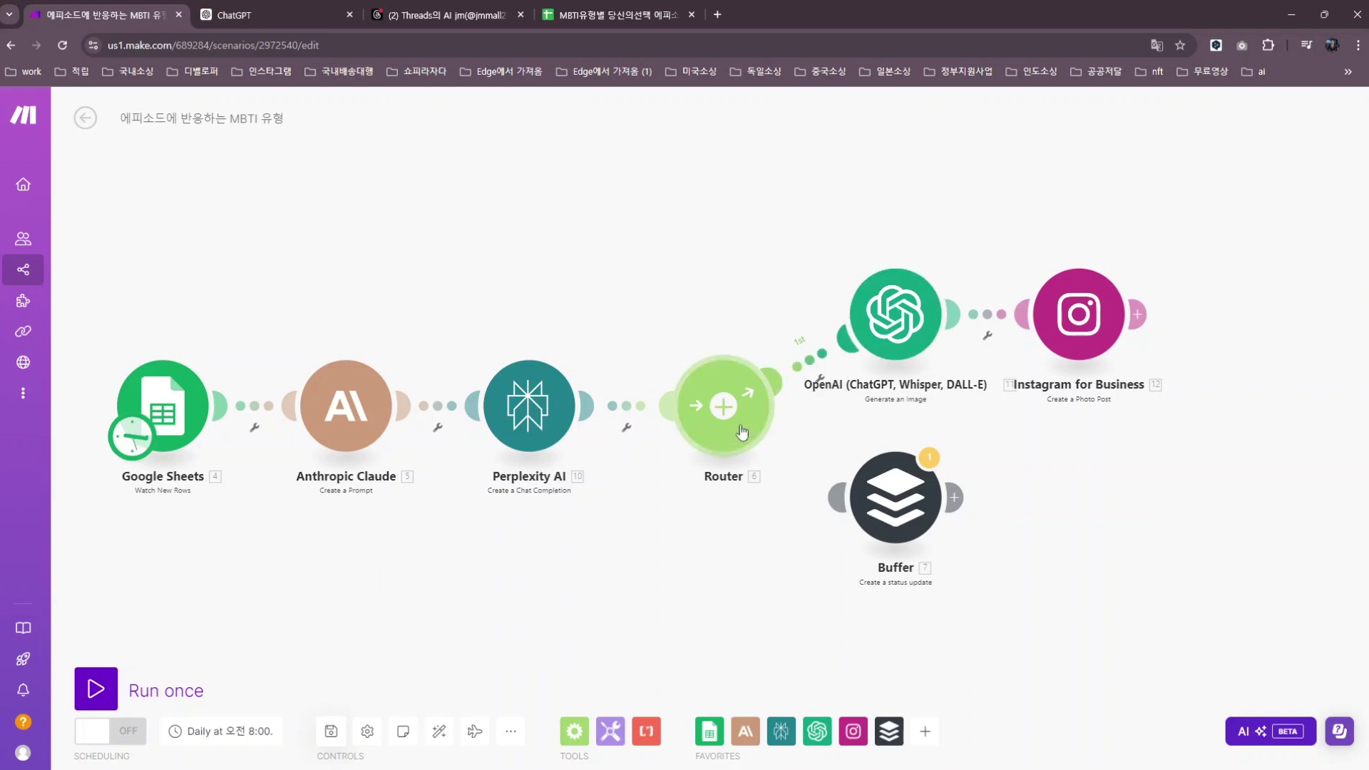
Connect the Buffer module to the Router as a second route and accept its existing settings
drag(870, 488, 809, 439)
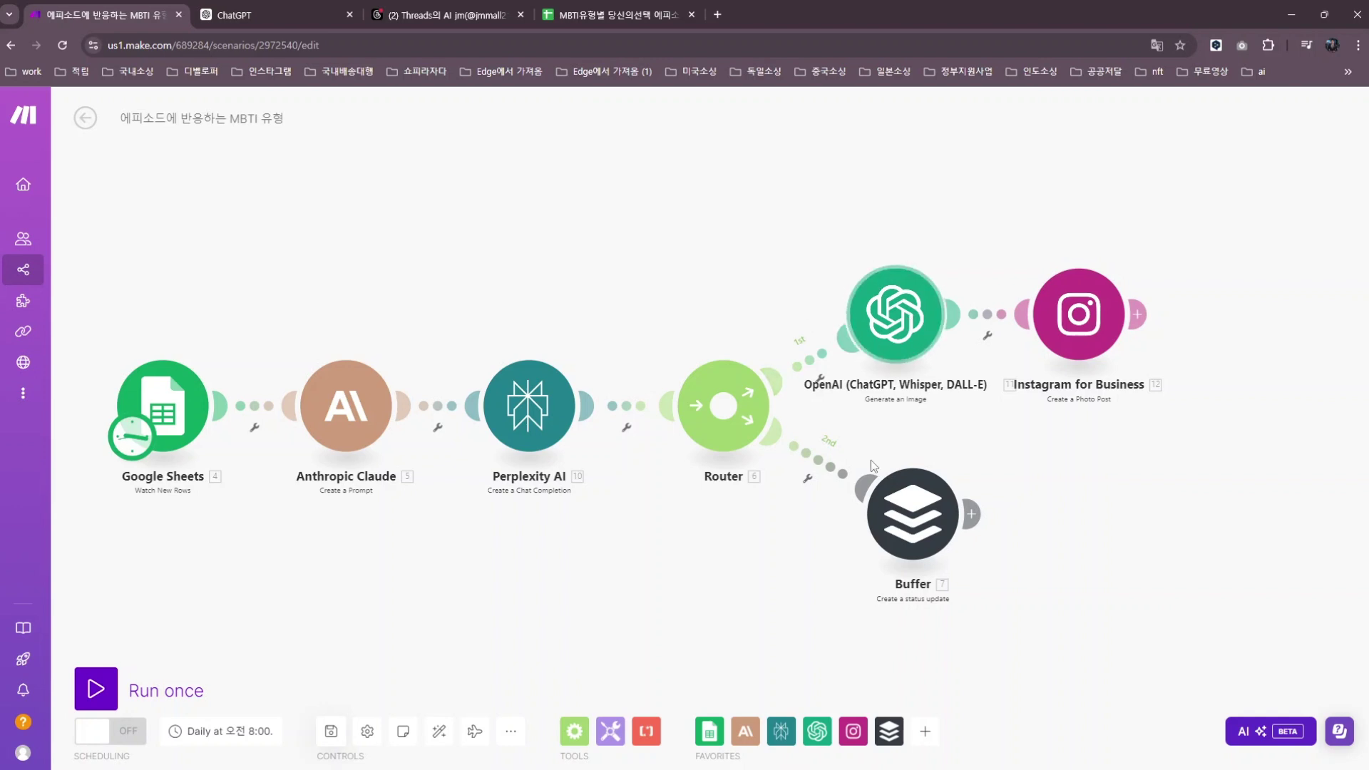
click(918, 536)
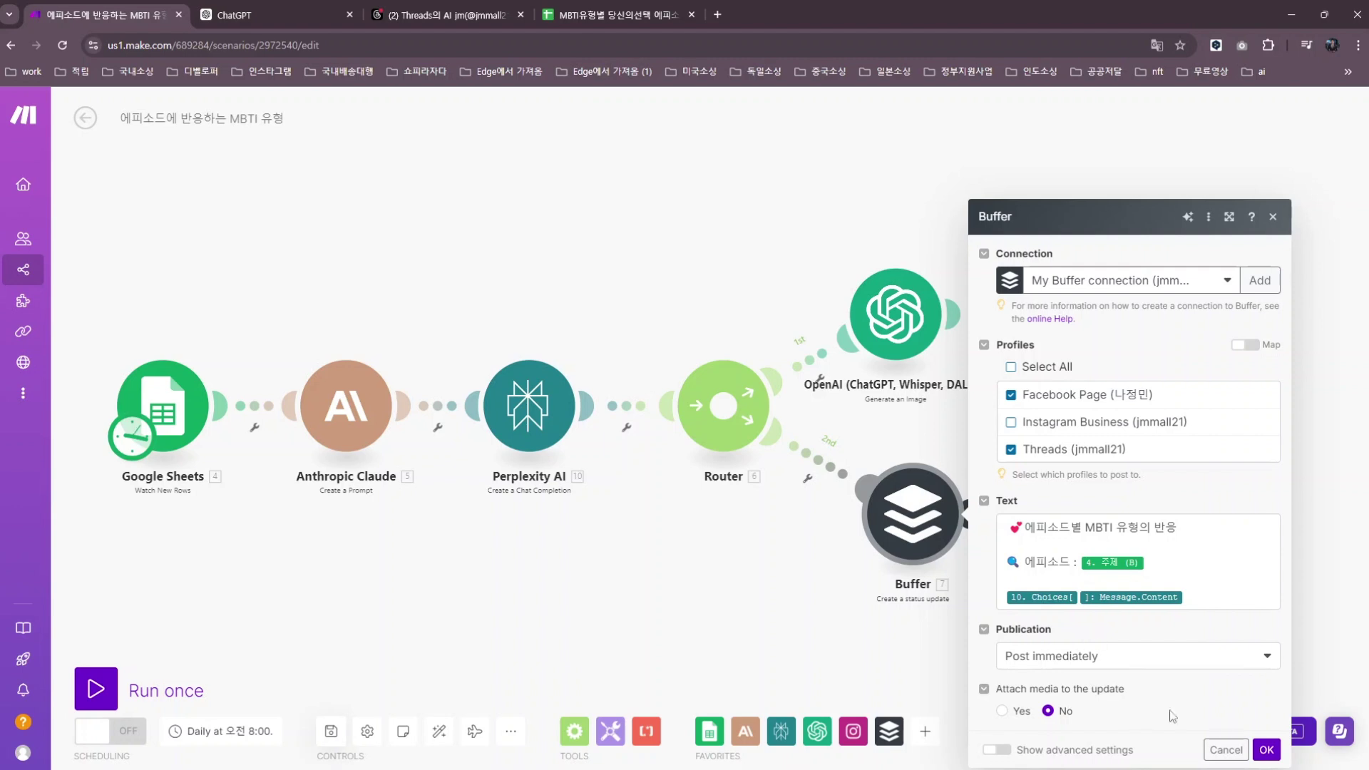
click(1266, 750)
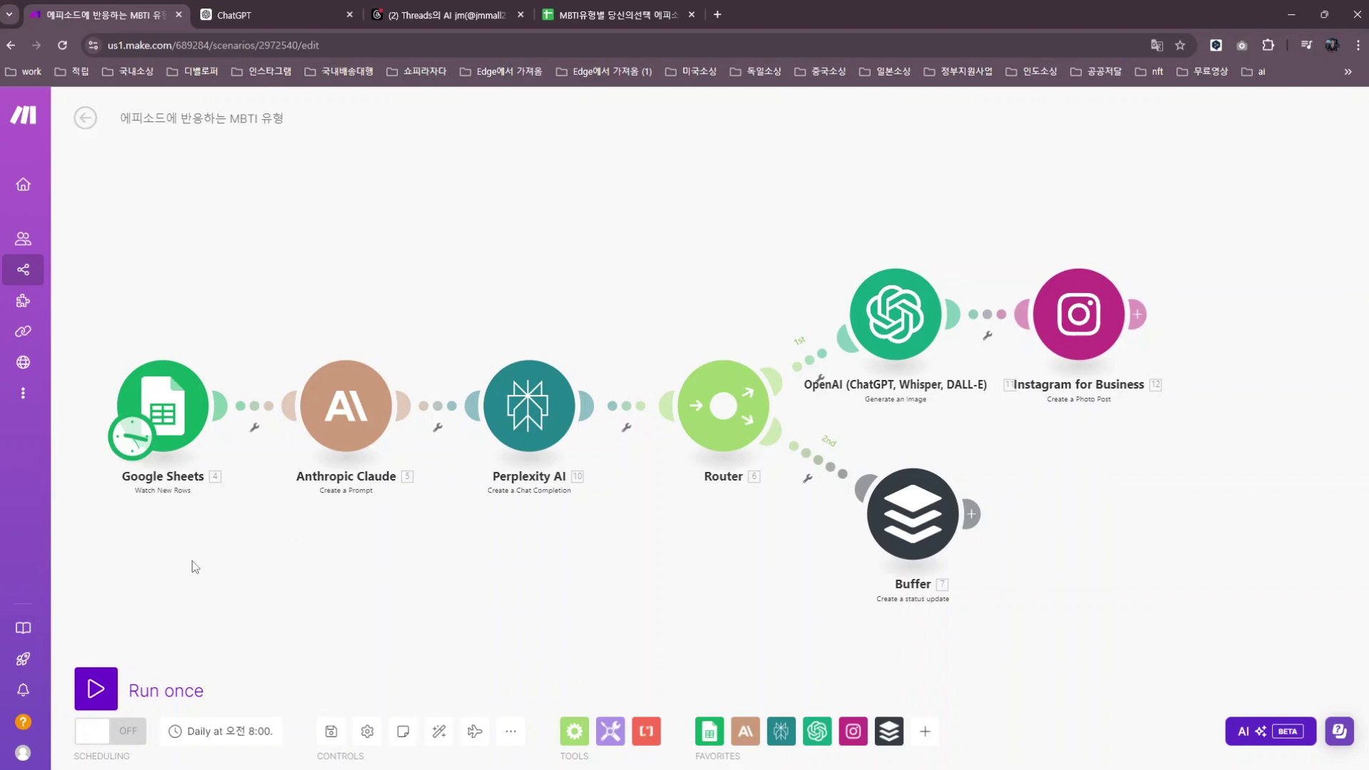
Switch to the Google Sheets episode list, clear the 발행유무 header from cell C1, and look through the topics
key(ctrl+4)
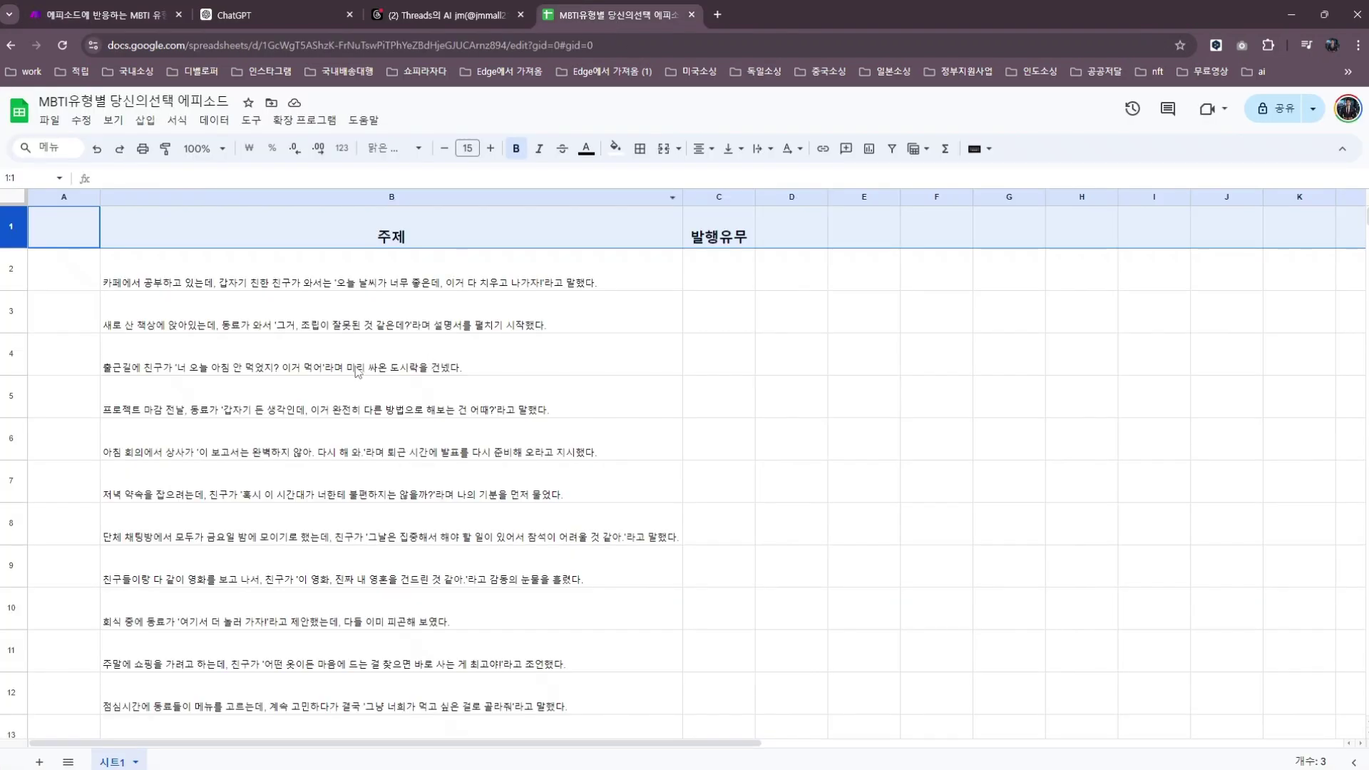
click(720, 235)
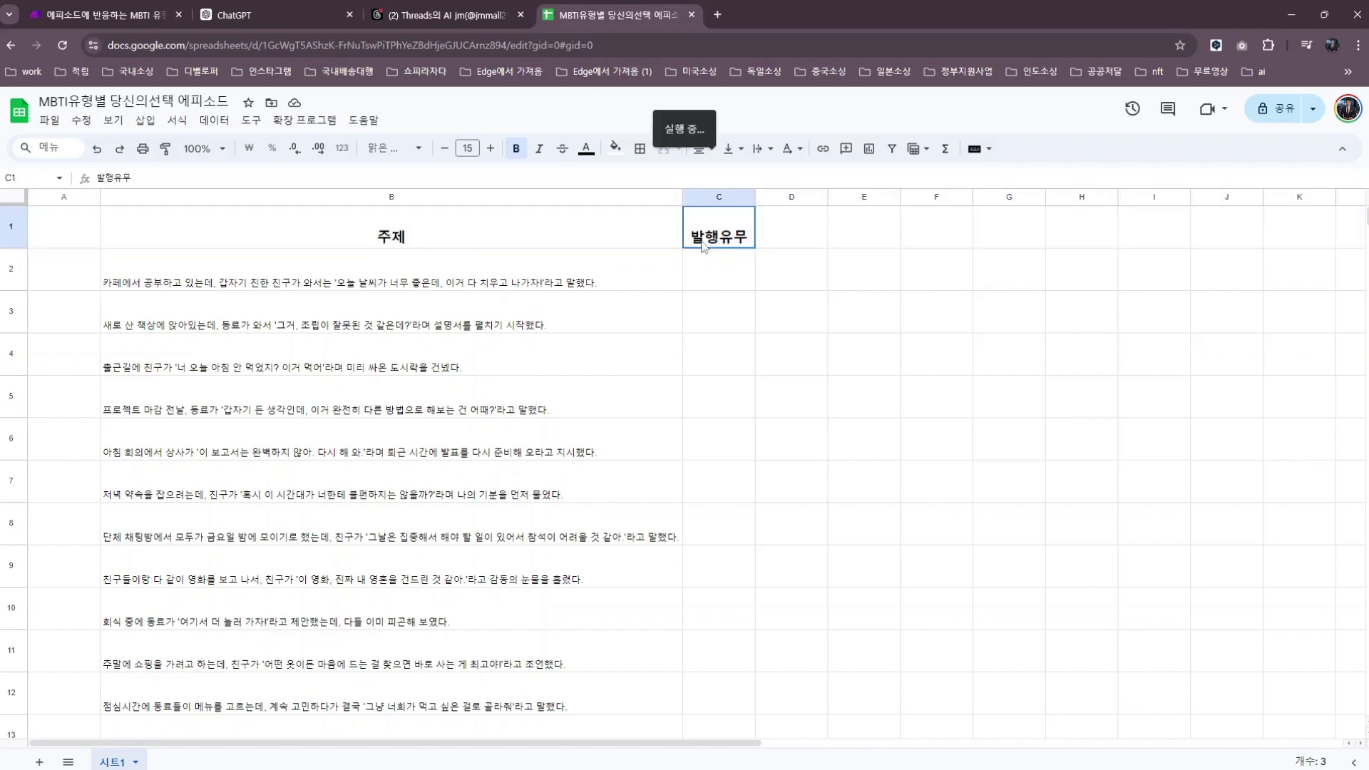
key(Delete)
click(480, 232)
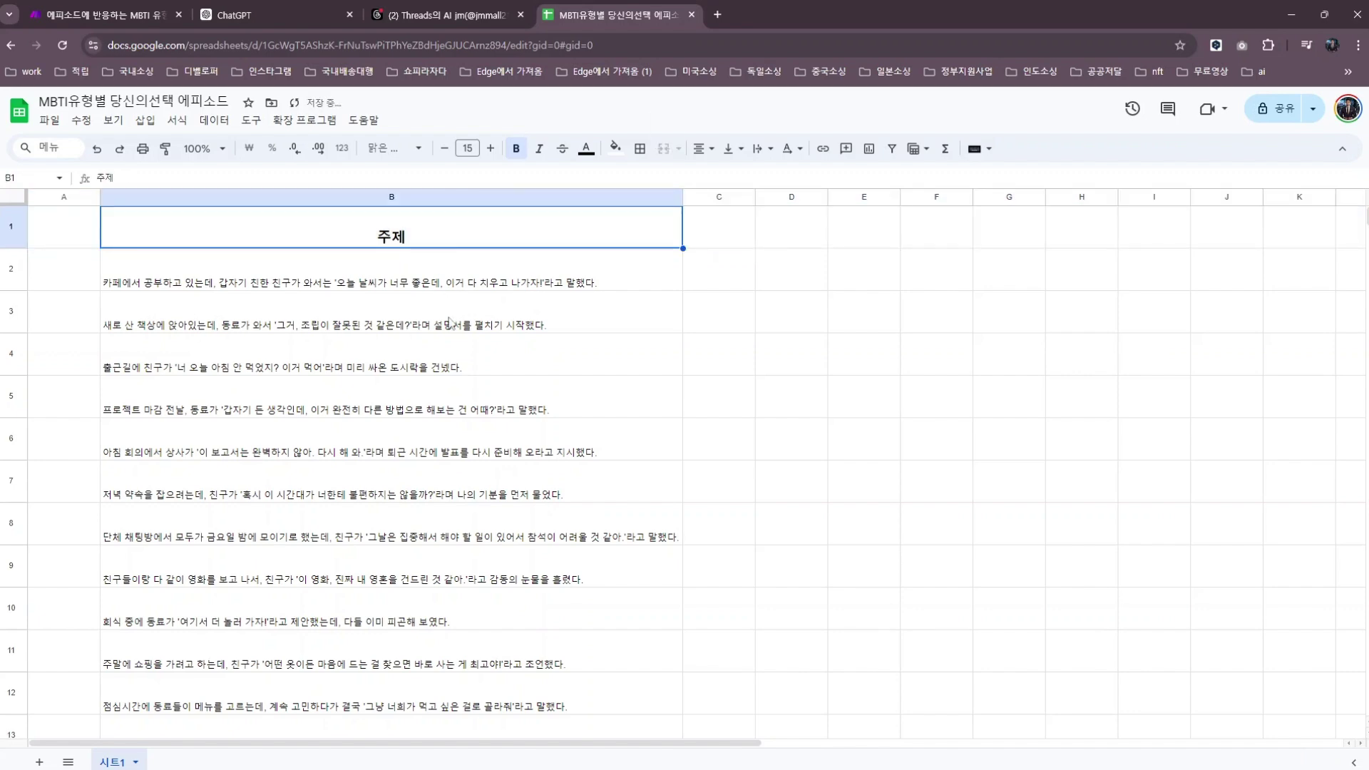
scroll(428, 428, down, 10)
scroll(398, 476, up, 10)
click(404, 399)
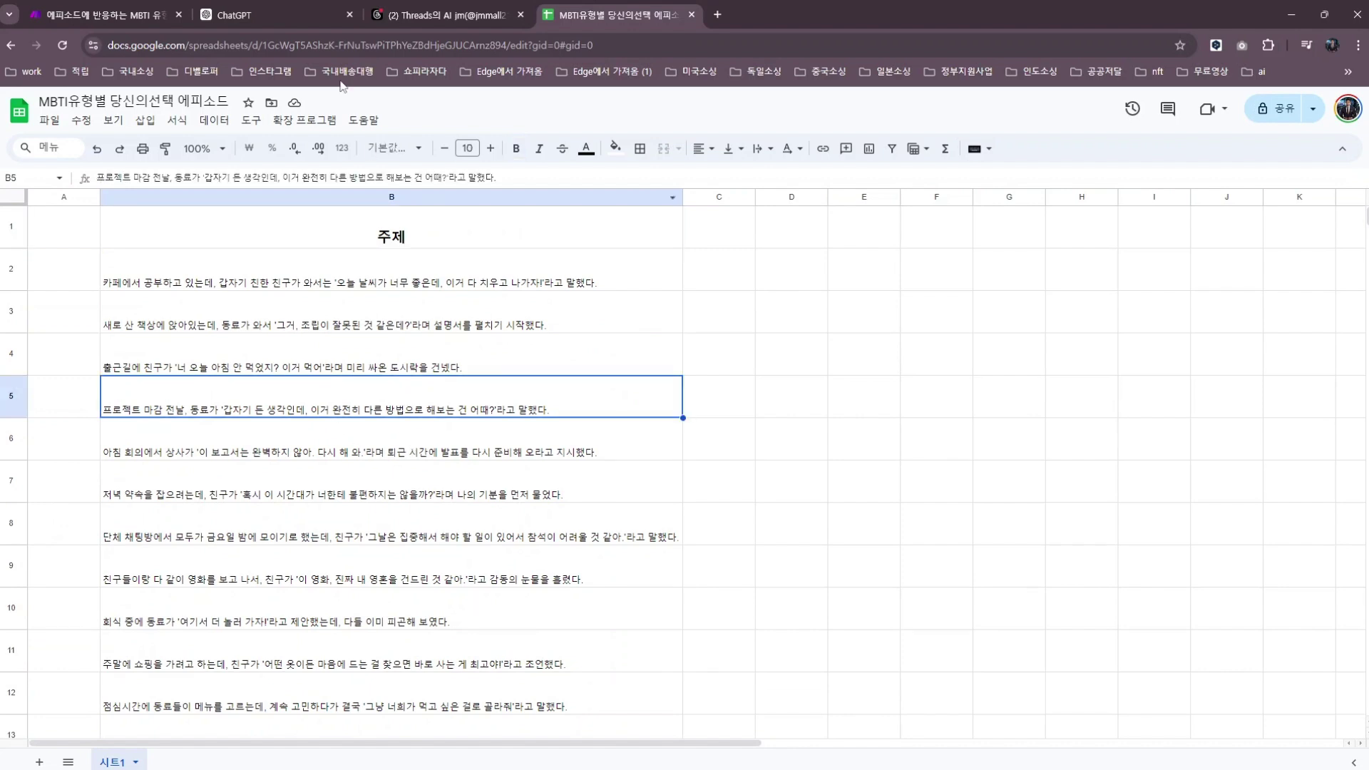
Switch to ChatGPT, open the "SNS MBTI 포스팅 아이디어" conversation, and highlight the example prompt for generating episodes
click(259, 15)
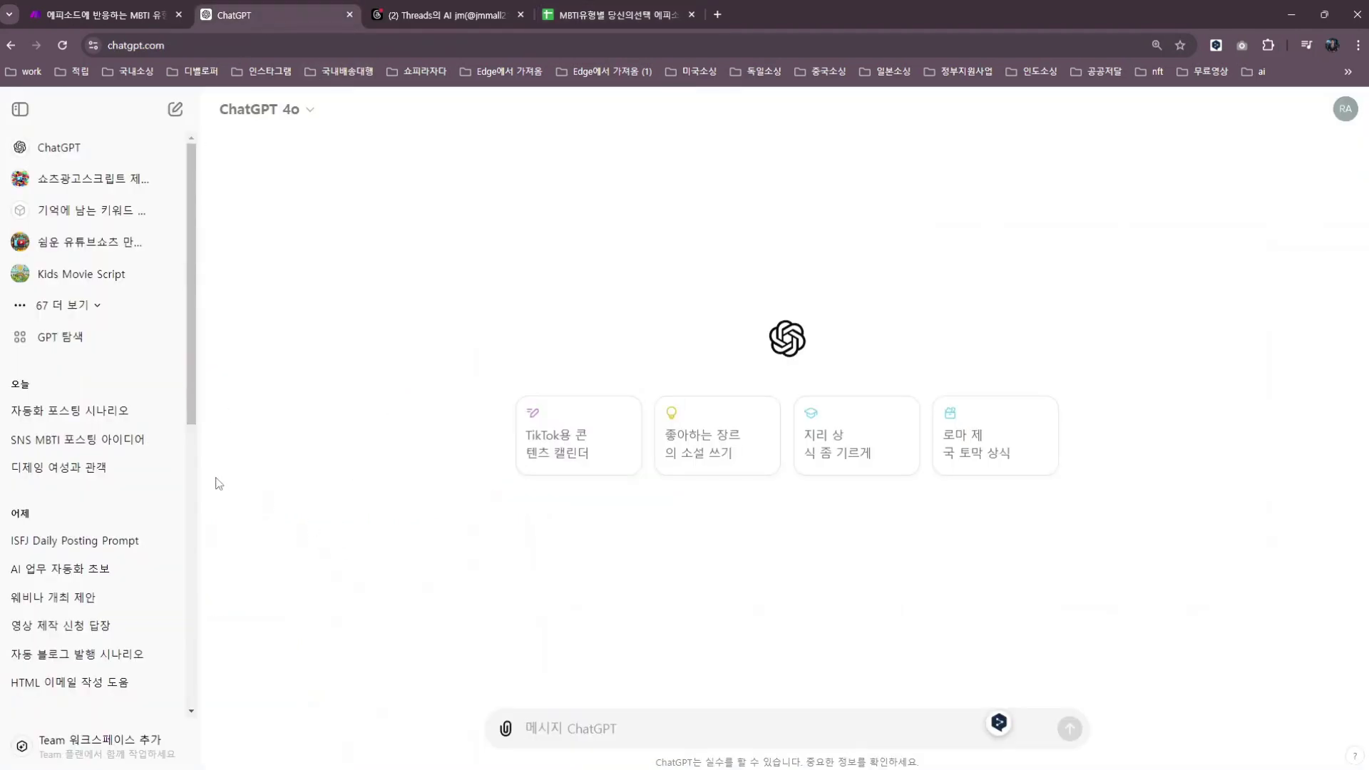
click(116, 454)
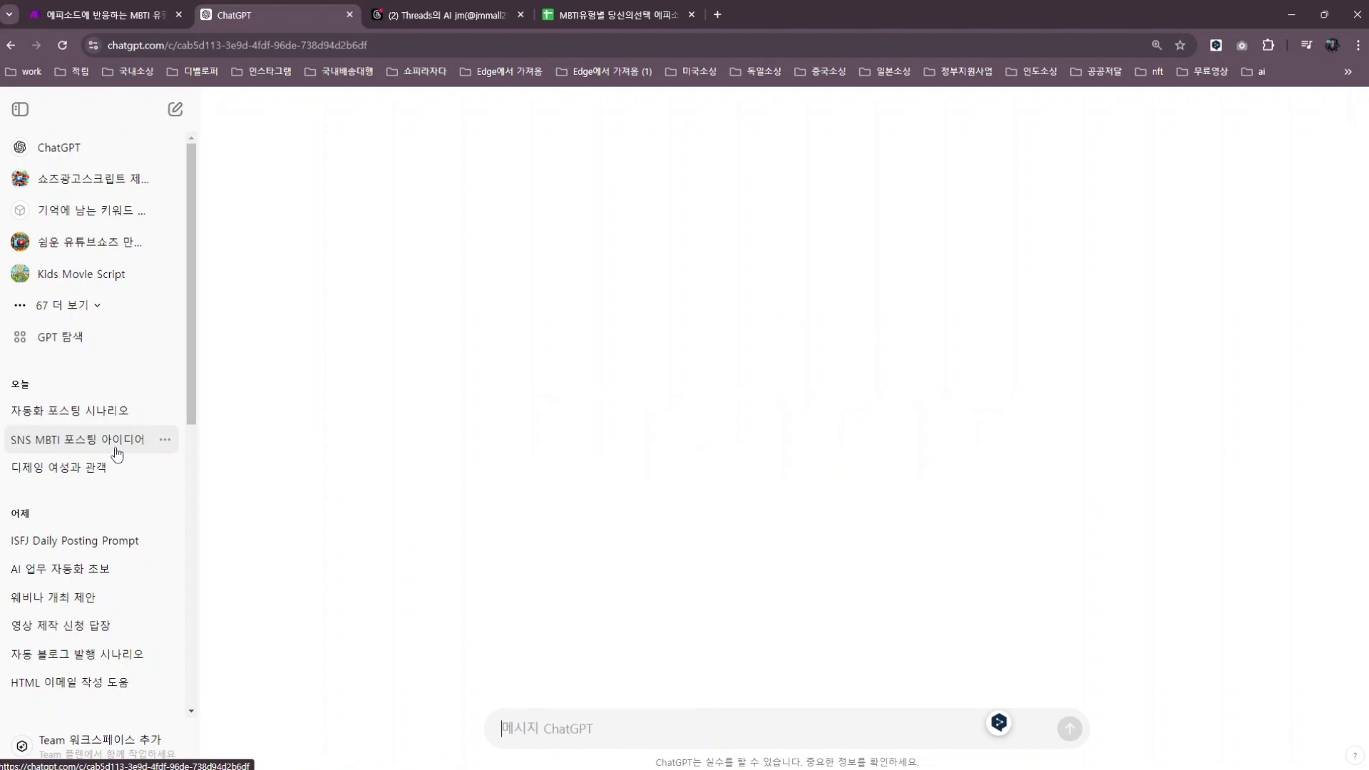
scroll(855, 555, up, 15)
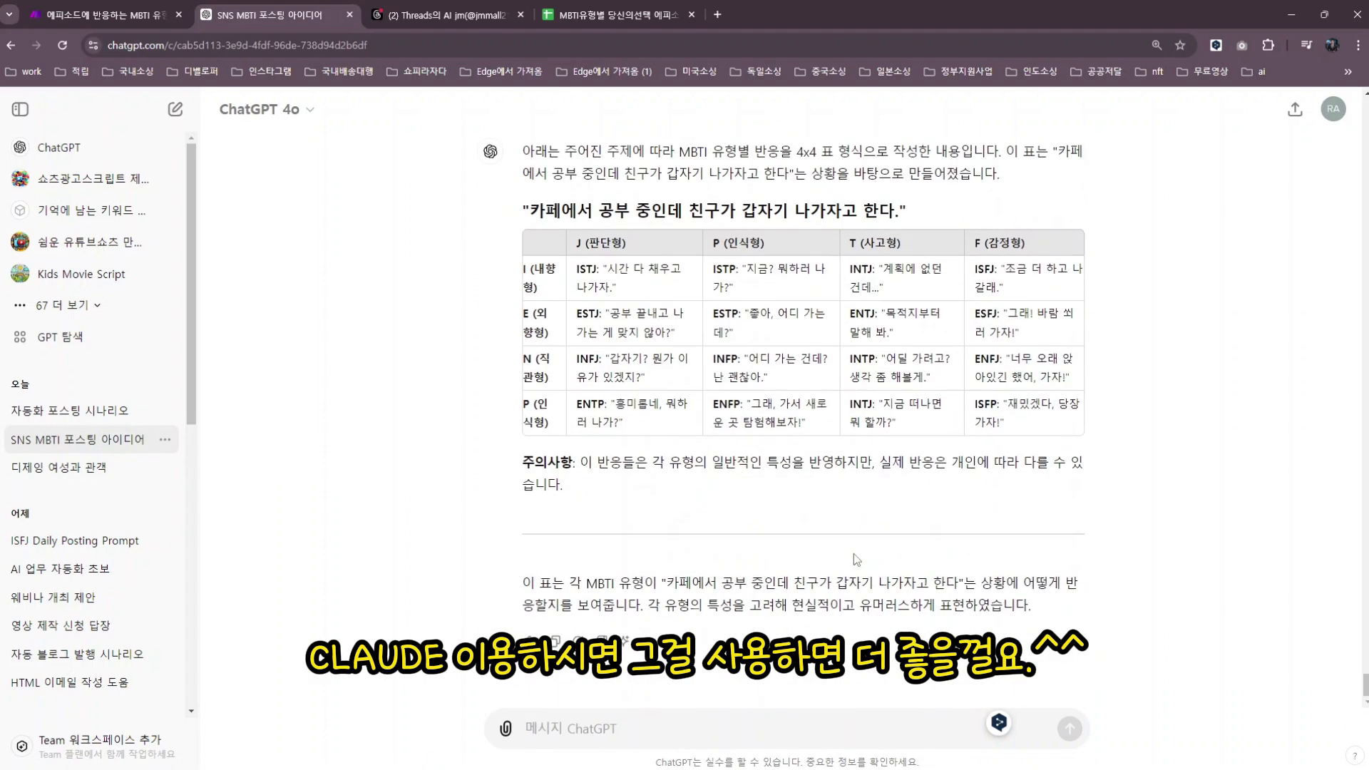
scroll(856, 559, up, 15)
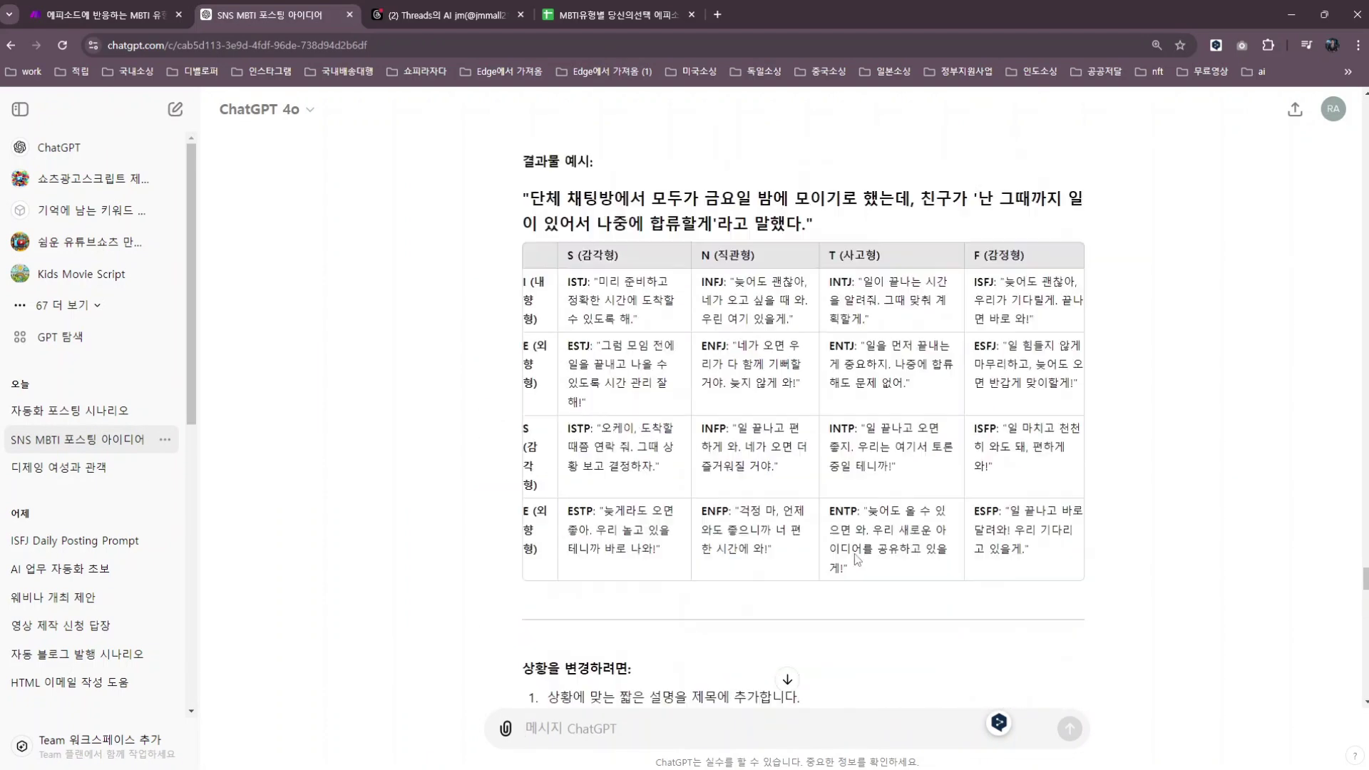
scroll(855, 553, up, 15)
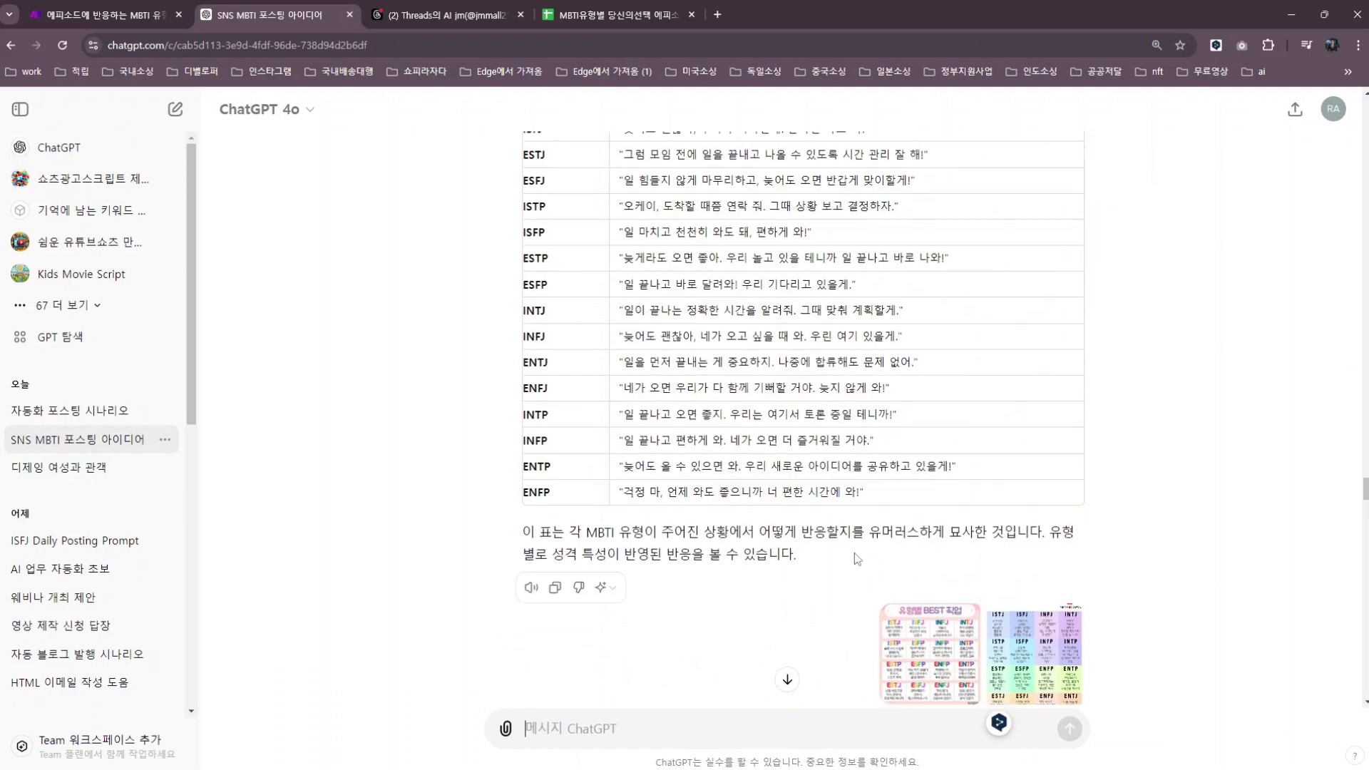
scroll(856, 558, up, 15)
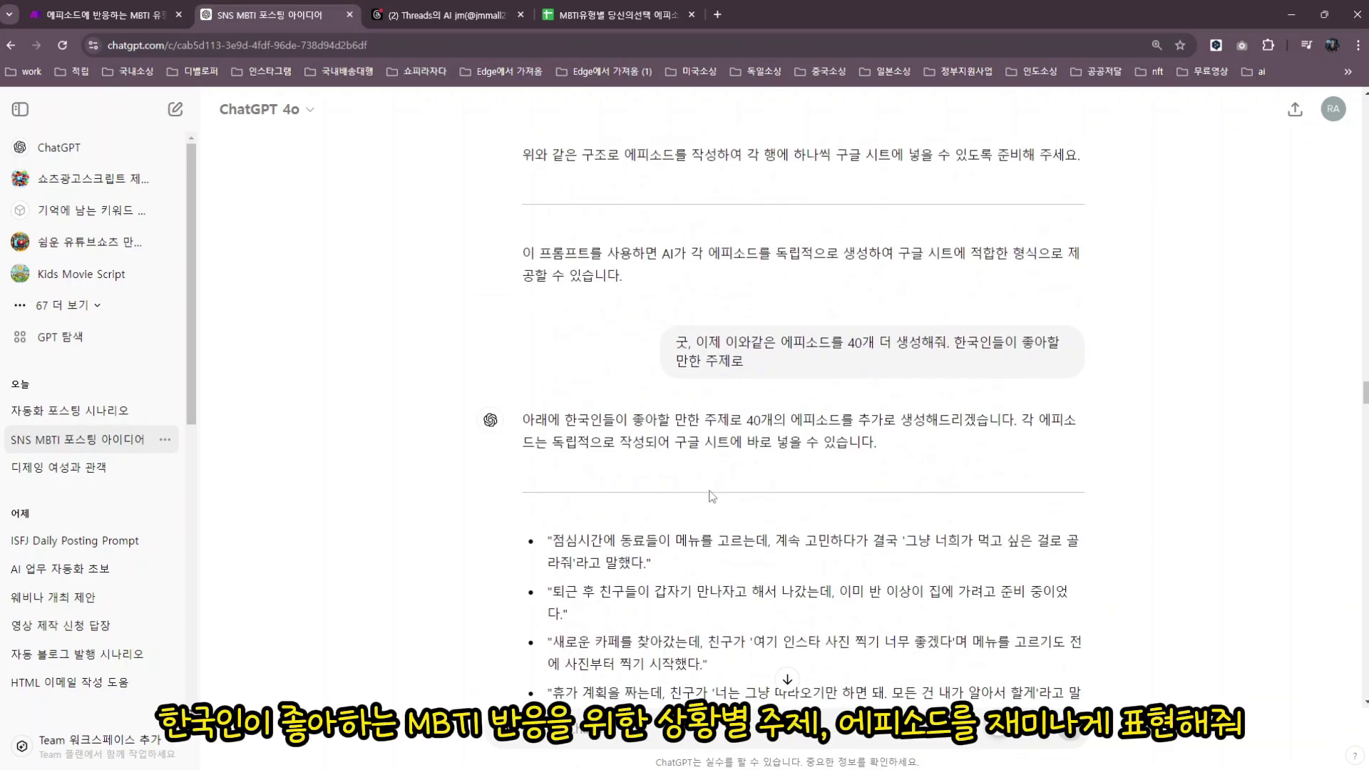
scroll(653, 487, up, 15)
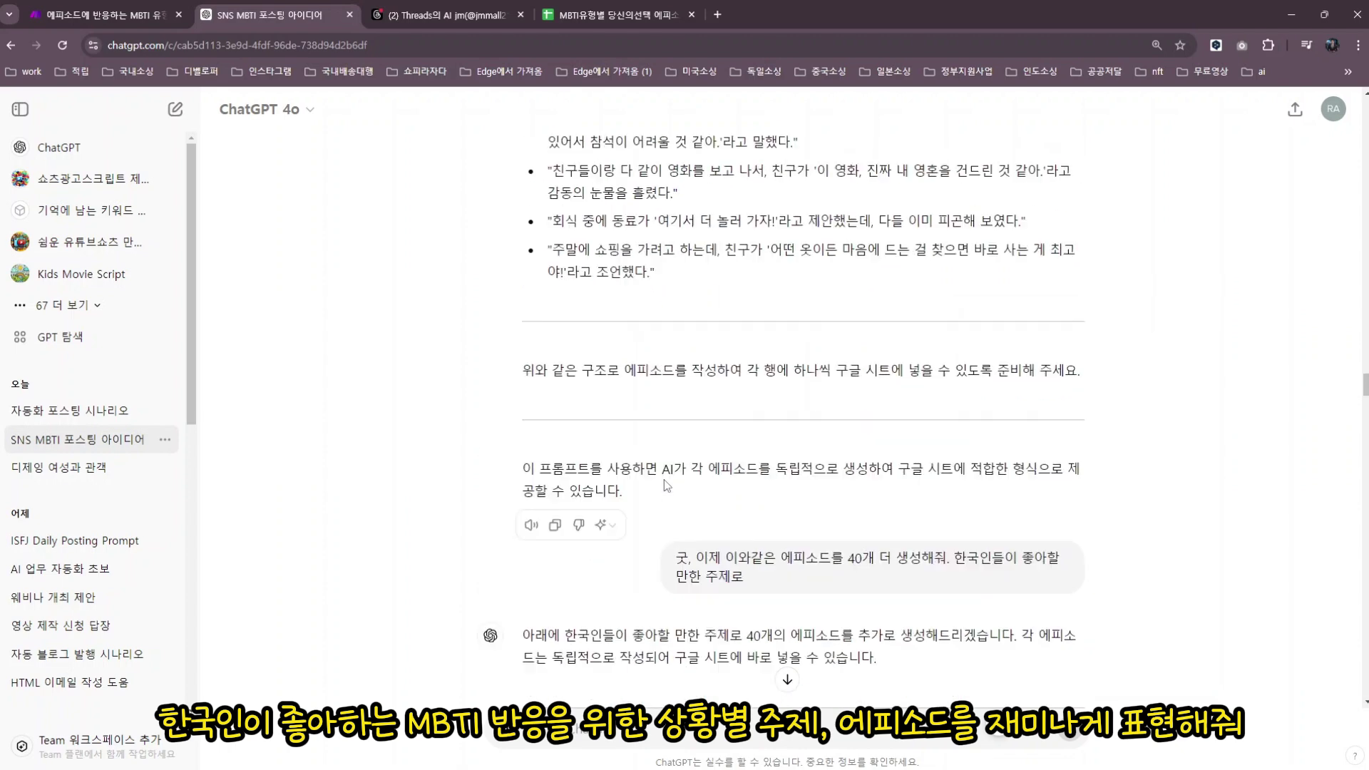
scroll(689, 518, down, 2)
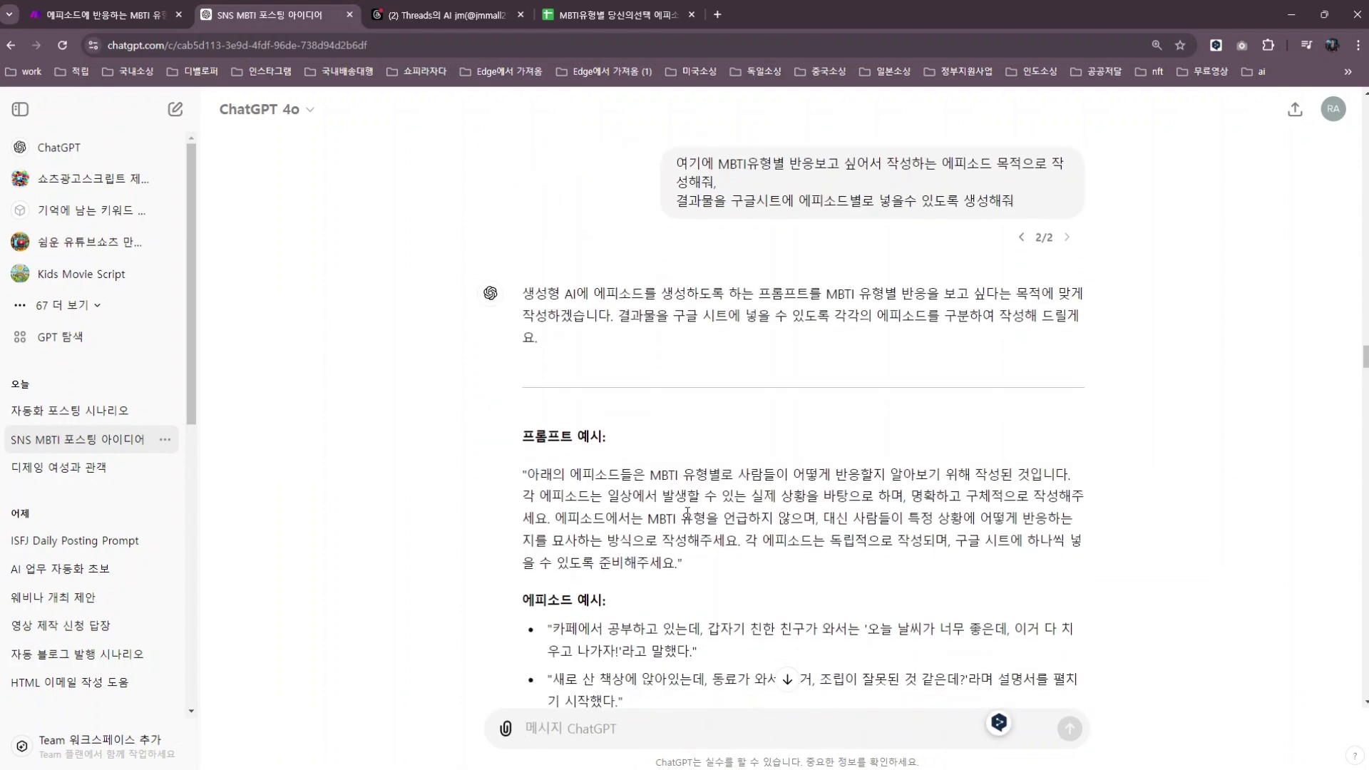
drag(529, 398, 696, 494)
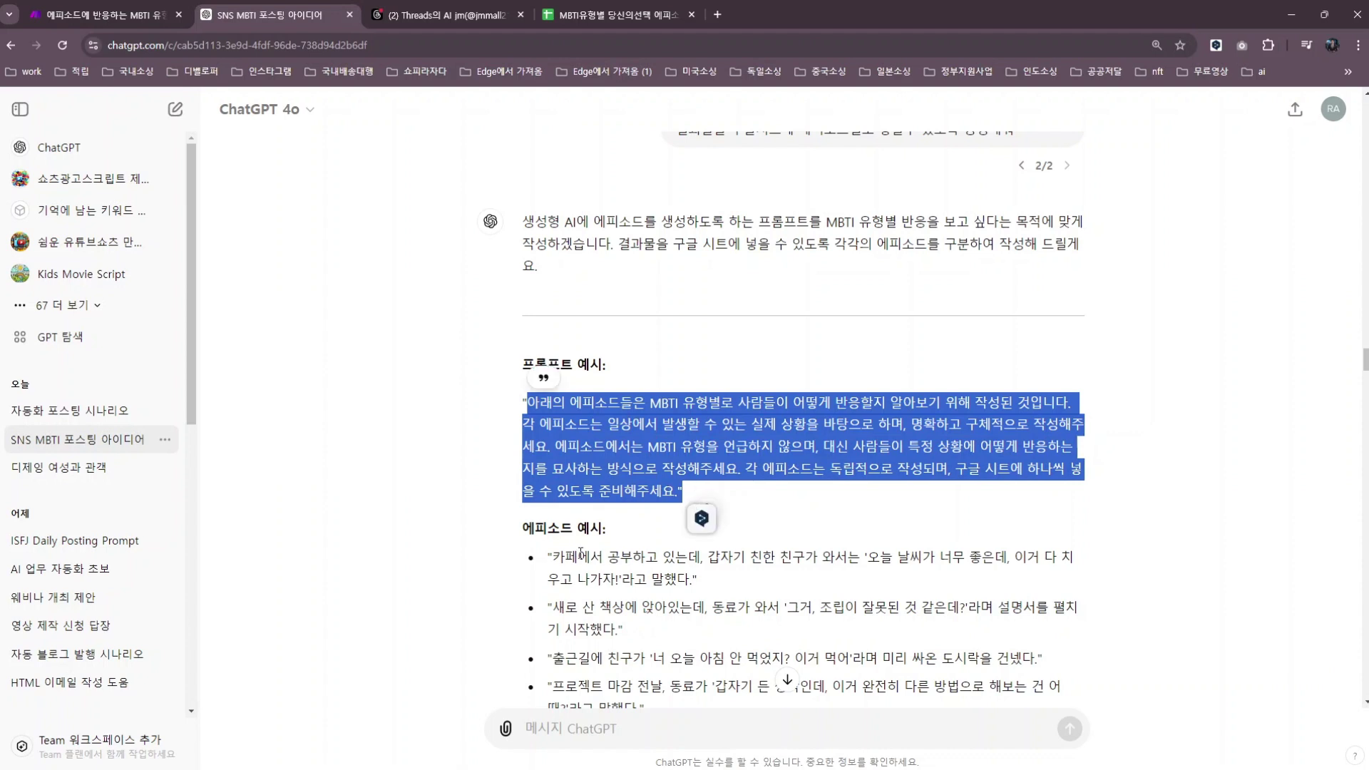
Examine the response to the request for 40 more episodes, highlighting its introduction and part of the episode list
scroll(825, 540, down, 15)
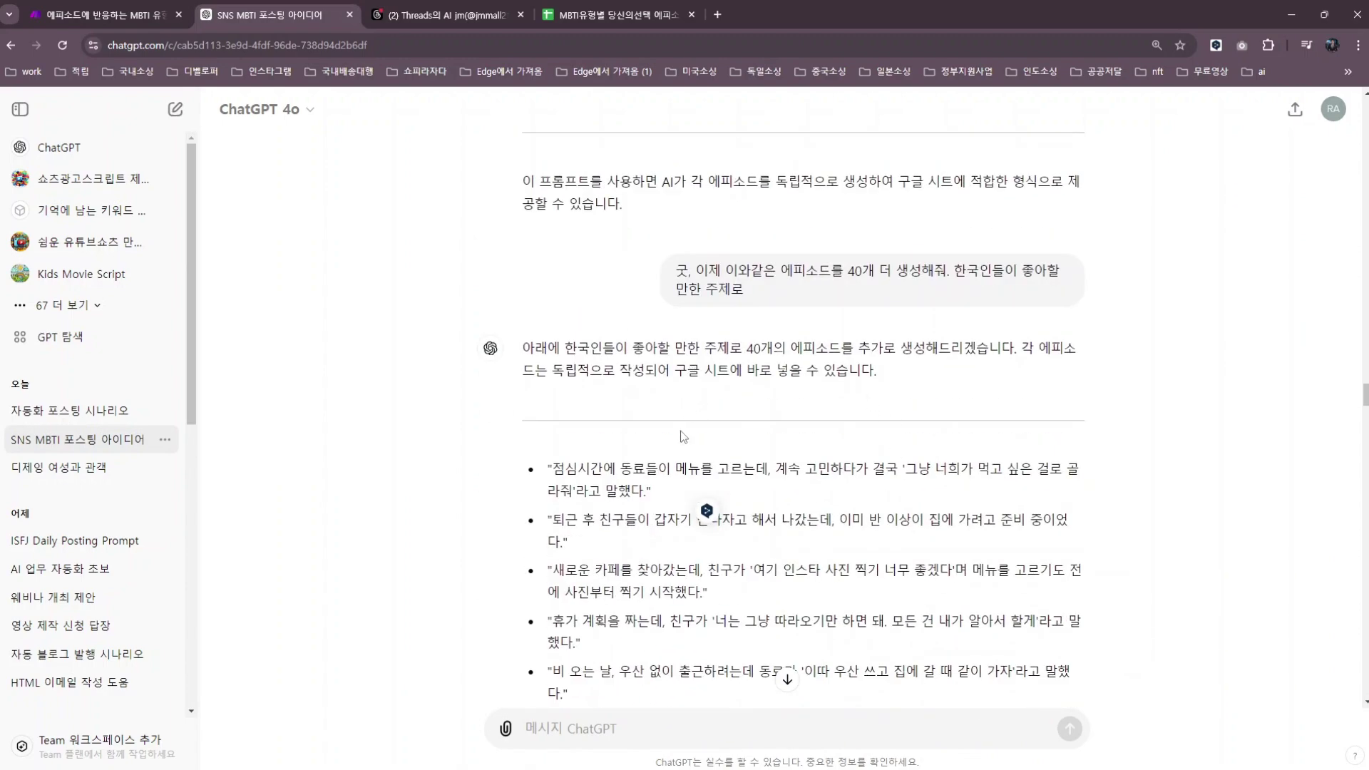
scroll(683, 437, down, 20)
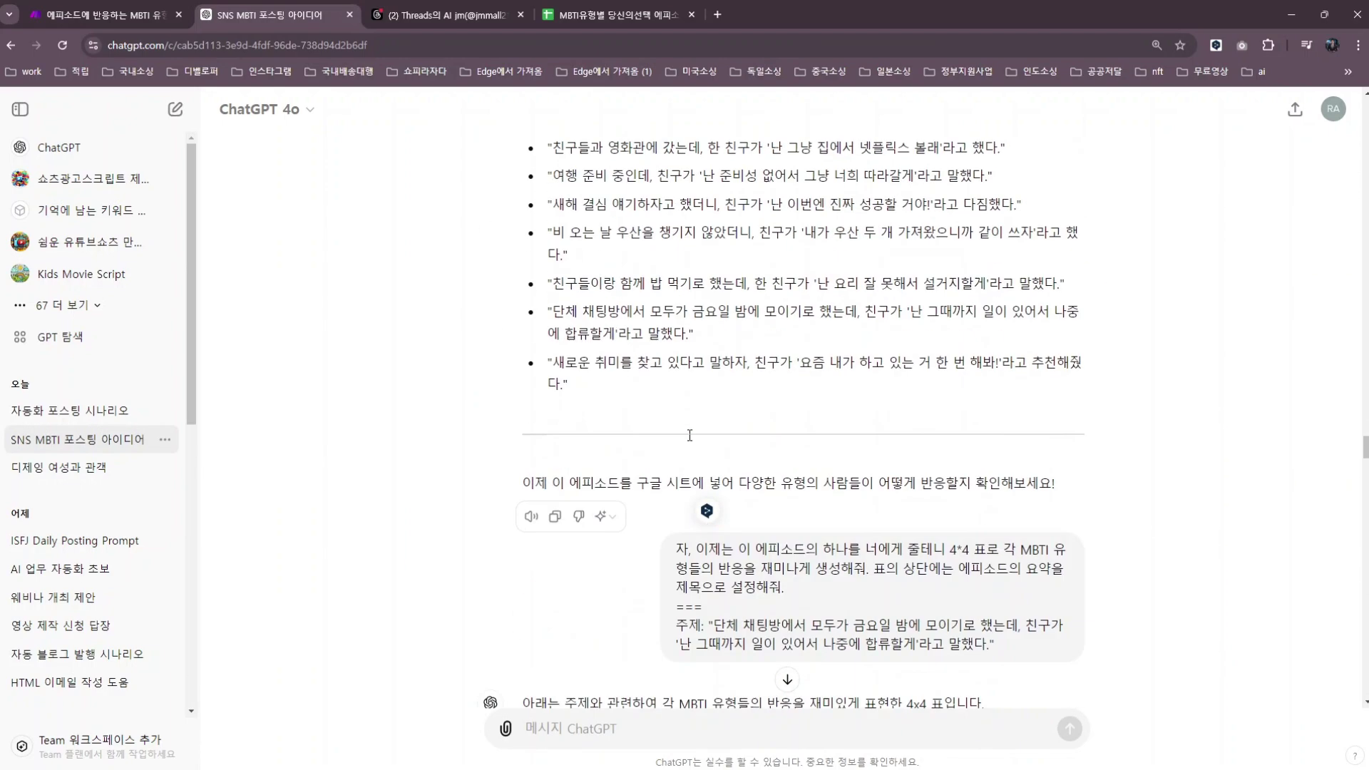
scroll(689, 435, down, 2)
scroll(813, 515, up, 12)
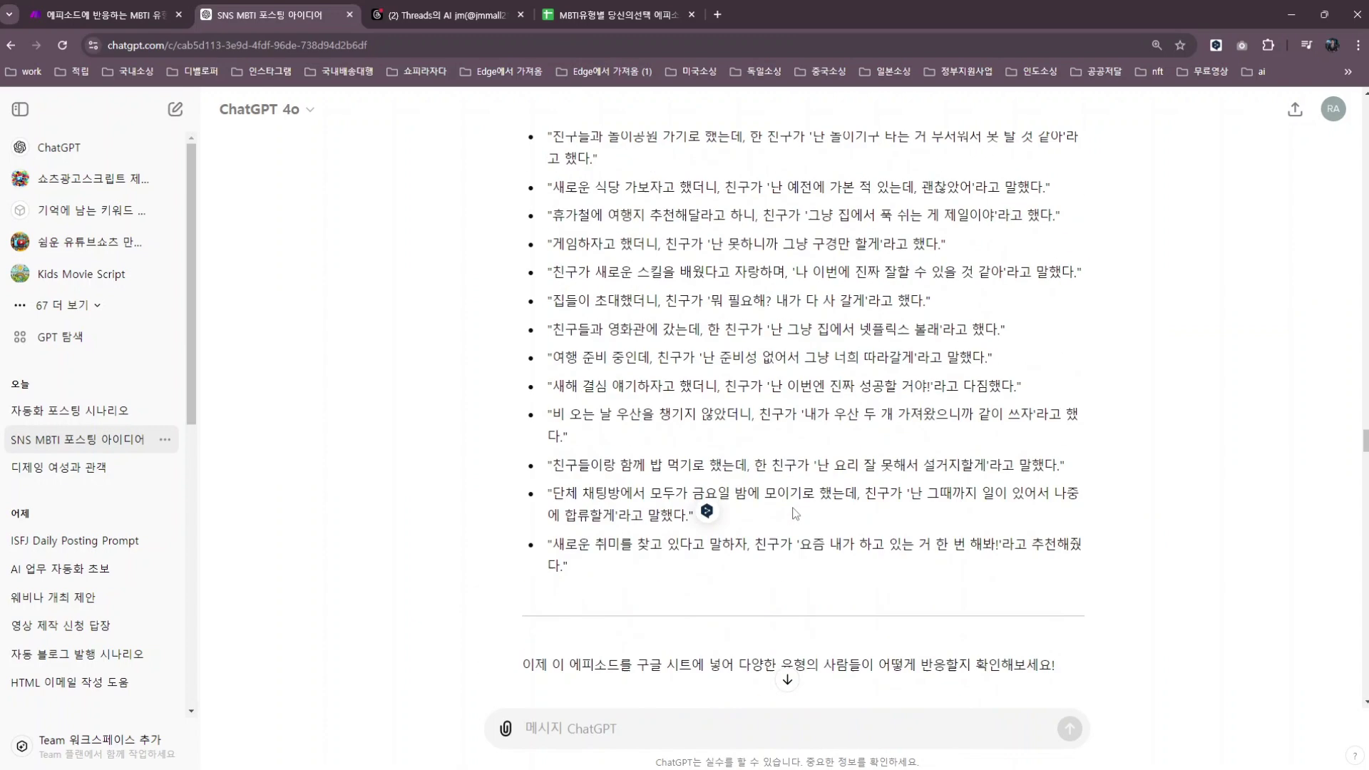
scroll(801, 517, up, 2)
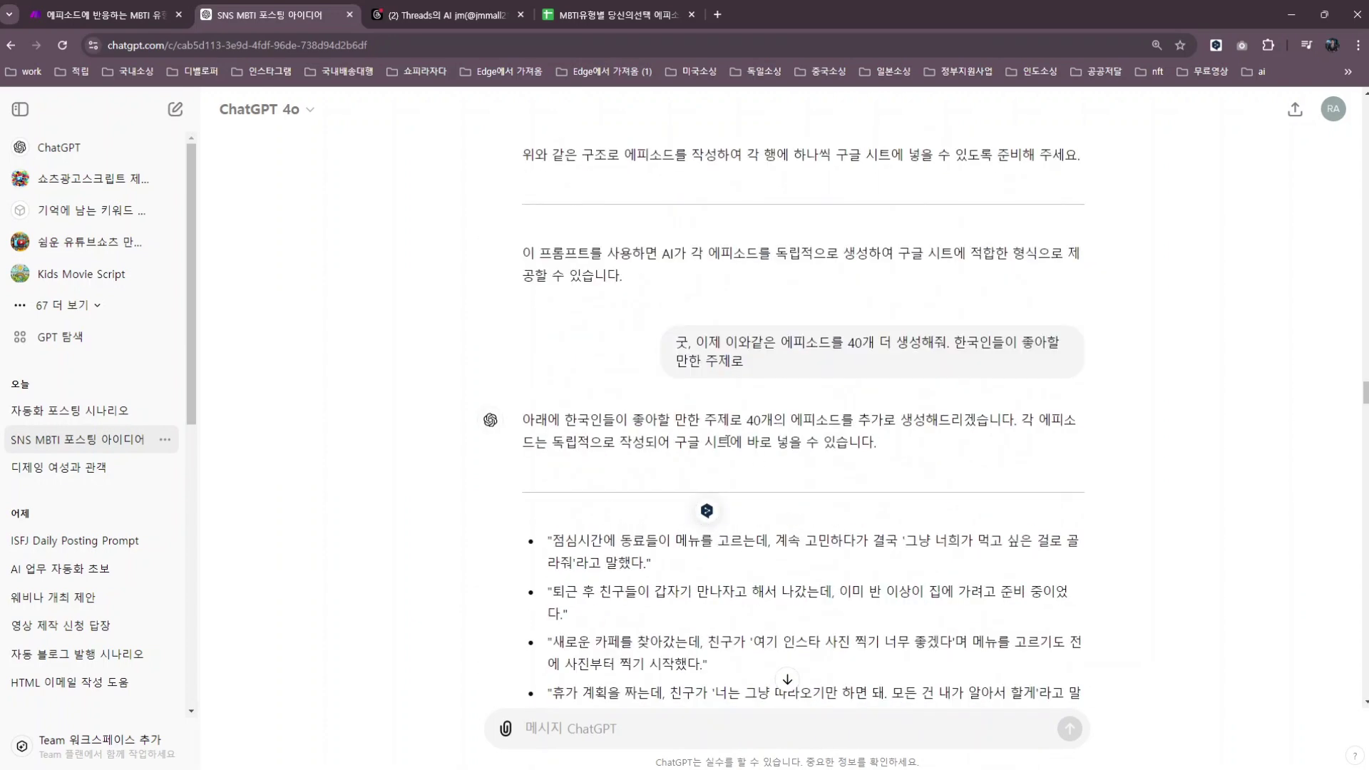
drag(531, 425, 876, 449)
scroll(670, 507, down, 3)
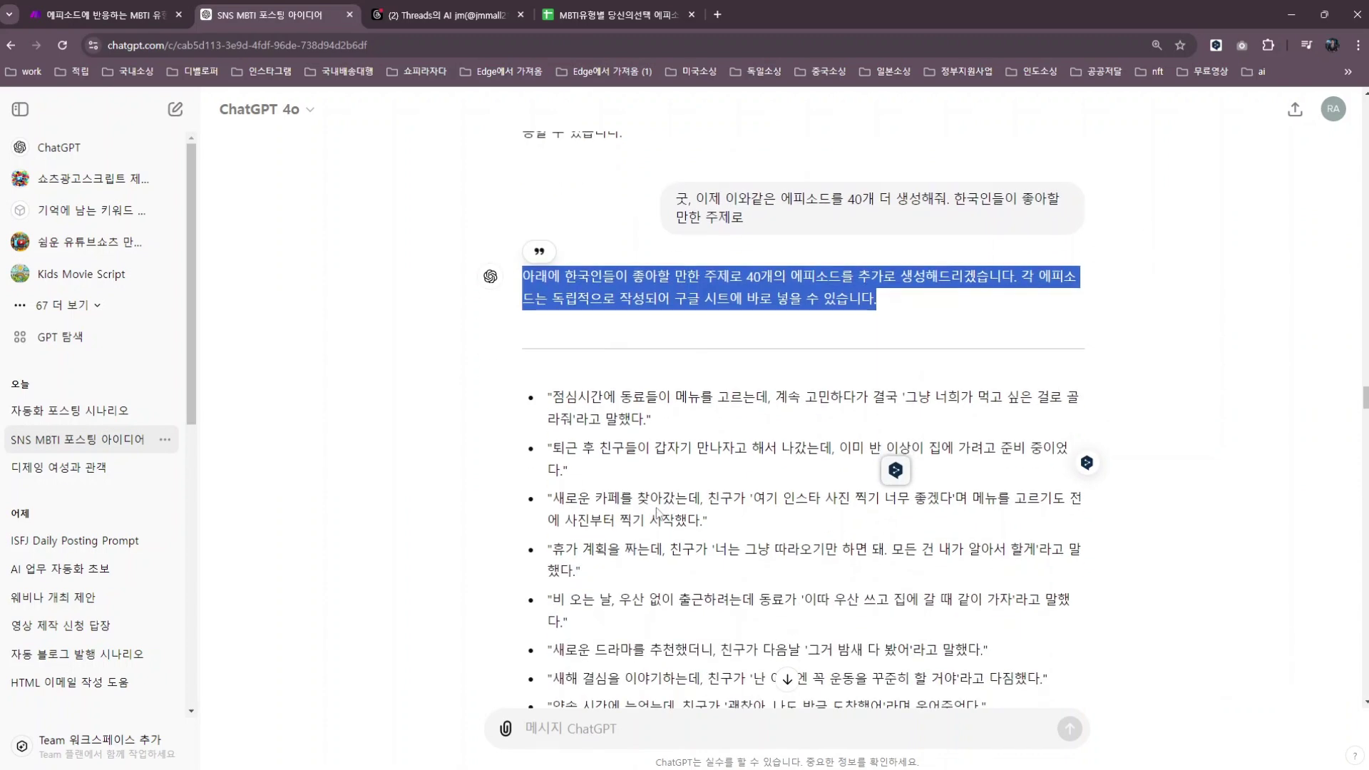
drag(549, 319, 631, 488)
scroll(628, 485, down, 6)
scroll(631, 485, down, 2)
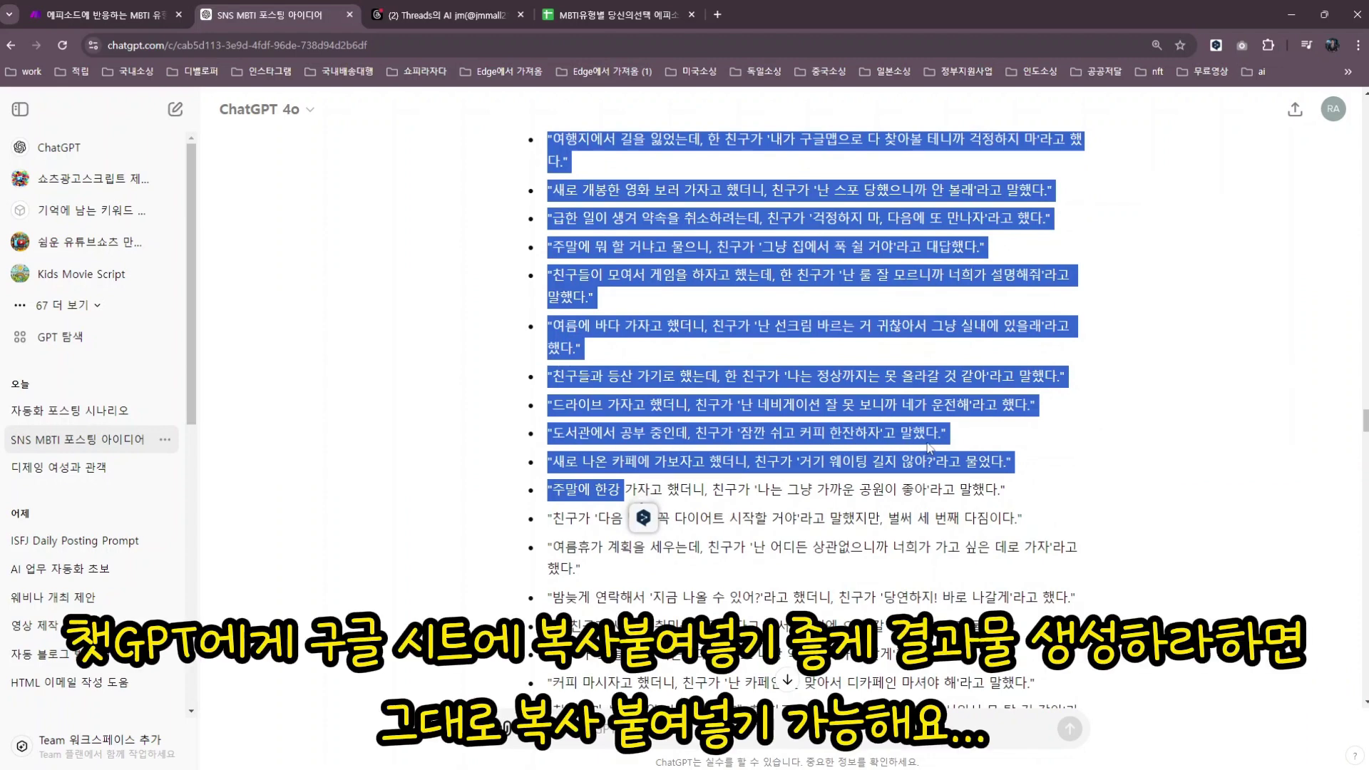
click(960, 443)
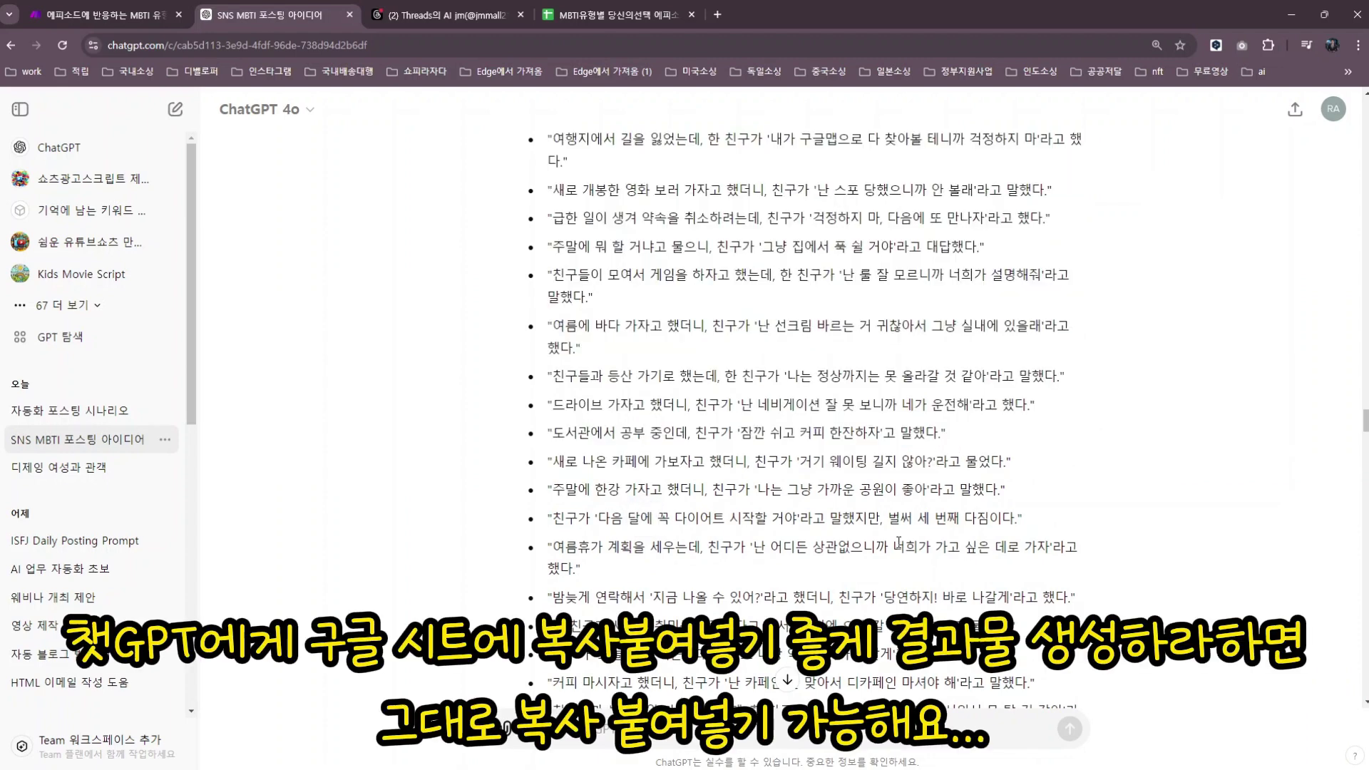
Return to the Google Sheets episode list and go through the topics in column B from row 2 to row 9
click(619, 15)
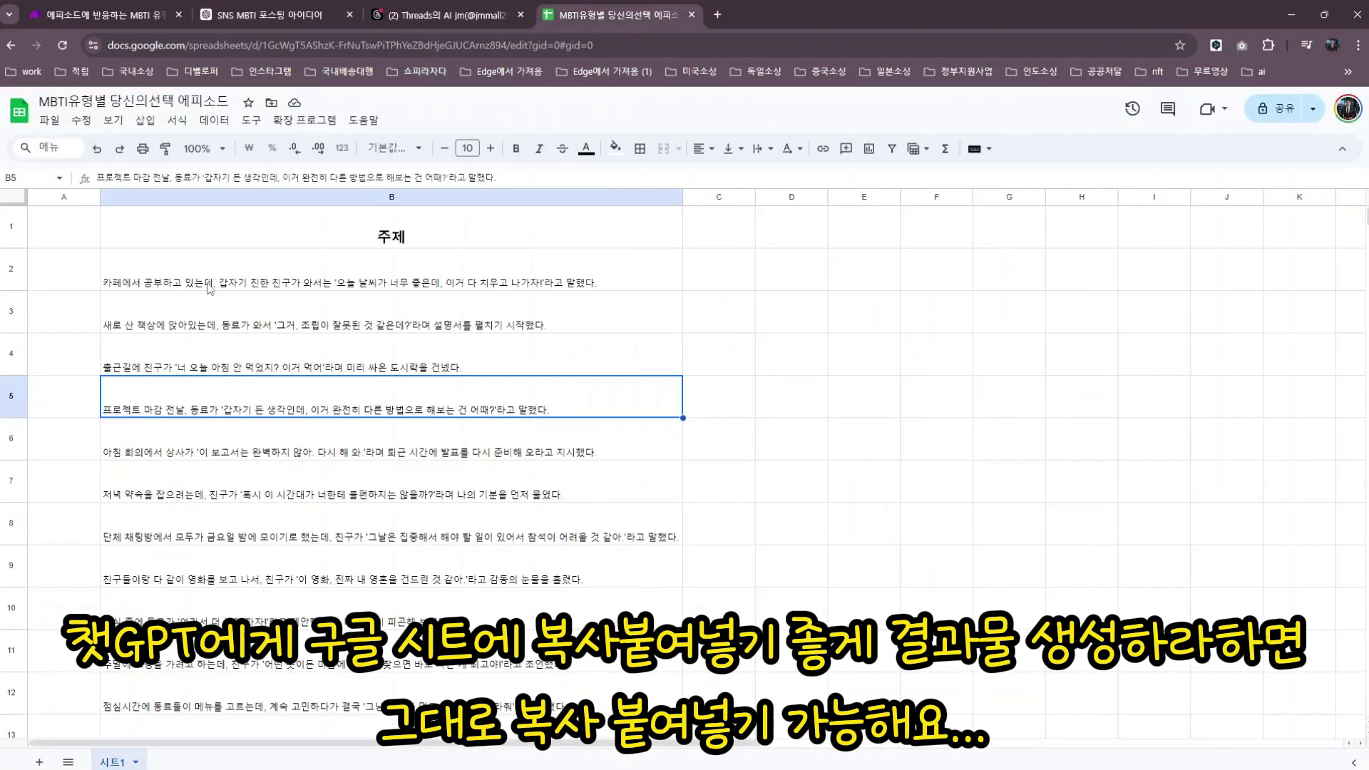
click(228, 285)
click(216, 314)
click(209, 356)
click(197, 405)
click(199, 428)
click(205, 497)
click(190, 531)
click(186, 569)
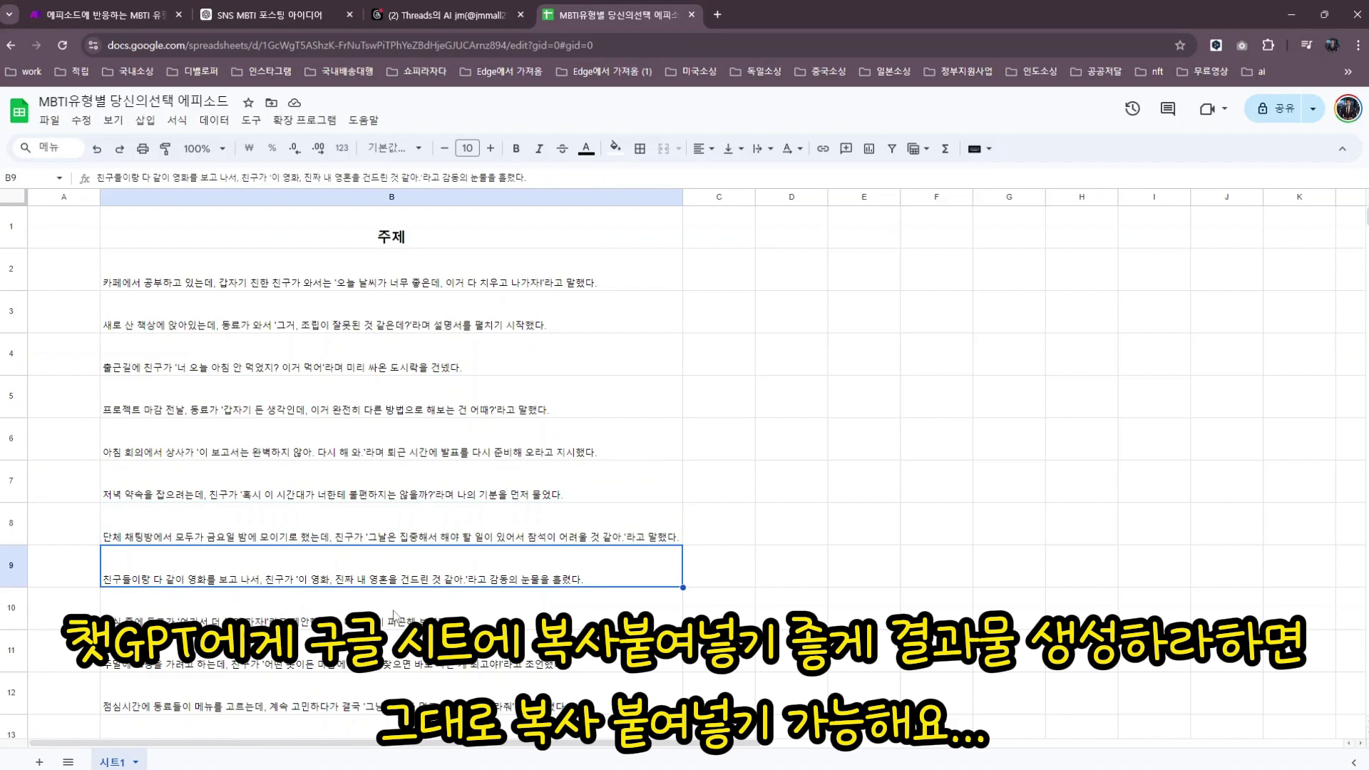
Enlarge the spreadsheet page to 175% and review the episode topics in rows 2 to 4
key(ctrl+plus)
key(ctrl+plus)
key(ctrl+plus)
key(ctrl+plus)
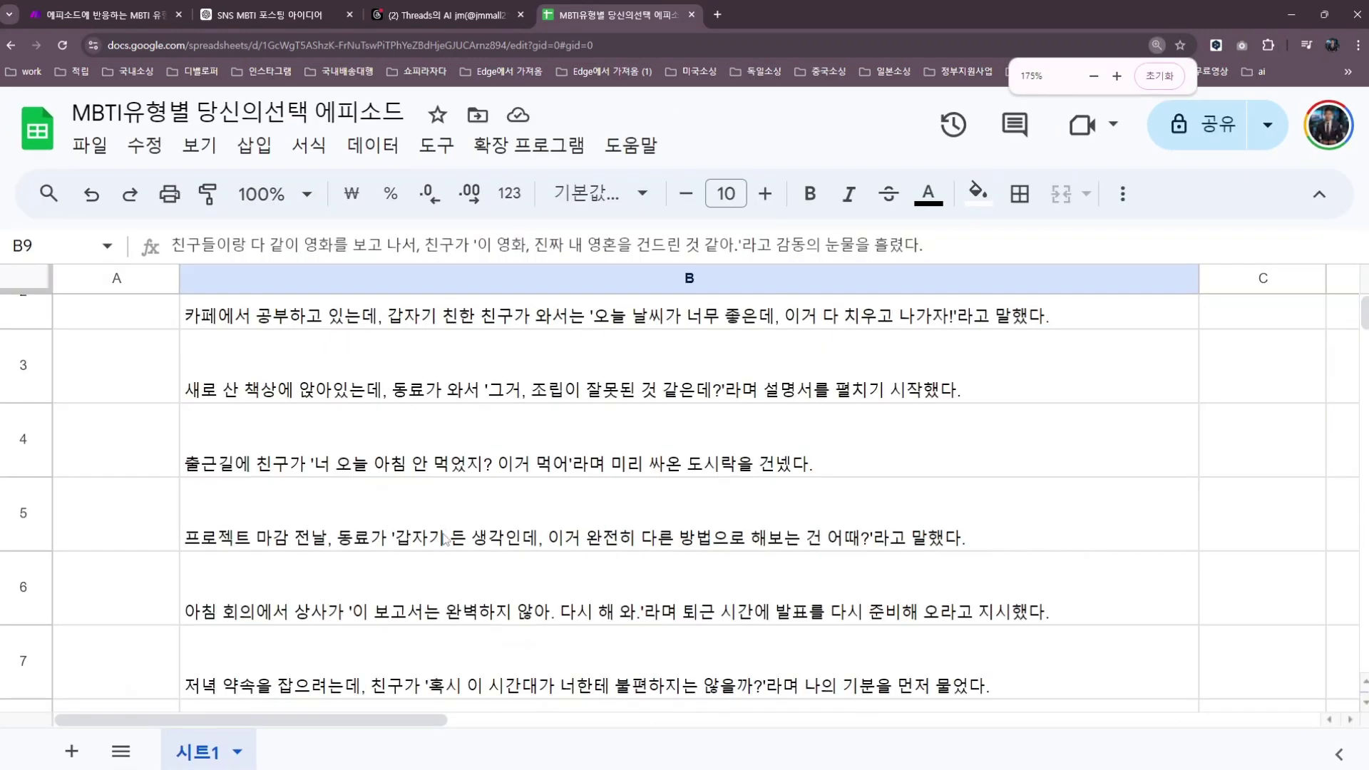
scroll(444, 536, up, 2)
click(394, 434)
click(386, 485)
click(391, 539)
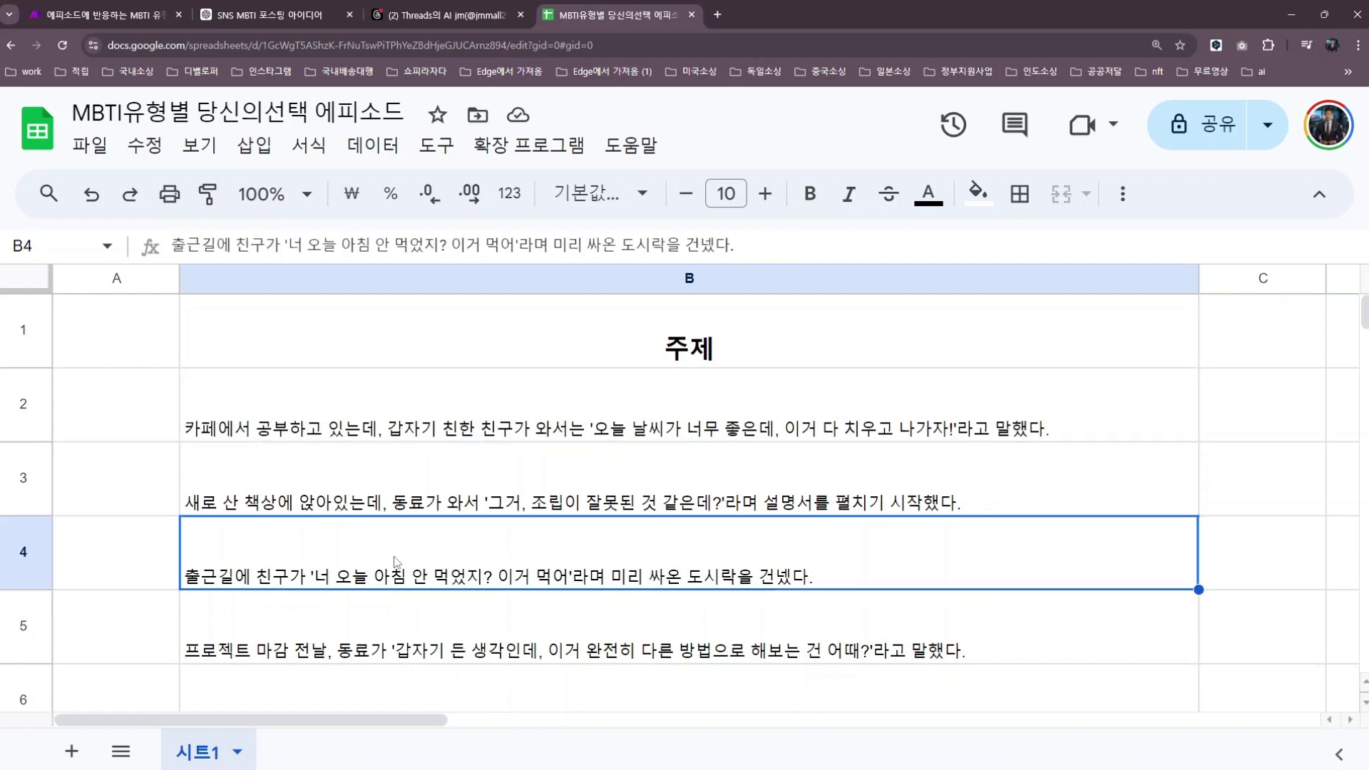
Go through the episode topics in column B, rows 2 to 5
click(389, 625)
click(455, 436)
click(428, 485)
click(344, 584)
Open the Make website in a new browser tab from the 자동화 bookmarks, show it in English, and log in
click(98, 20)
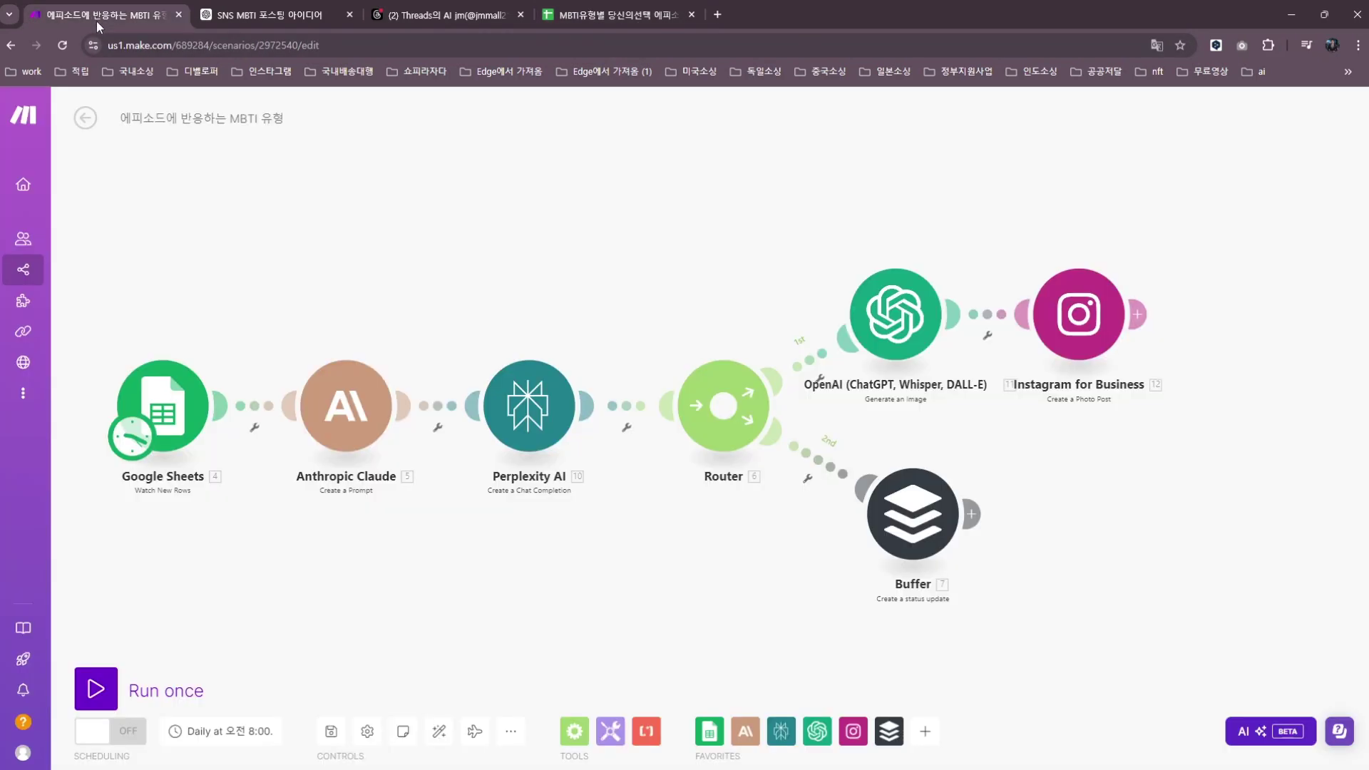
click(718, 15)
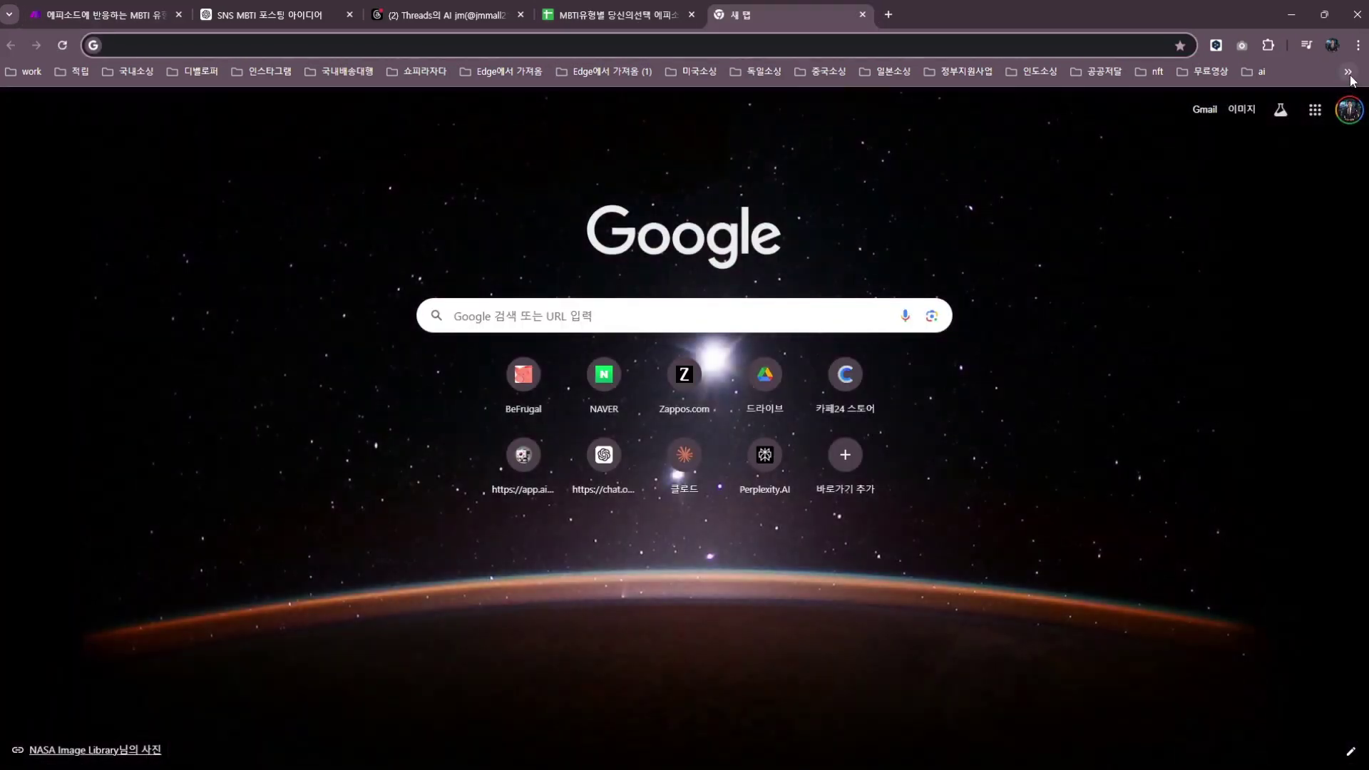
click(1348, 72)
scroll(1244, 632, down, 6)
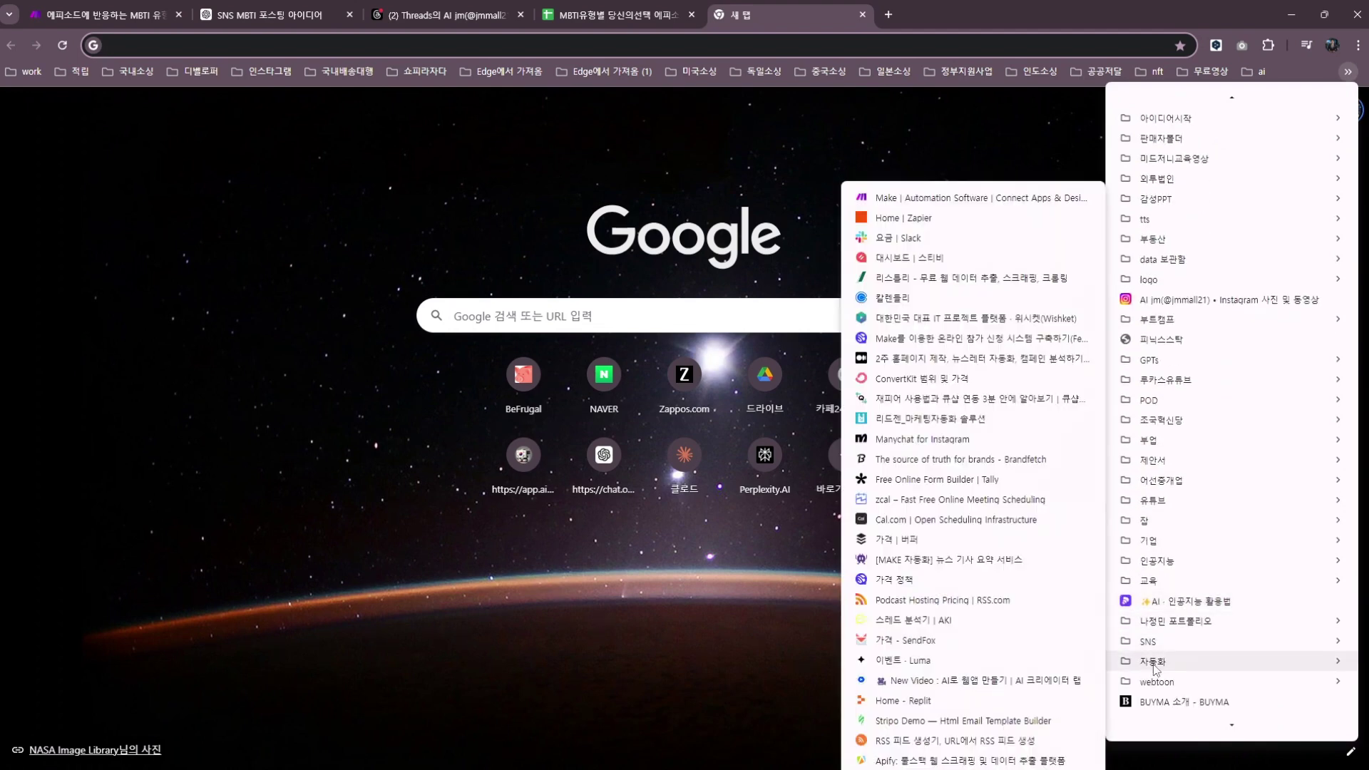
click(922, 205)
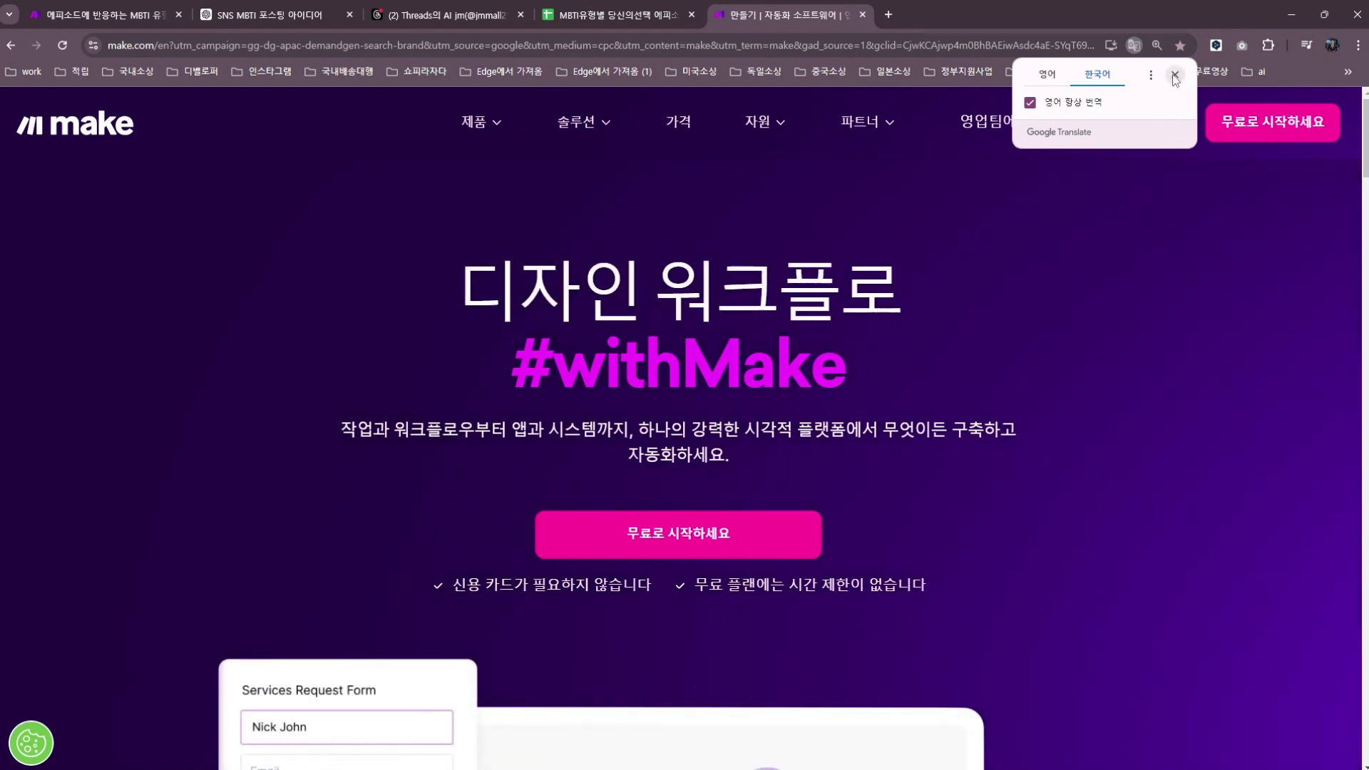
click(1047, 74)
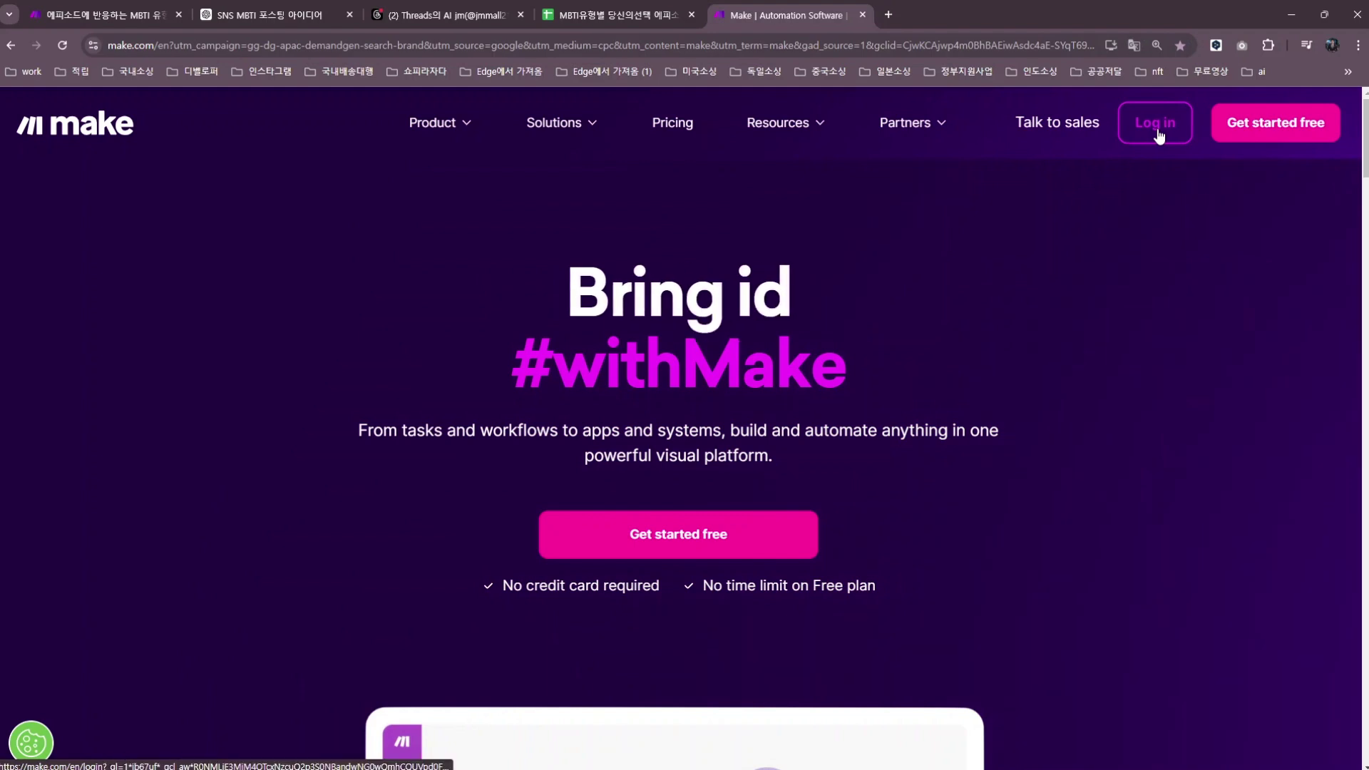
click(1157, 134)
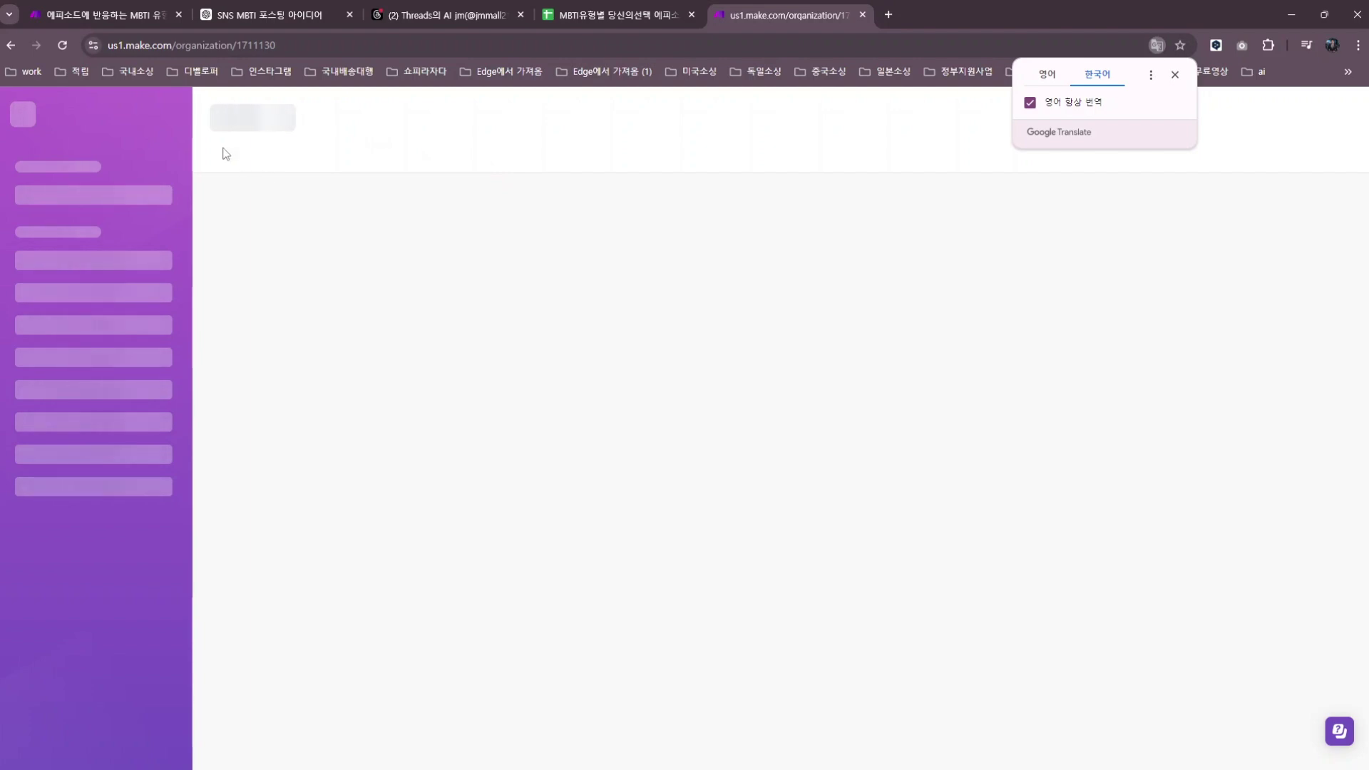
mouse_move(95, 21)
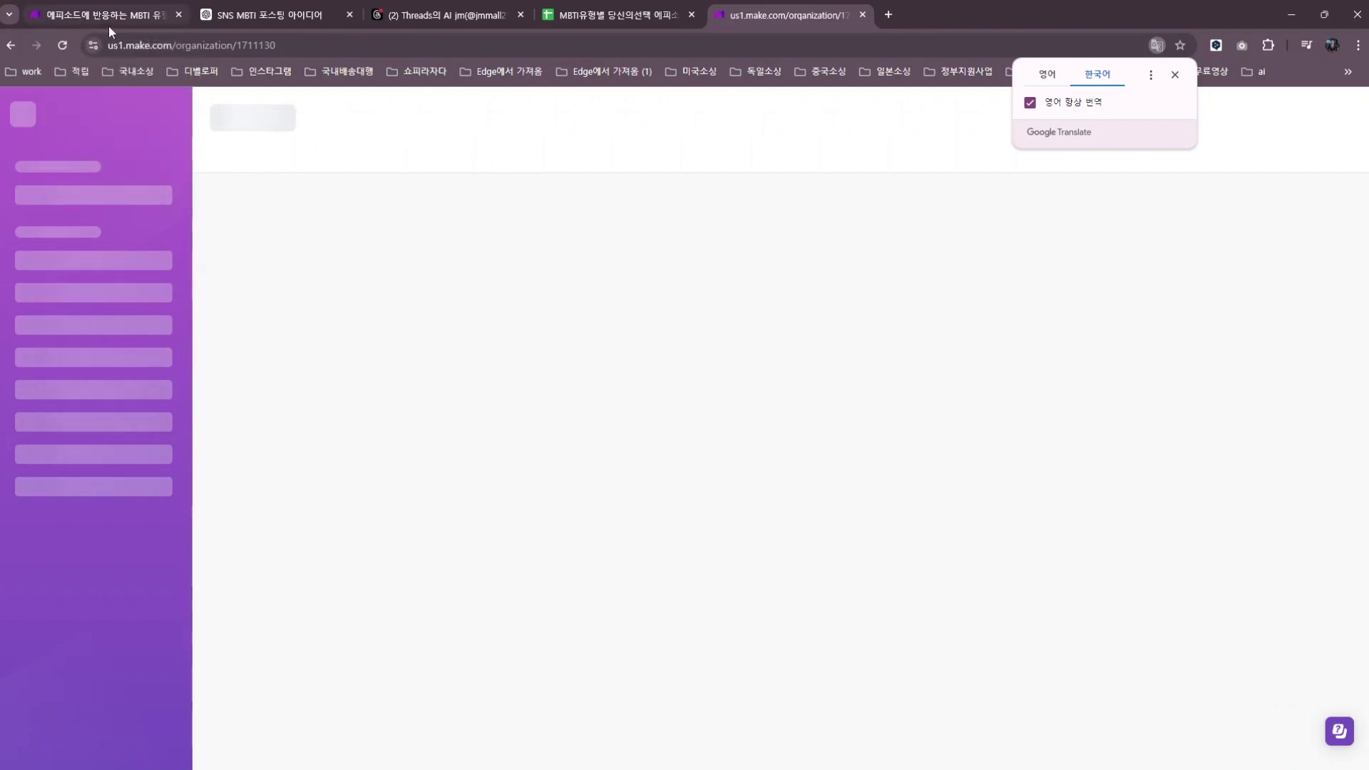
click(113, 15)
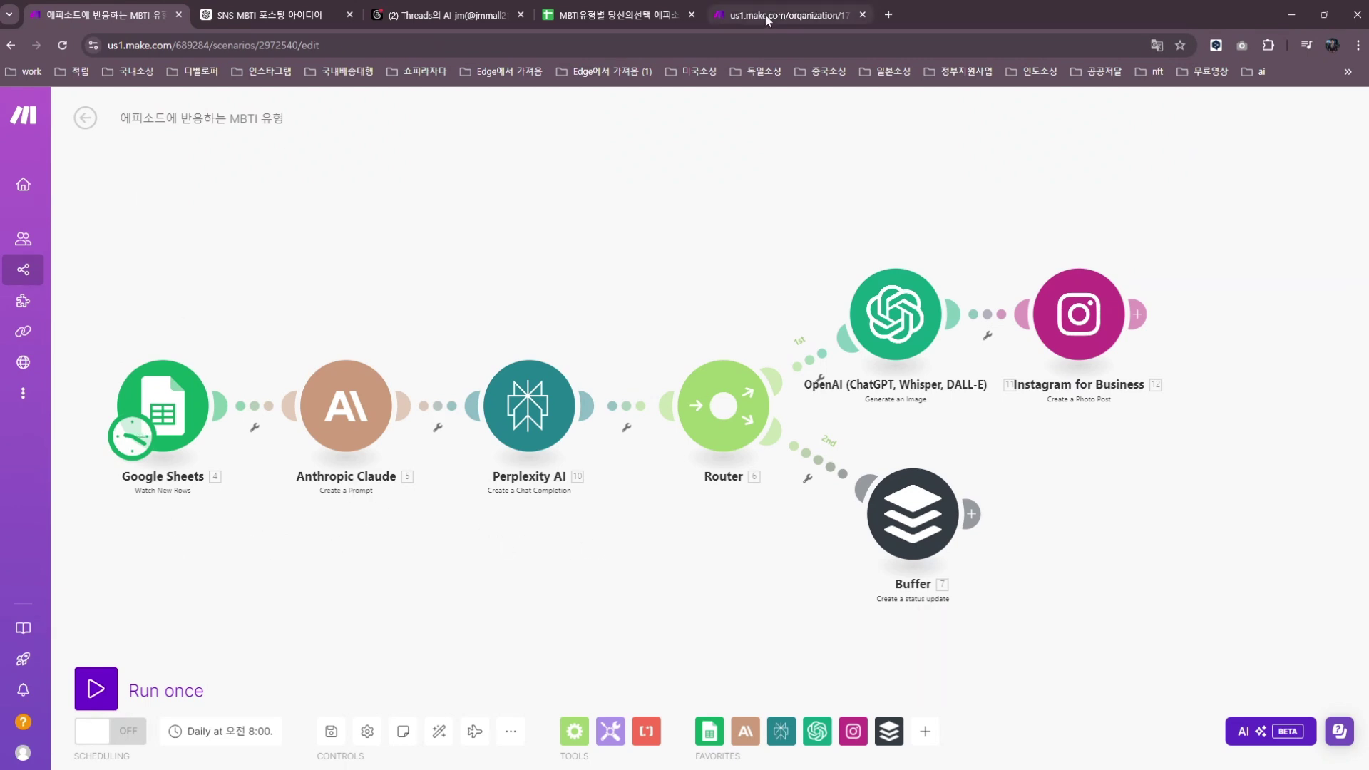
click(725, 27)
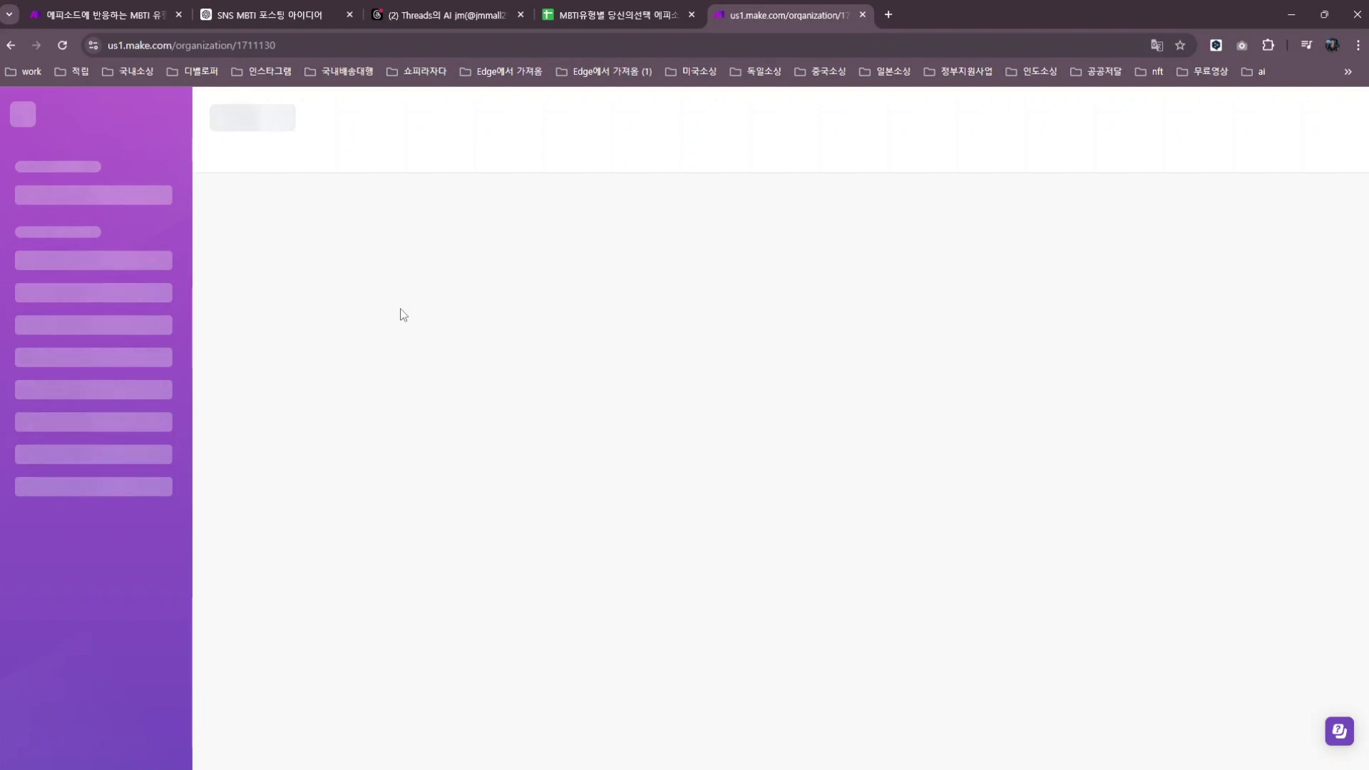
Go from the MBTI scenario to the scenario list, saving the changes, and reopen "에피소드에 반응하는 MBTI 유형"
click(123, 11)
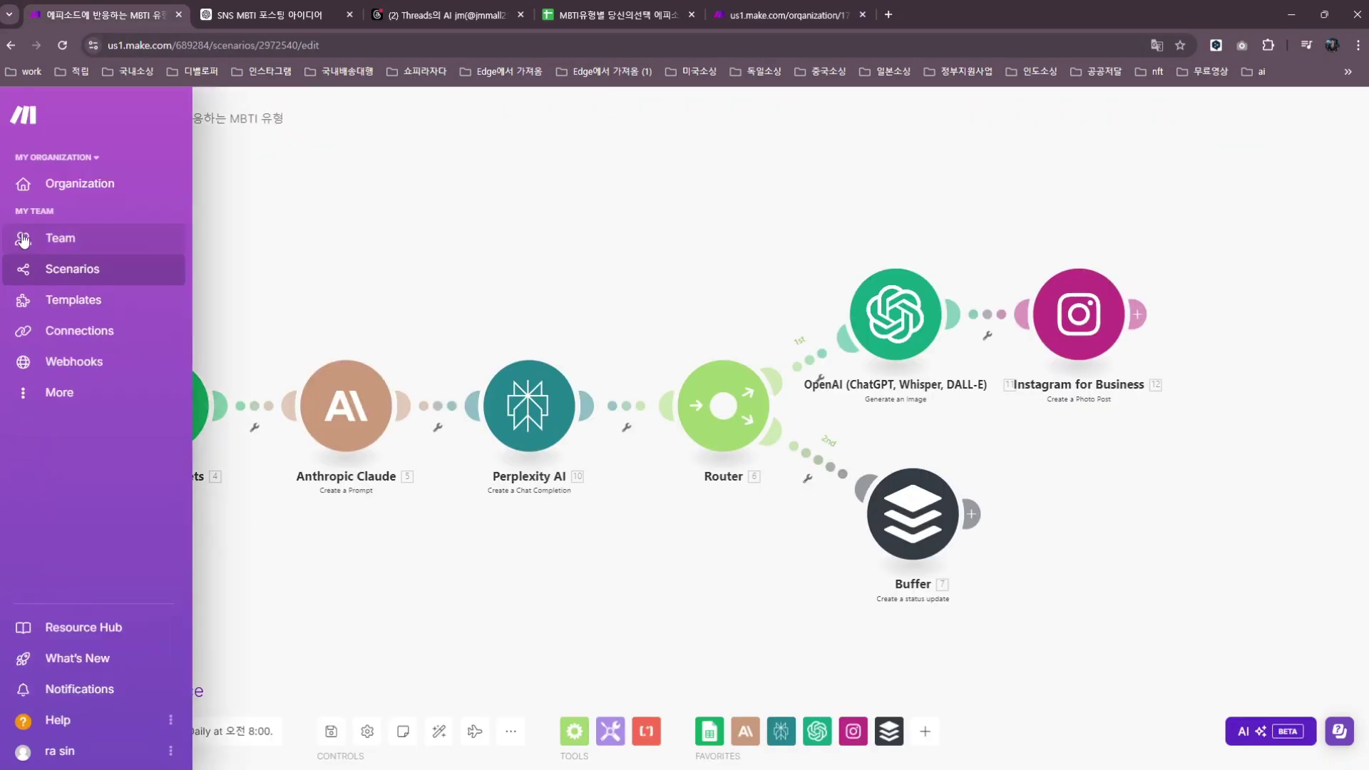
click(67, 278)
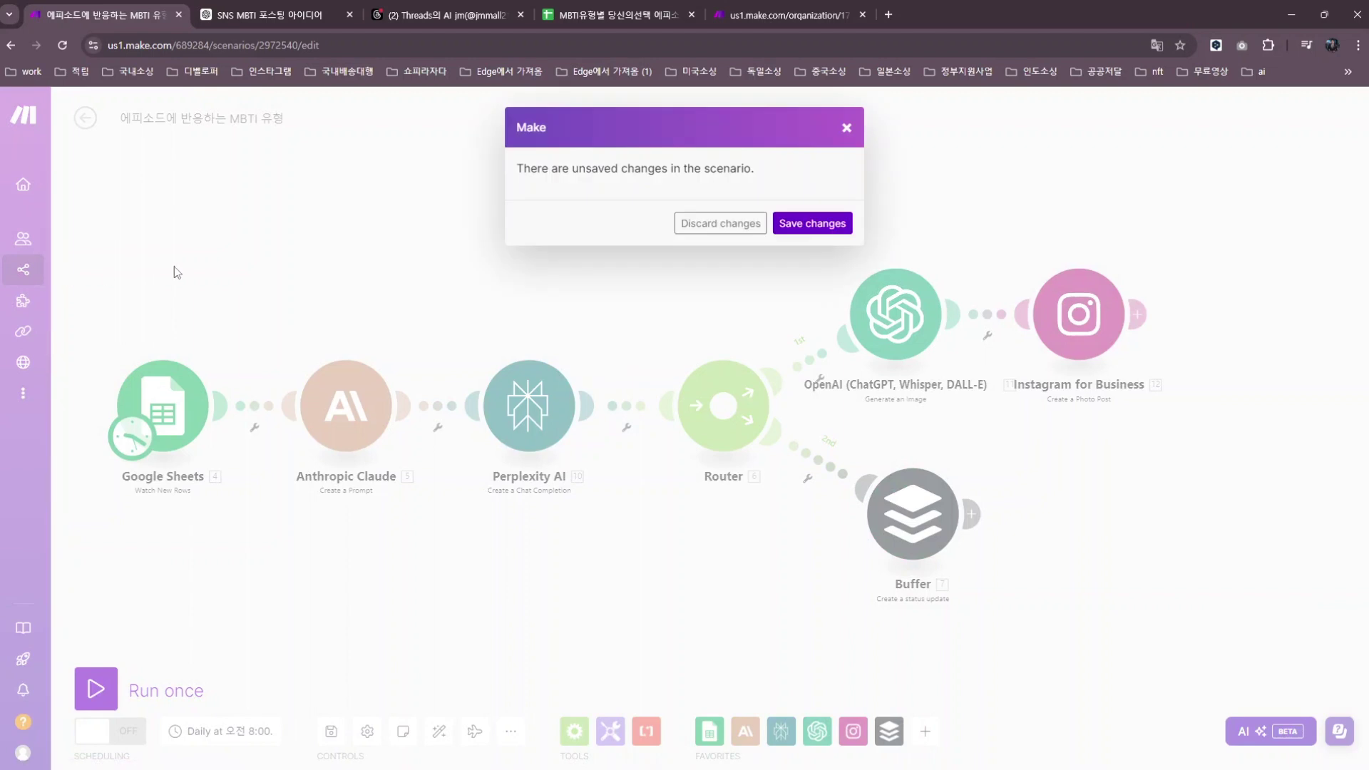
click(802, 225)
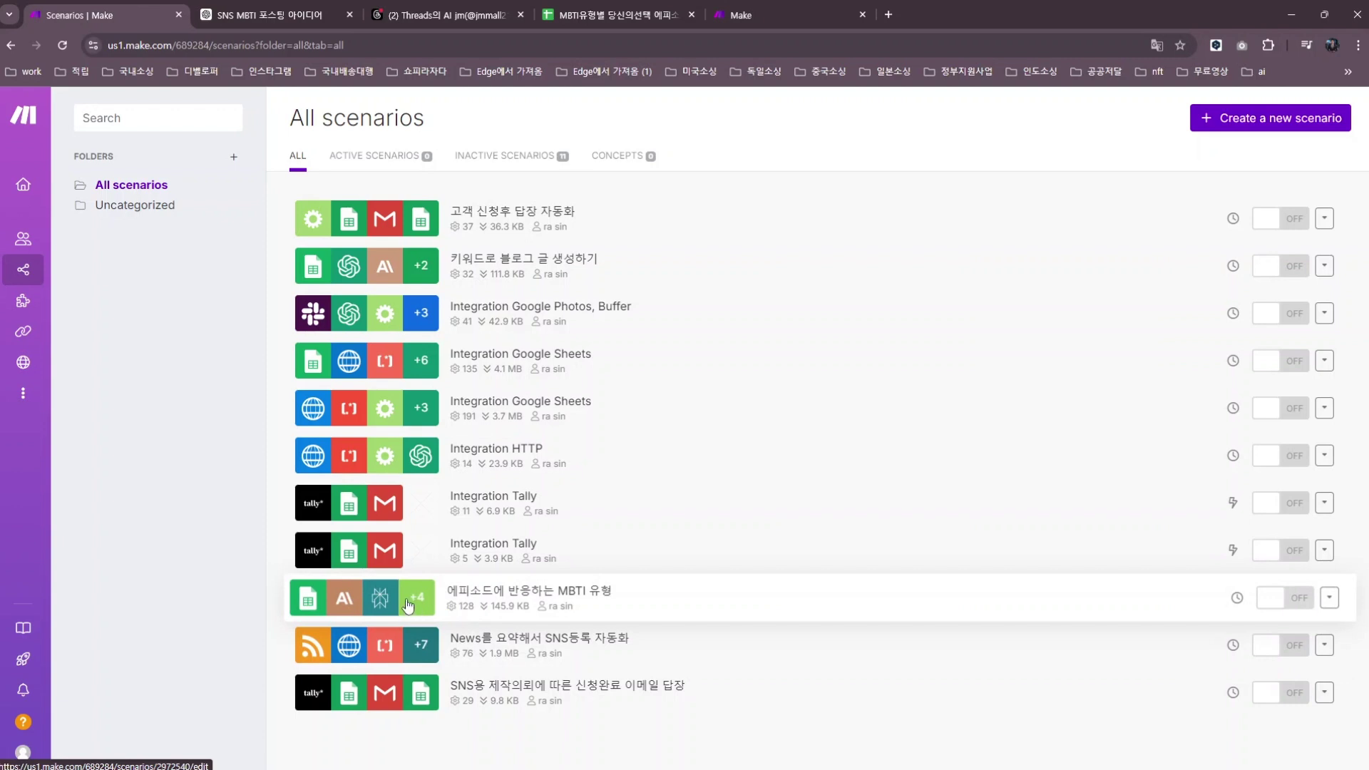
click(356, 613)
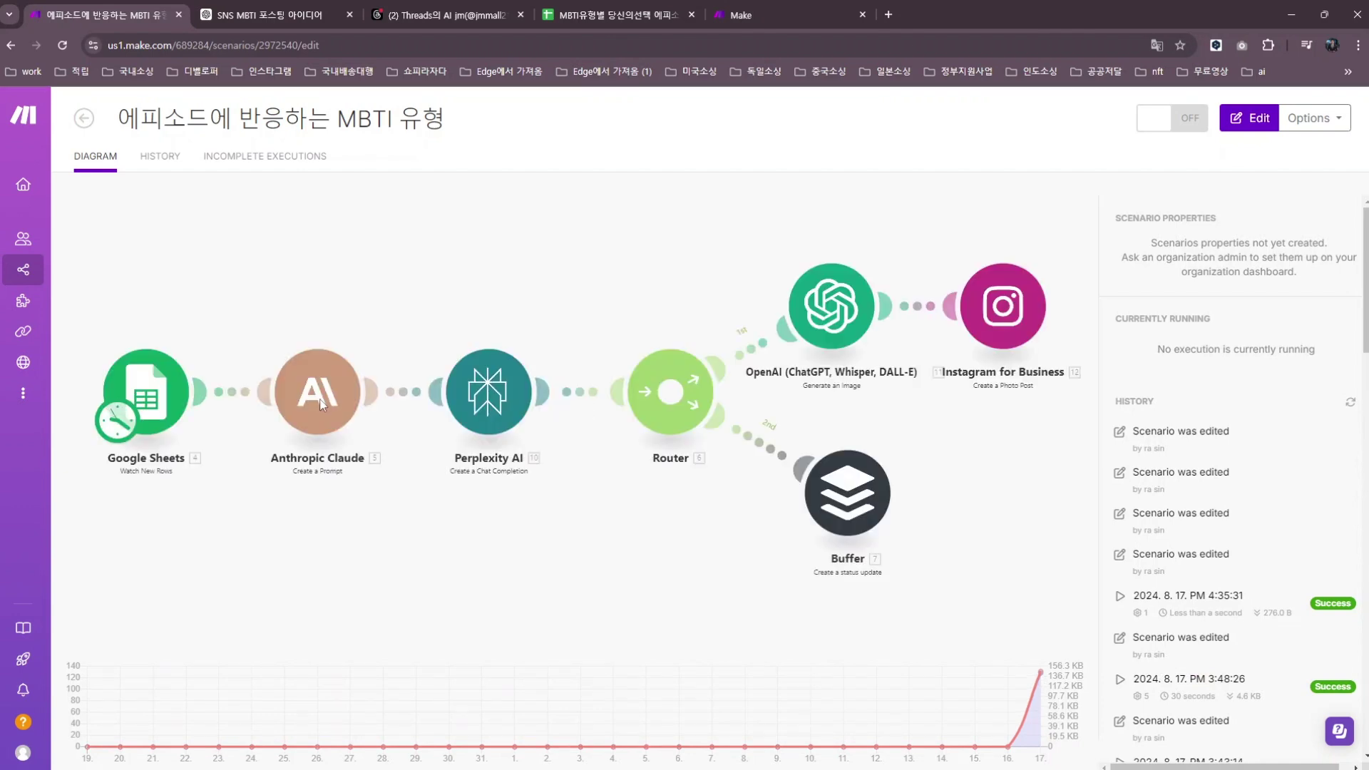
Copy the full prompt text of the Anthropic Claude module into a new Notepad tab and add blank lines below it
click(427, 396)
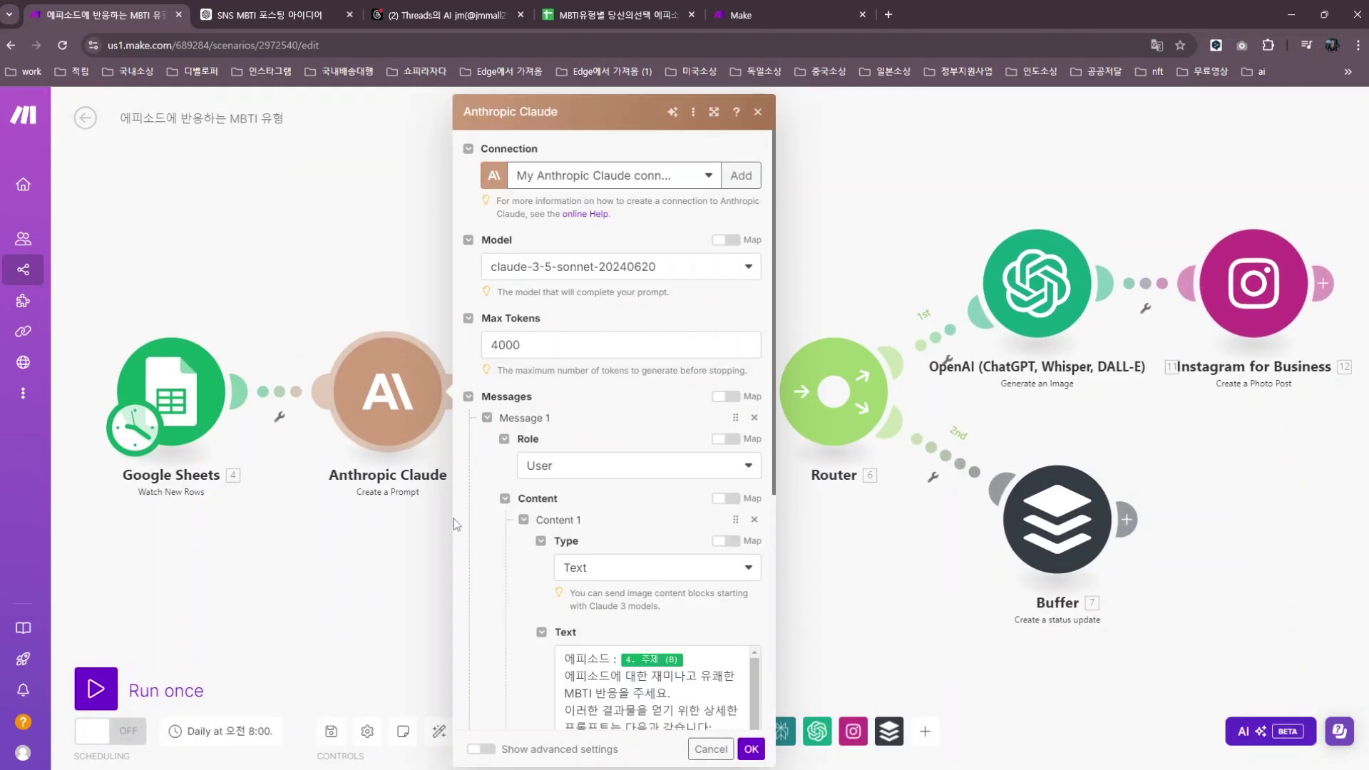
scroll(559, 428, down, 4)
drag(567, 374, 731, 666)
click(238, 758)
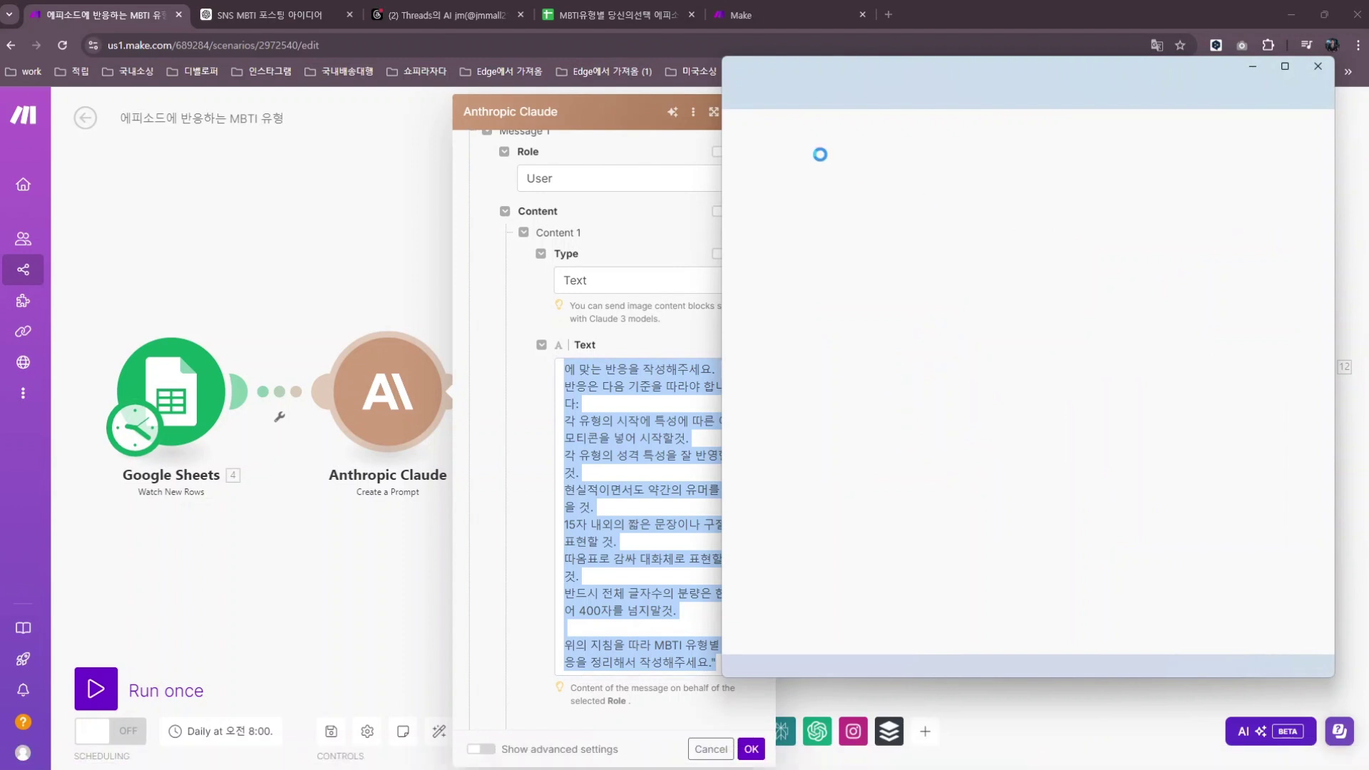
click(741, 98)
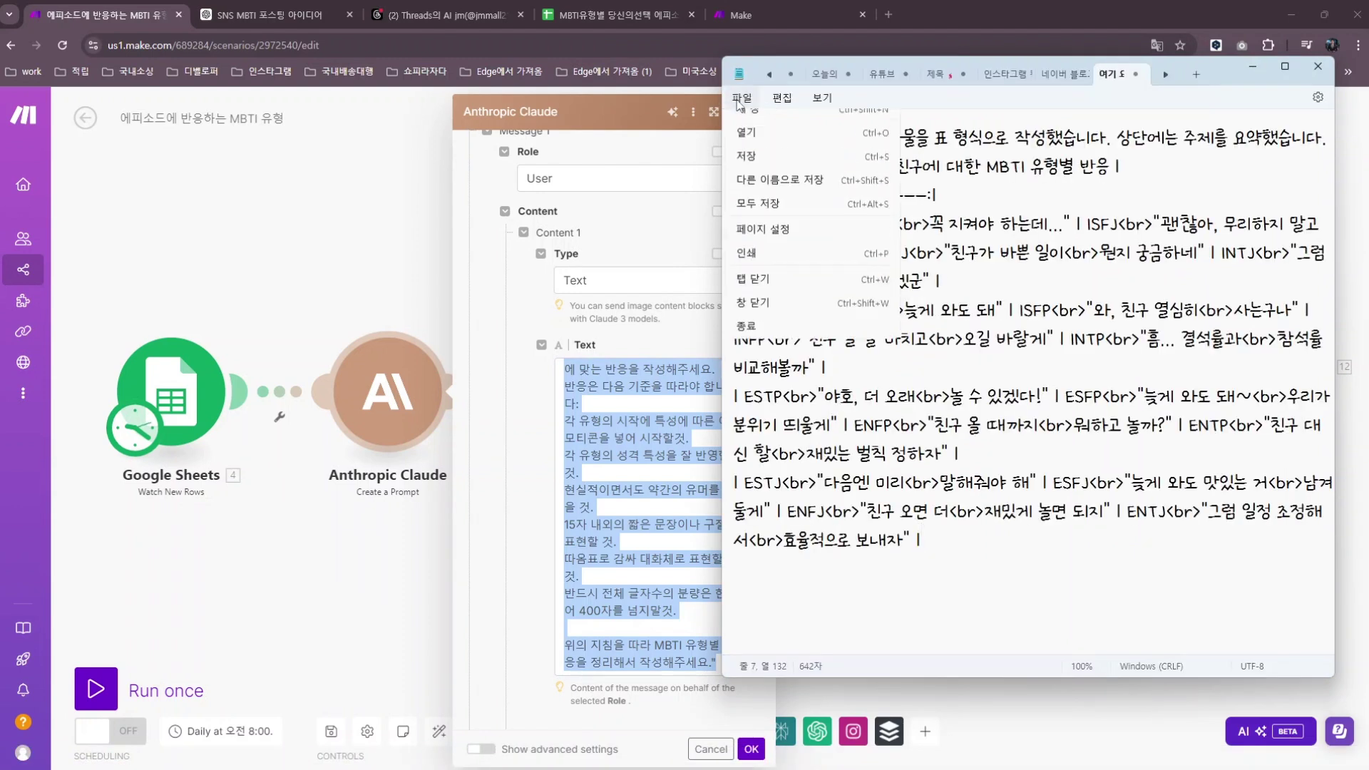
click(747, 121)
key(ctrl+v)
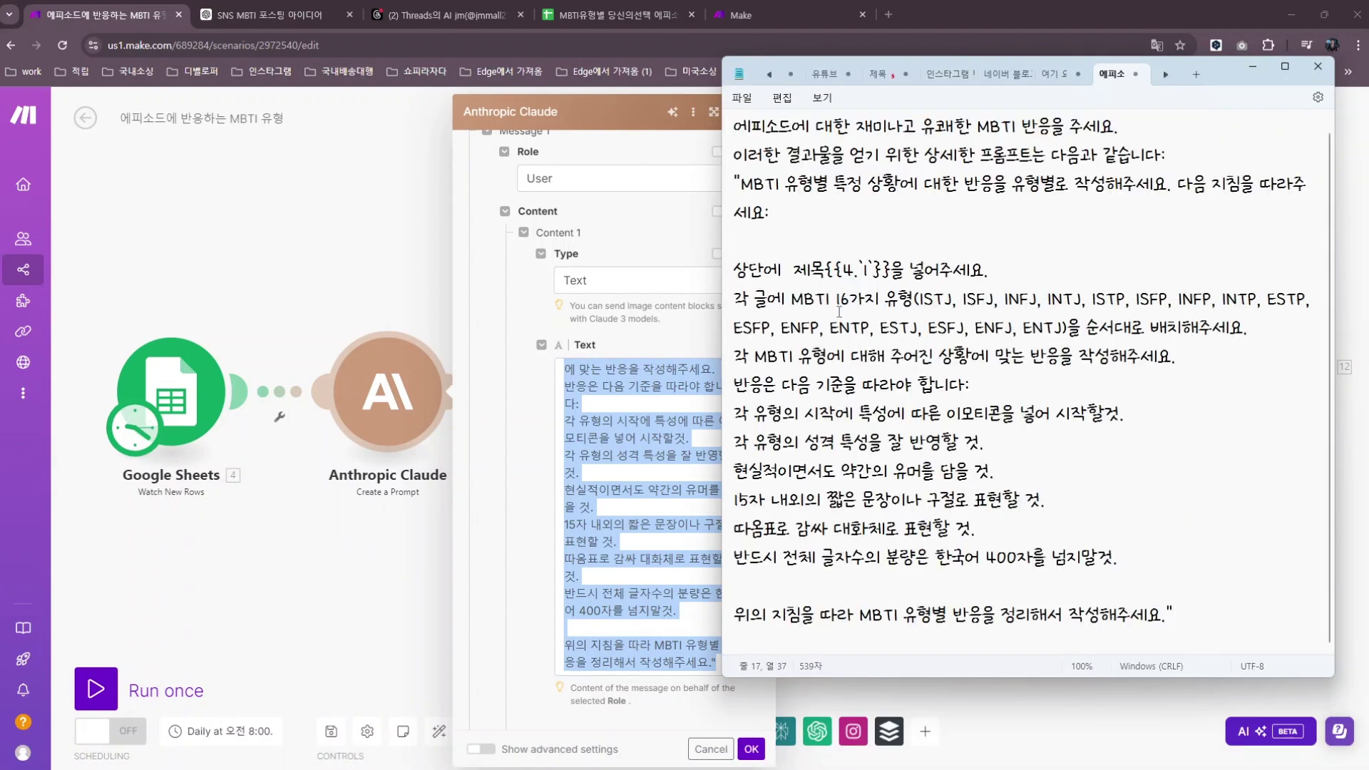
key(Return)
key(Return)
key(Return)
key(Return)
key(Return)
key(Return)
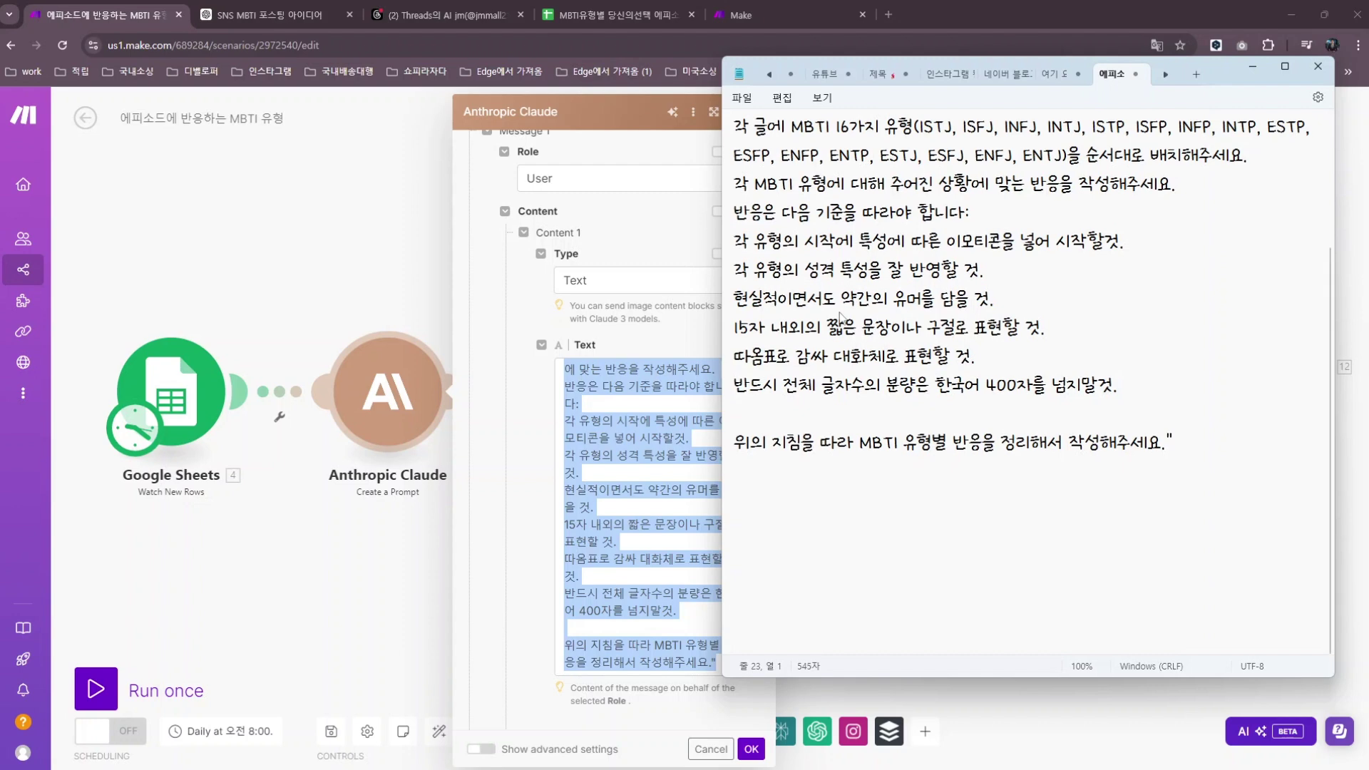
Copy the Perplexity AI module's message content into the same Notepad note below the Claude prompt, followed by blank lines
click(388, 312)
click(604, 391)
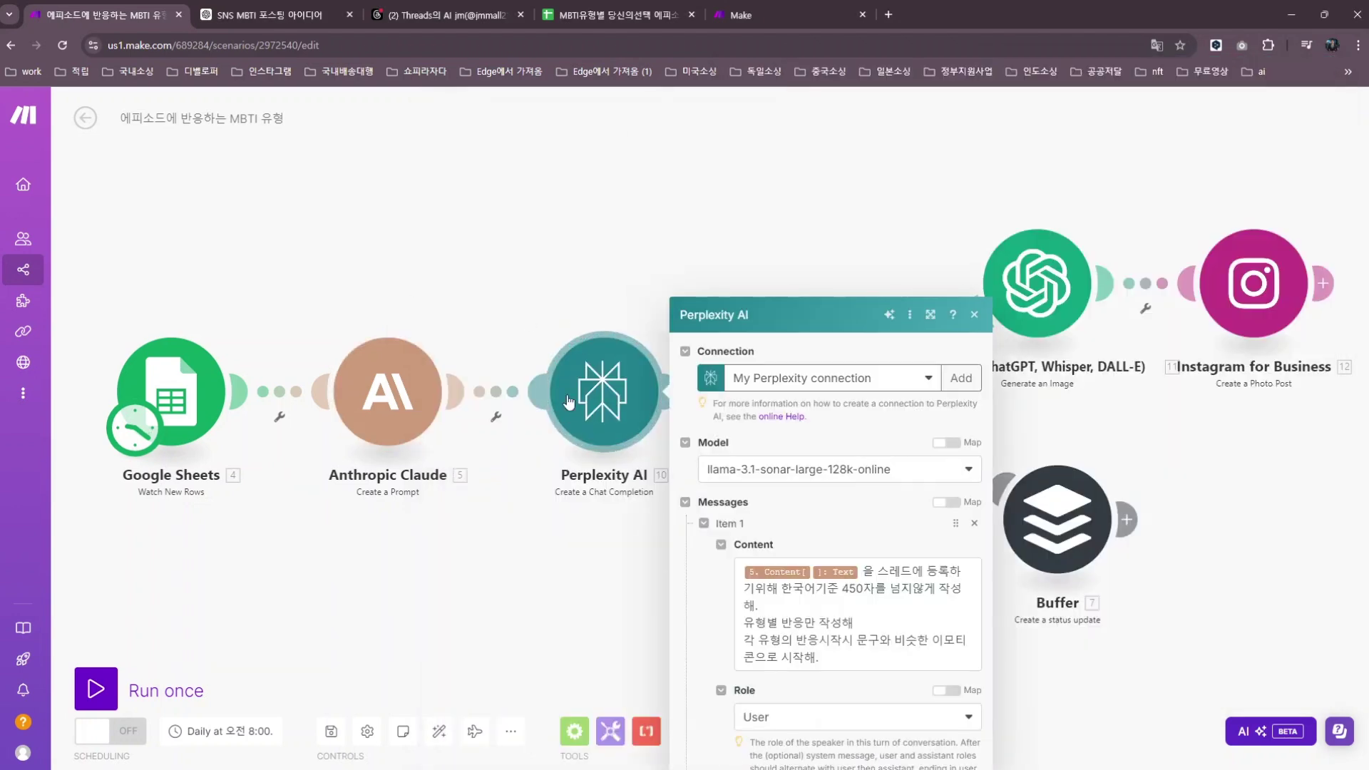
drag(820, 454, 738, 368)
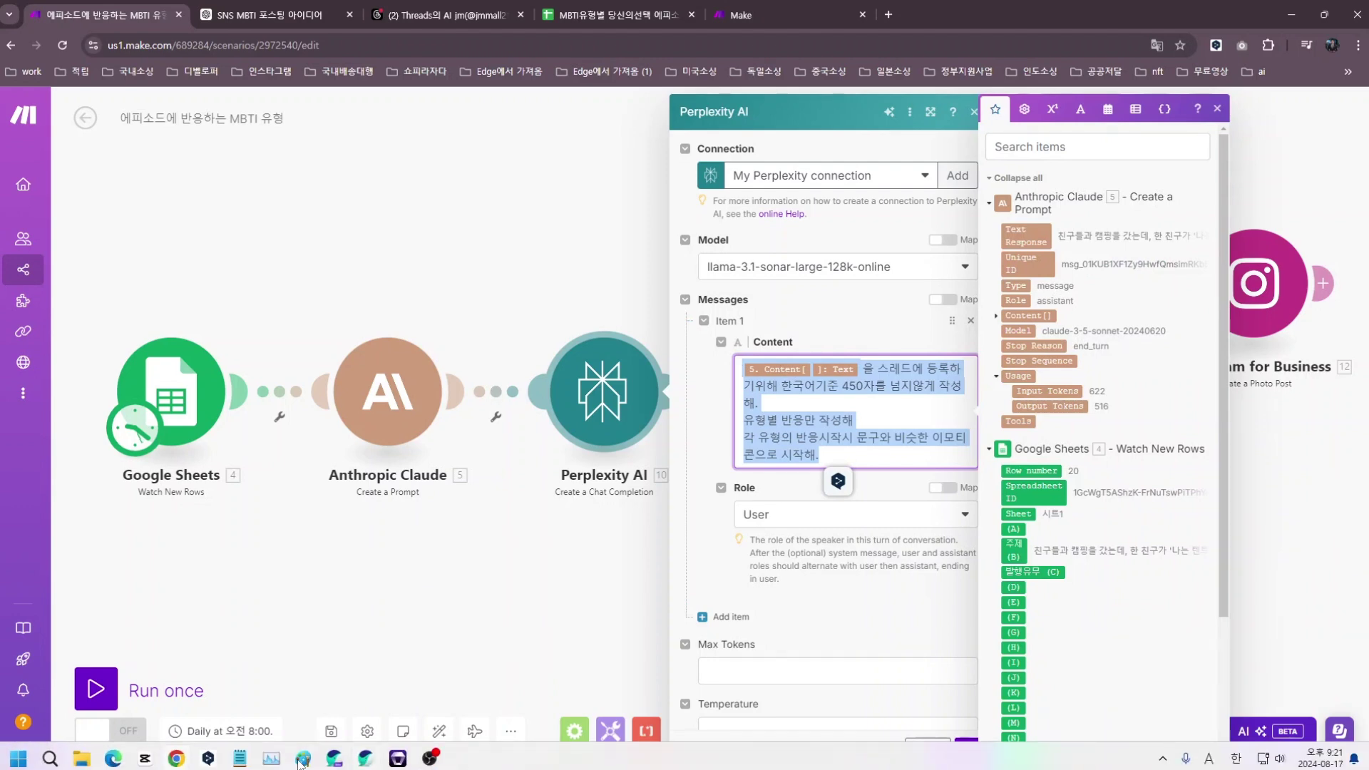
click(239, 761)
text({{5.content[].text}} 을 스레드에 등록하기위해 한국어기준 450자를 넘지않게 작성해. 유형별 반응만 작성해 각 유형의 반응시작시 문구와 비슷한 이모티콘으로 시작해.)
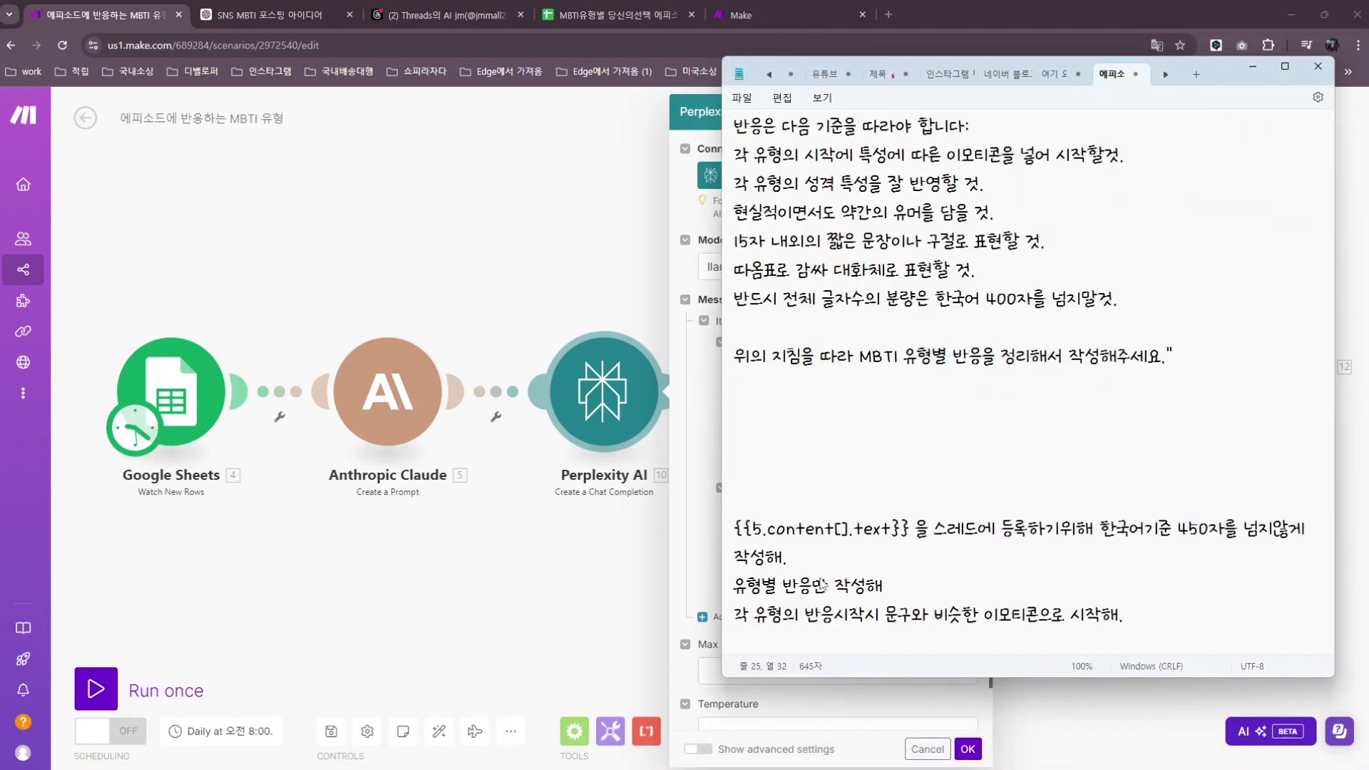
key(Return)
key(Return)
key(Return)
key(Return)
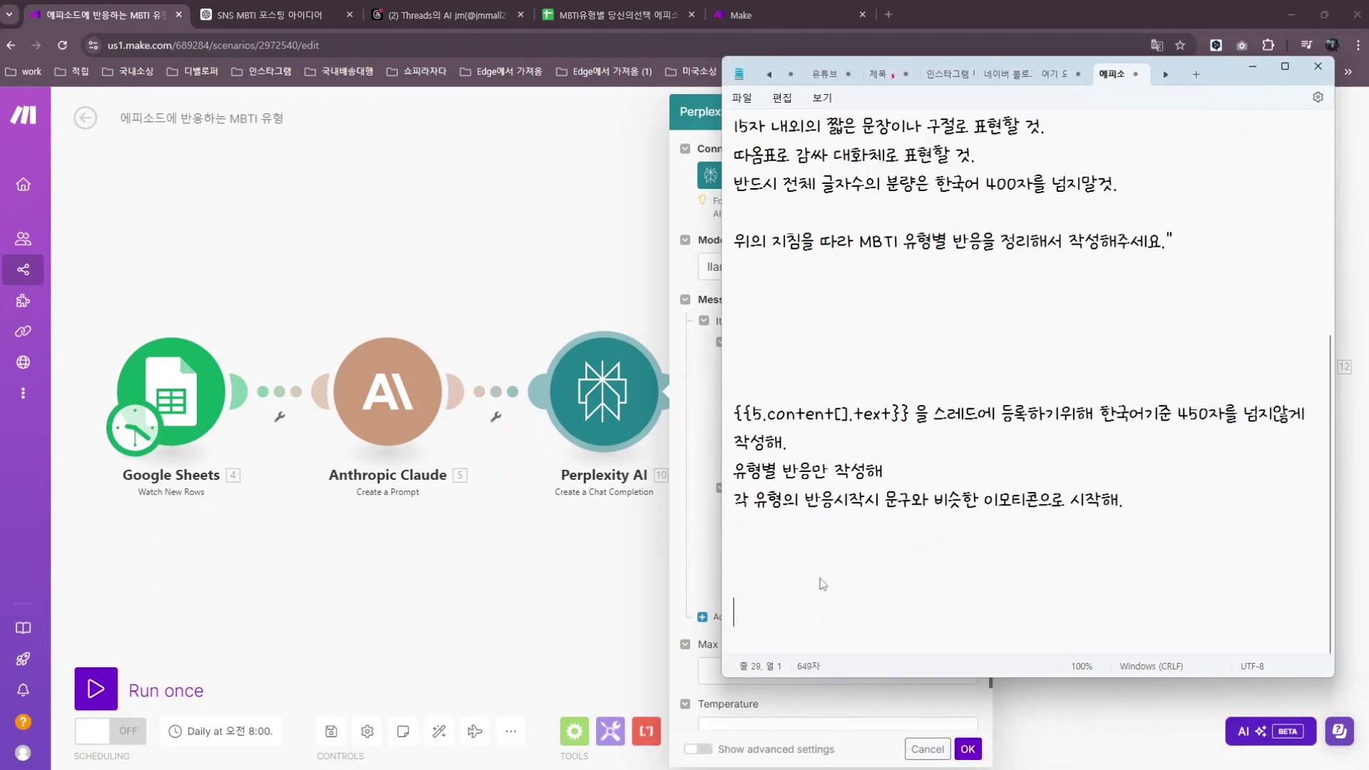
Return to the scenario and check the settings of the OpenAI image module and the Buffer module
click(603, 257)
click(1045, 307)
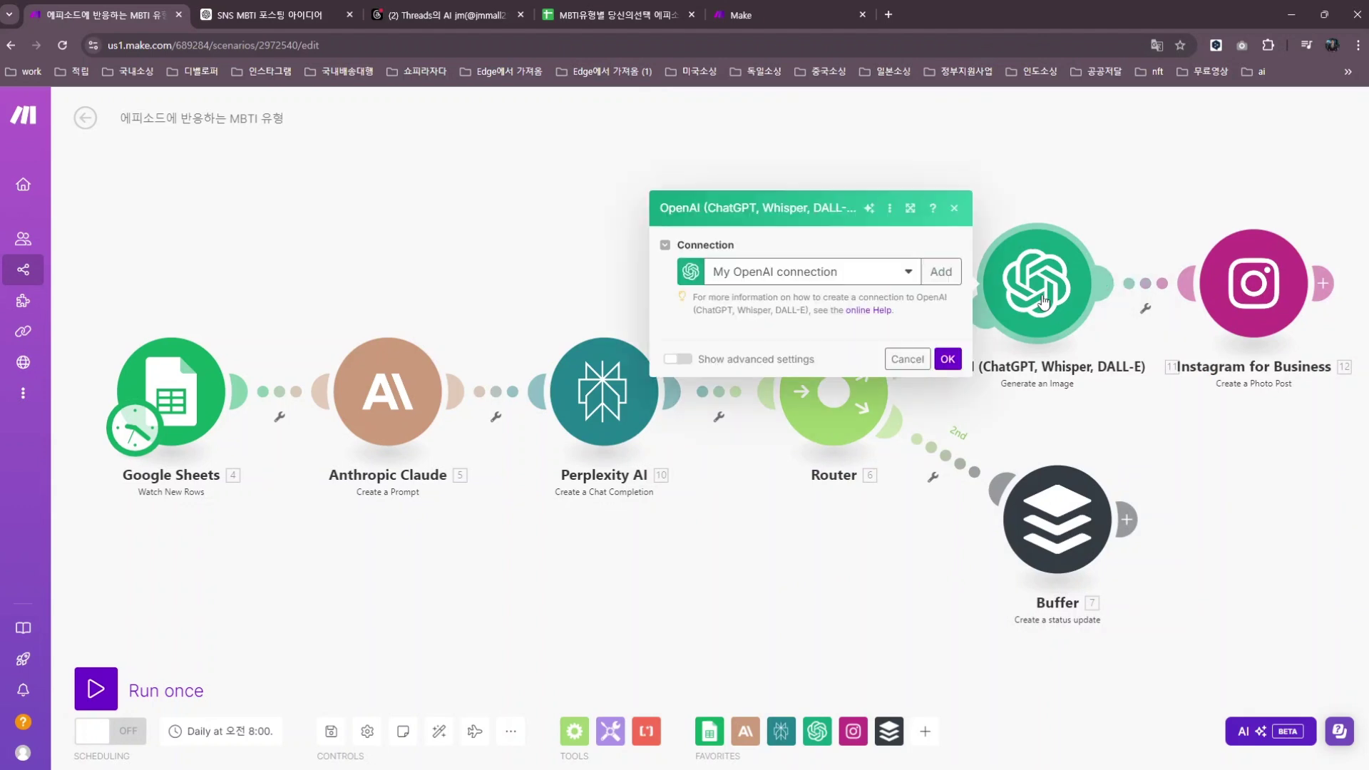
click(1148, 170)
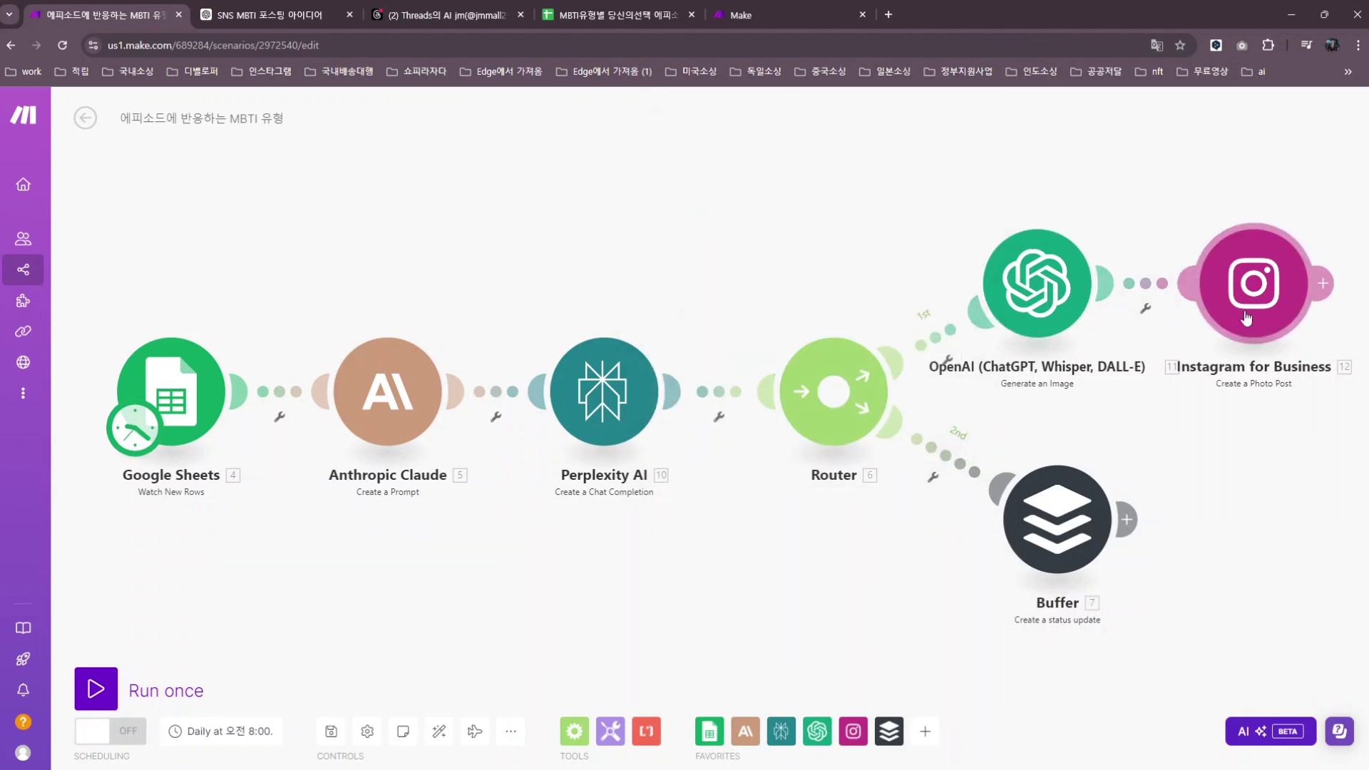
click(1095, 578)
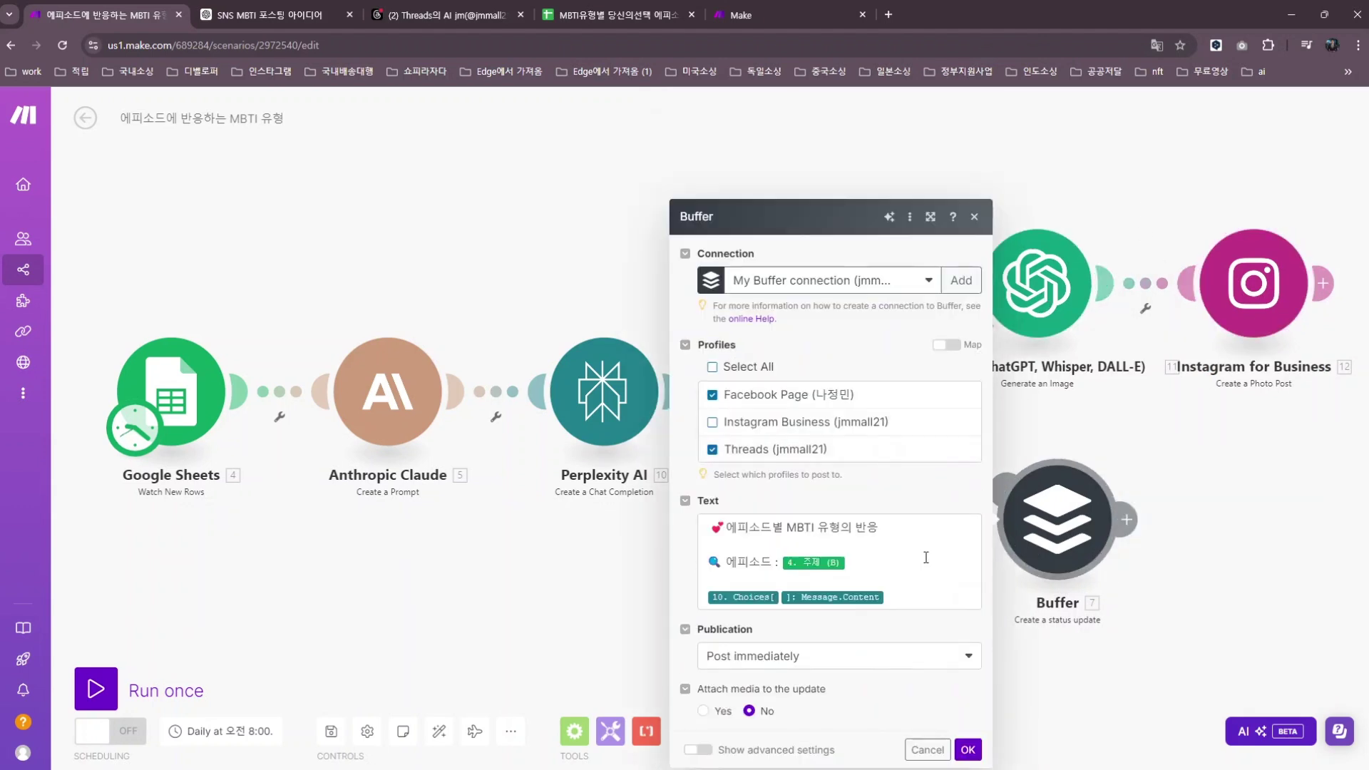
click(974, 217)
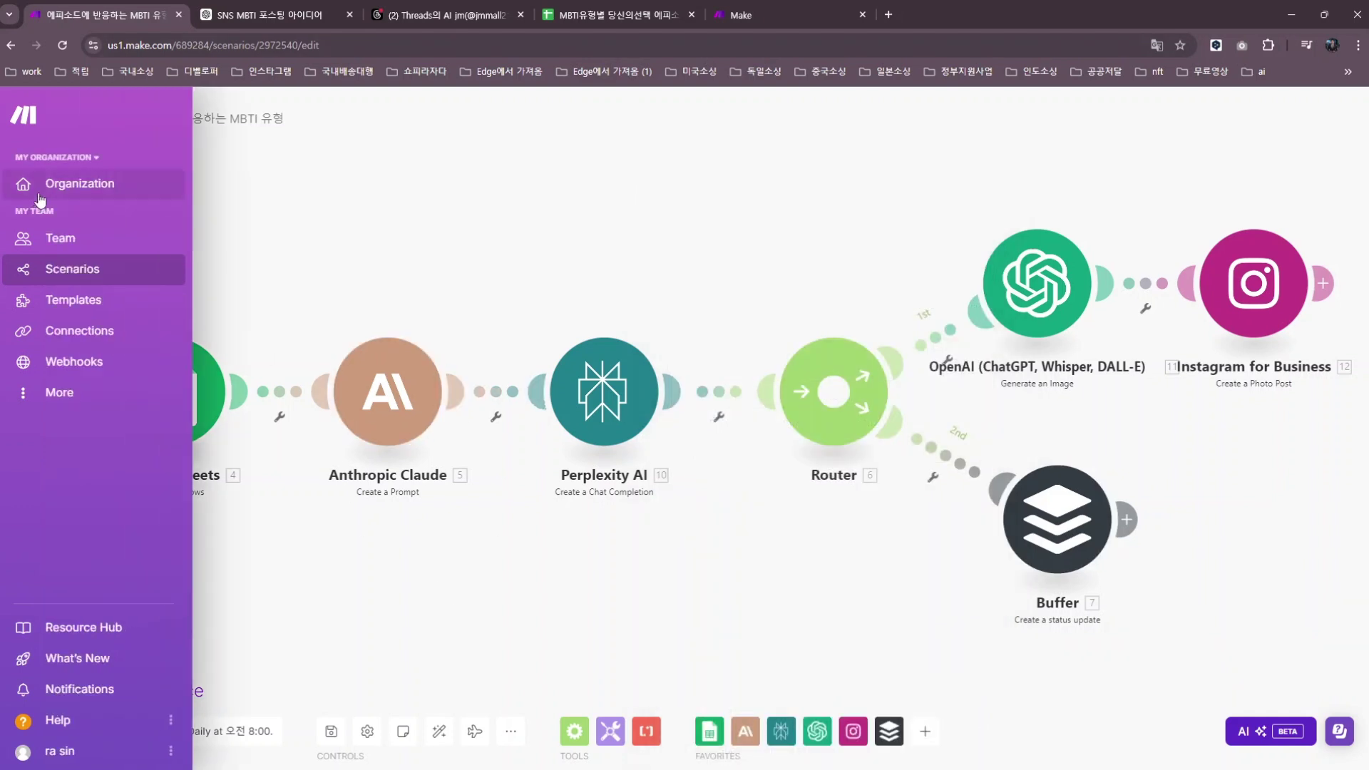
Create a new scenario in the other Make tab and choose Google Sheets as its first app
click(782, 17)
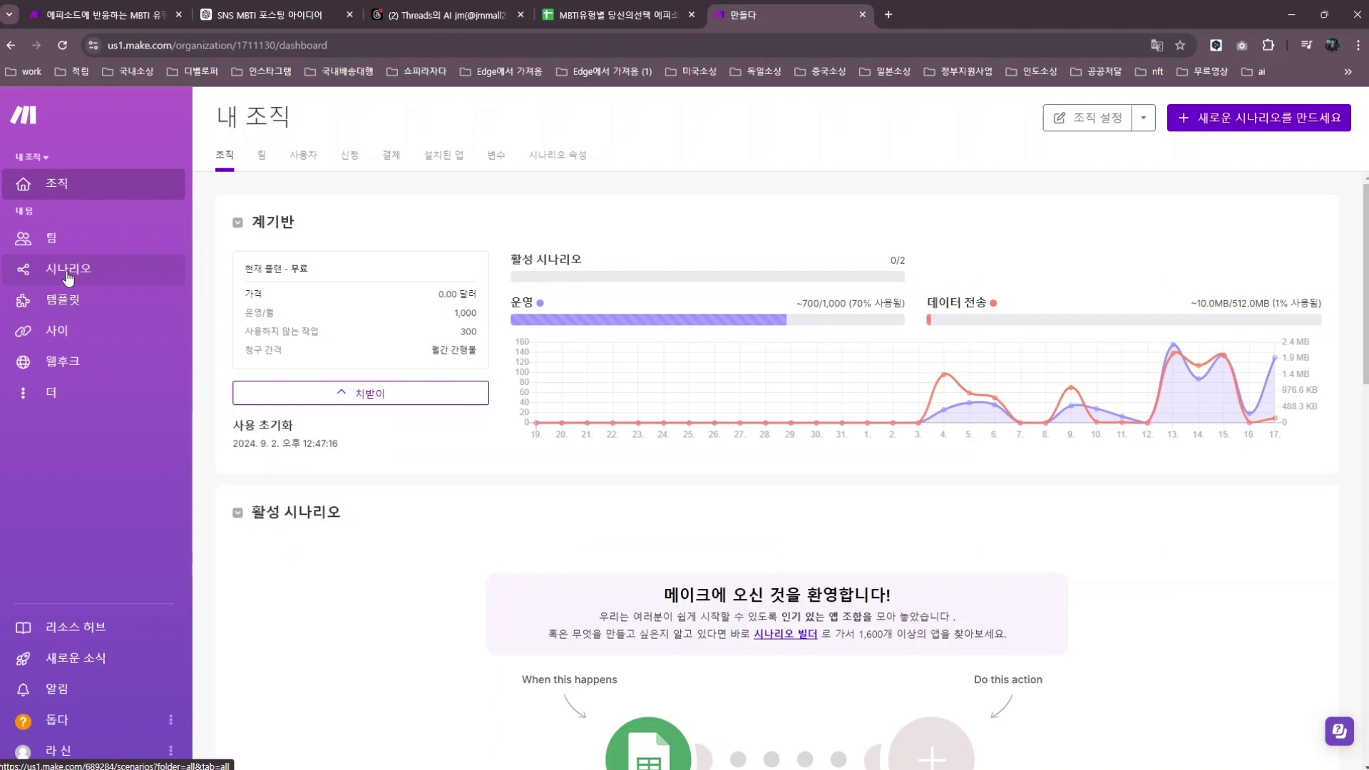
click(1250, 122)
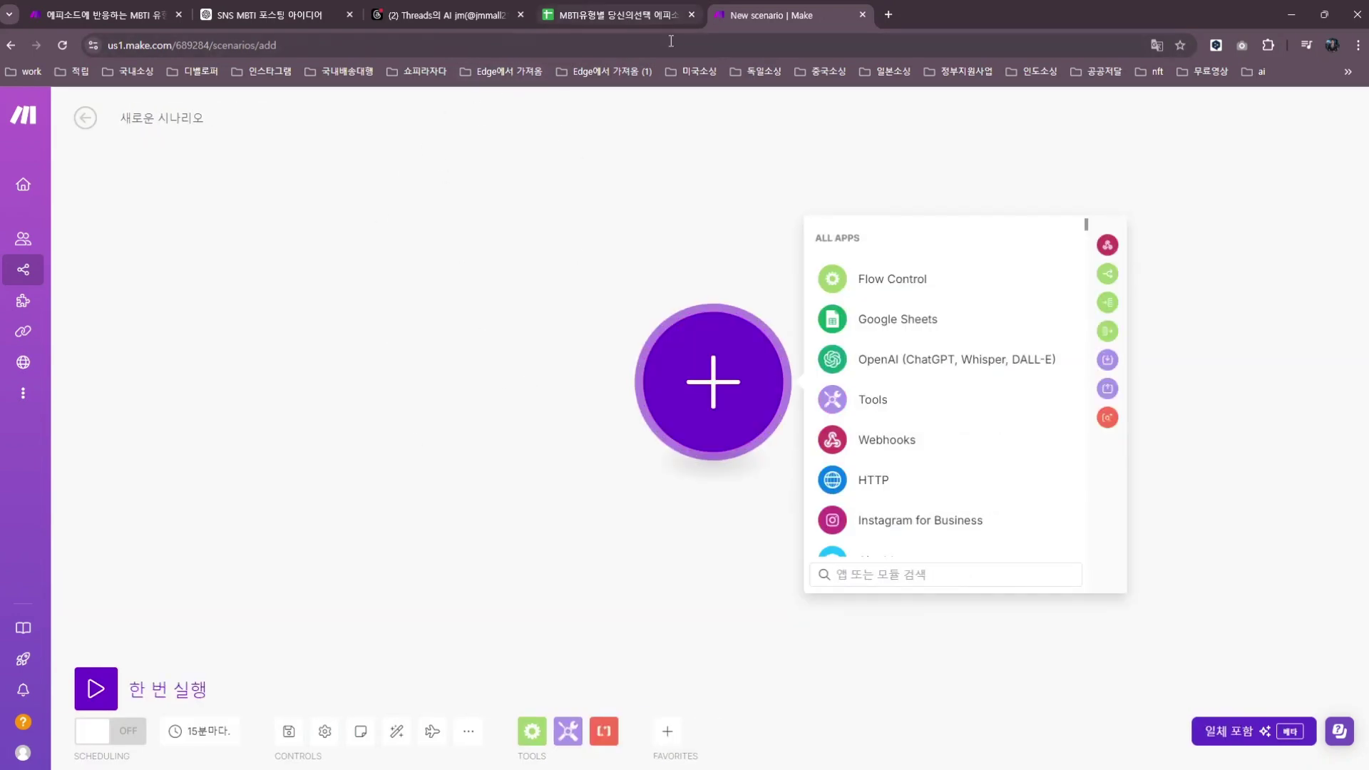
click(865, 323)
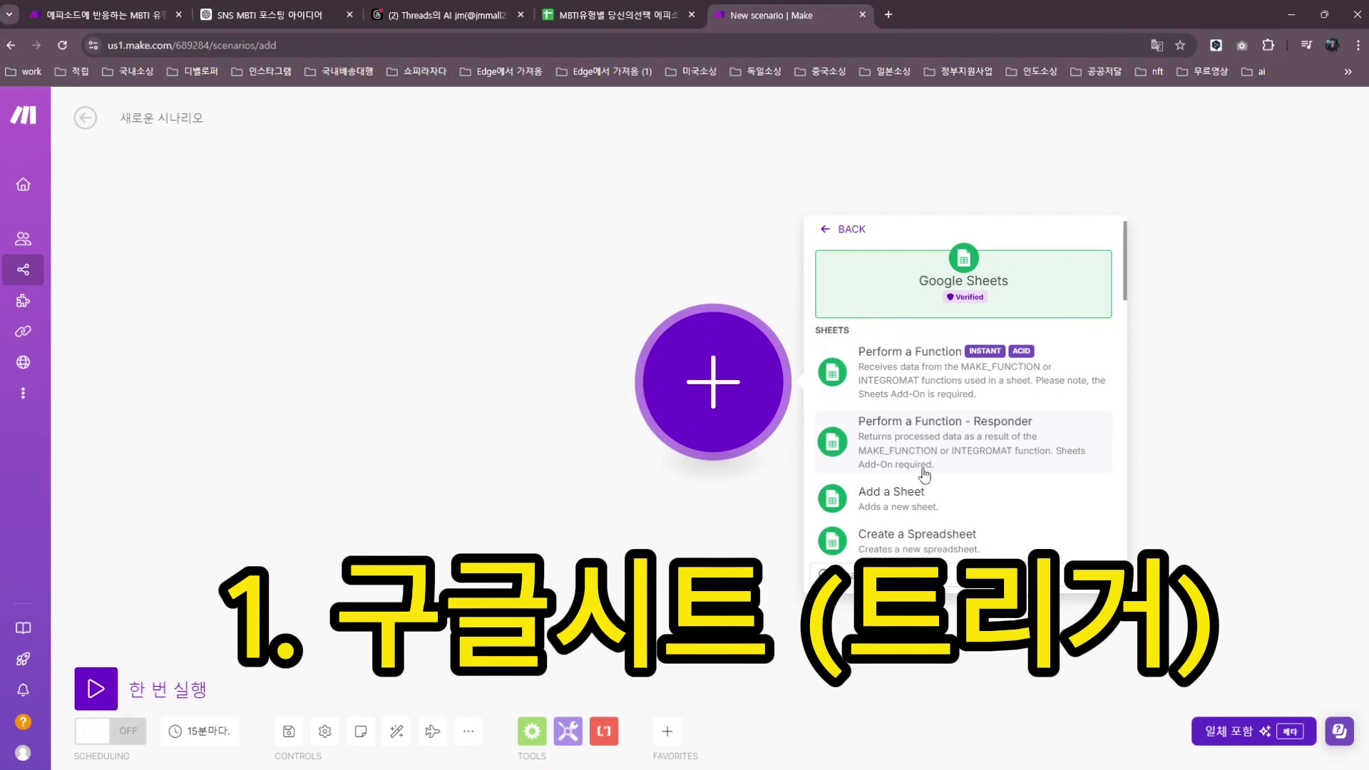
Find the row modules of Google Sheets and add Watch New Rows as the scenario's trigger
scroll(922, 460, down, 2)
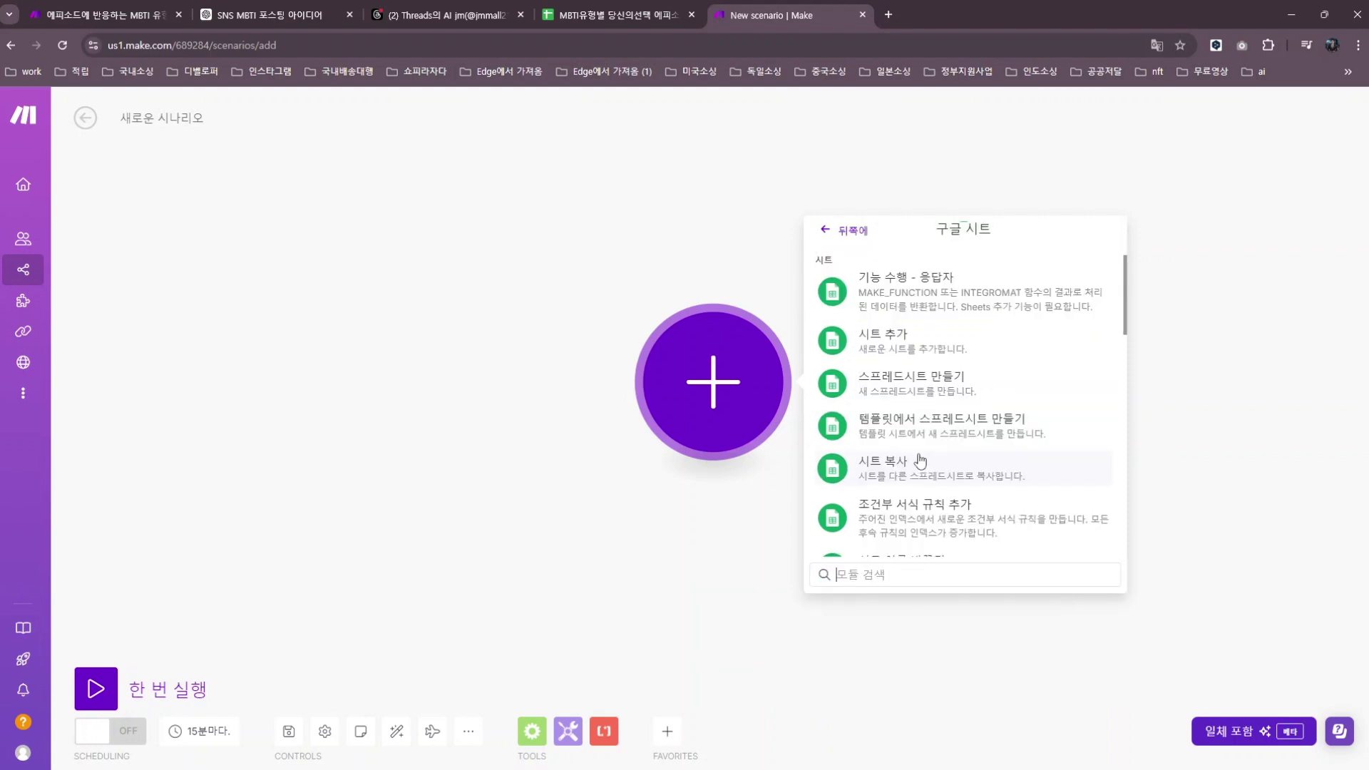
click(1157, 45)
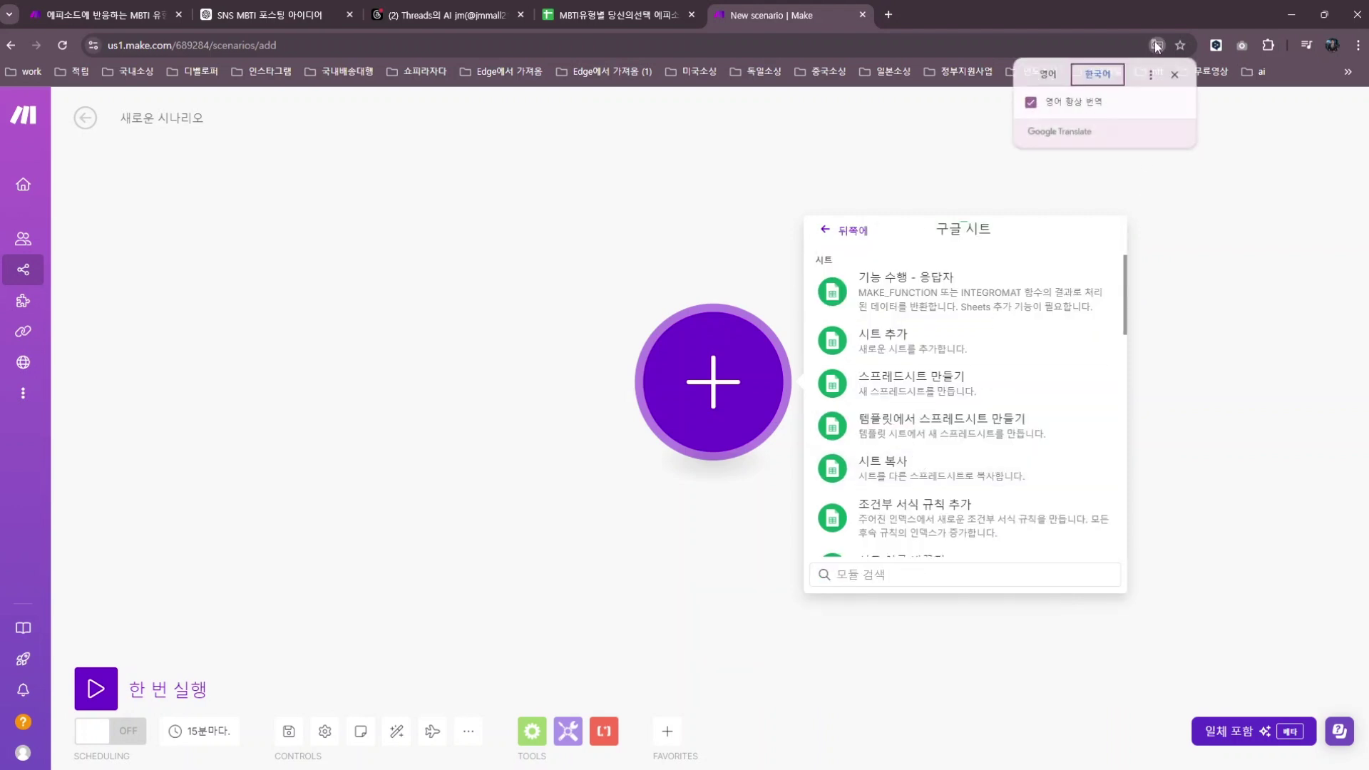
click(1047, 75)
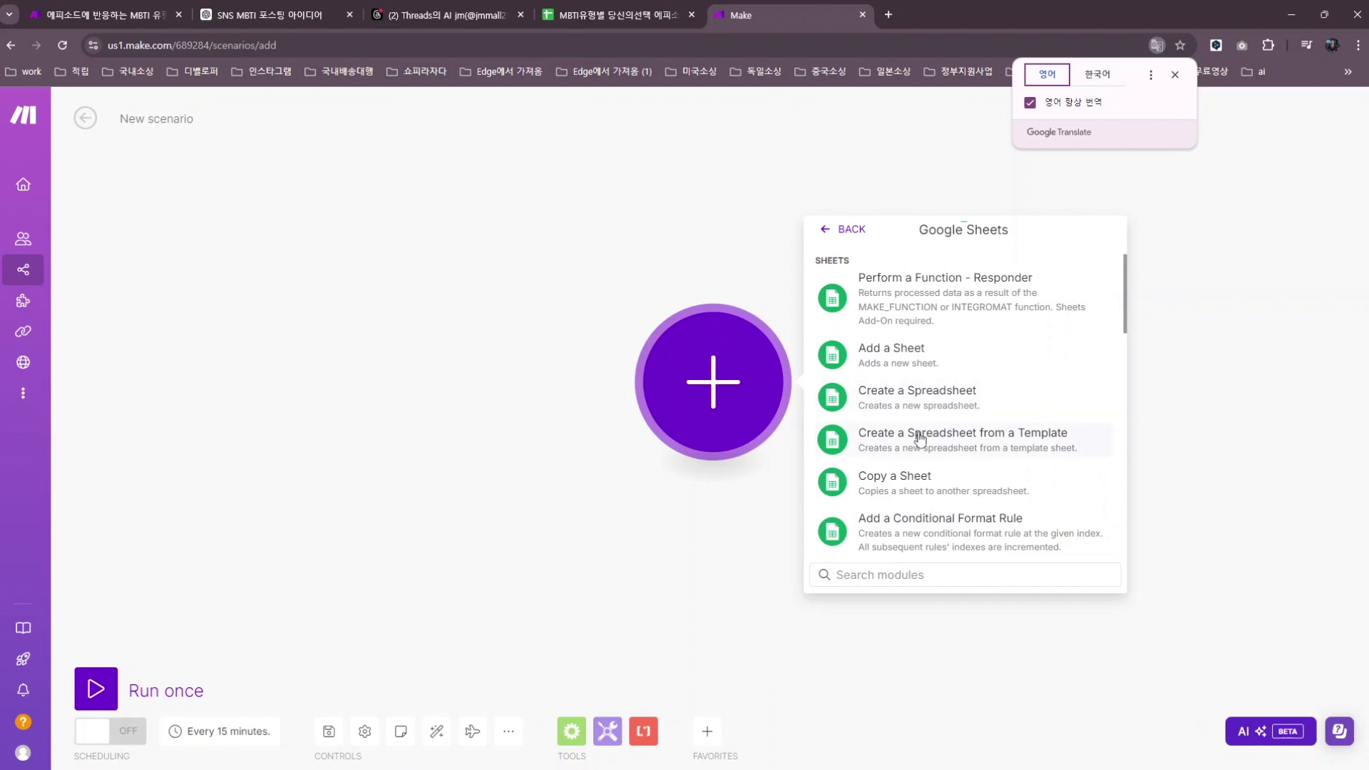
scroll(920, 442, down, 4)
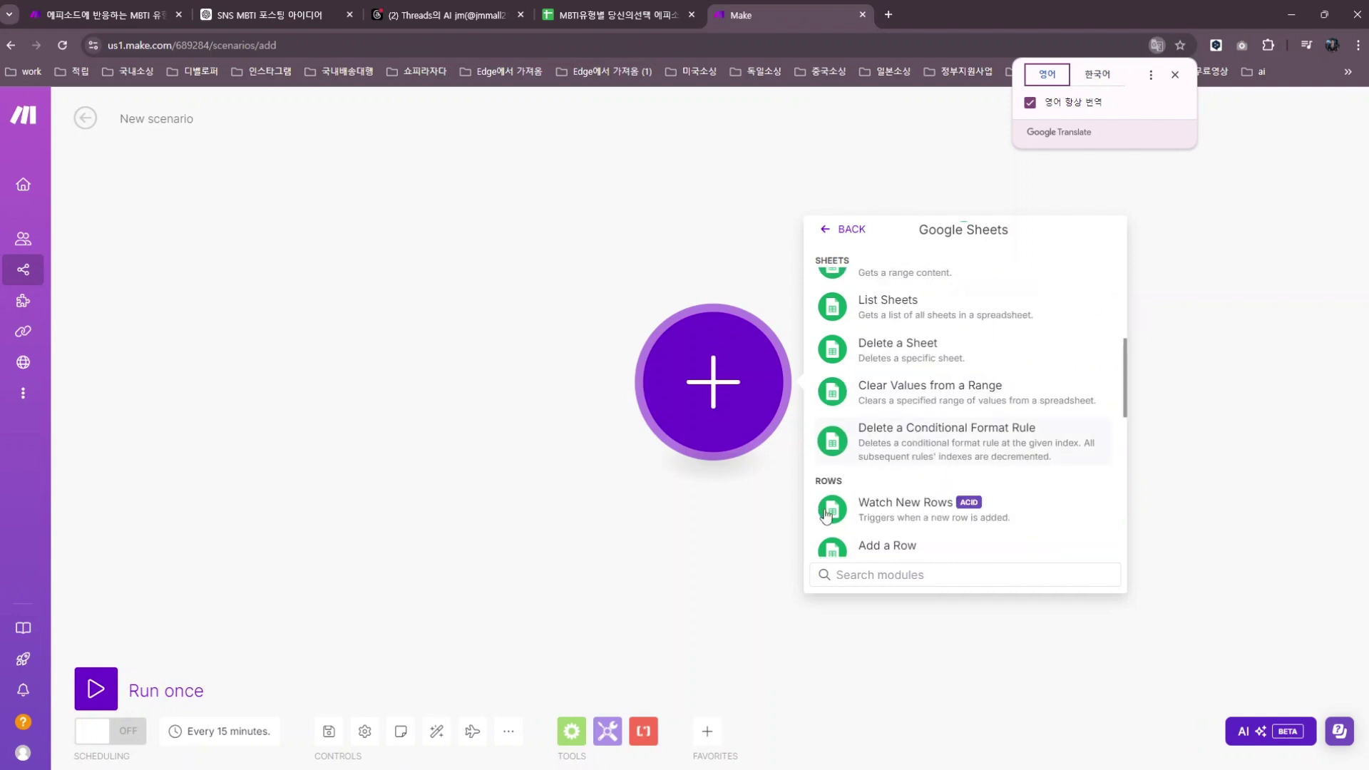
scroll(964, 510, down, 2)
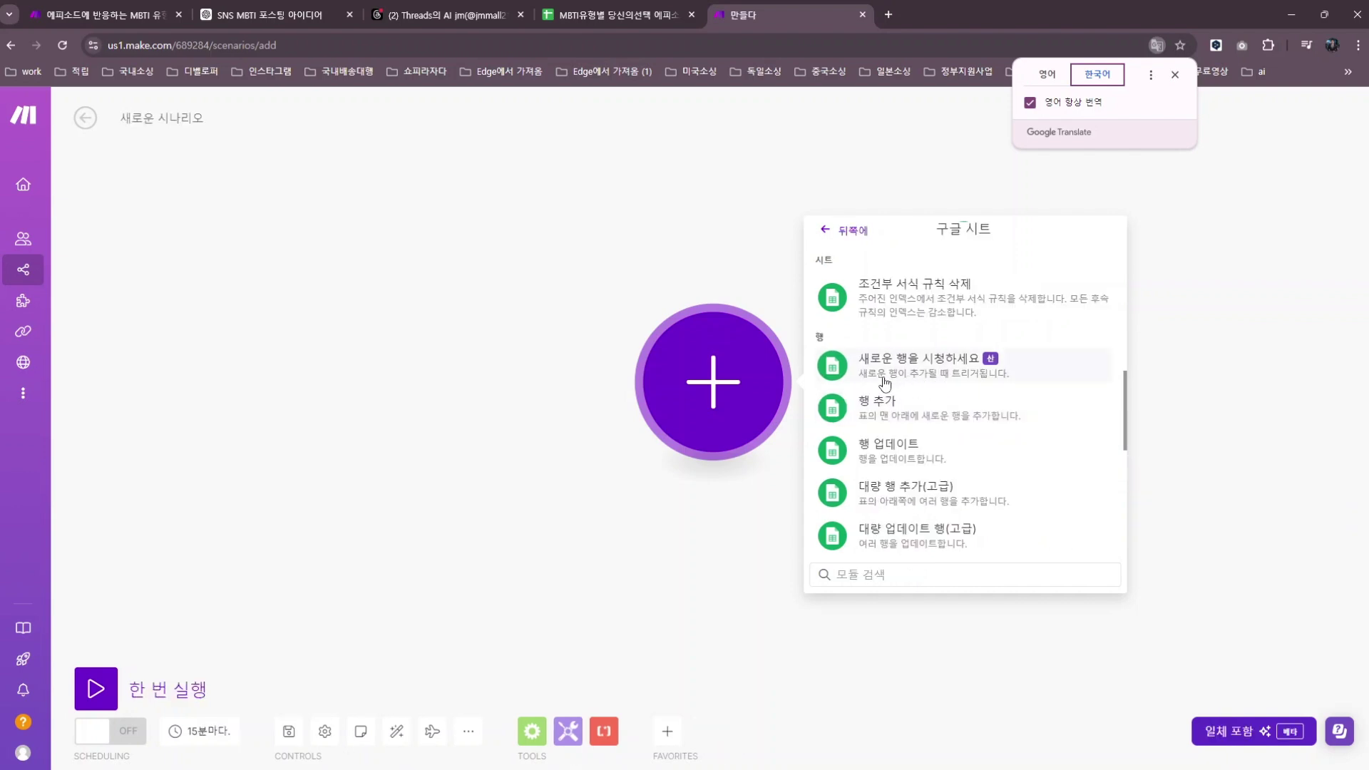
click(919, 371)
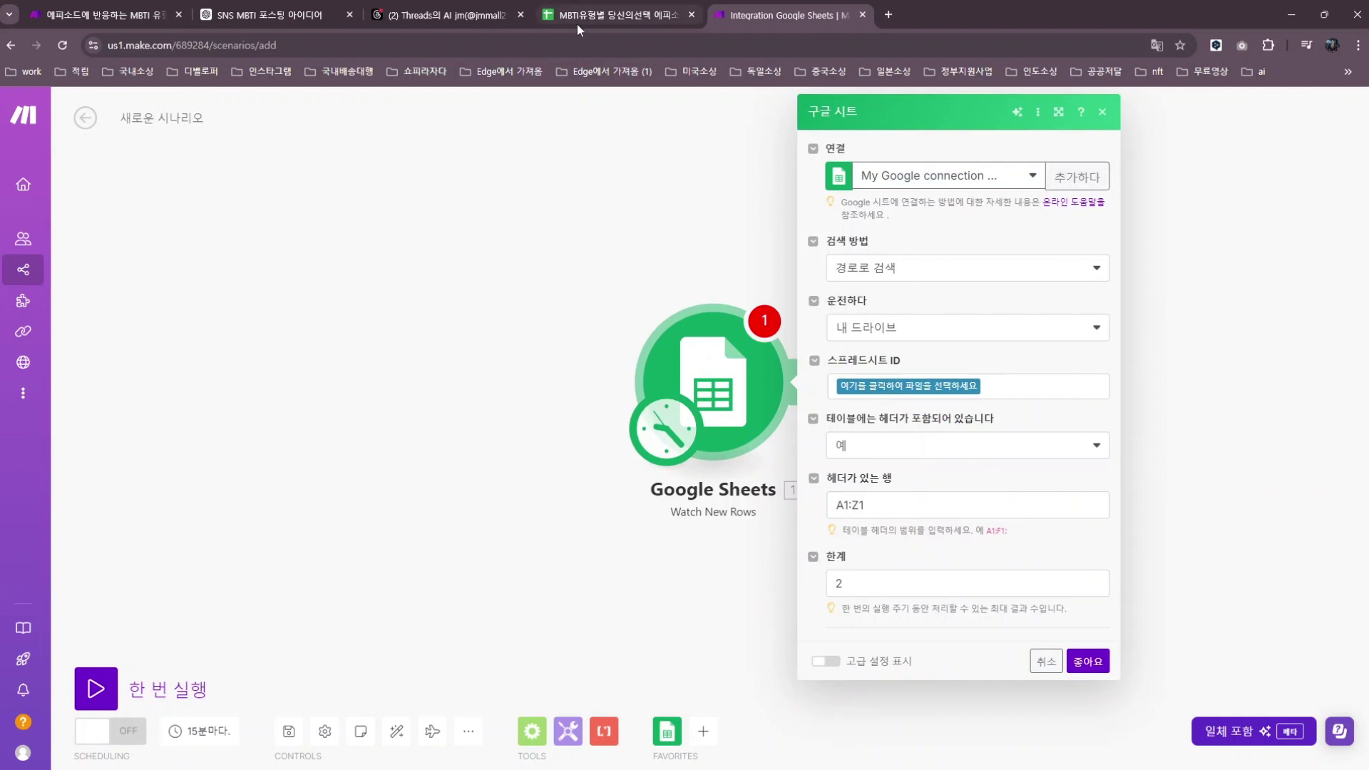
Set the Google Sheets trigger to the spreadsheet "MBTI유형별 당신의선택 에피소드" and its sheet 시트1
click(905, 389)
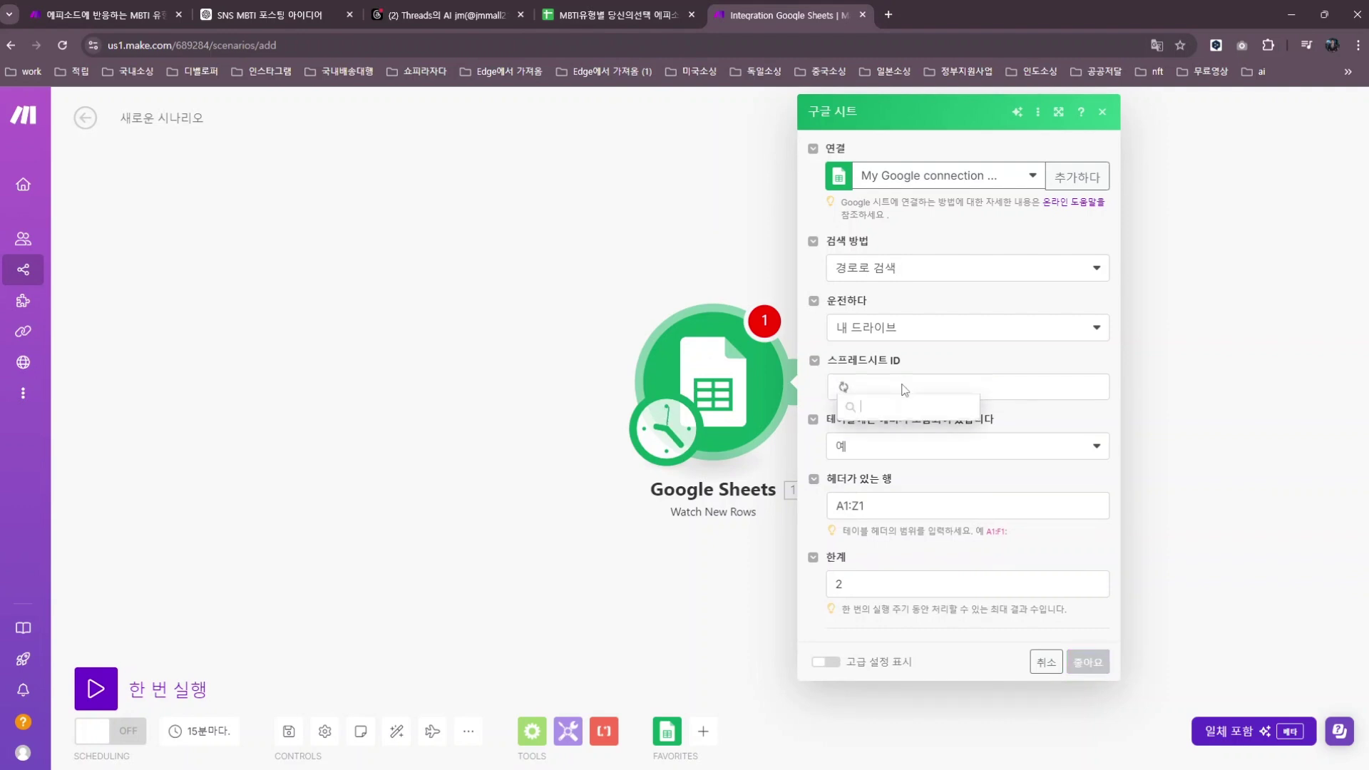
scroll(900, 529, down, 3)
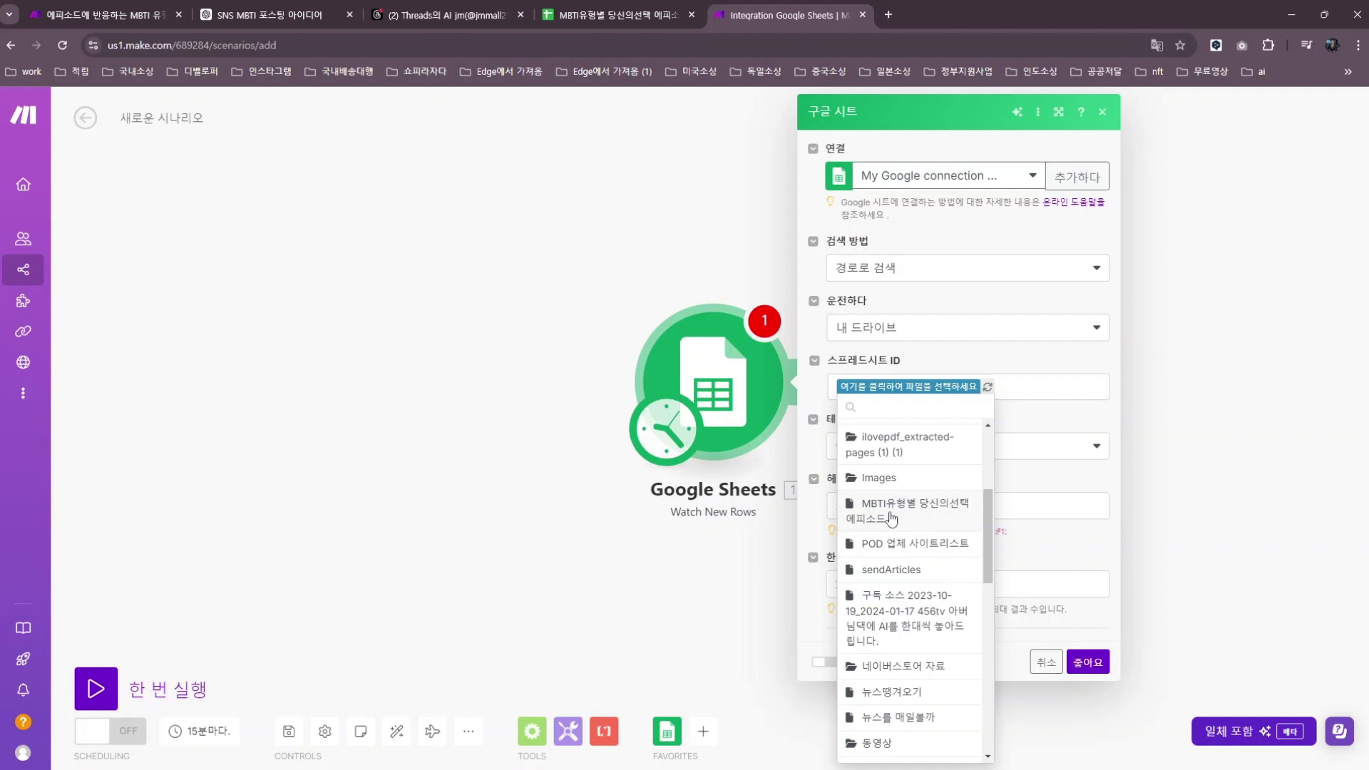
click(900, 512)
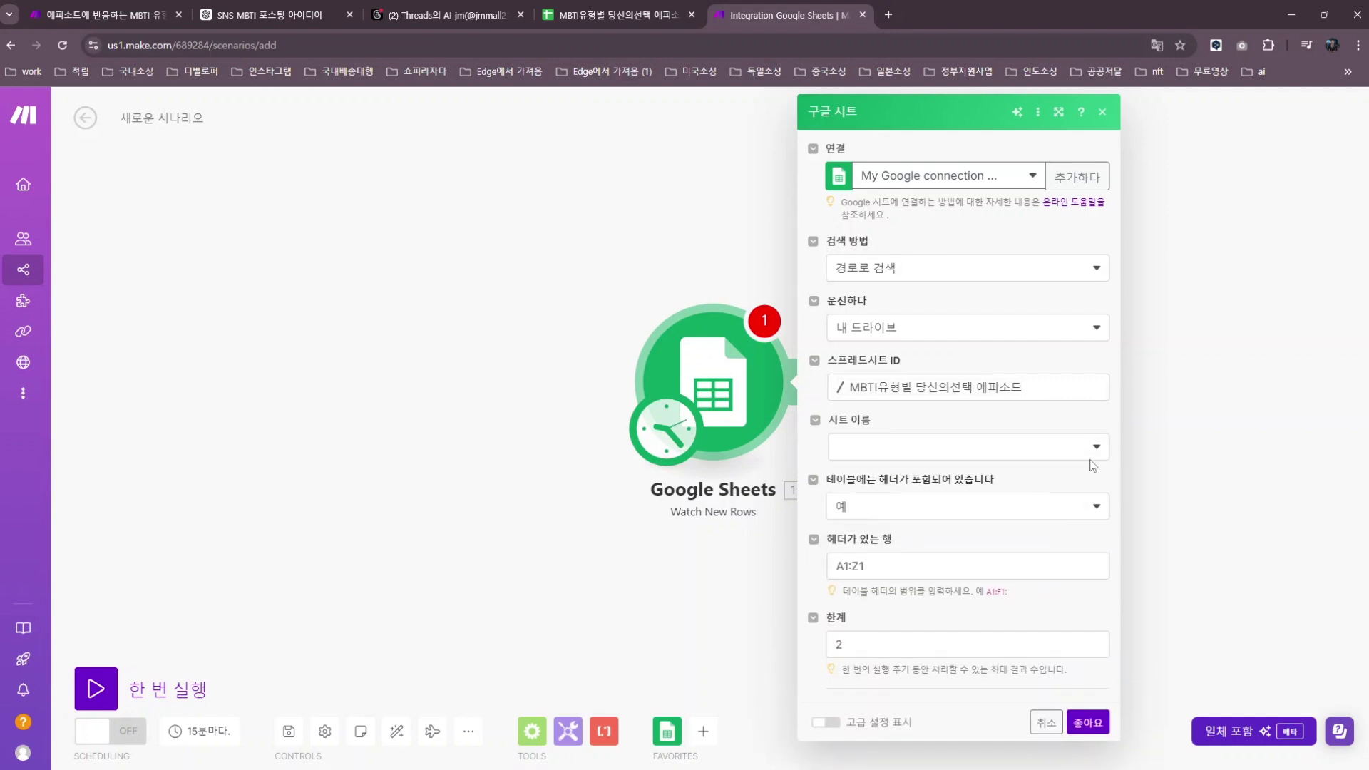
click(1096, 446)
click(875, 476)
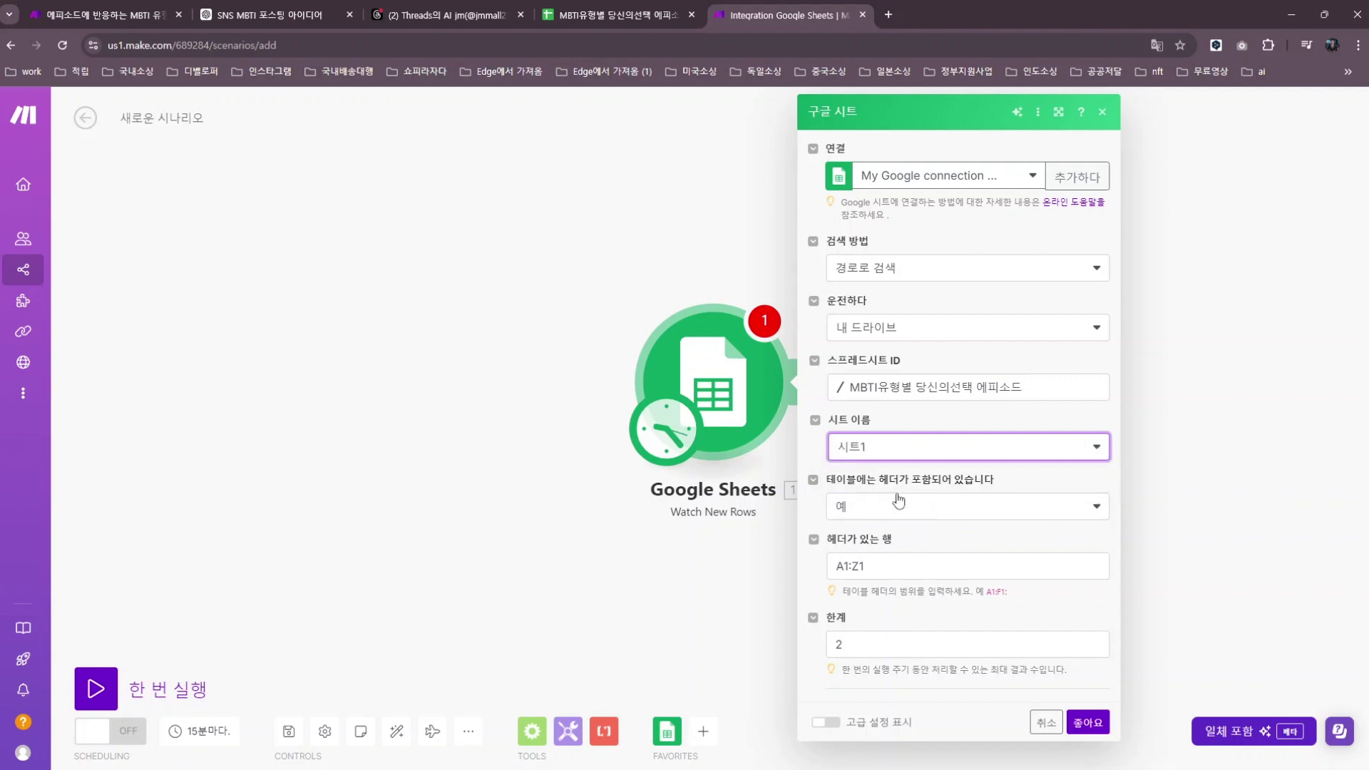
Check the header row in the episode spreadsheet, then set the trigger's limit to 1 and save the module
click(601, 15)
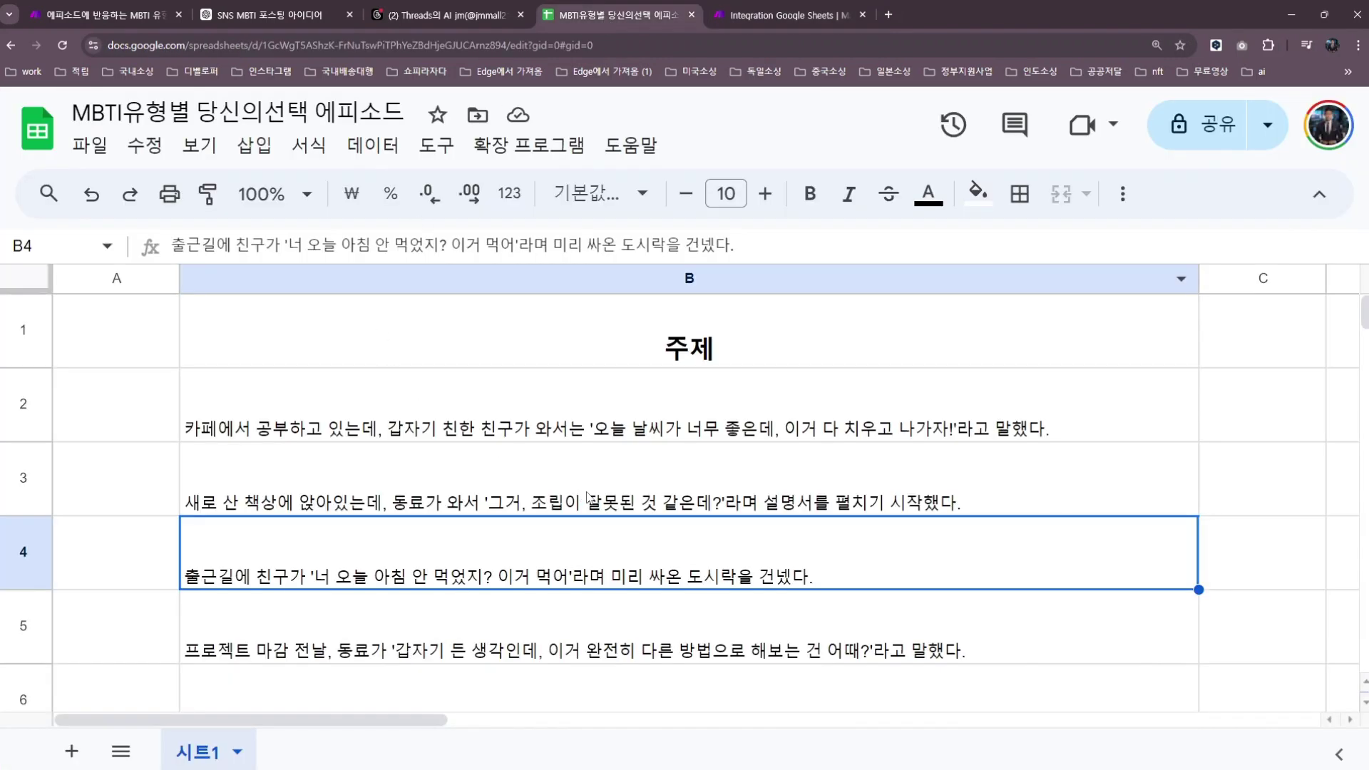
click(589, 344)
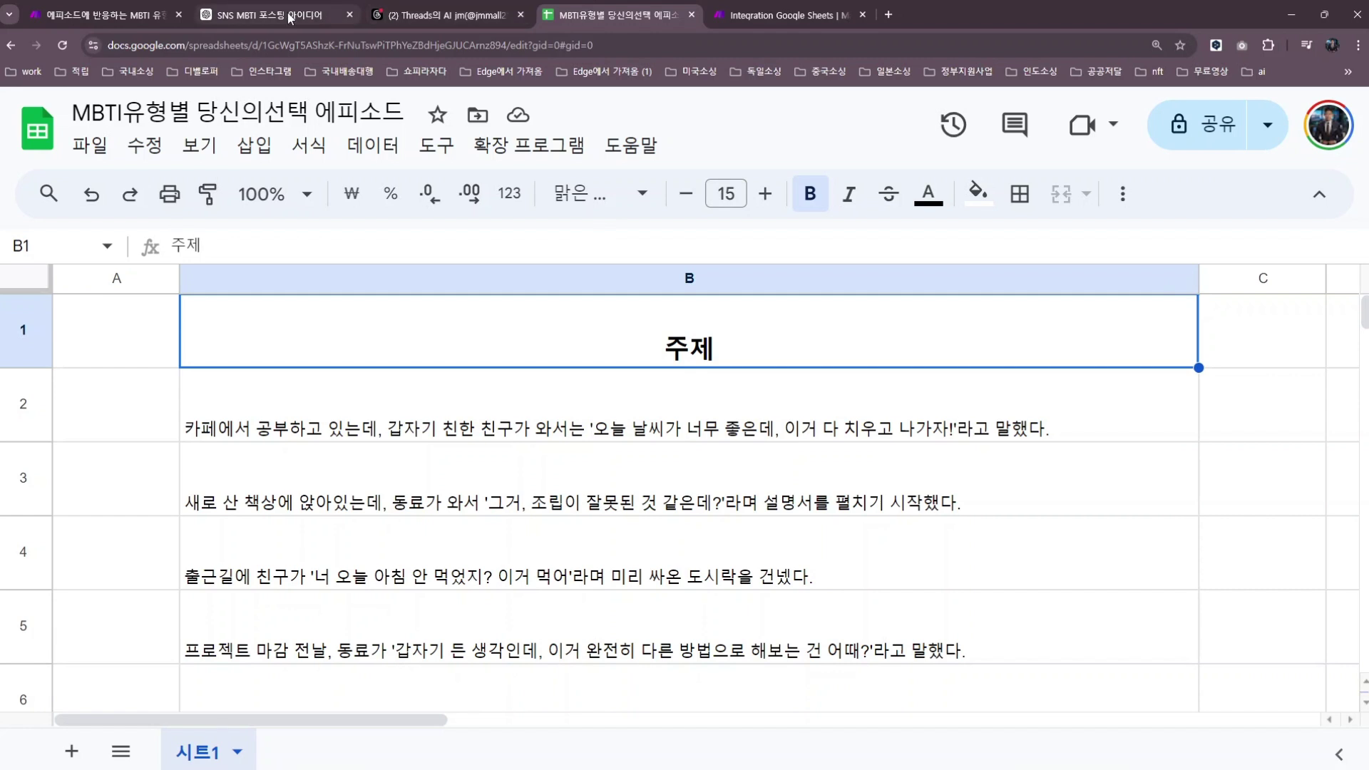
click(772, 16)
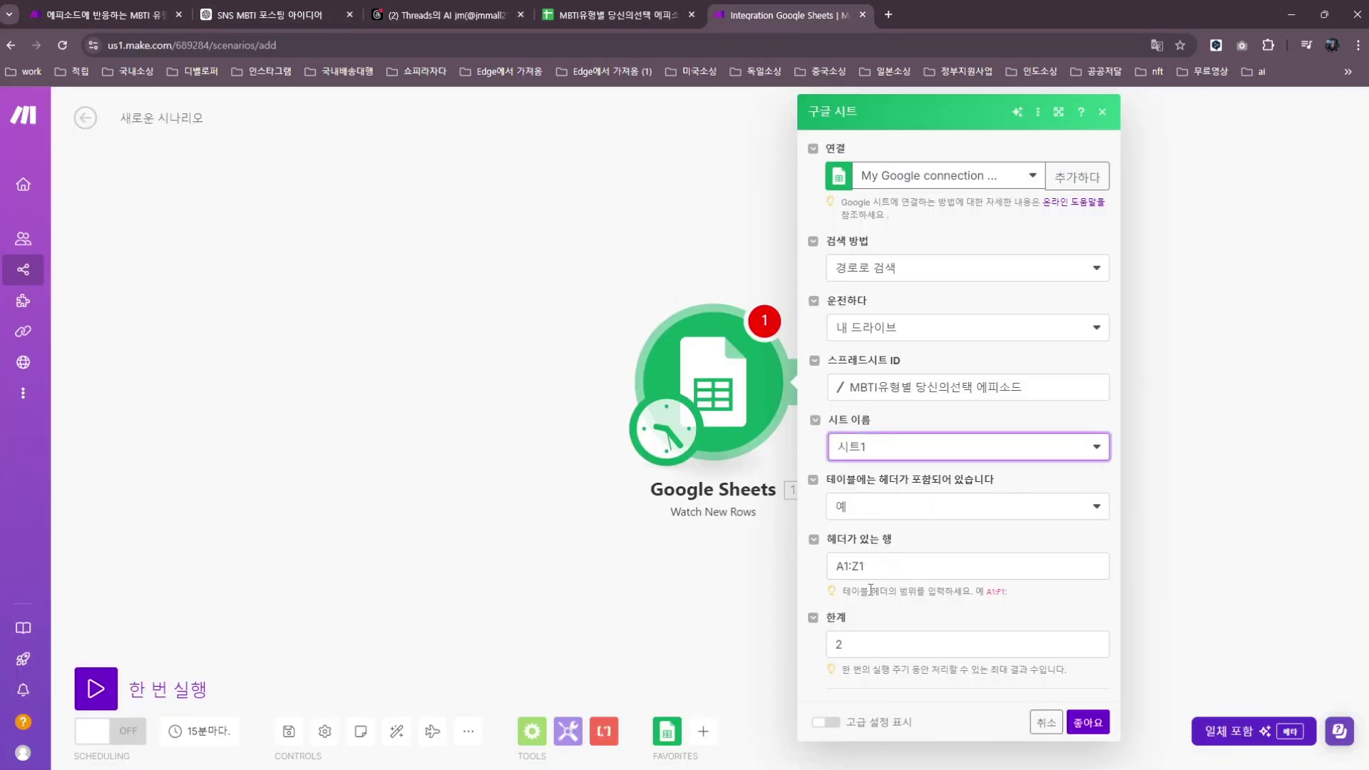
click(882, 644)
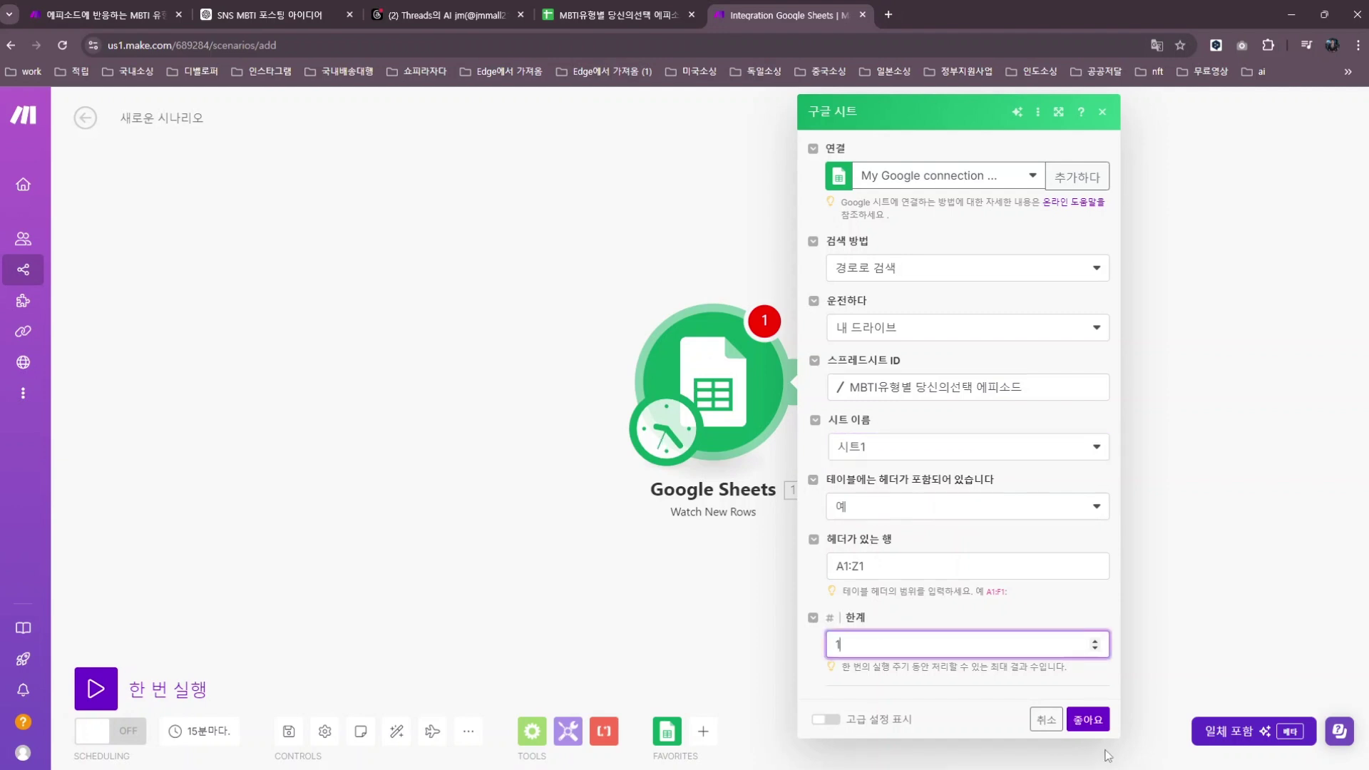
click(1089, 722)
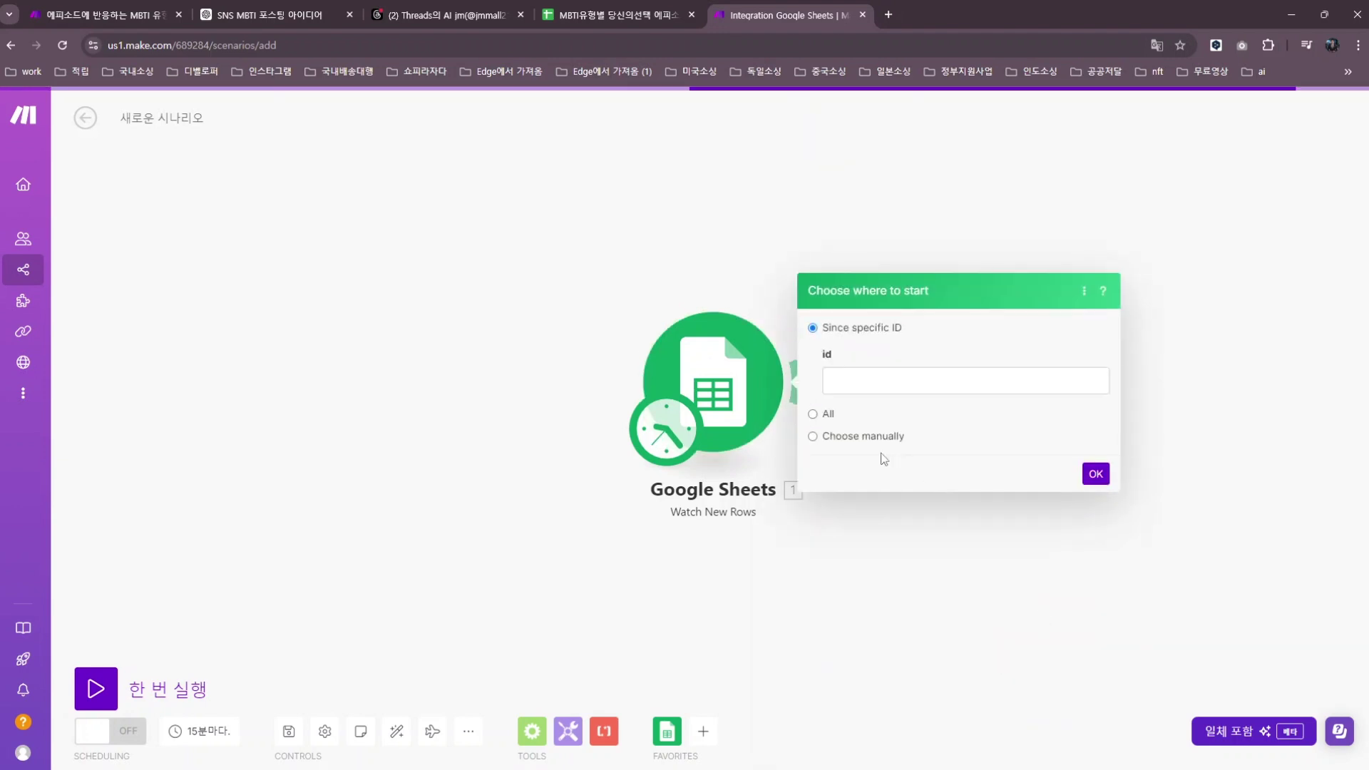
Choose the trigger's starting point manually and pick row [2], the first café episode
click(840, 439)
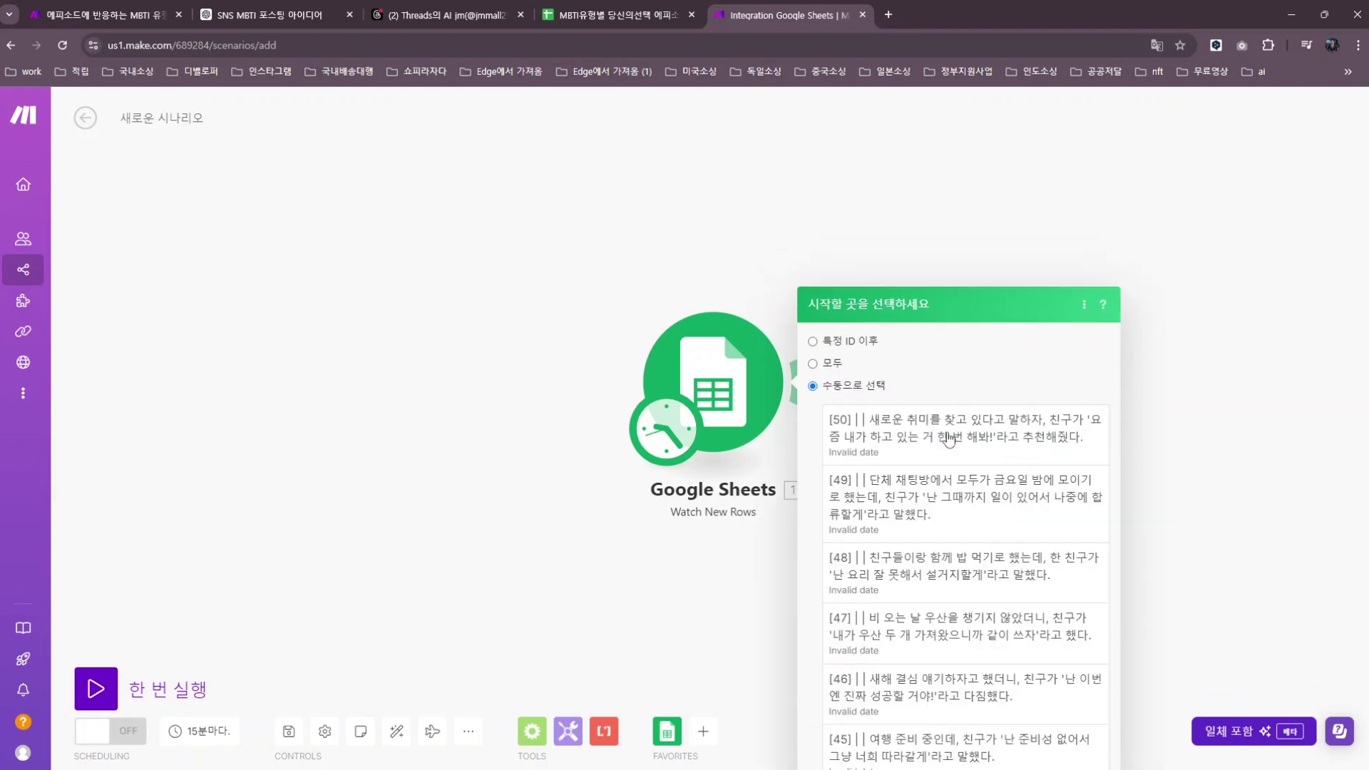
scroll(955, 492, down, 10)
scroll(958, 505, down, 20)
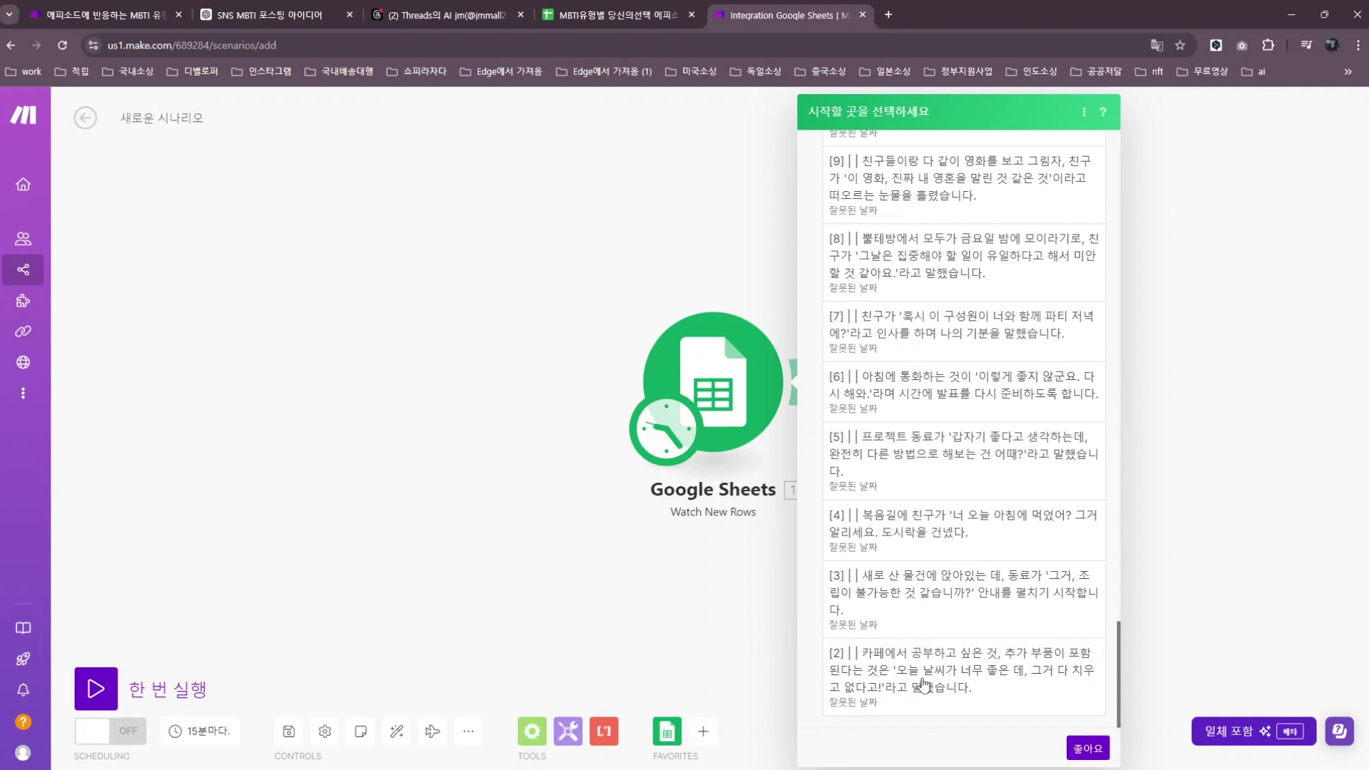
click(926, 679)
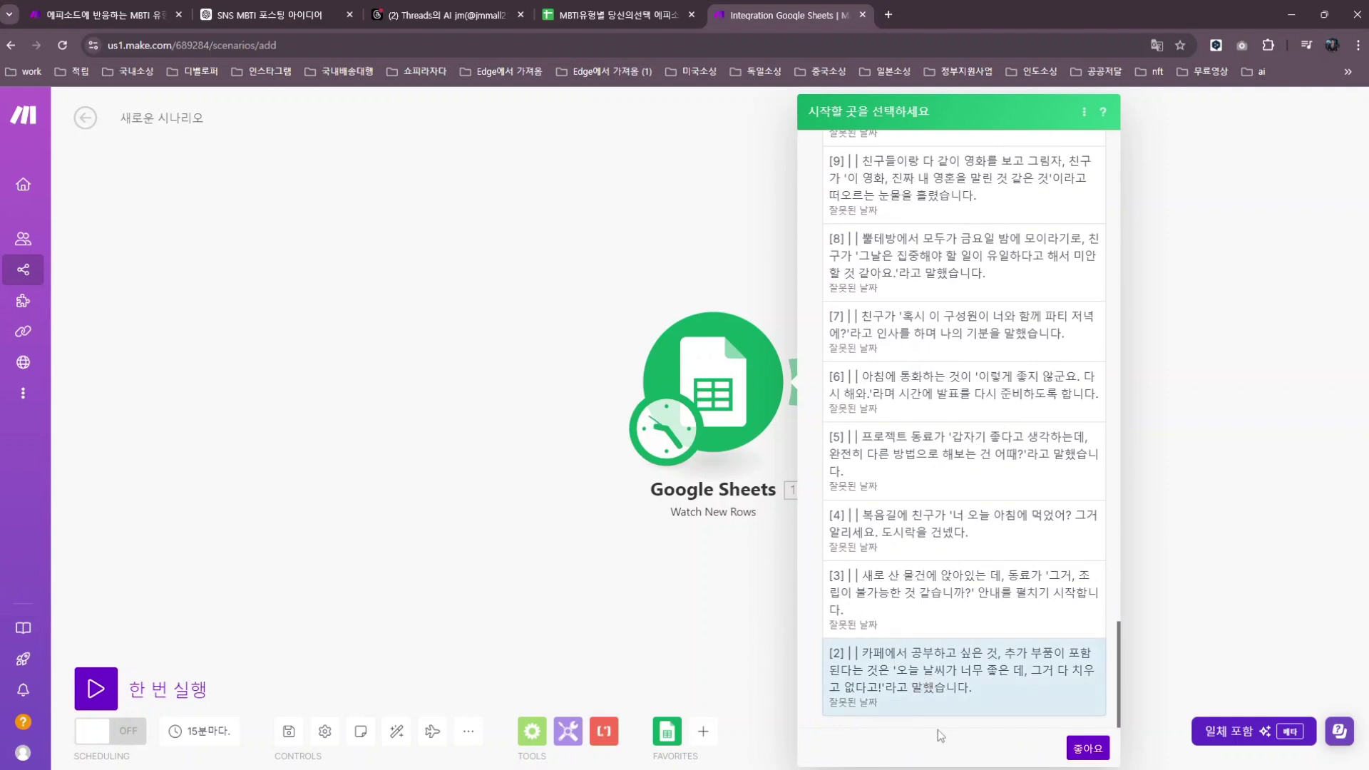
click(1087, 749)
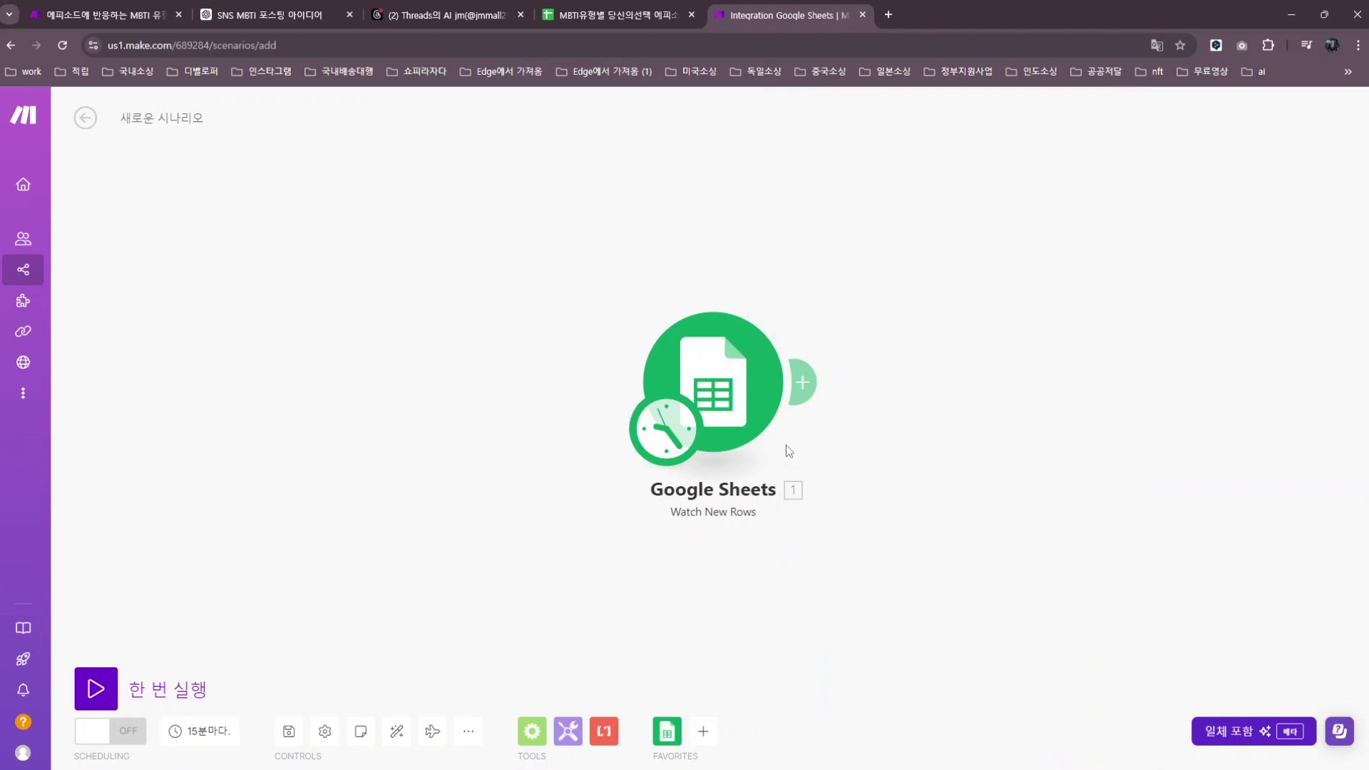
Search for Claude and add the Anthropic Claude module Create a Prompt after Google Sheets
click(806, 393)
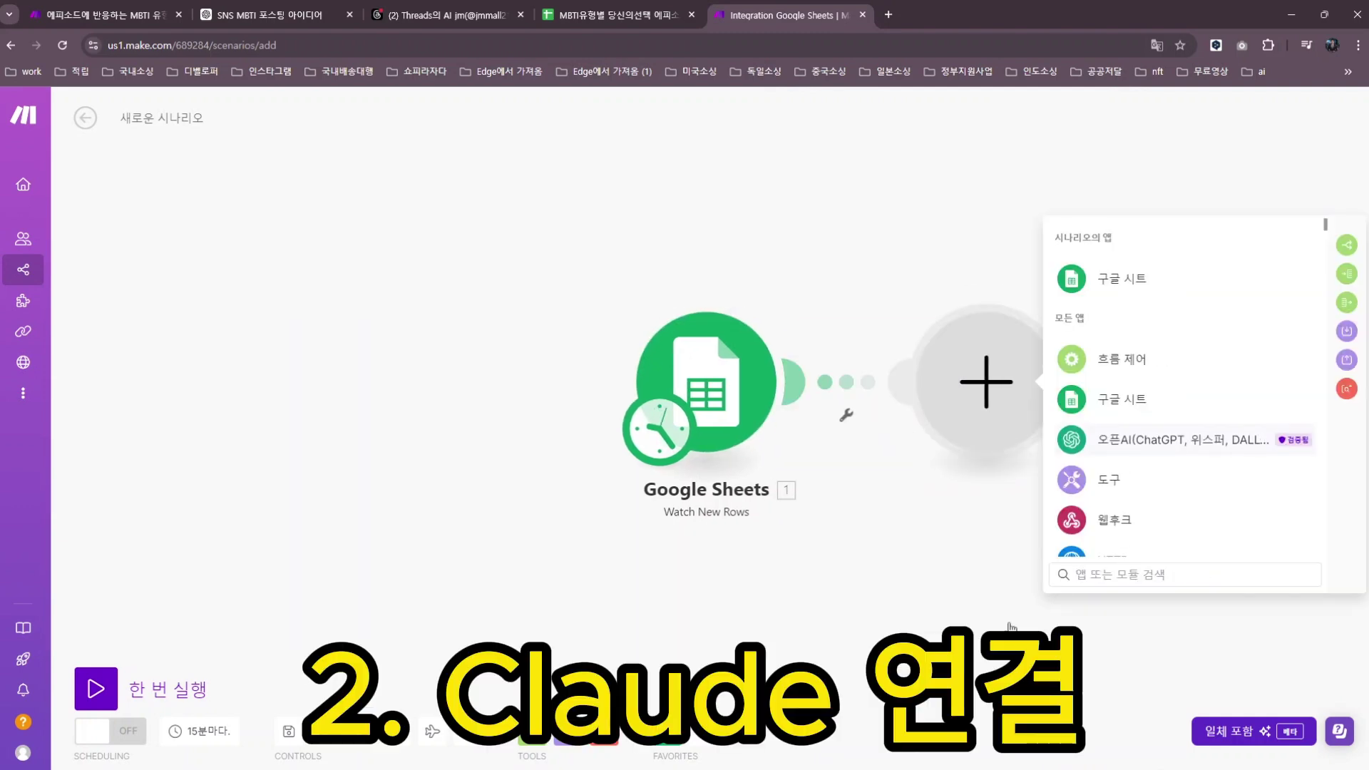
text(C)
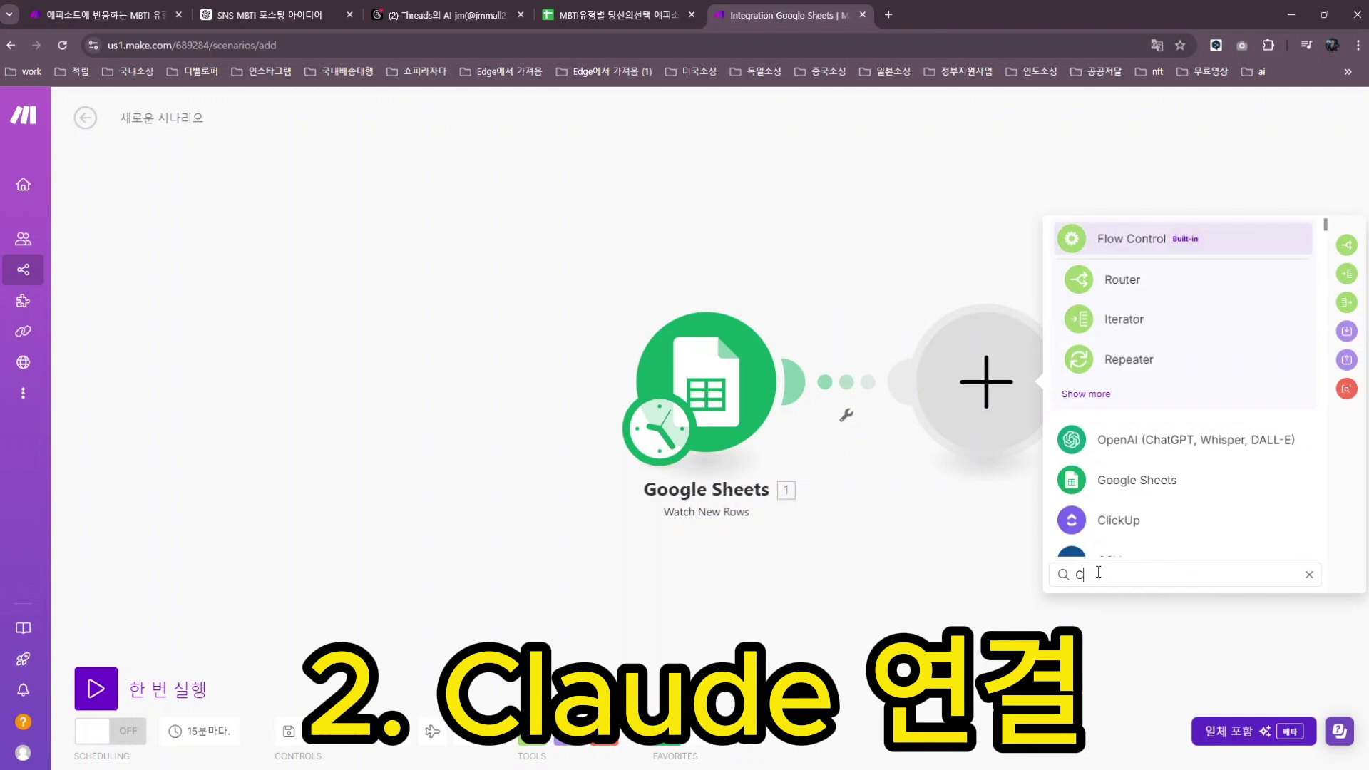
text(LAU)
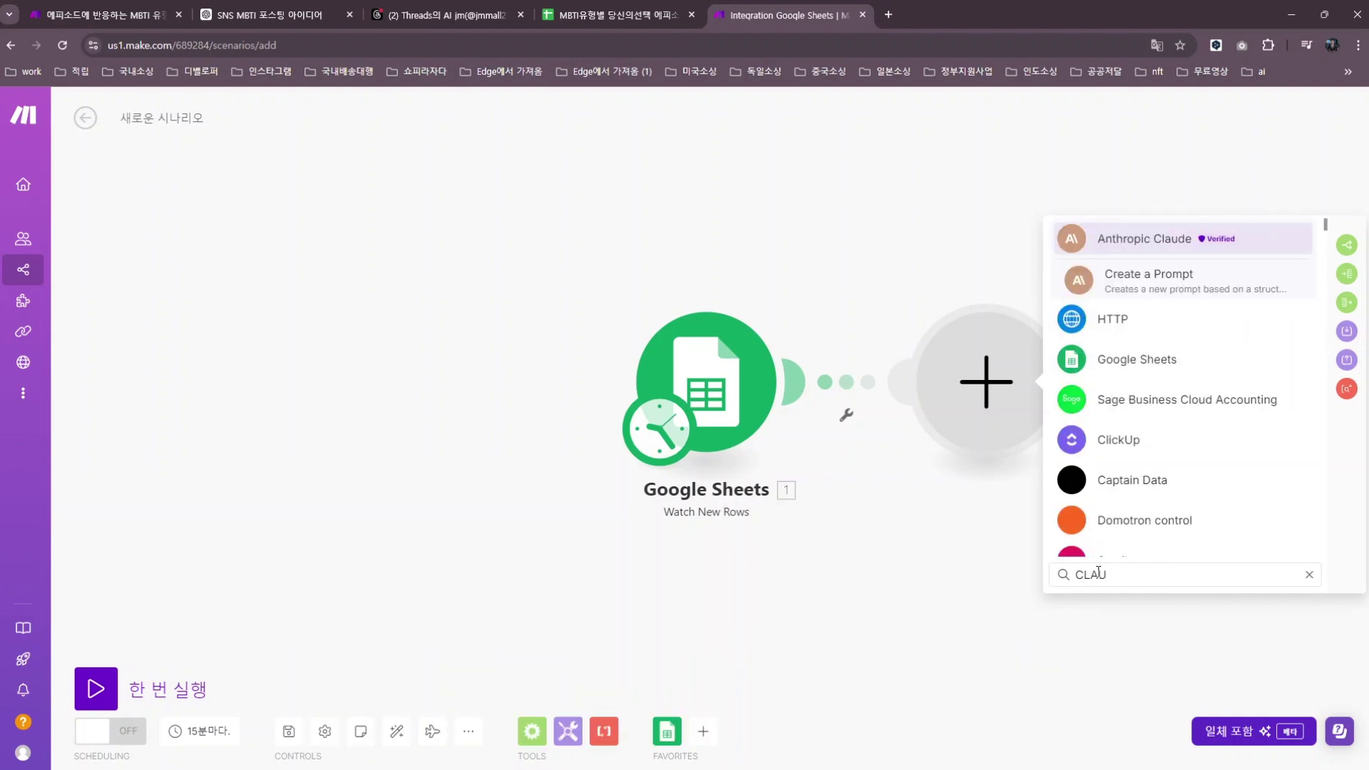
click(1183, 247)
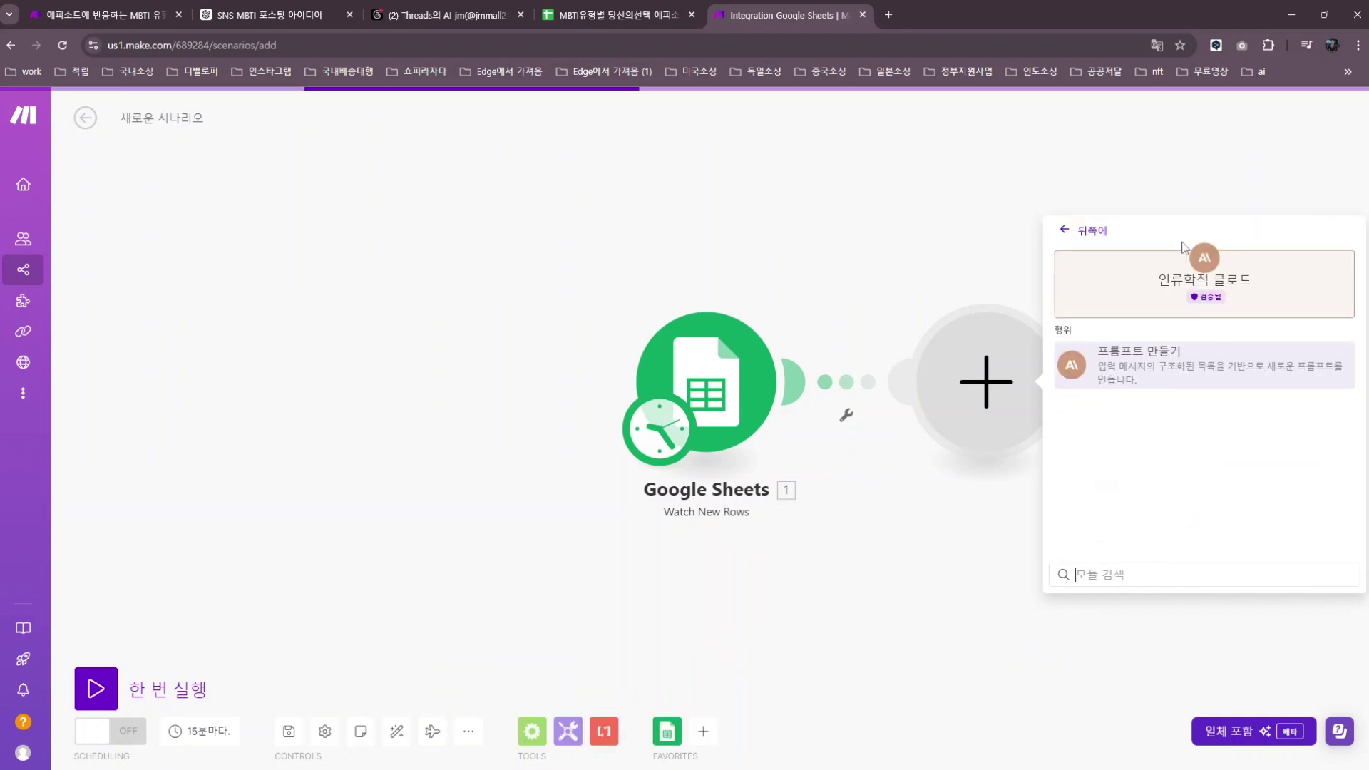
click(1168, 372)
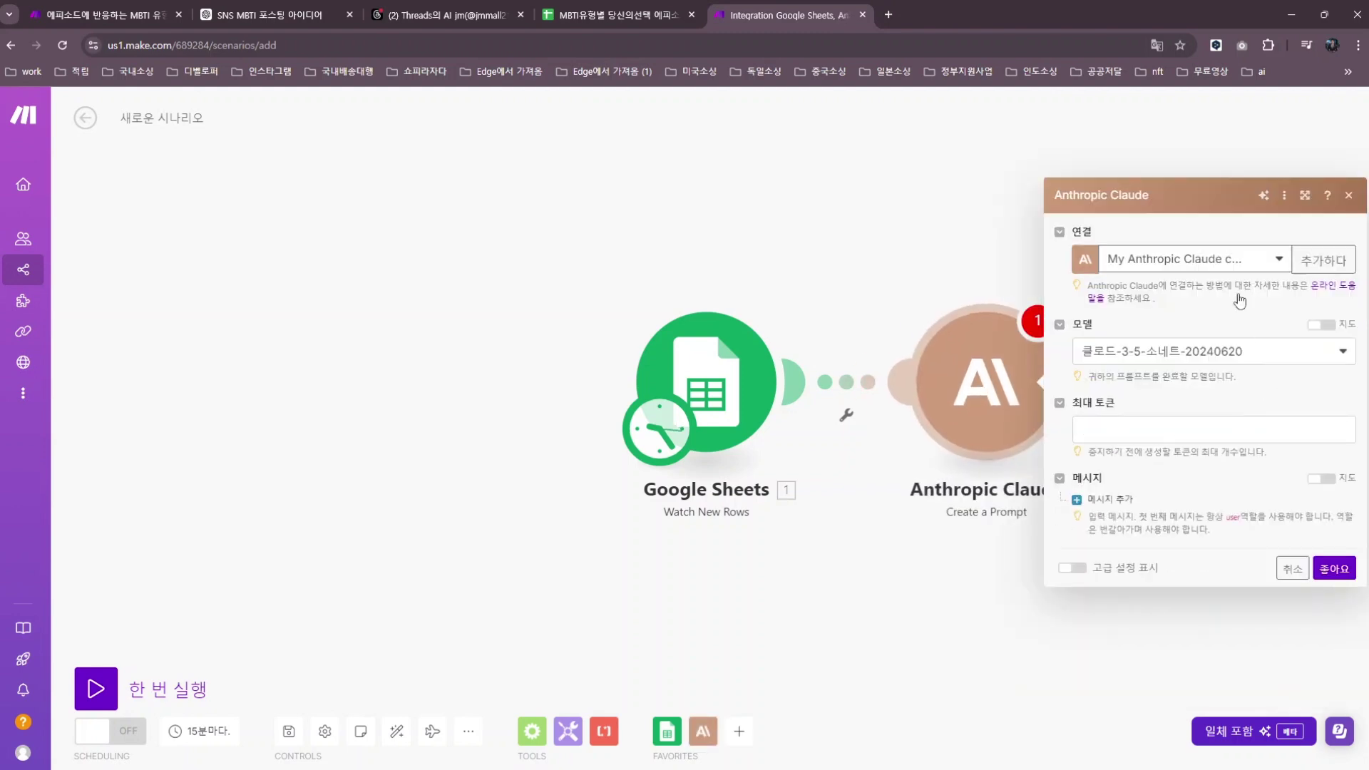
Select the model 클로드-3-5-소네트-20240620 for the Claude module and set the maximum tokens to 2000
click(1237, 356)
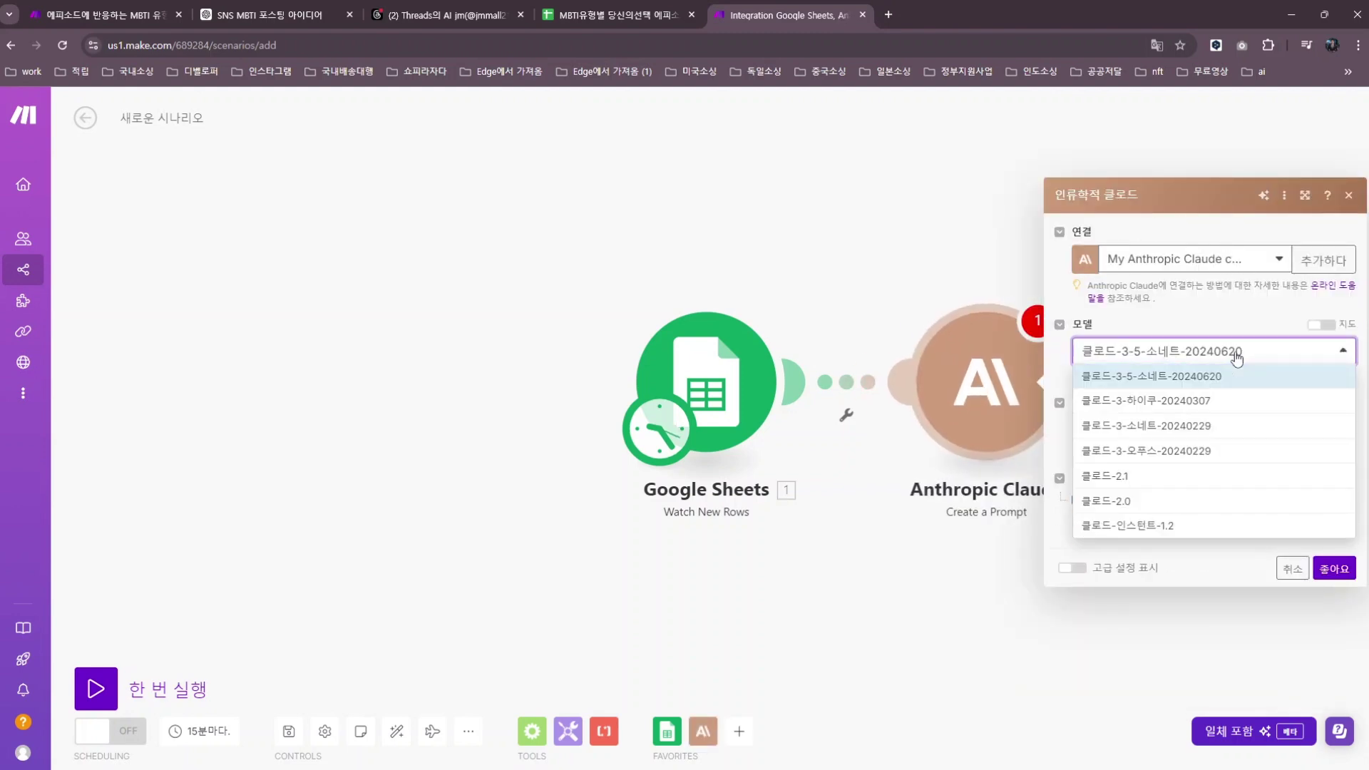
click(1199, 383)
click(1141, 428)
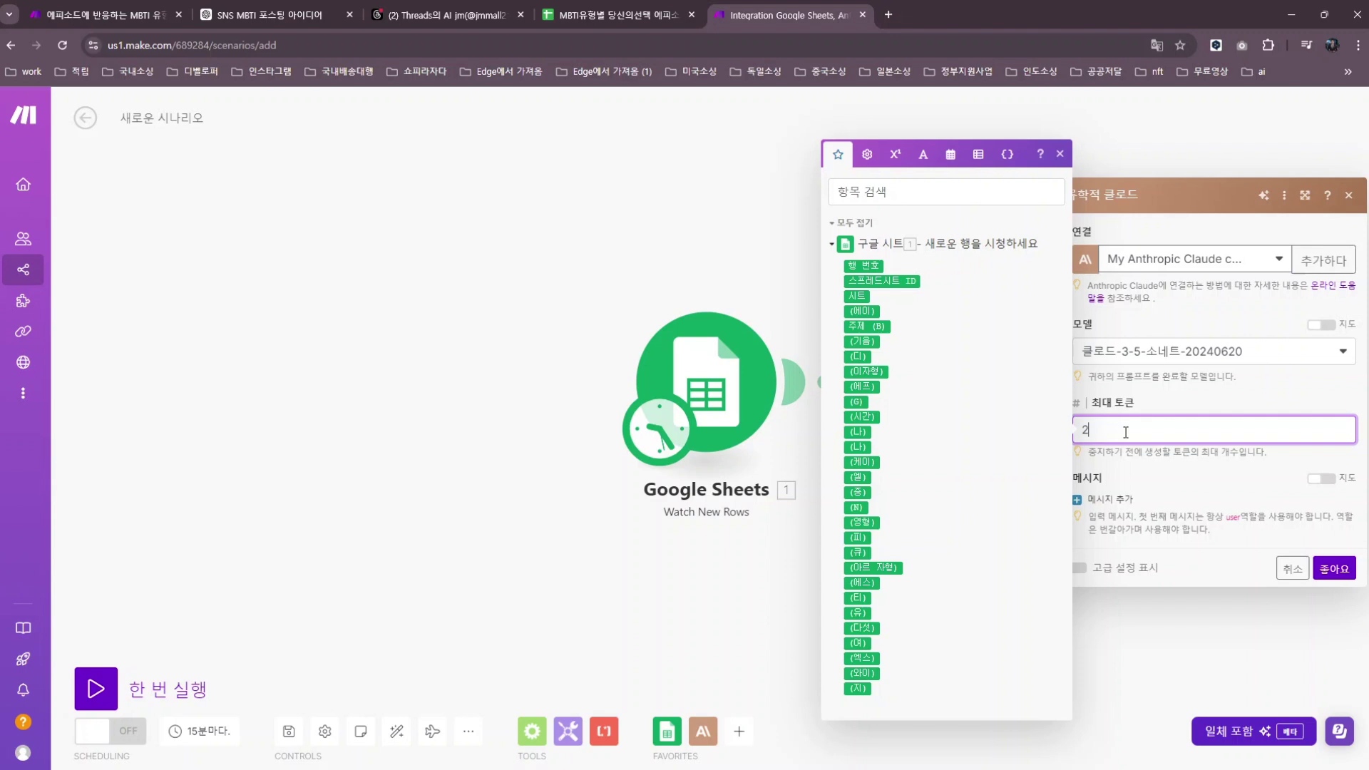
text(200)
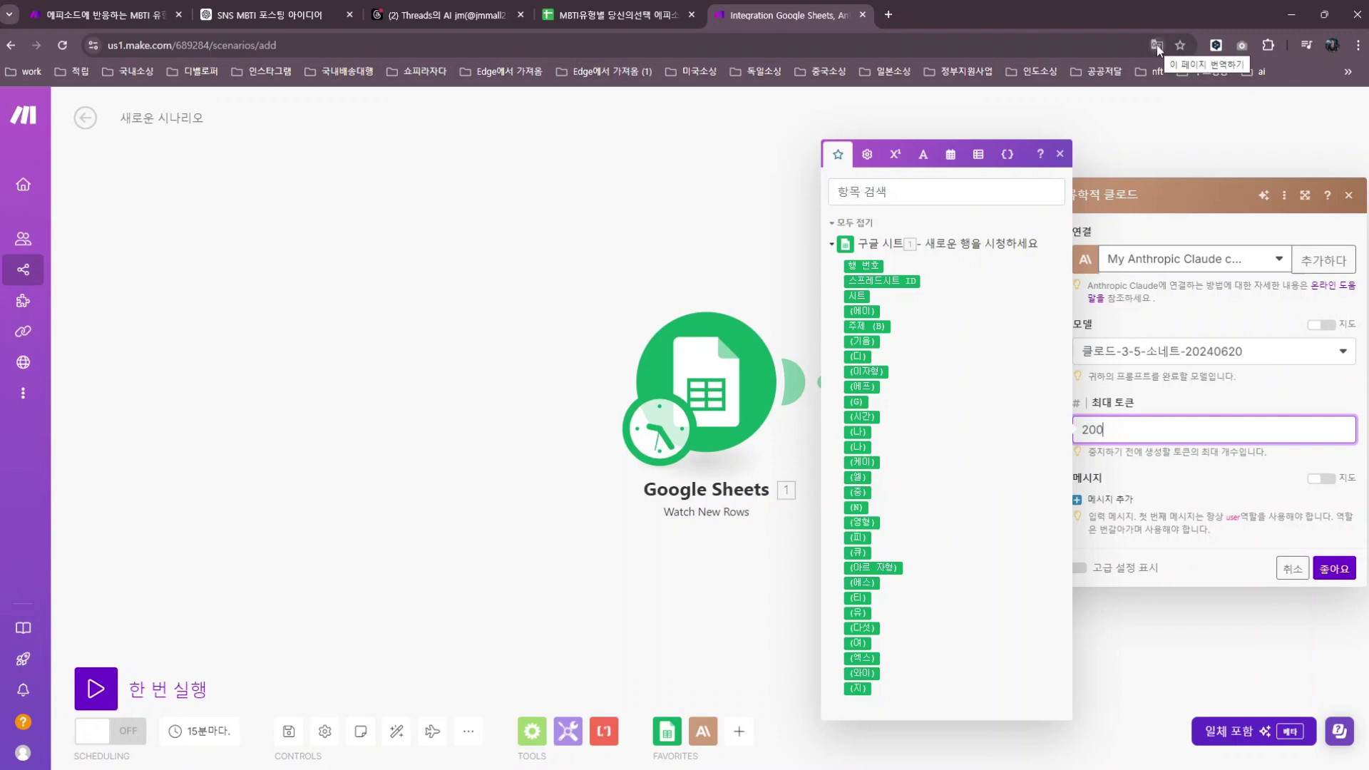
text(0)
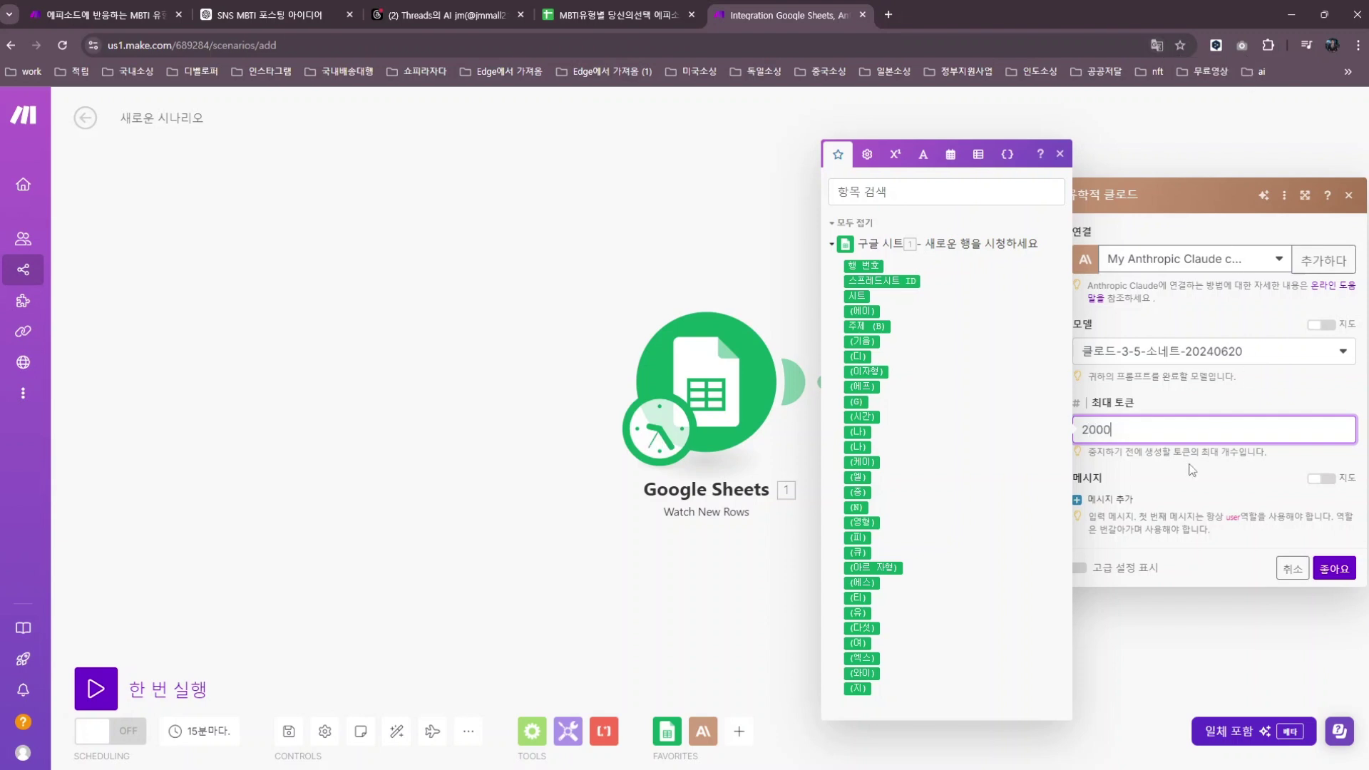
click(1170, 474)
Add a message to the Claude module with the role 사용자 and one content item of type 텍스트
click(1108, 499)
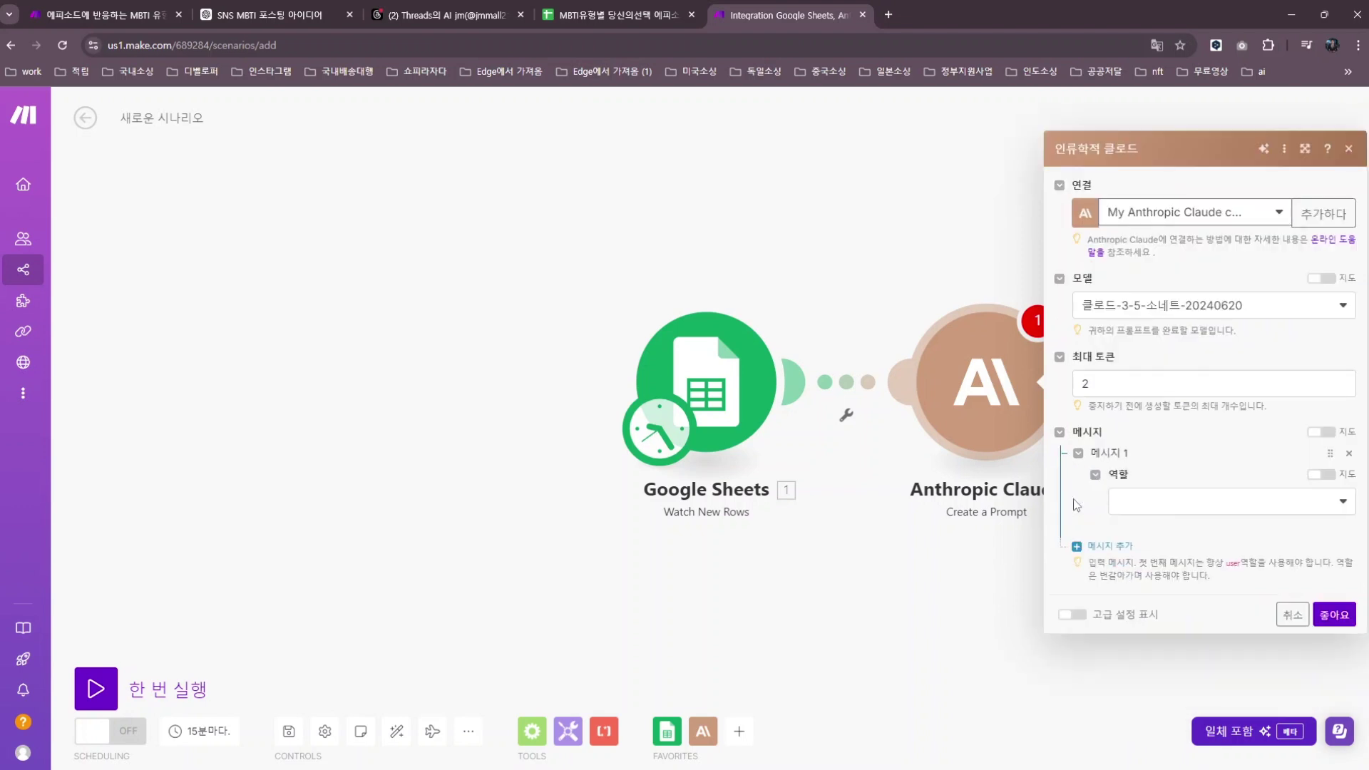
click(1168, 505)
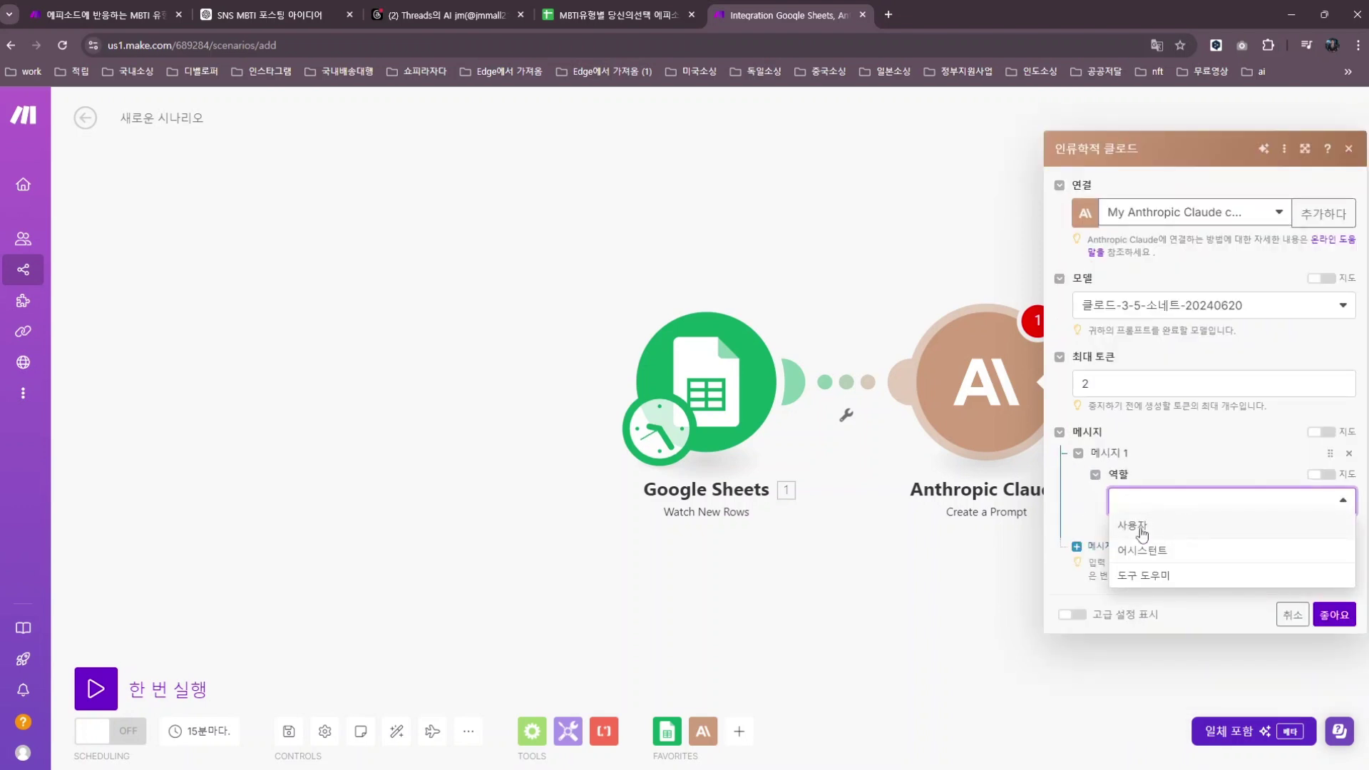
click(1143, 532)
click(1123, 529)
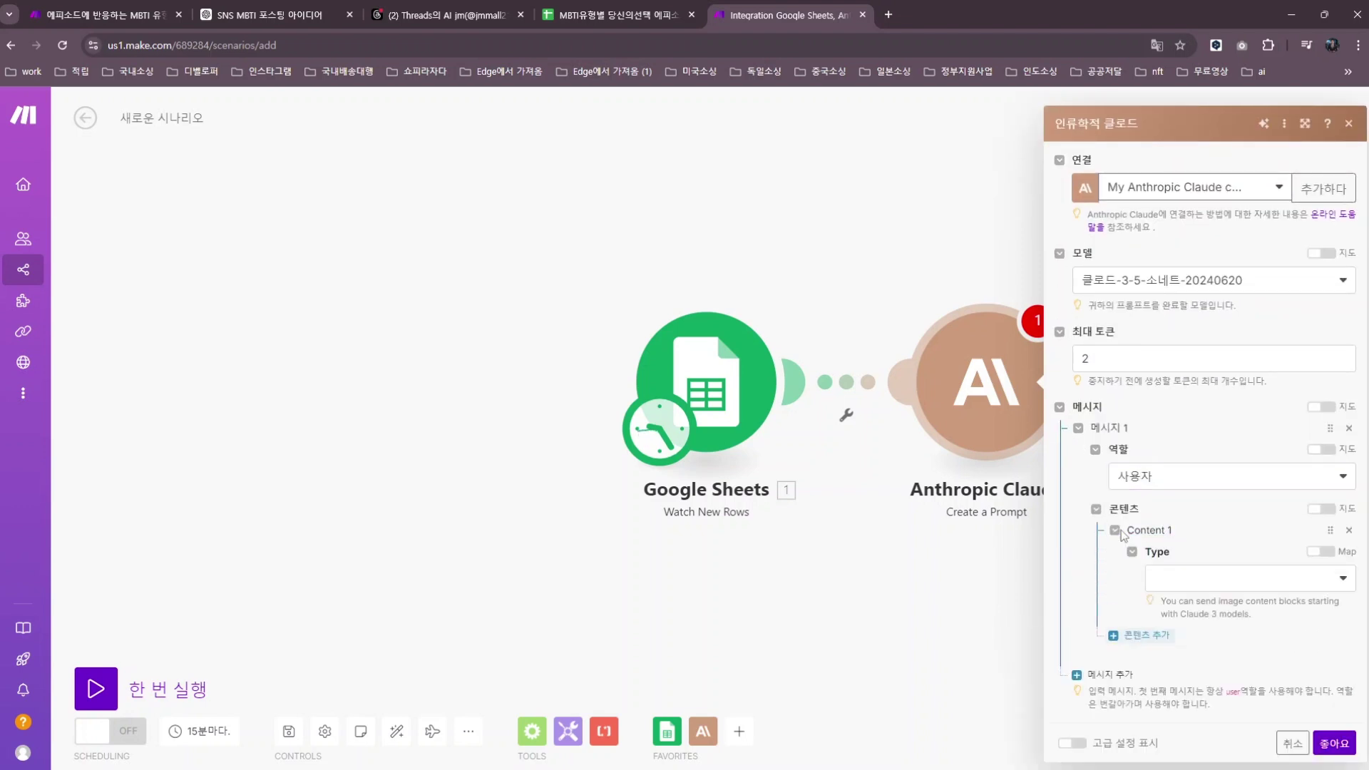
click(1213, 566)
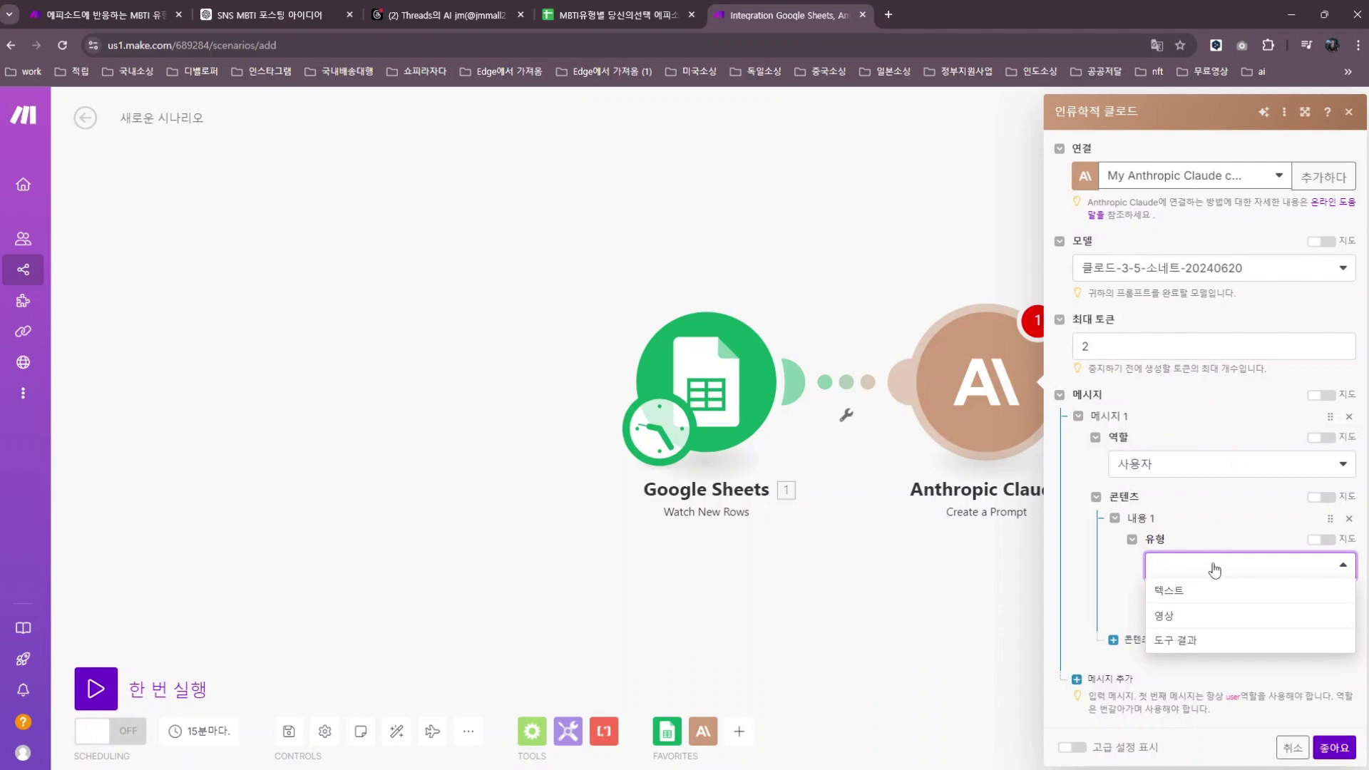
click(1176, 594)
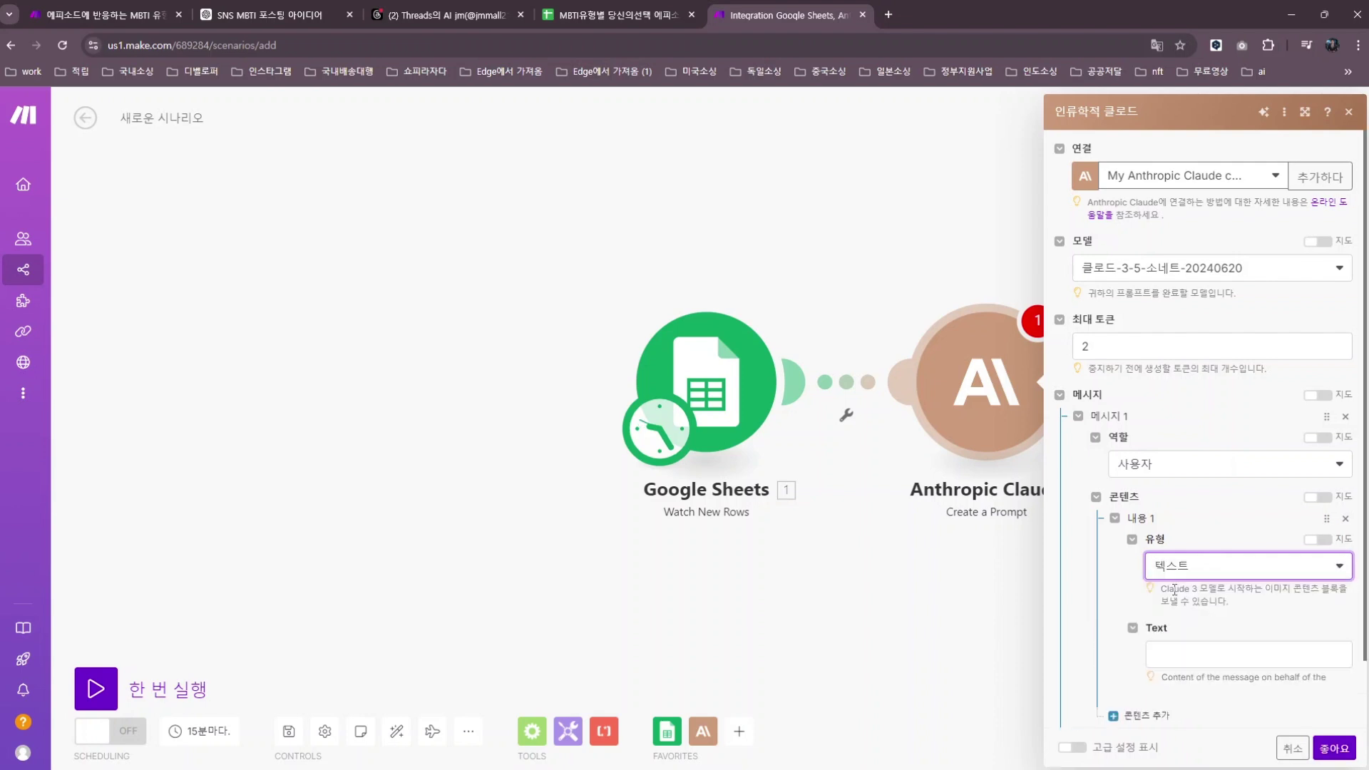
Switch to the Notepad note and copy the whole Claude prompt, from "에피소드 :" through "작성해주세요."
click(1176, 651)
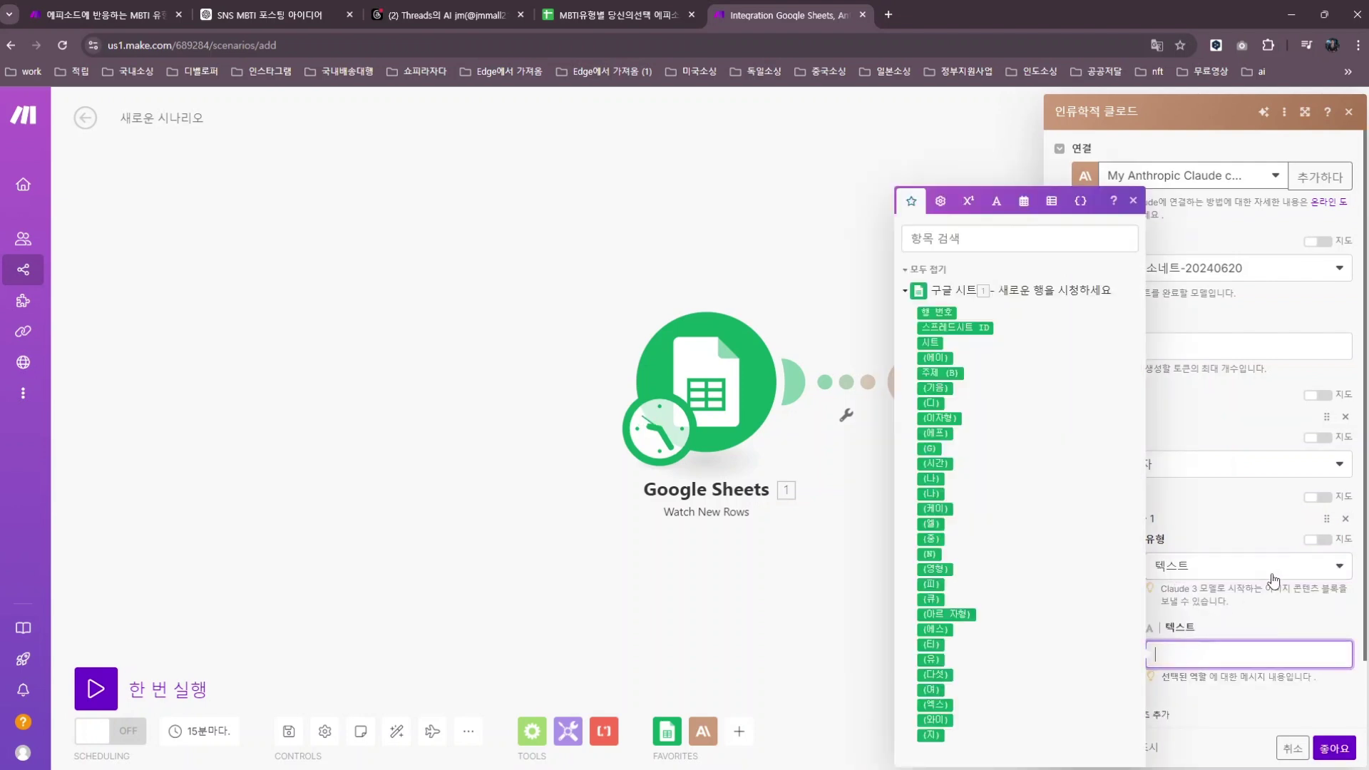
scroll(1184, 653, down, 1)
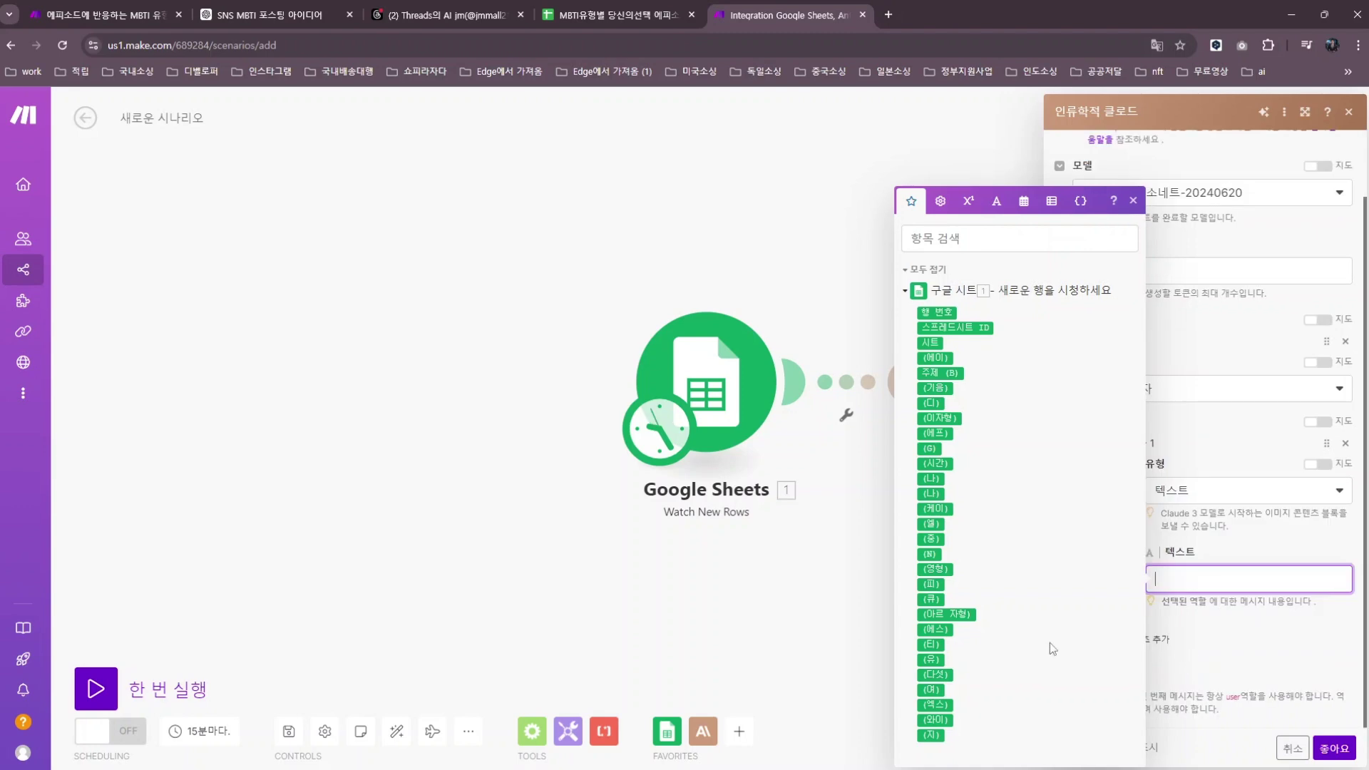
mouse_move(272, 763)
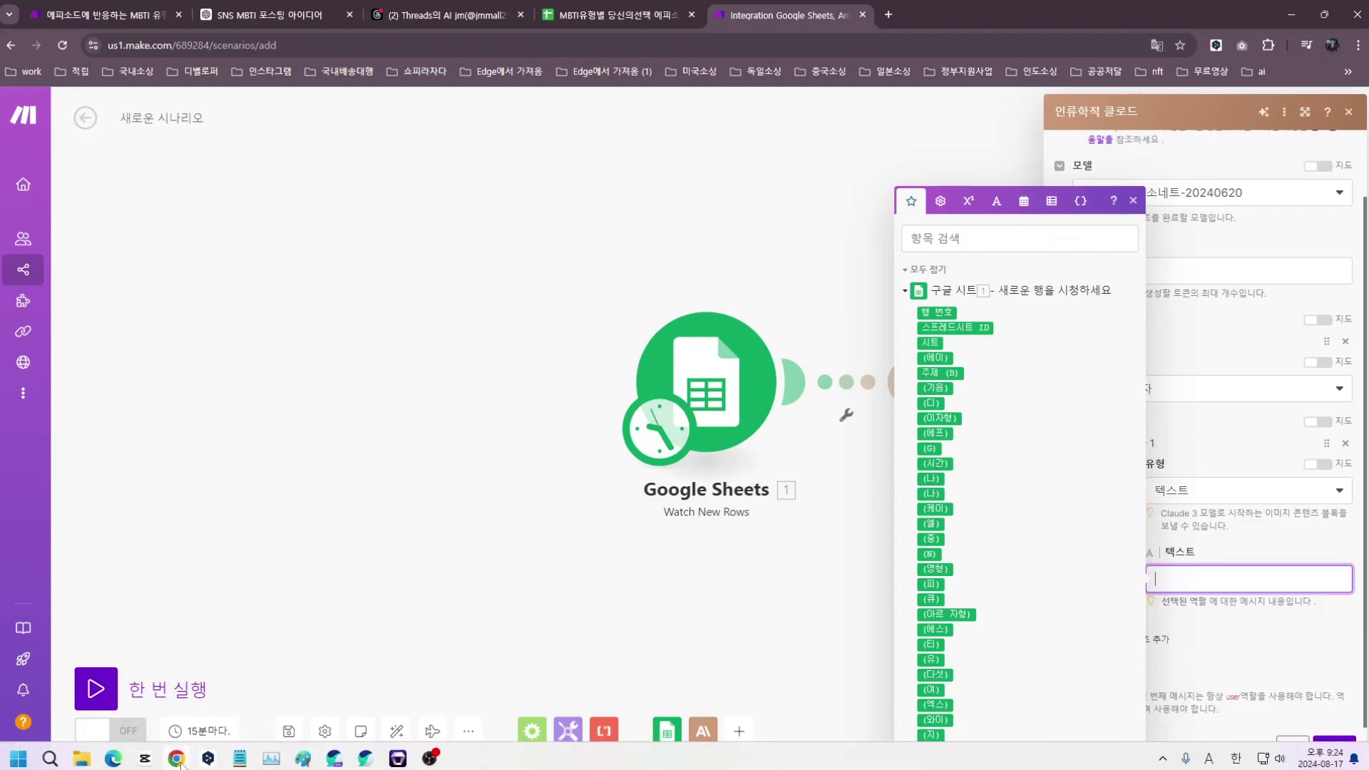
click(240, 758)
scroll(1022, 415, up, 5)
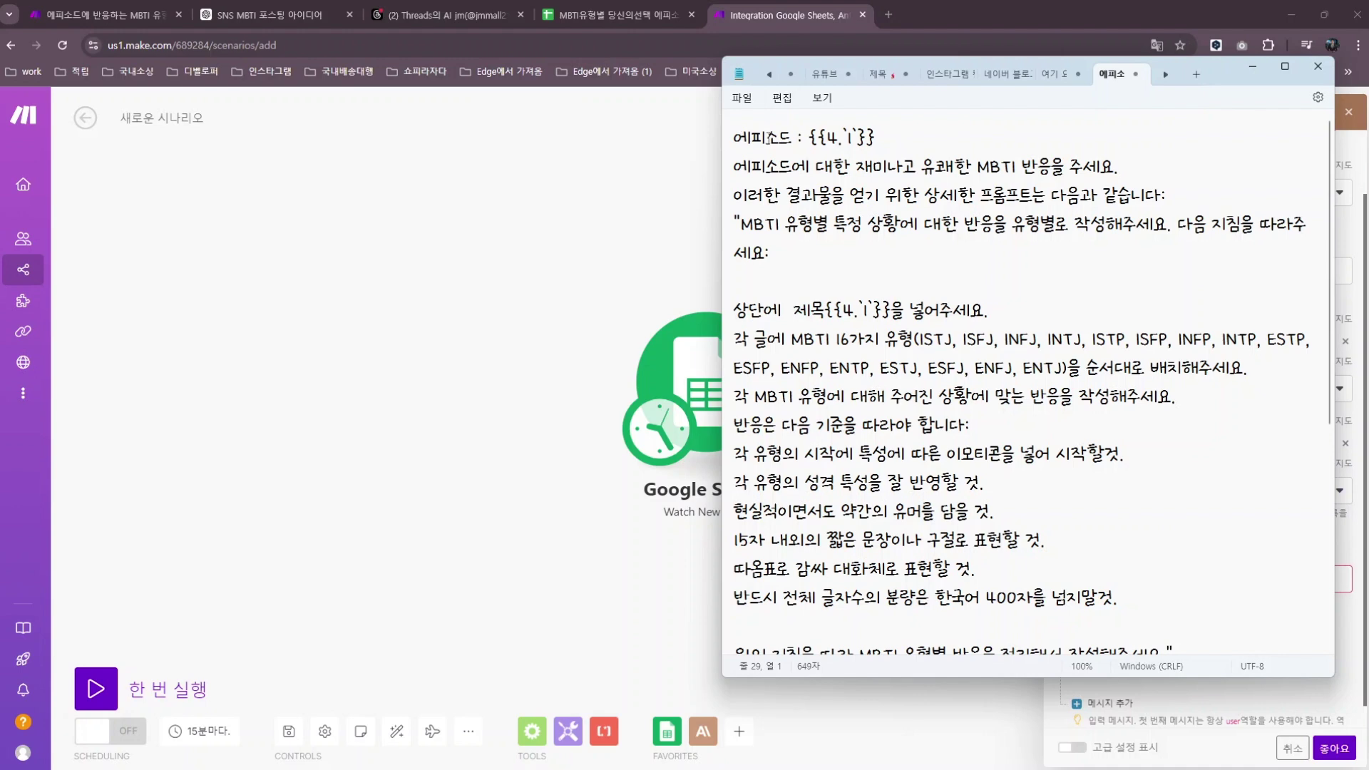
drag(745, 137, 1187, 366)
key(ctrl+c)
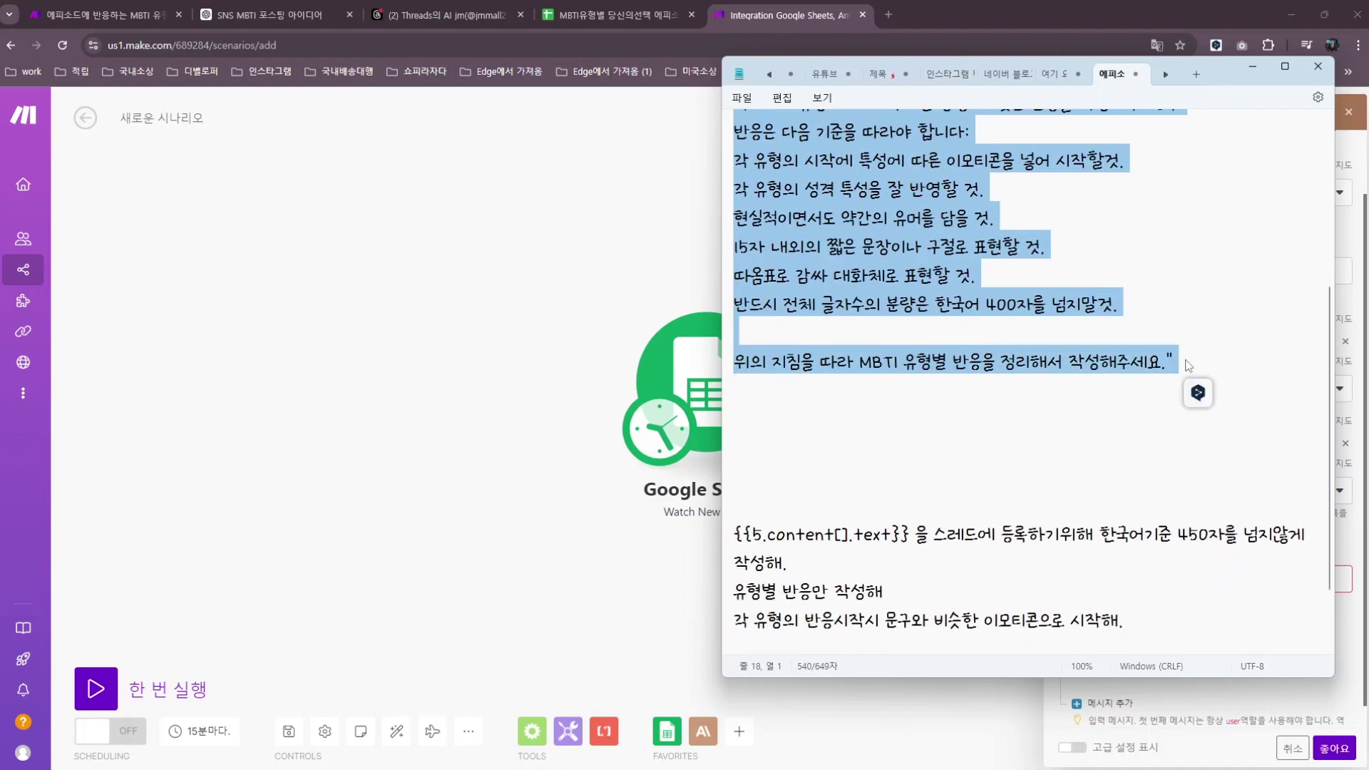
Paste the copied prompt into the Claude message's text in the Make scenario and enlarge the module's settings window
click(522, 484)
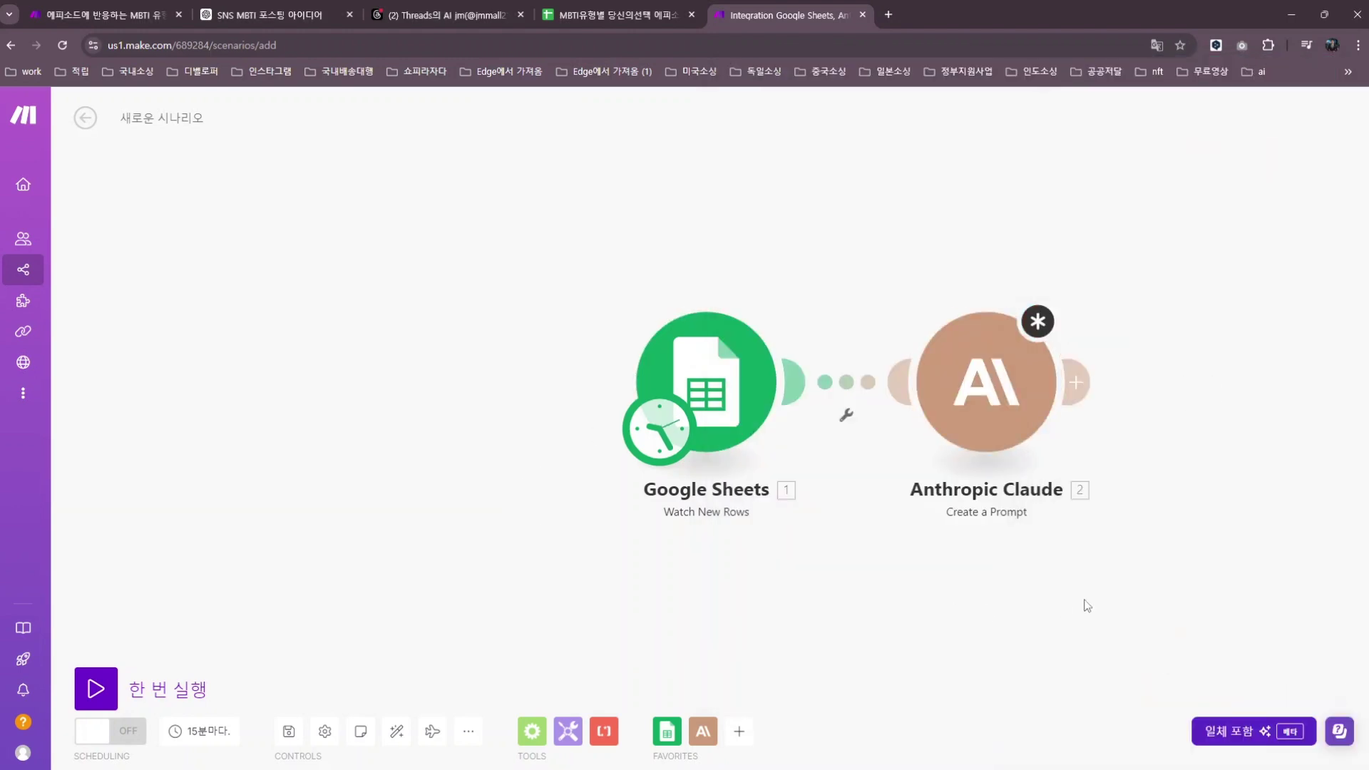
click(989, 380)
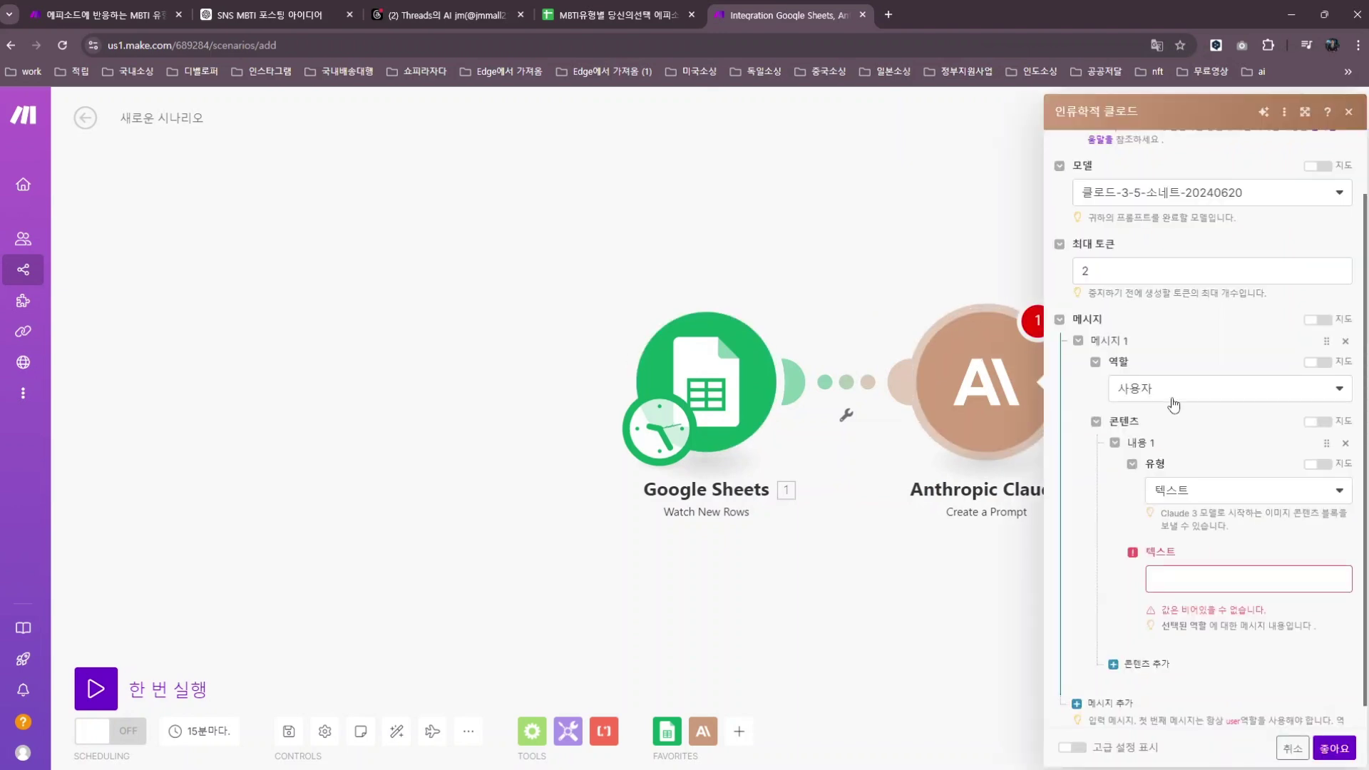
click(1172, 581)
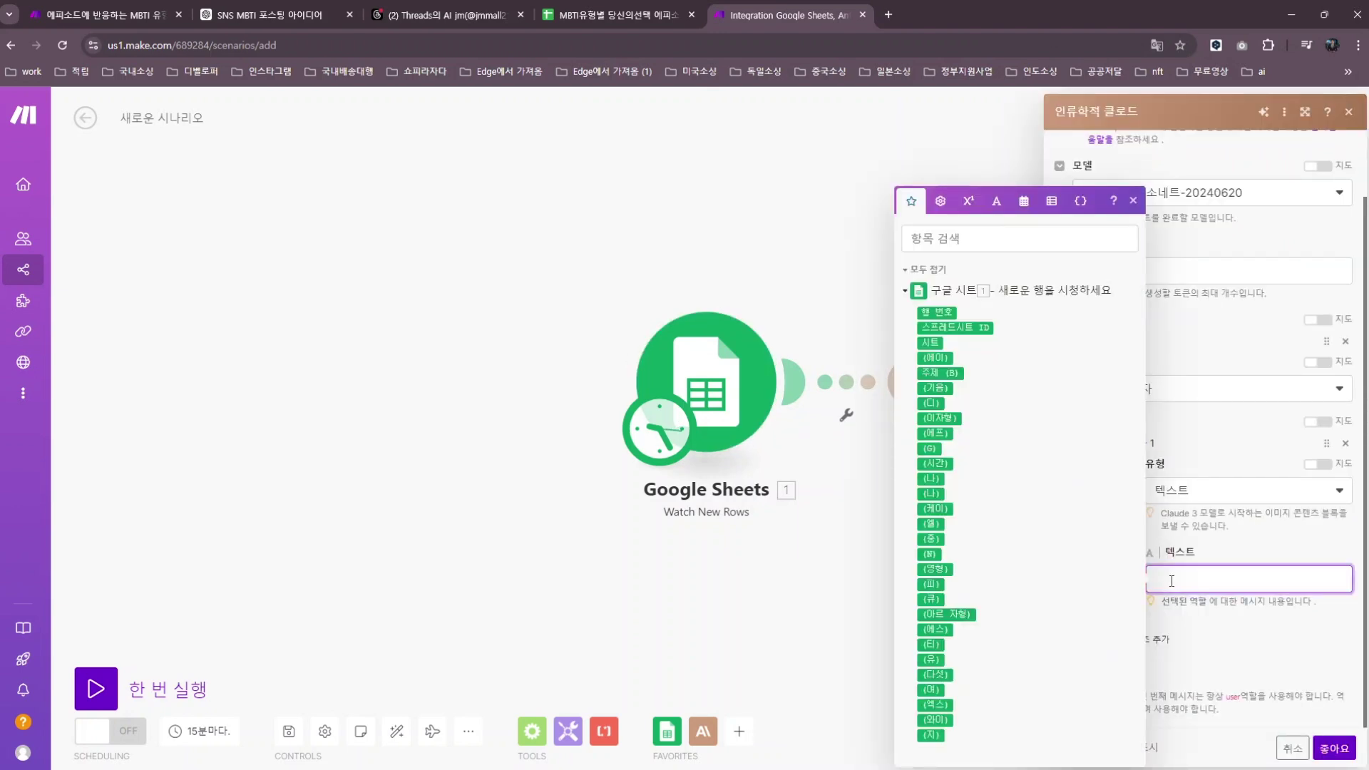
key(ctrl+v)
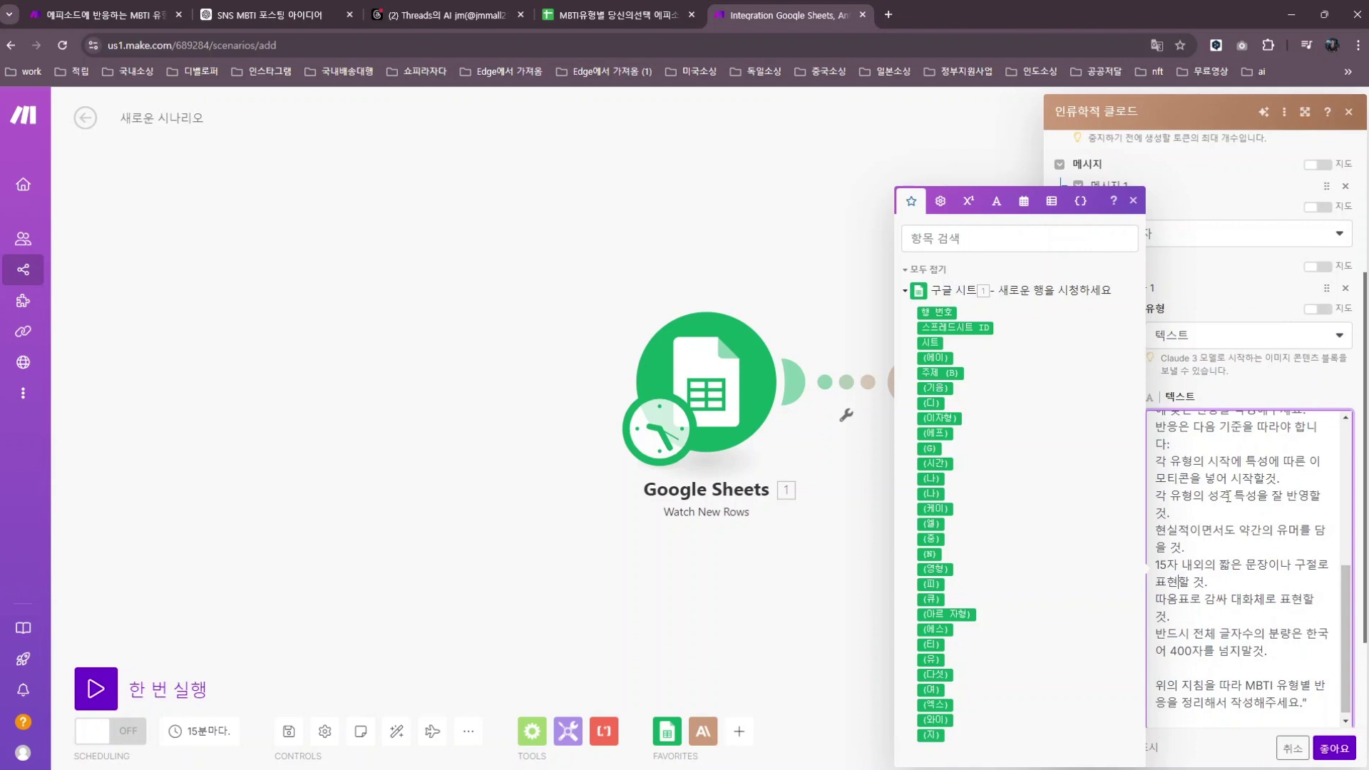
click(1306, 114)
scroll(623, 378, up, 1)
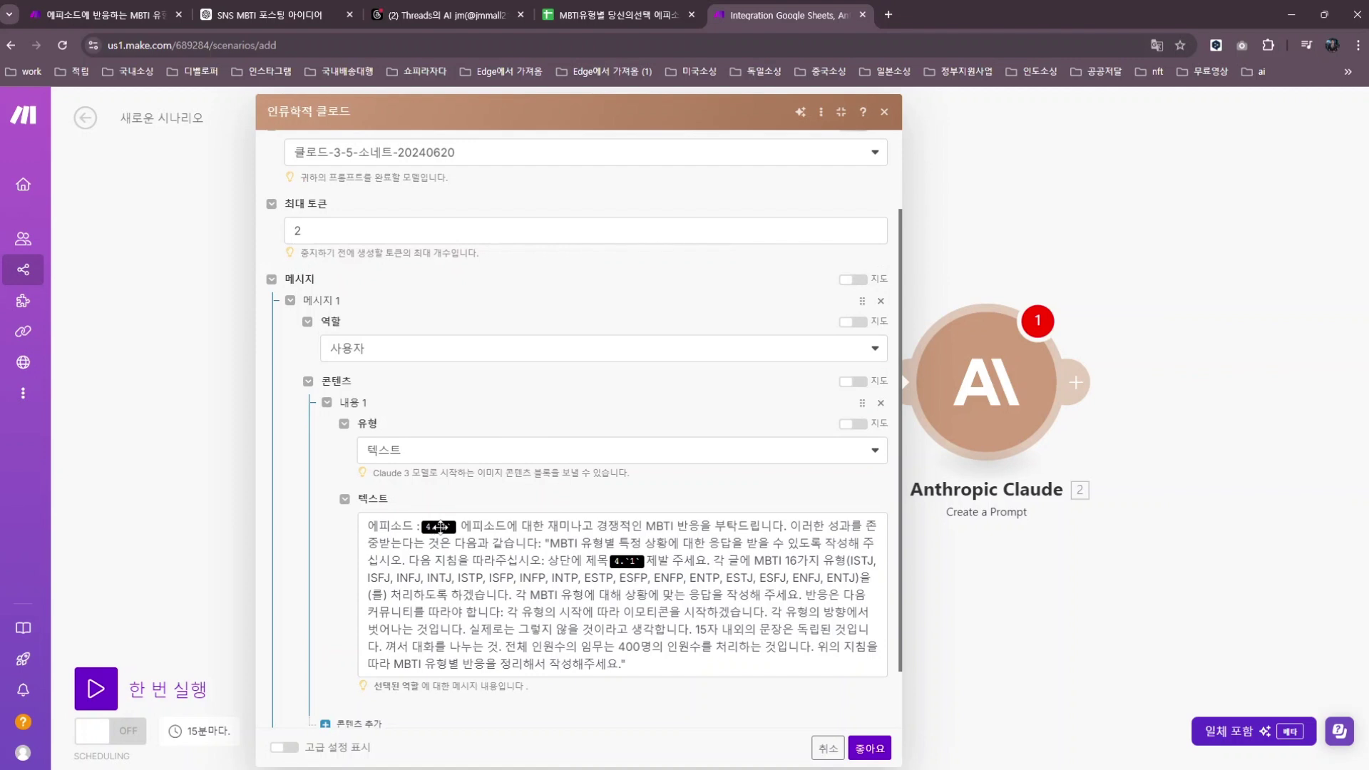
Try to remove the old variable after "에피소드 :" from the pasted Claude prompt
click(476, 530)
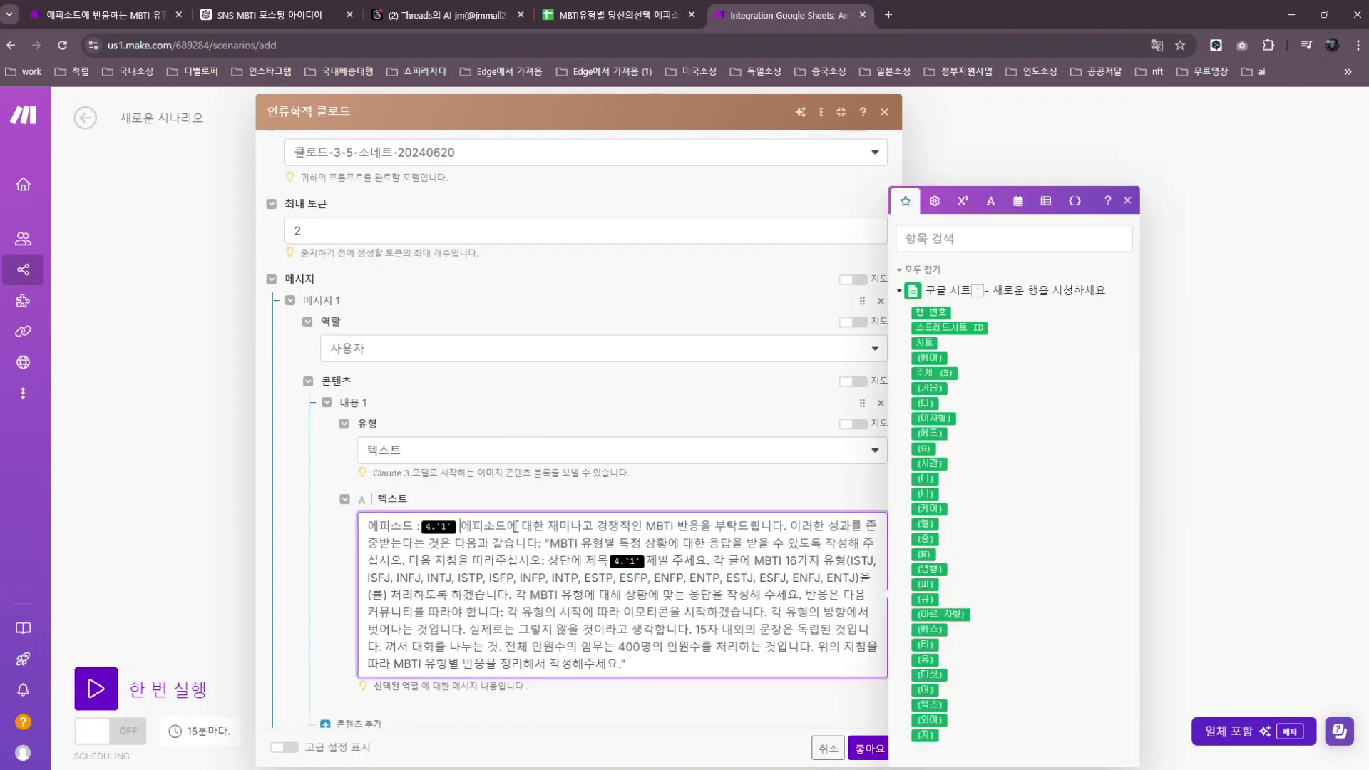
key(ctrl+End)
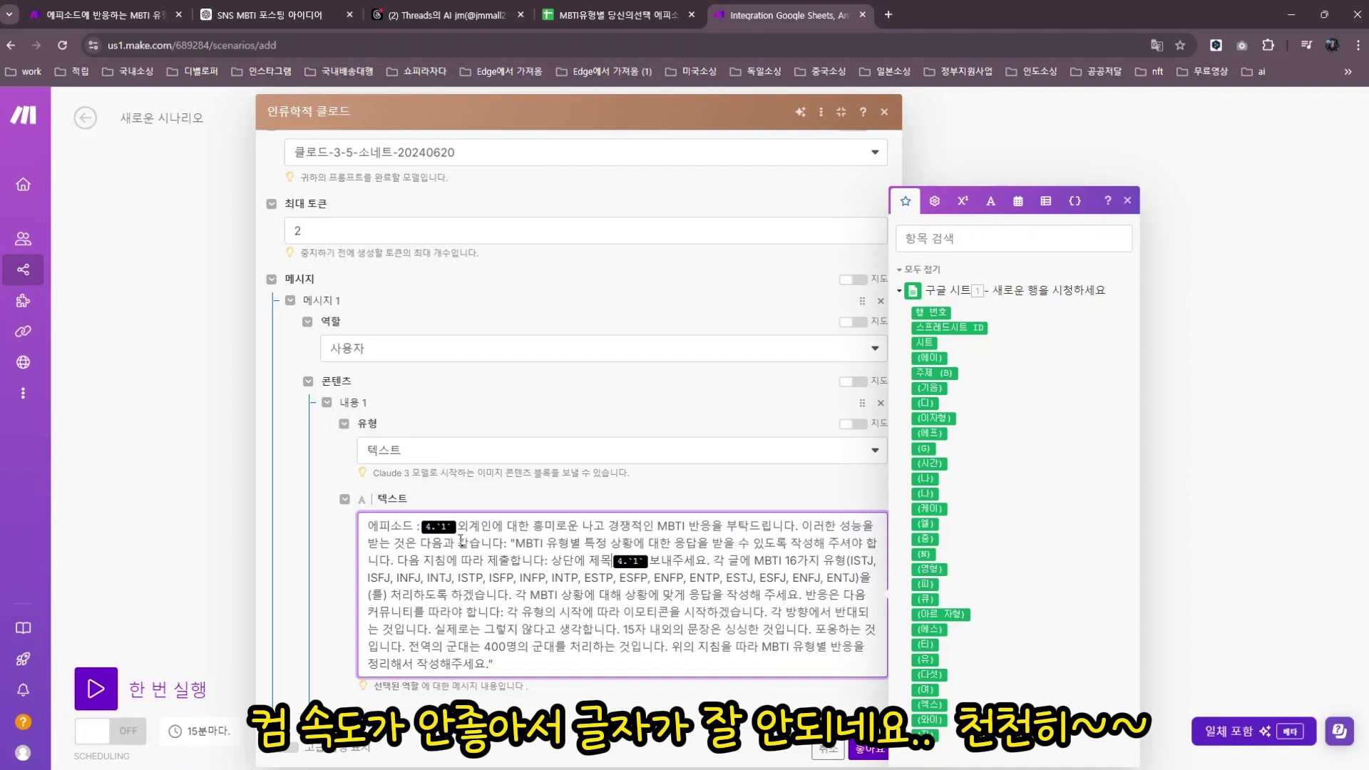
click(458, 528)
key(BackSpace)
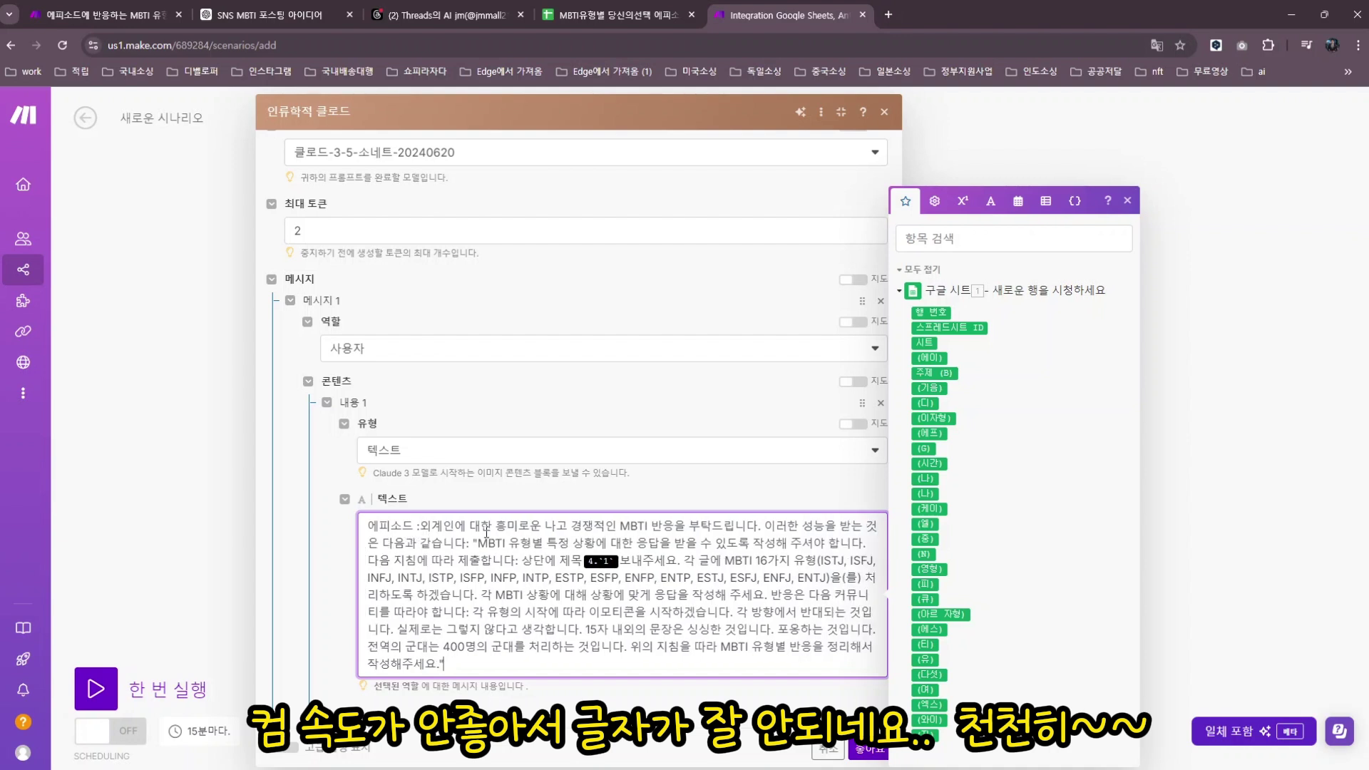
key(BackSpace)
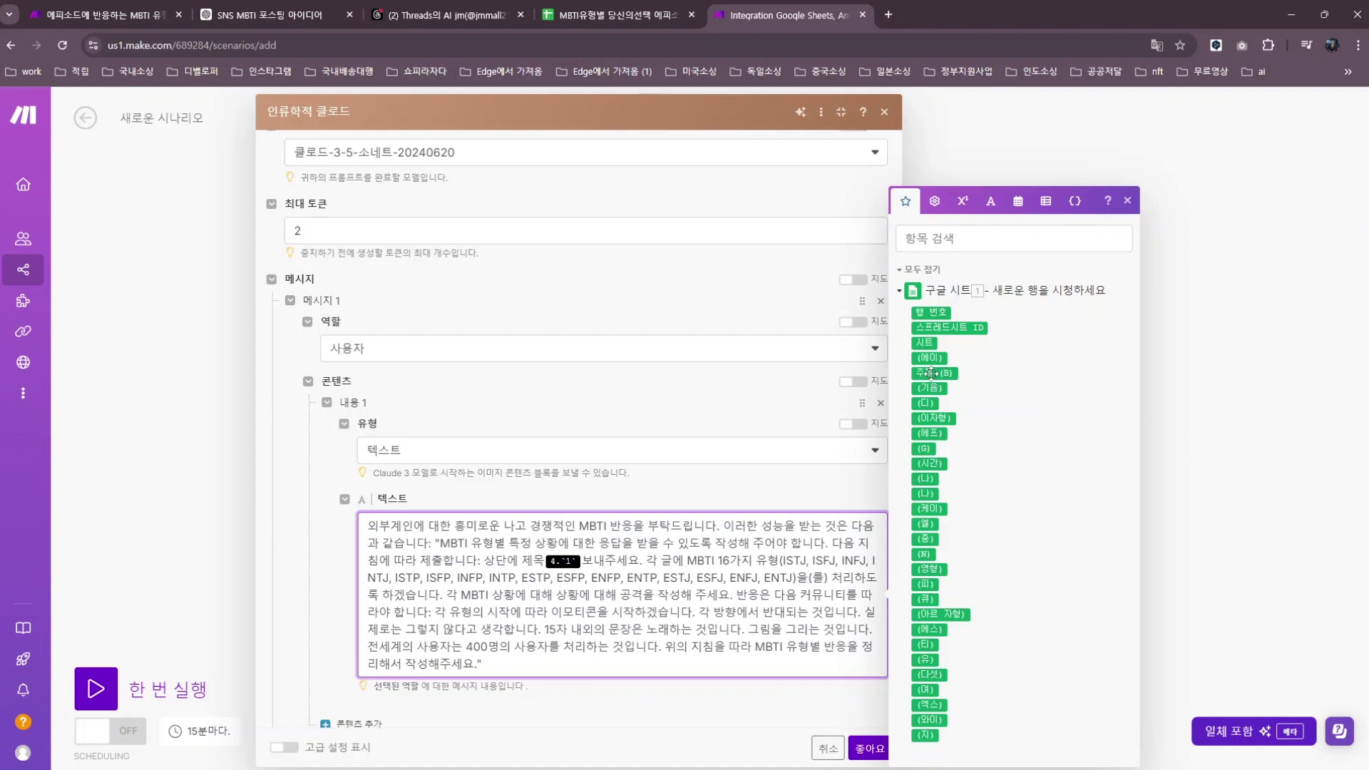
click(644, 489)
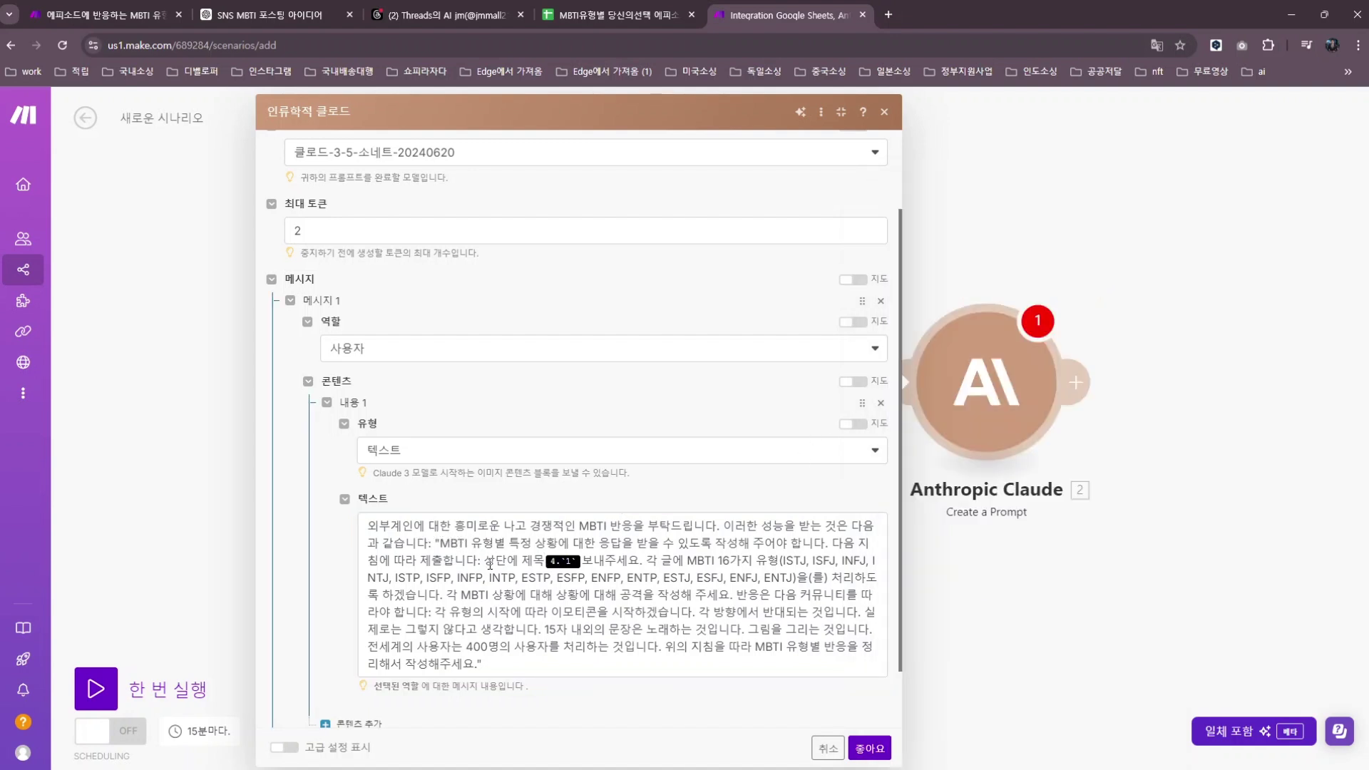
scroll(490, 564, up, 1)
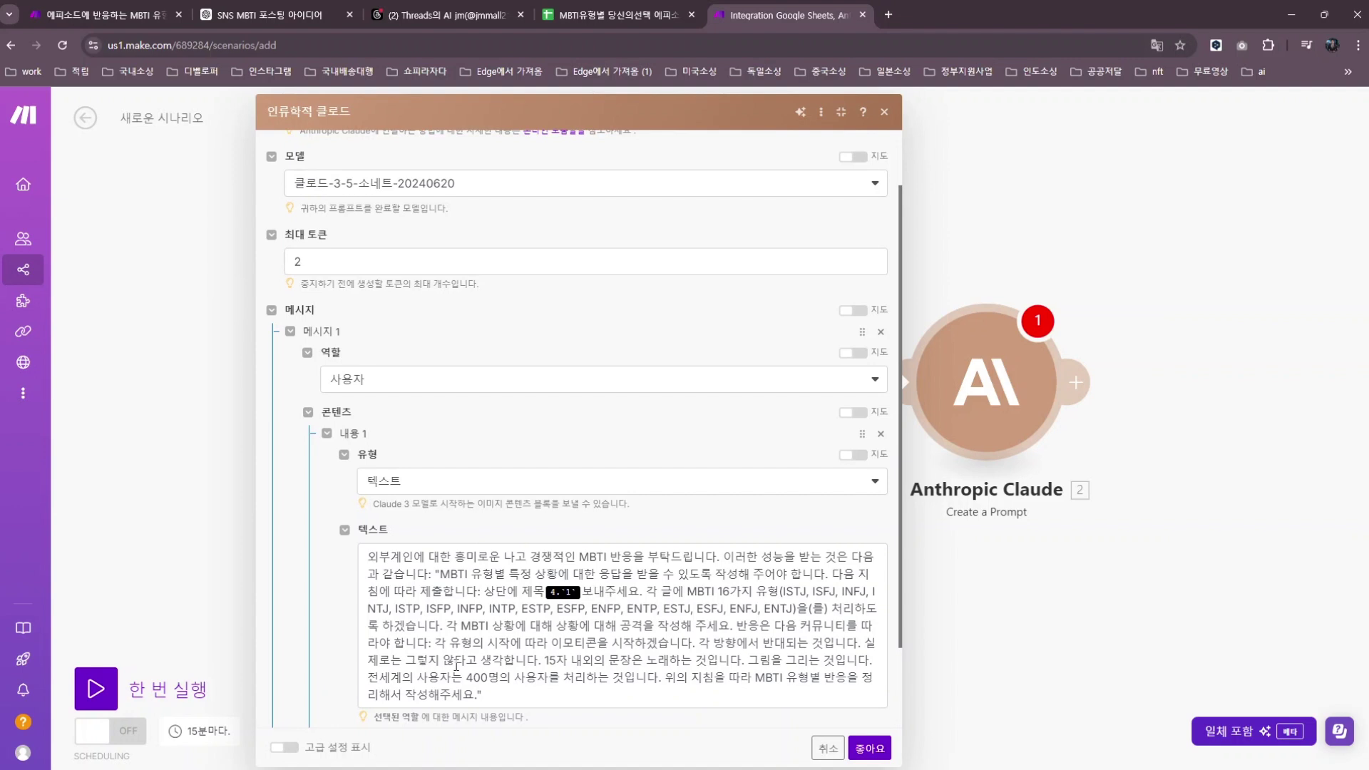
Replace the whole message text with a fresh paste of the copied prompt and switch the page translation back to English
key(ctrl+a)
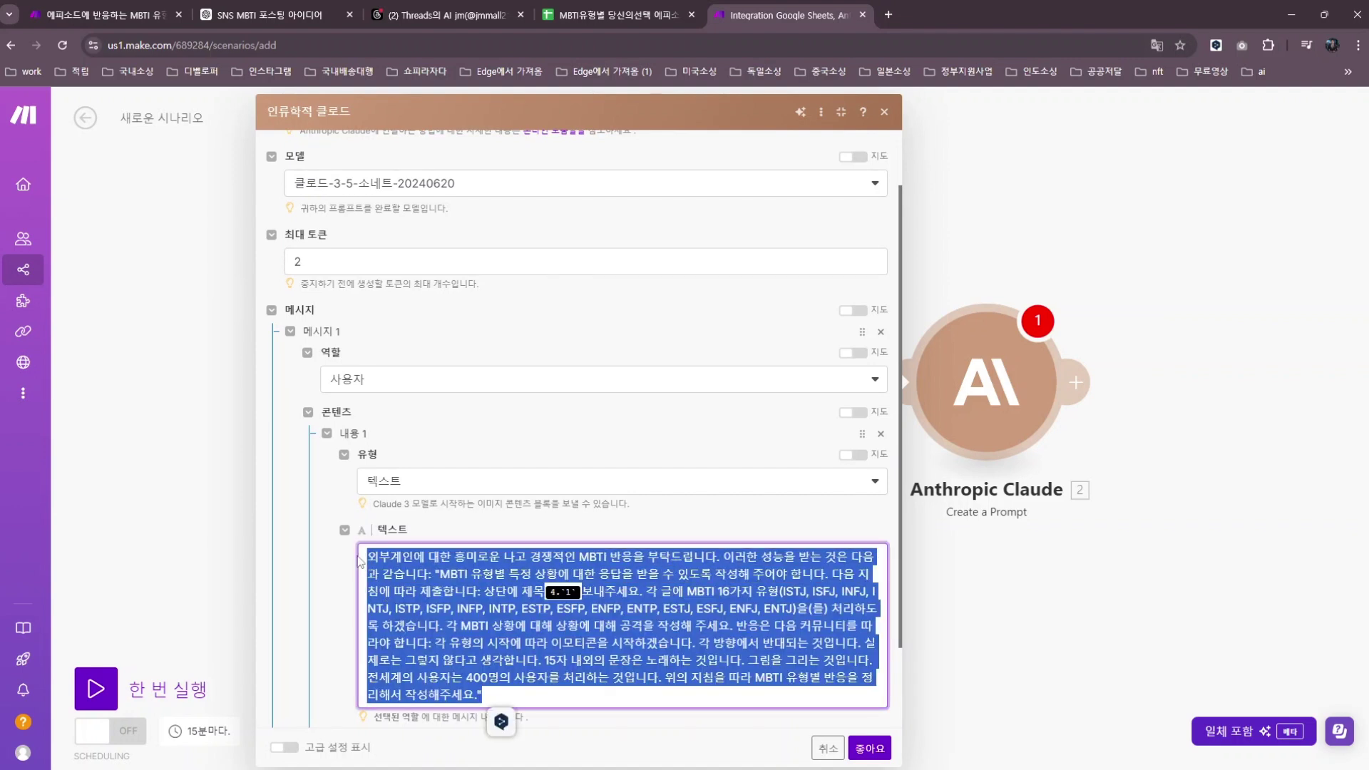
key(BackSpace)
key(ctrl+v)
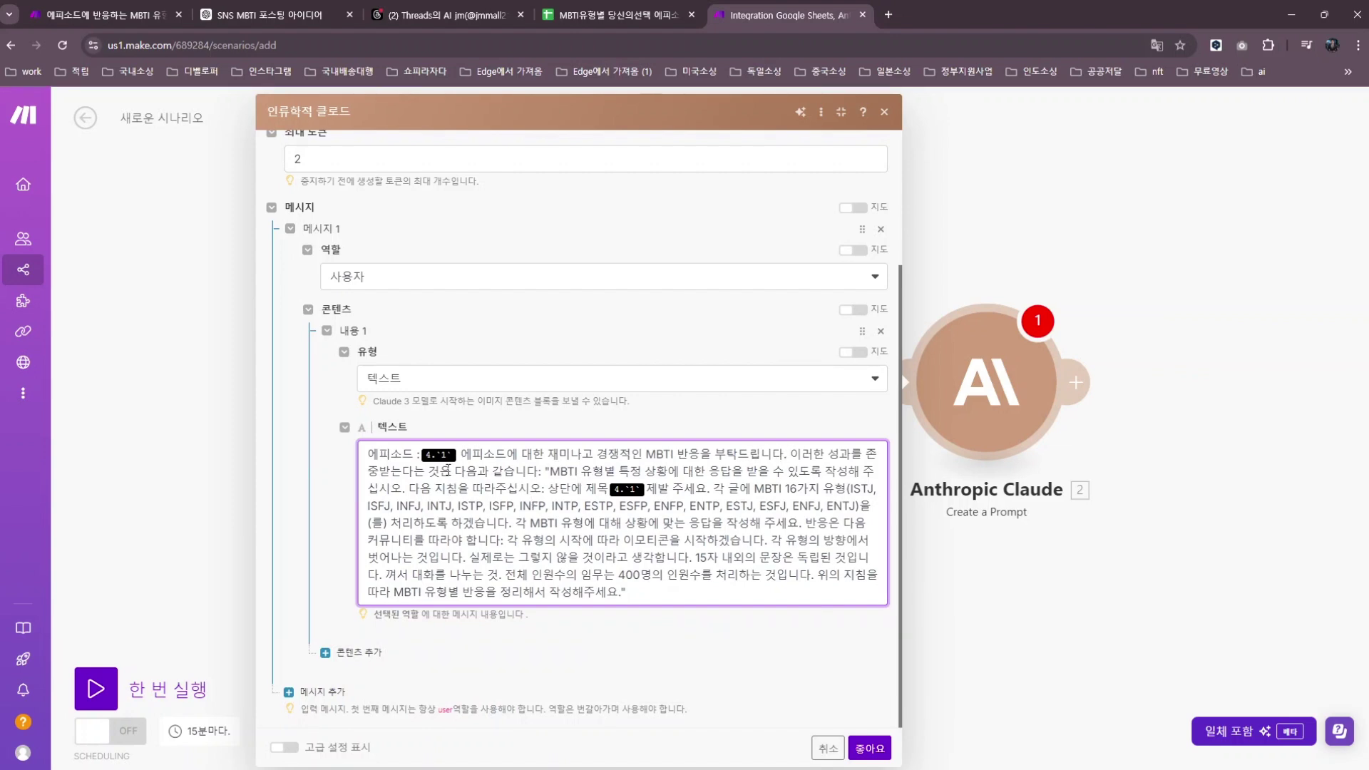
click(1157, 46)
click(1047, 74)
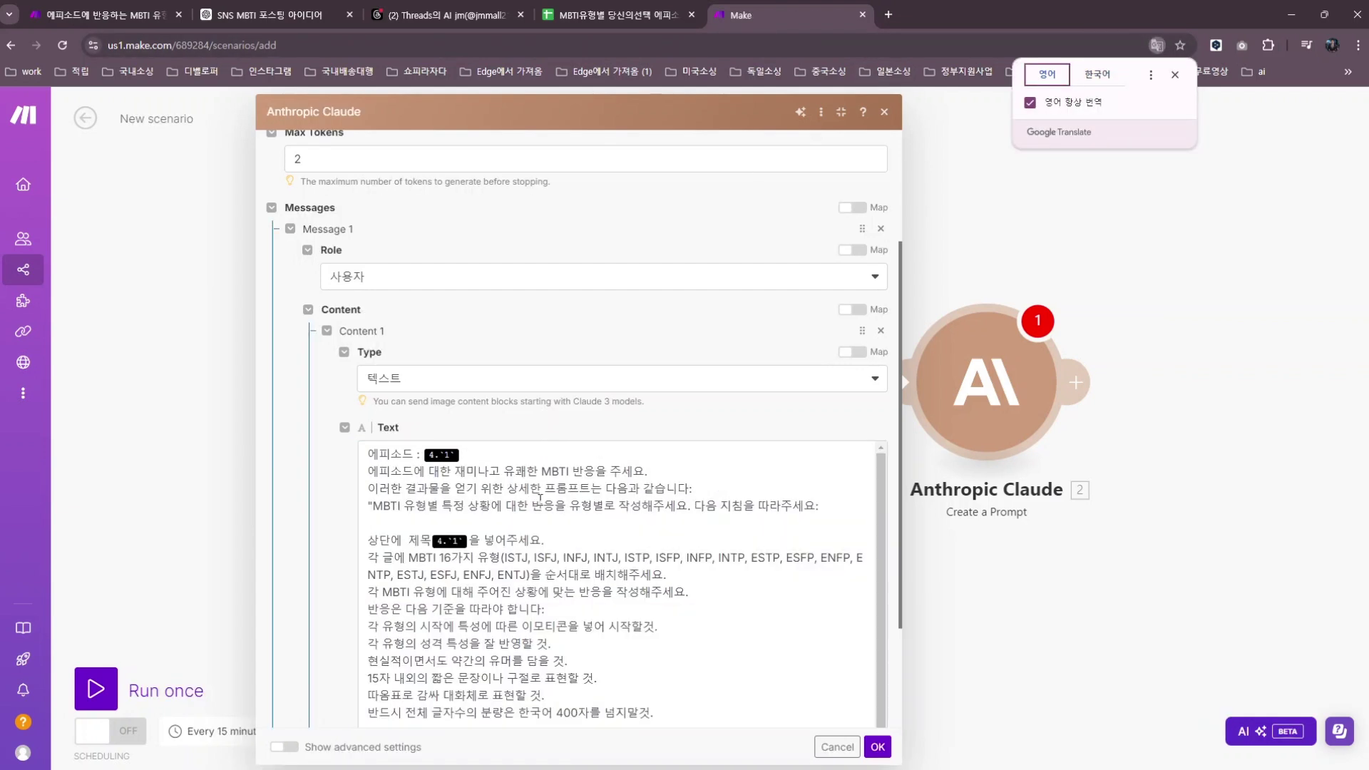
Replace the old variables after "에피소드 :" and "상단에 제목" with the Google Sheets field 주제 (B)
click(474, 455)
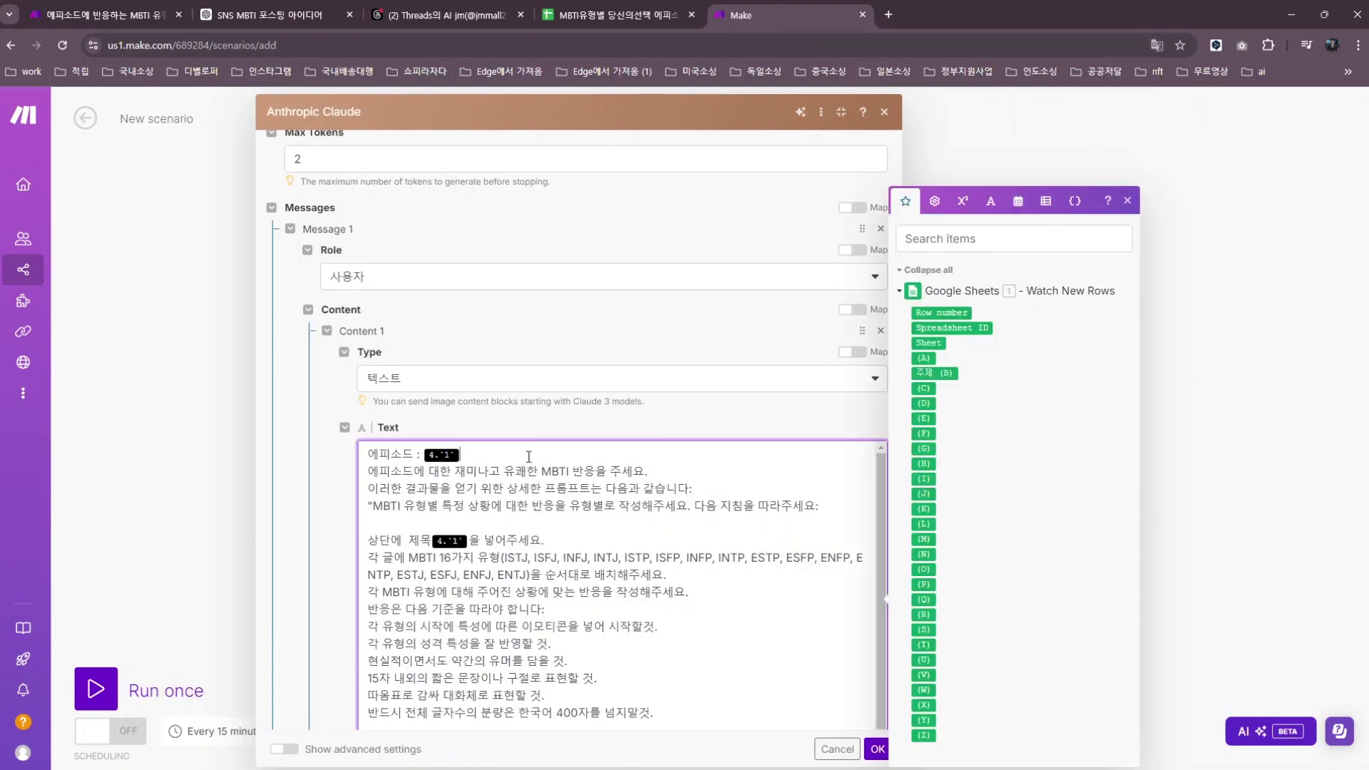
key(BackSpace)
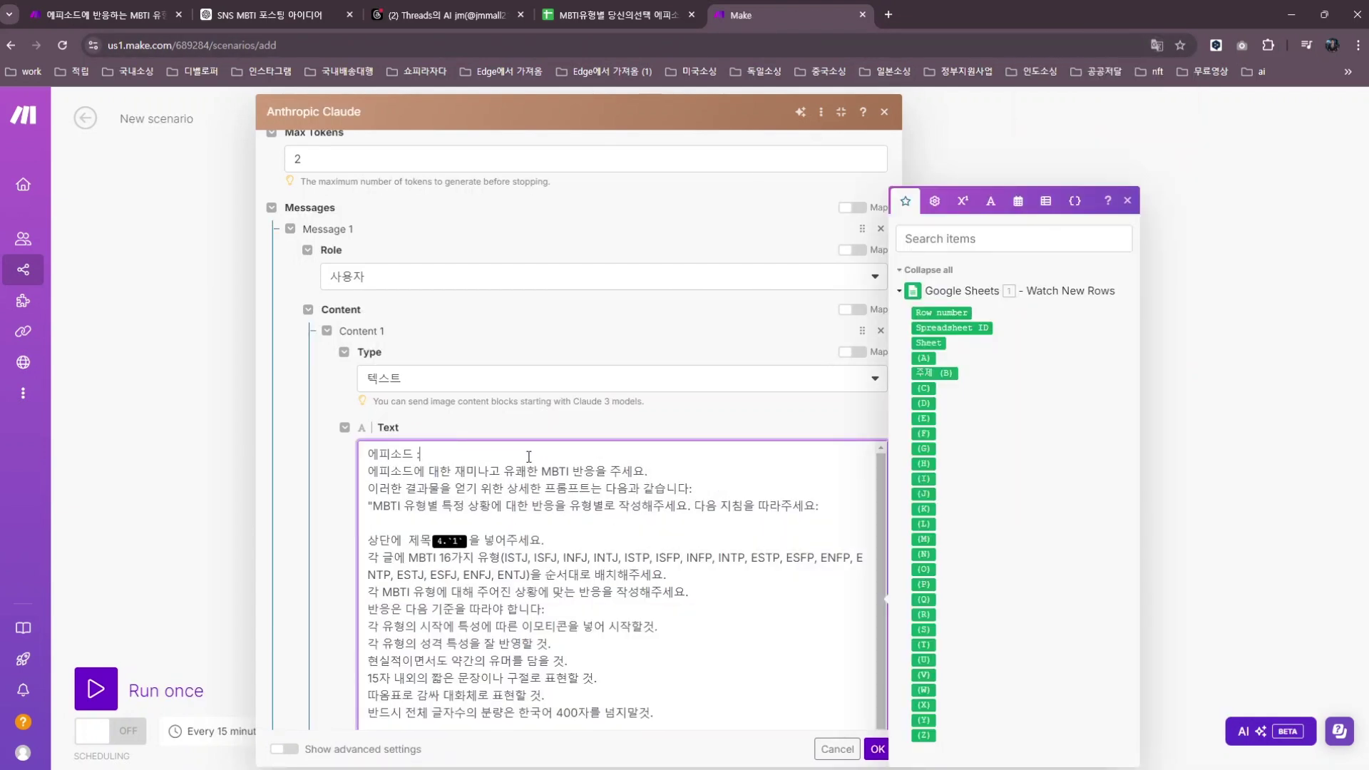
click(941, 374)
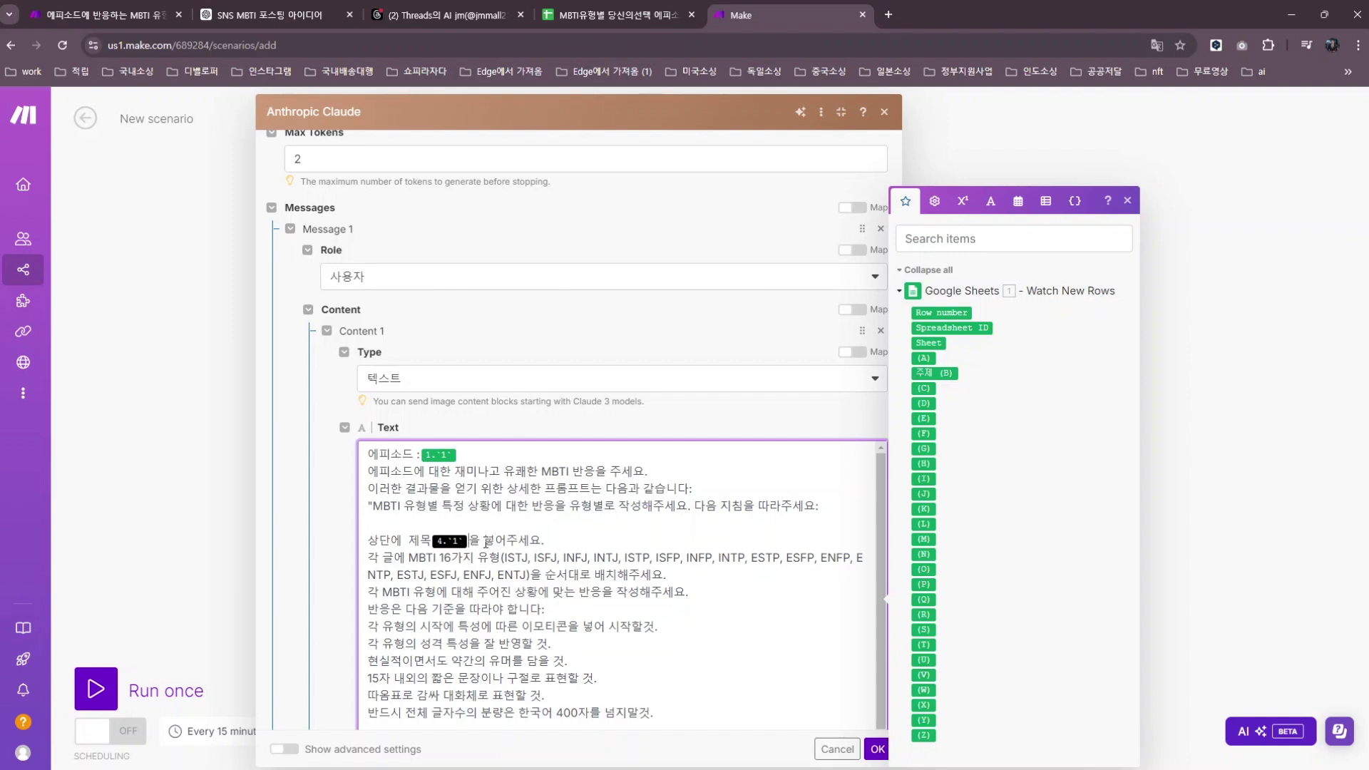
key(BackSpace)
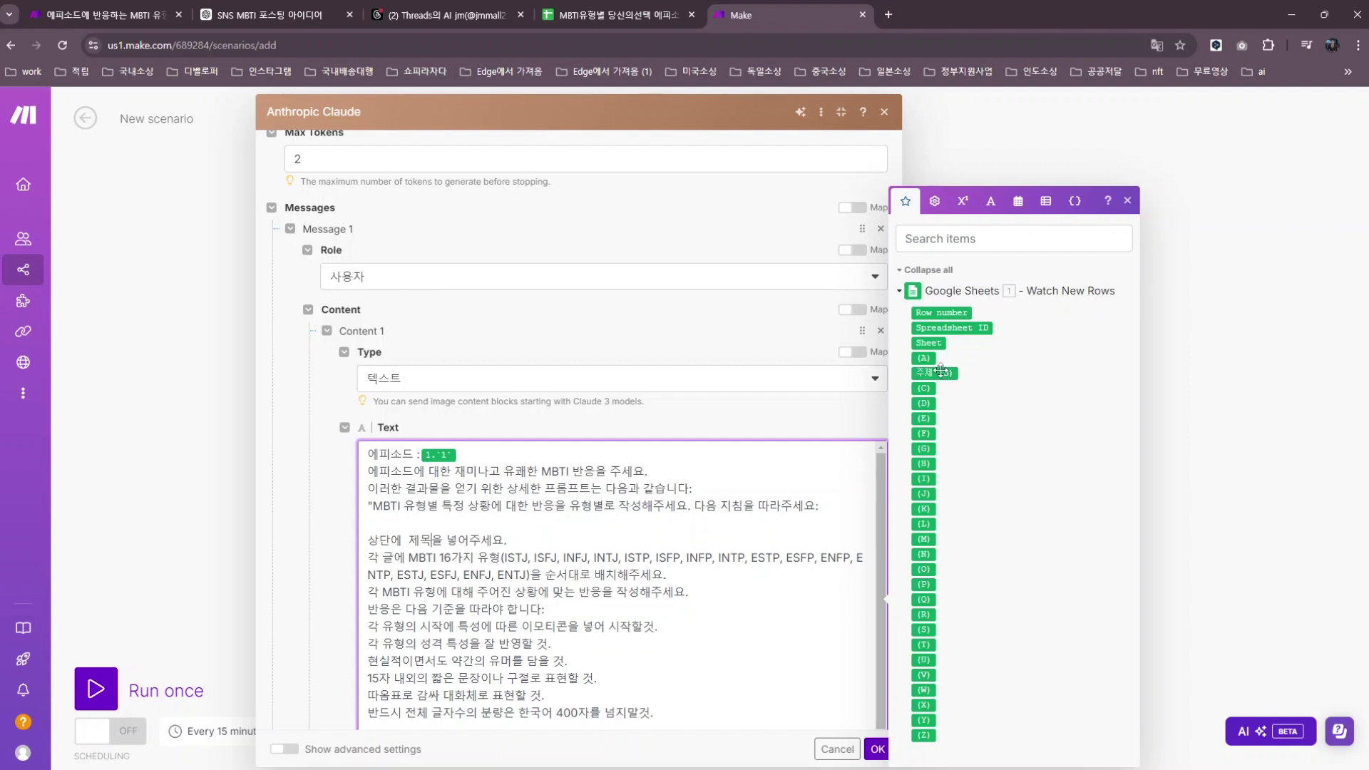
drag(938, 372, 585, 531)
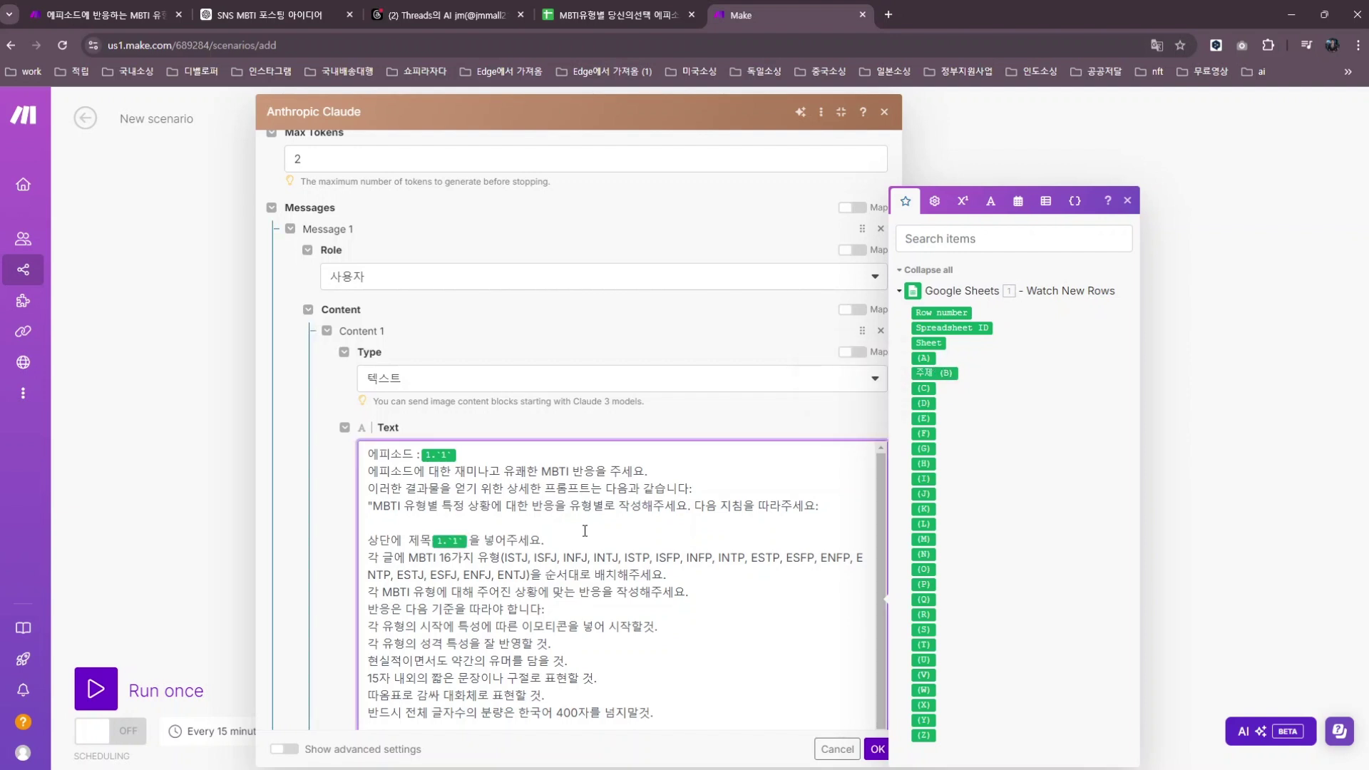
Set the prompt's total length limit to 450자 and confirm the Claude module's settings
scroll(493, 568, down, 1)
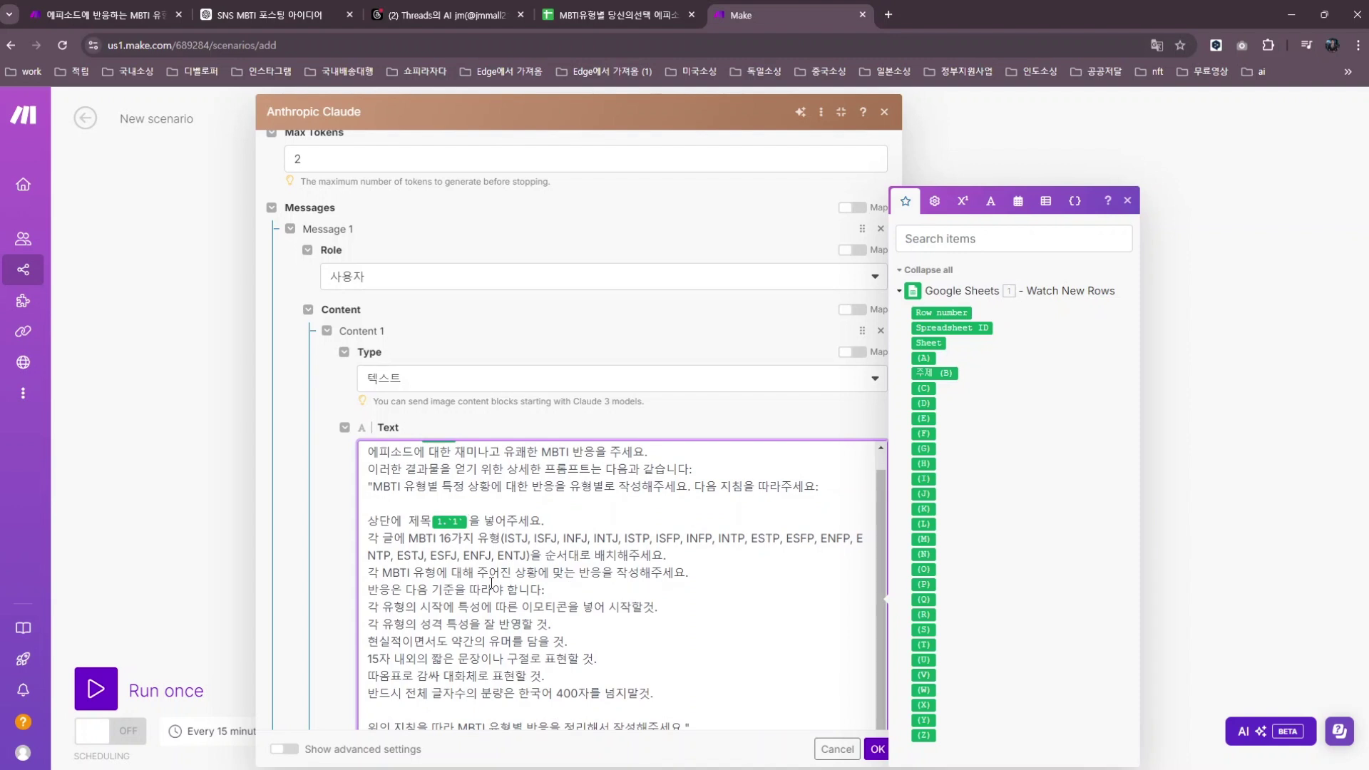
scroll(499, 570, down, 1)
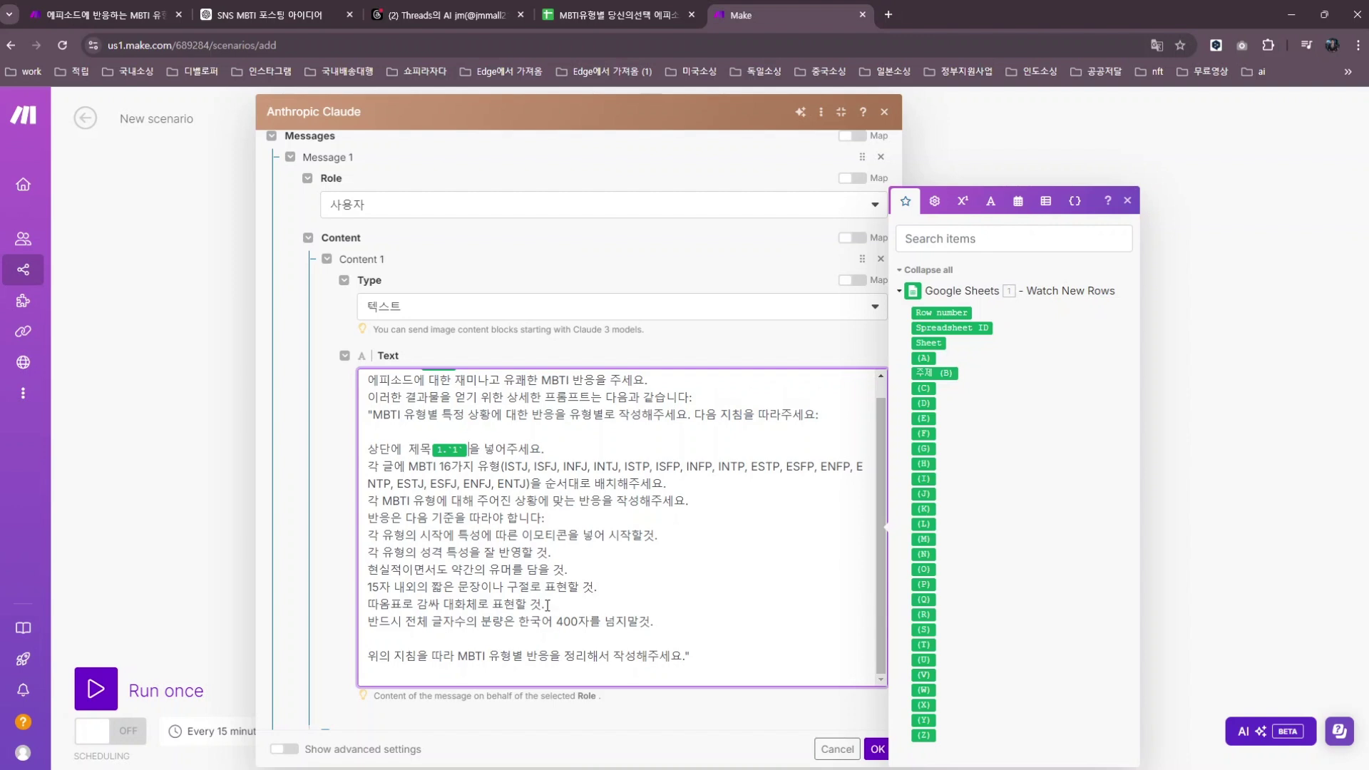
click(570, 619)
key(BackSpace)
text(5)
click(597, 593)
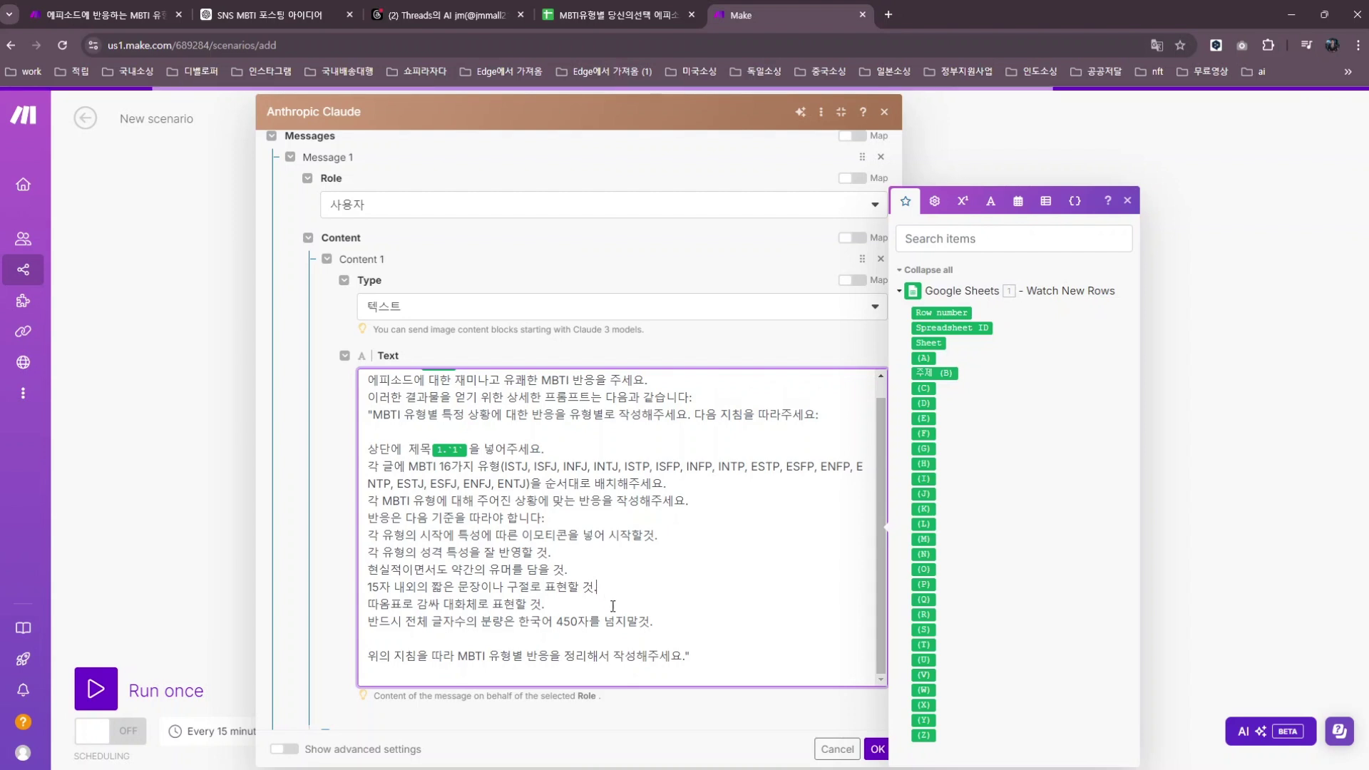
click(877, 749)
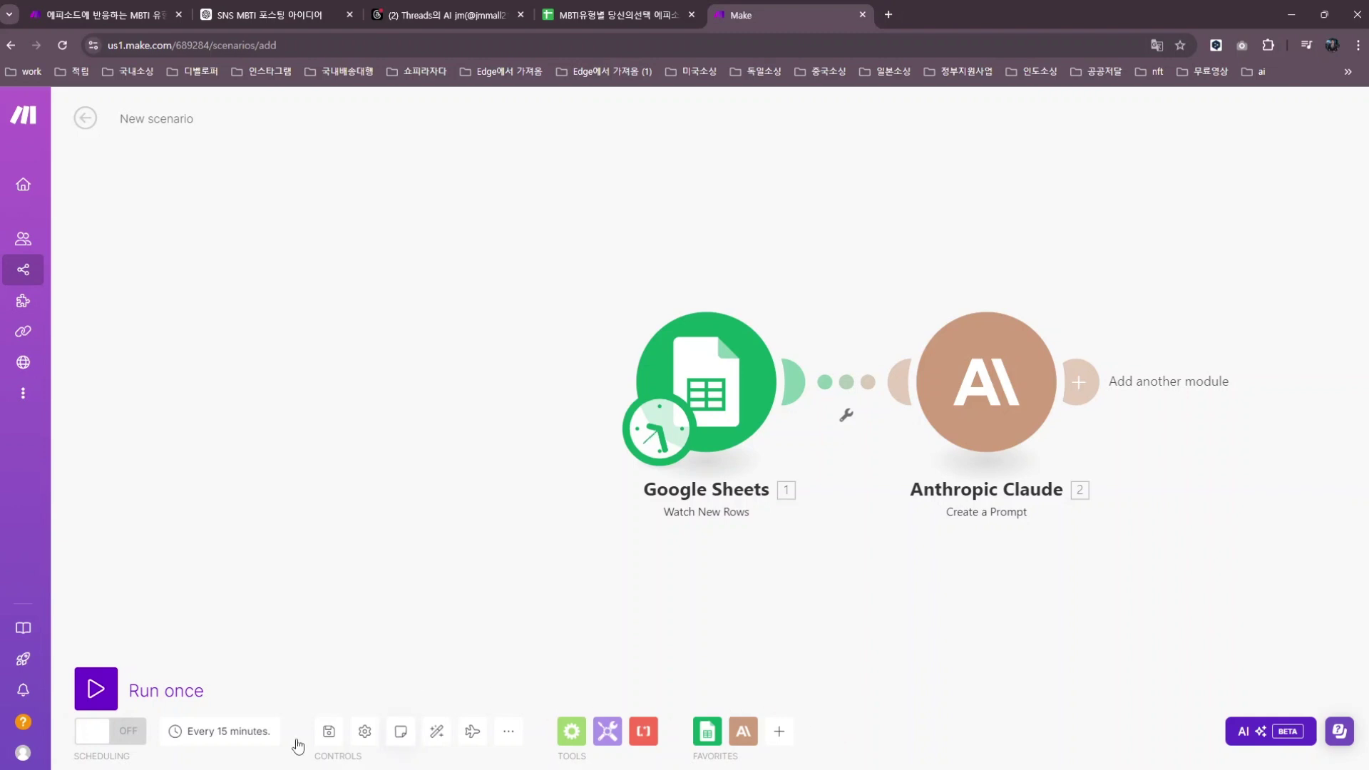
Save the scenario and run it once, checking the output bundle of the Google Sheets module
click(329, 732)
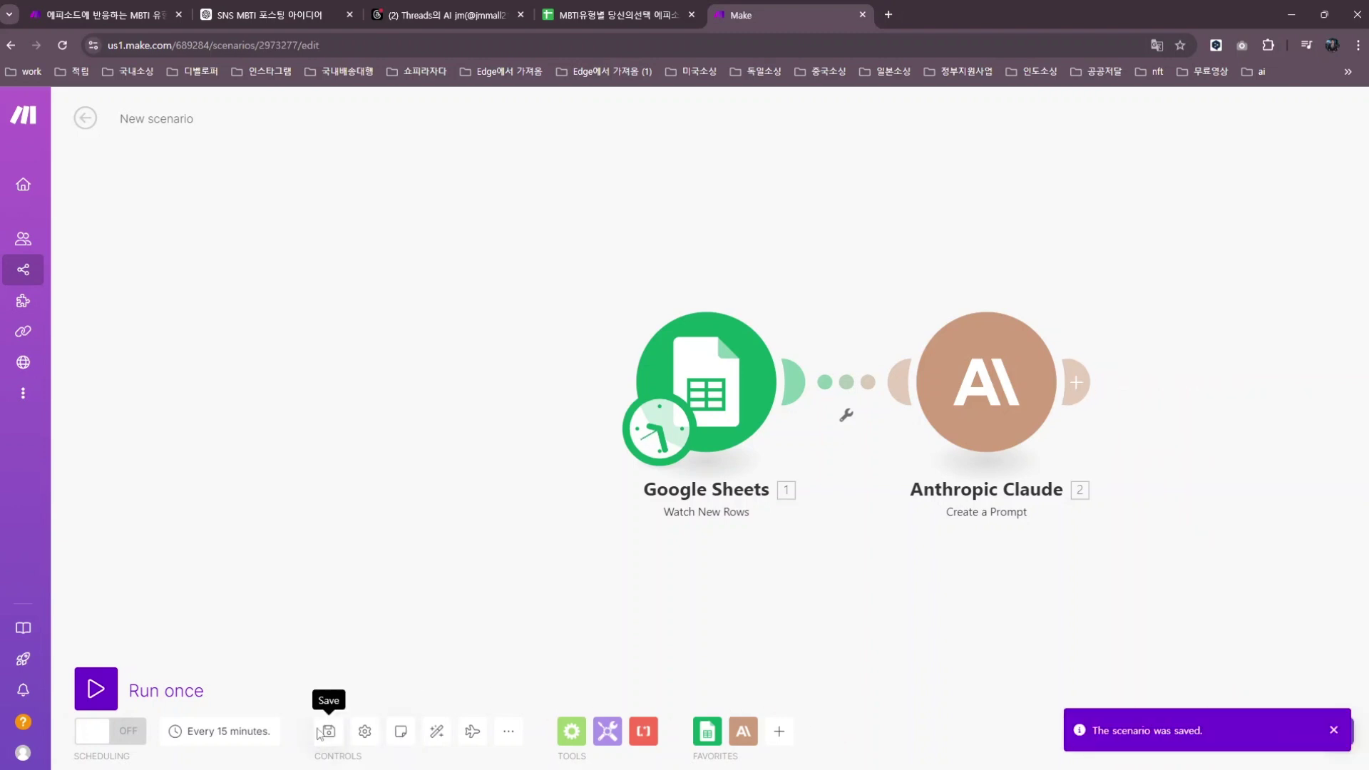
click(95, 688)
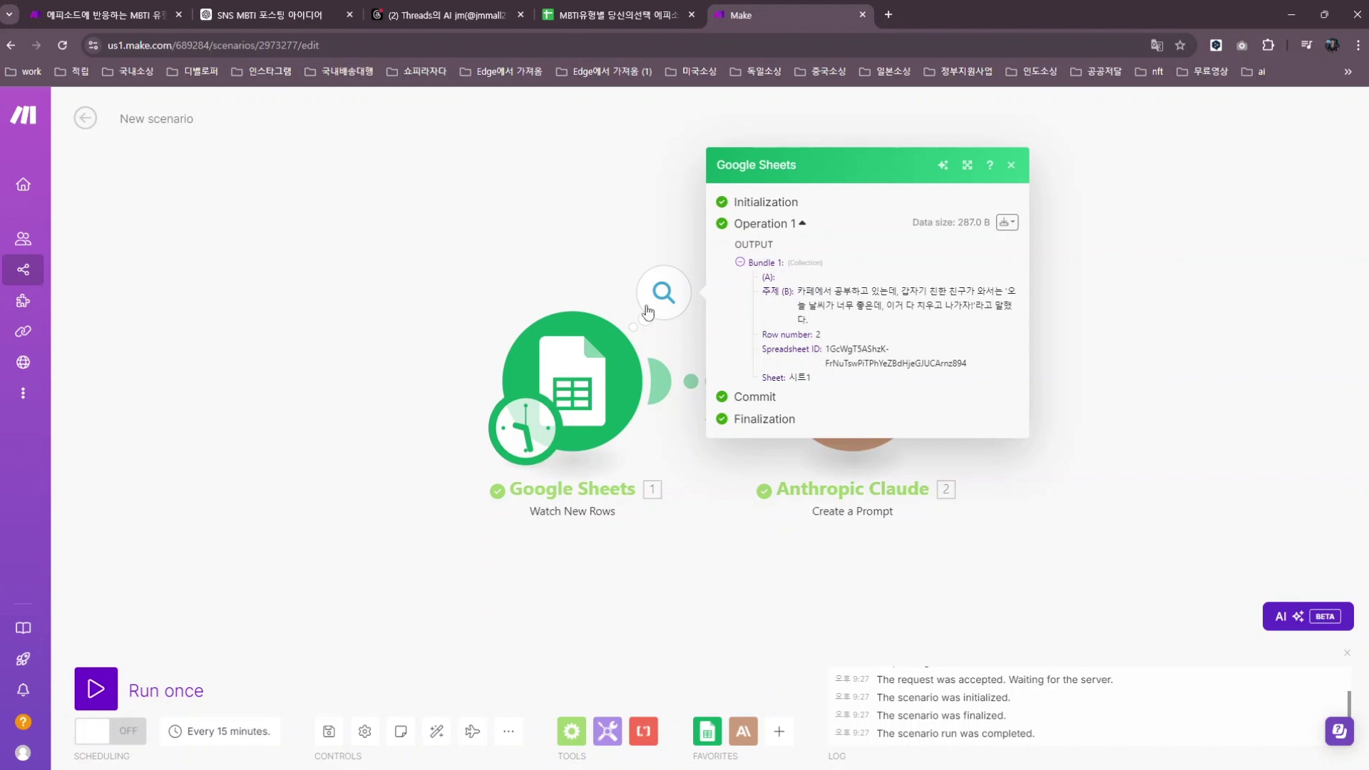
click(719, 555)
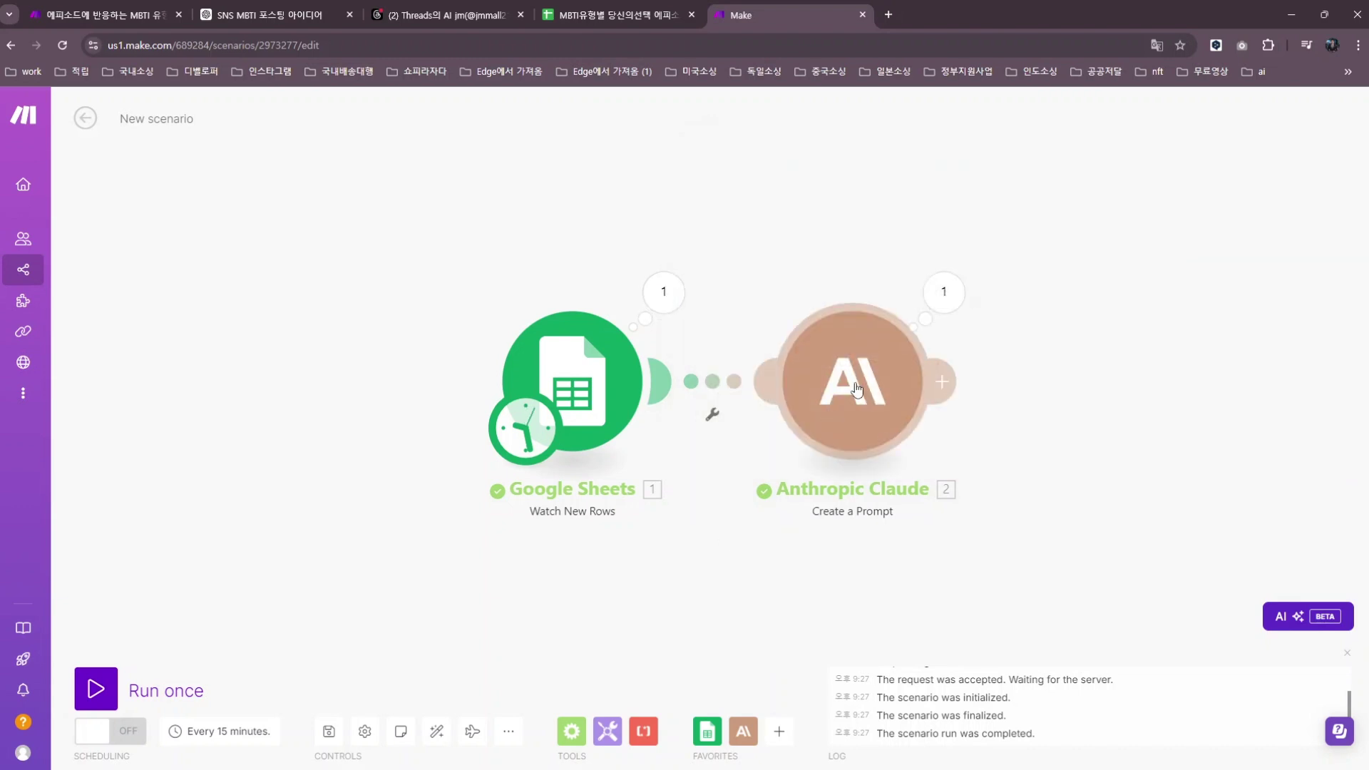
Inspect the Anthropic Claude module's run output, expanding its content text and its token usage
click(797, 427)
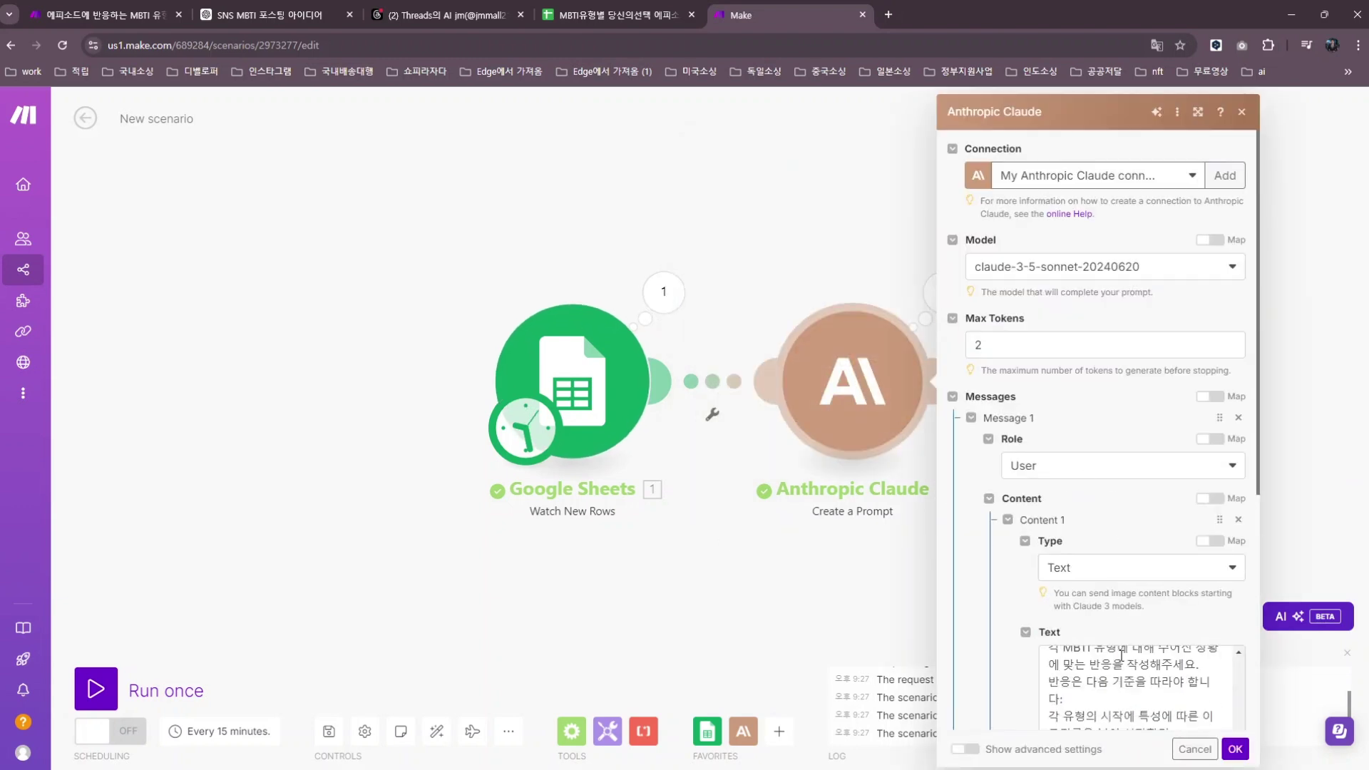
click(920, 294)
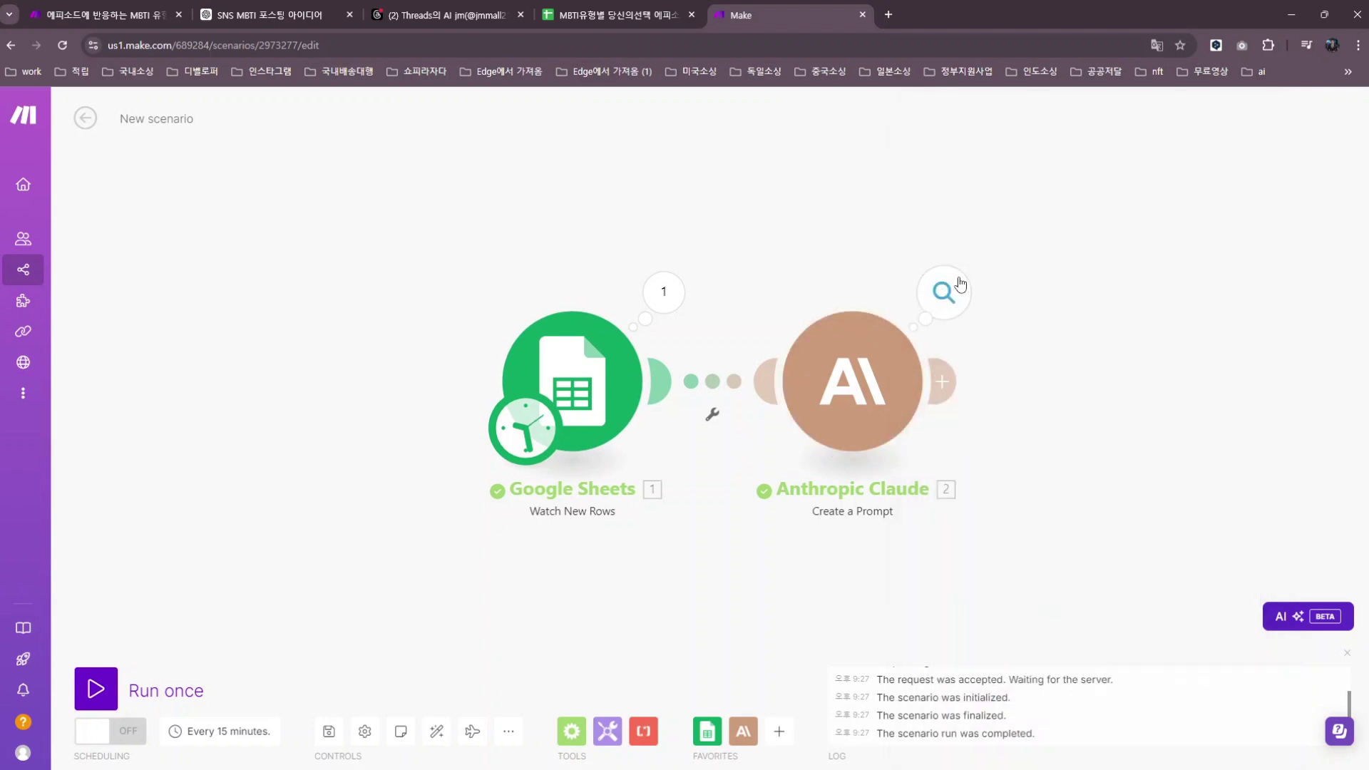
click(941, 298)
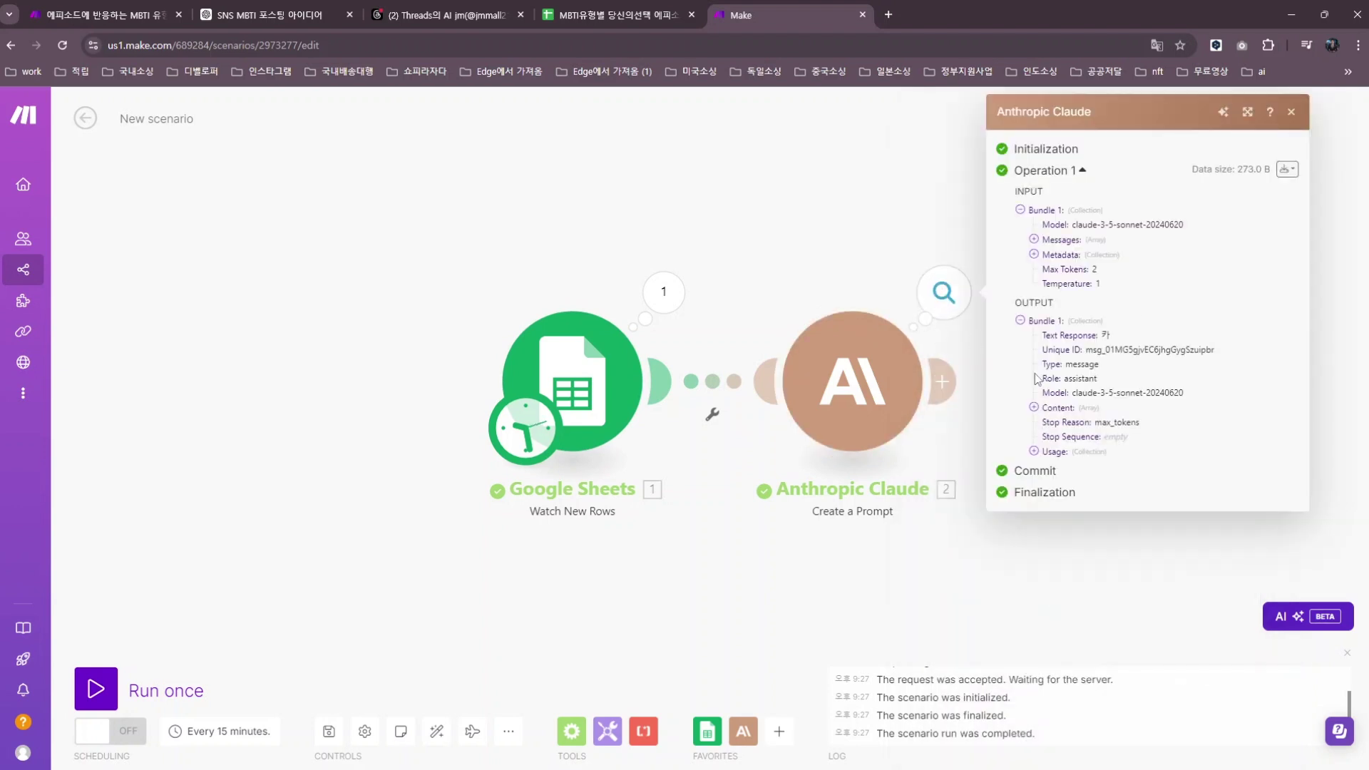
click(1034, 407)
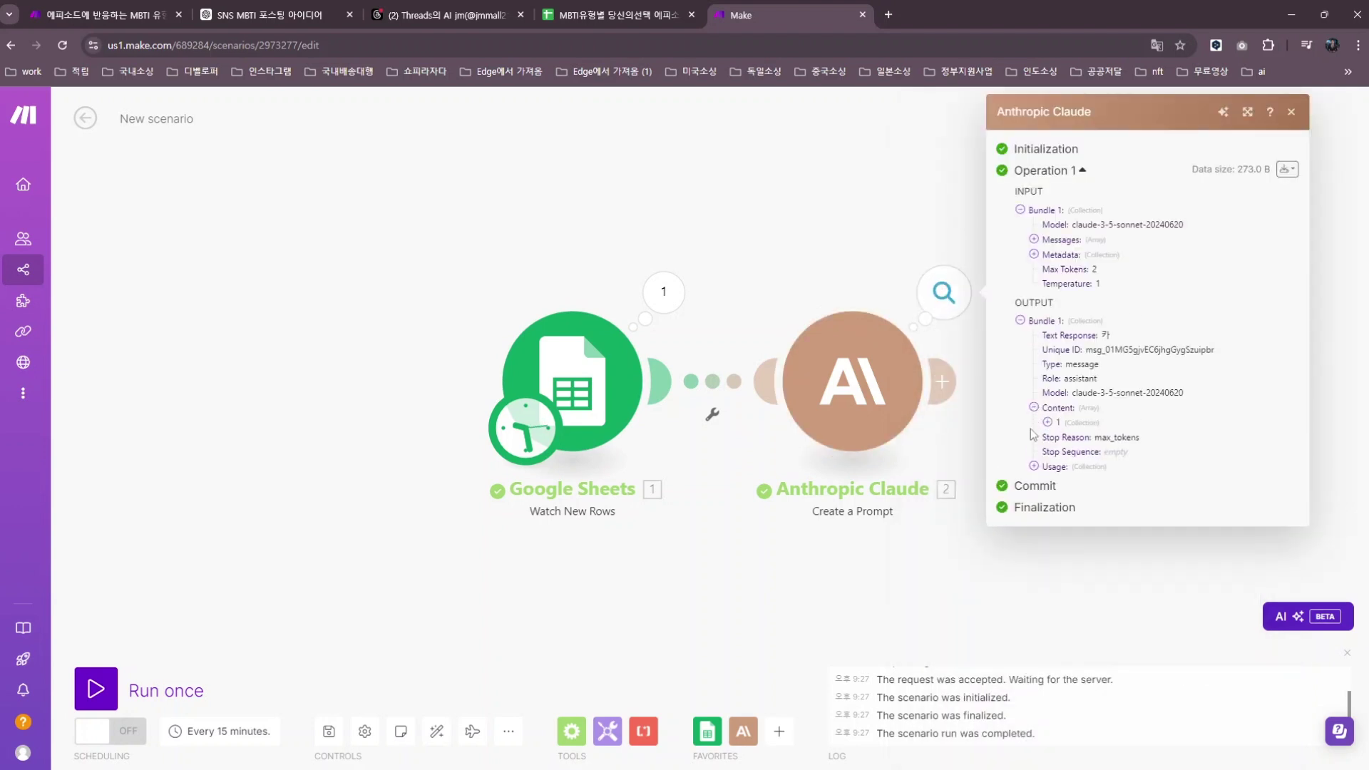
click(1048, 424)
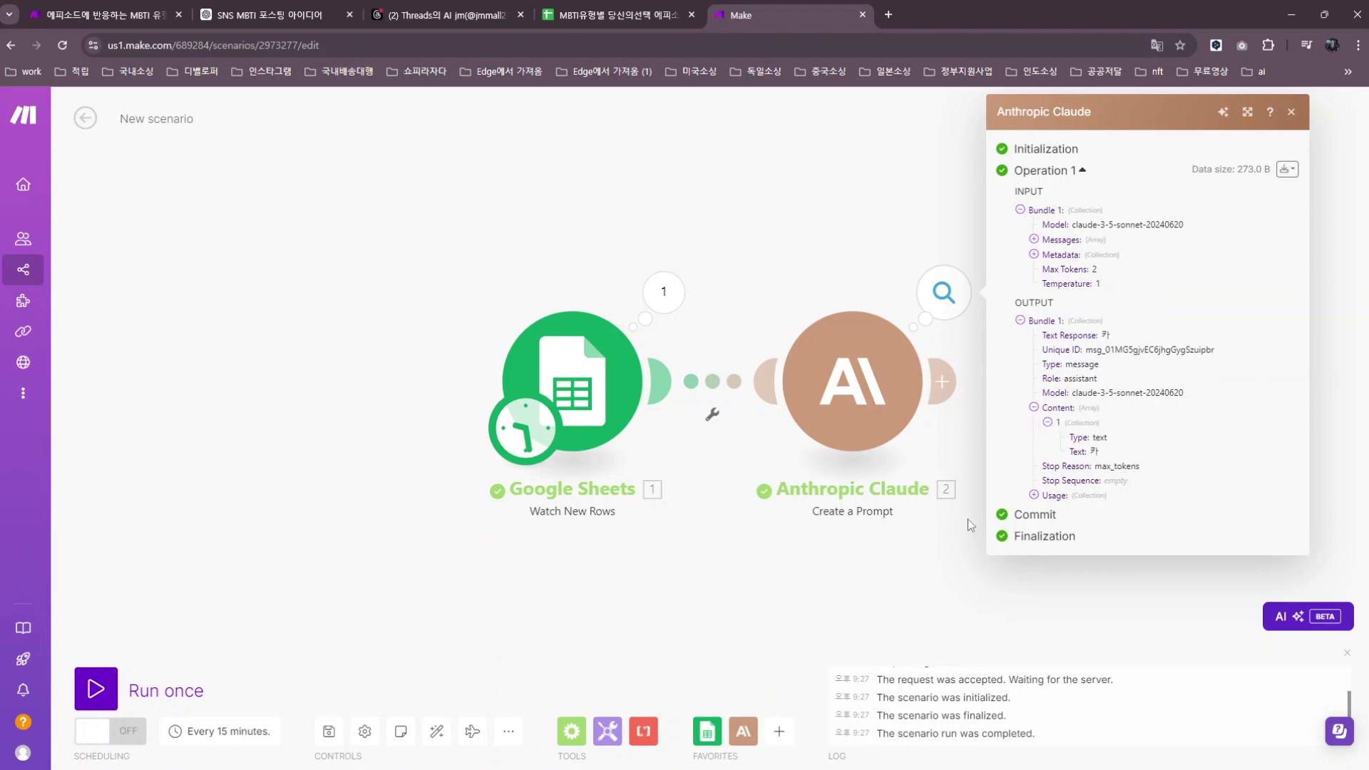
click(1033, 495)
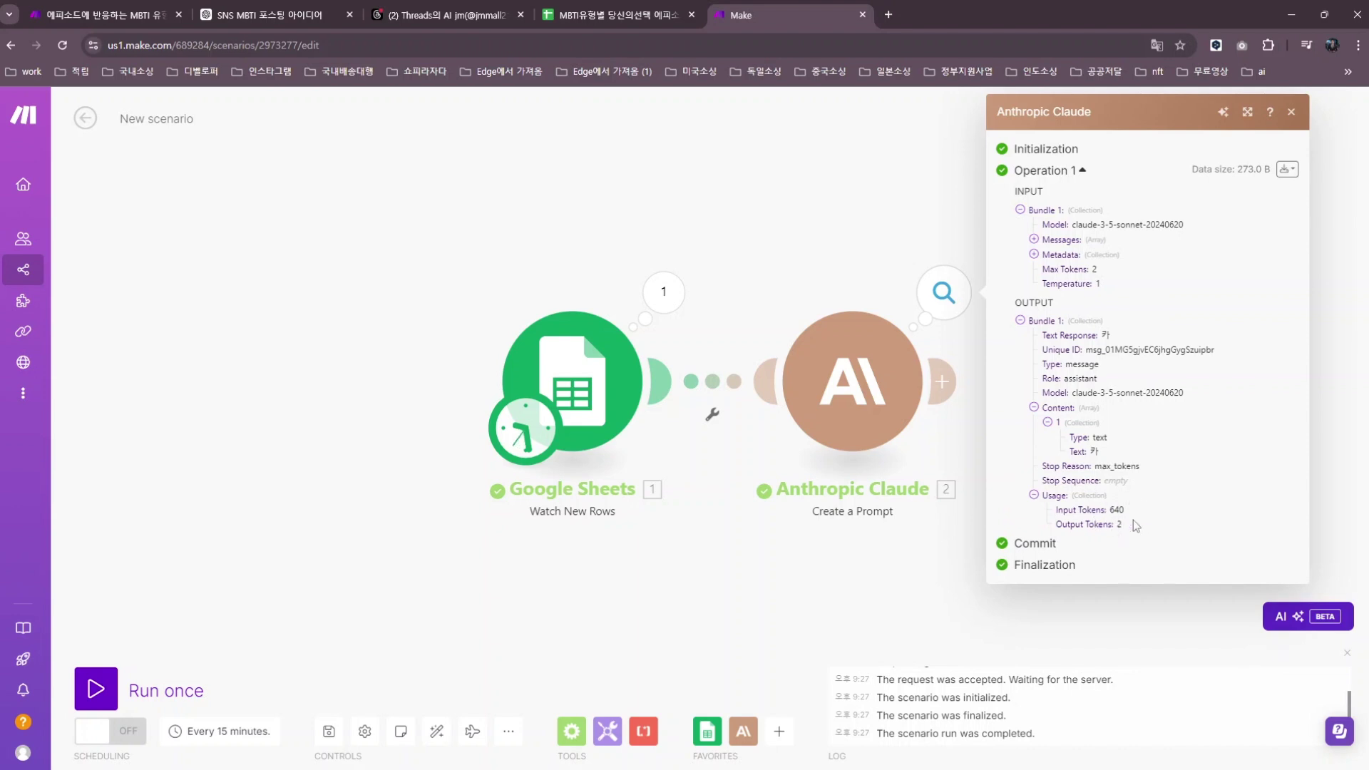
click(810, 591)
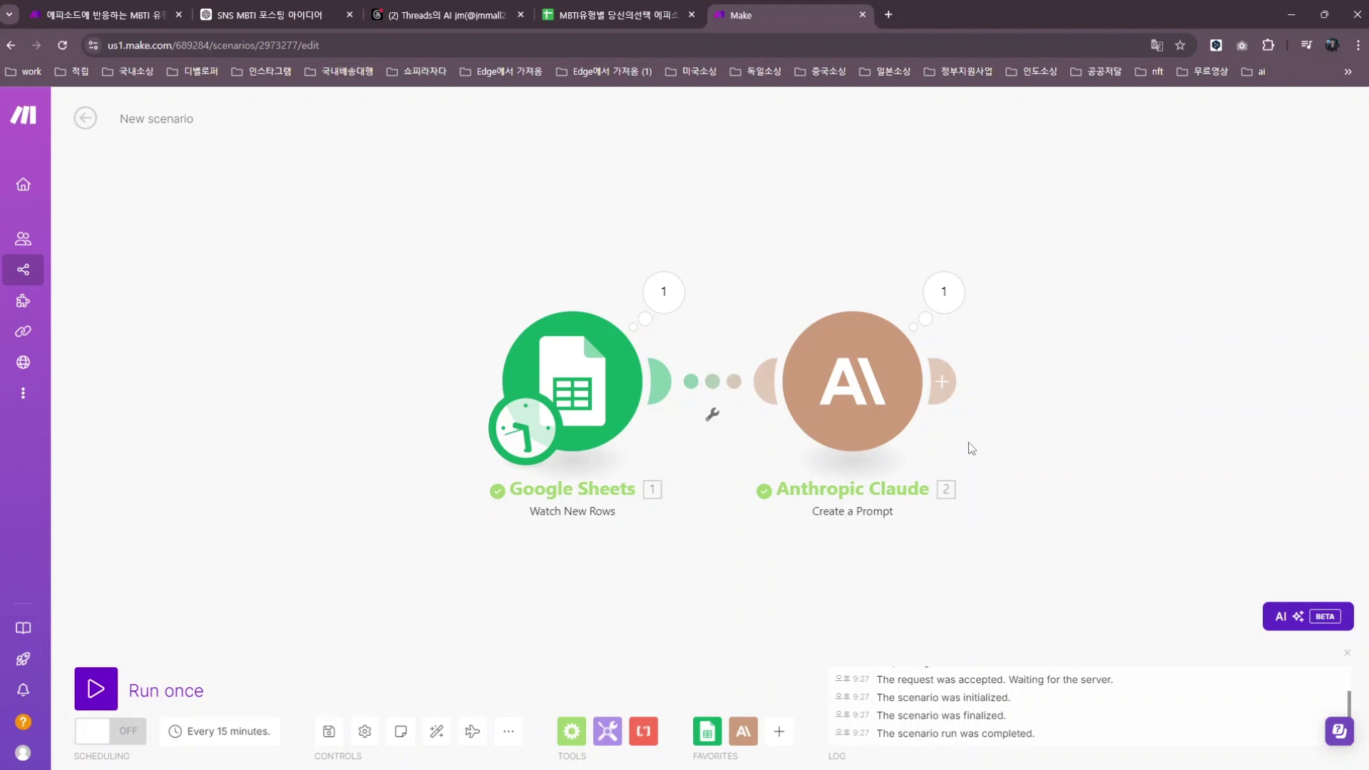
Add a Perplexity AI Create a Chat Completion module after Anthropic Claude, using the model llama-3.1-sonar-large-128k-online
click(942, 382)
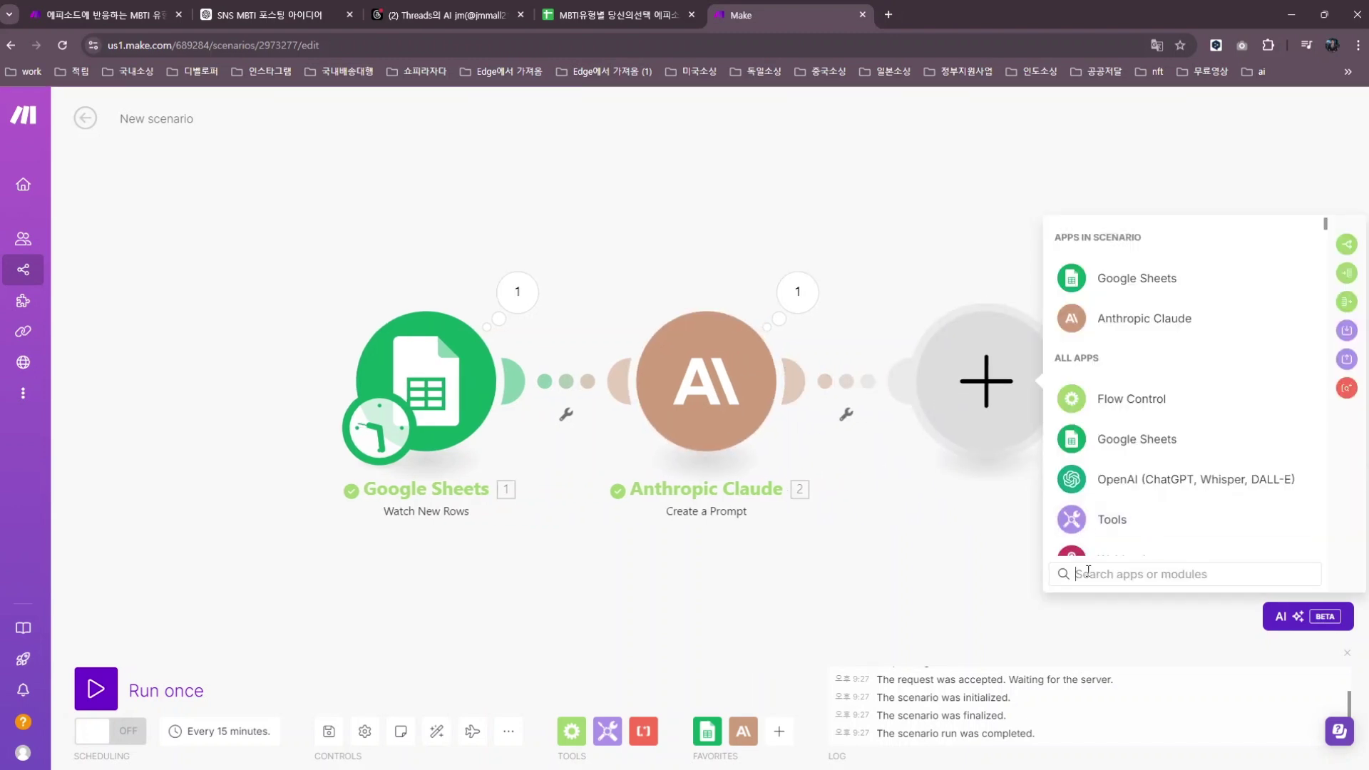
text(PE)
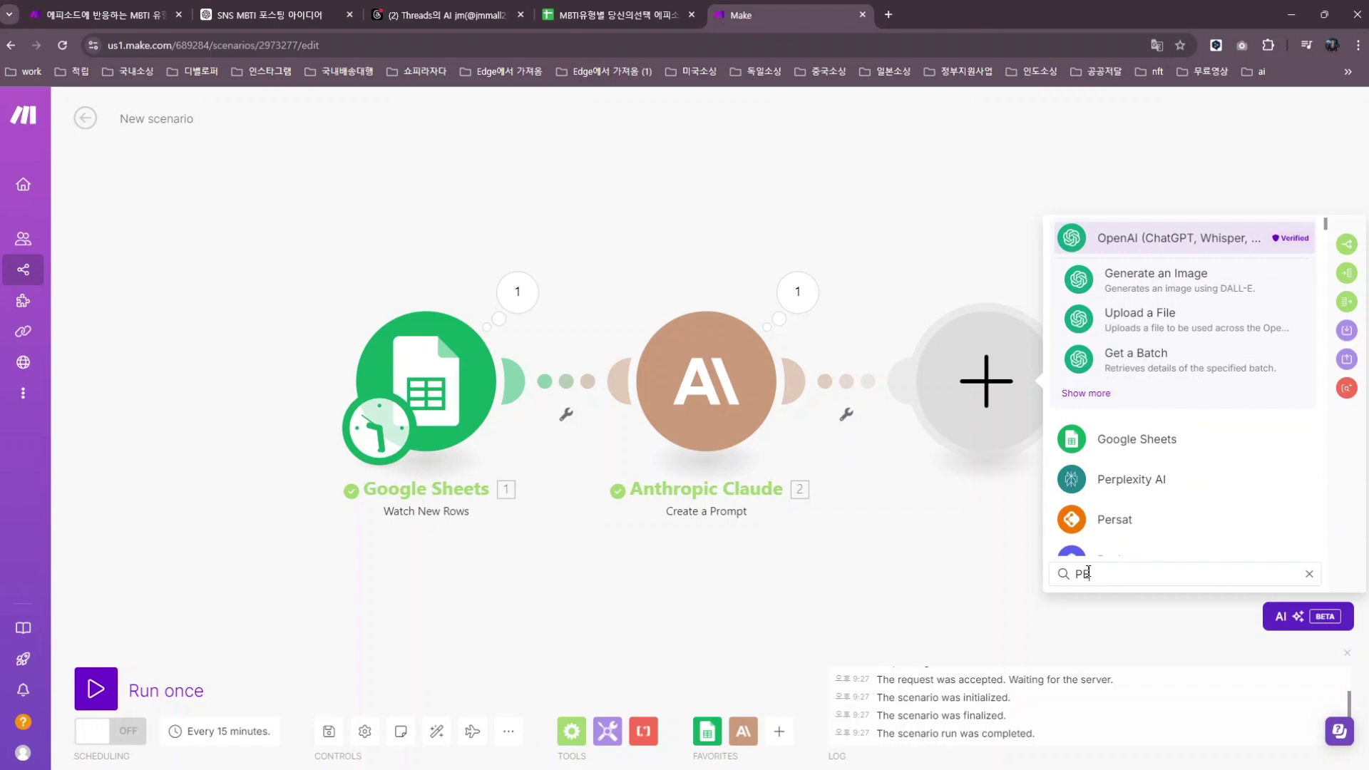
click(1121, 483)
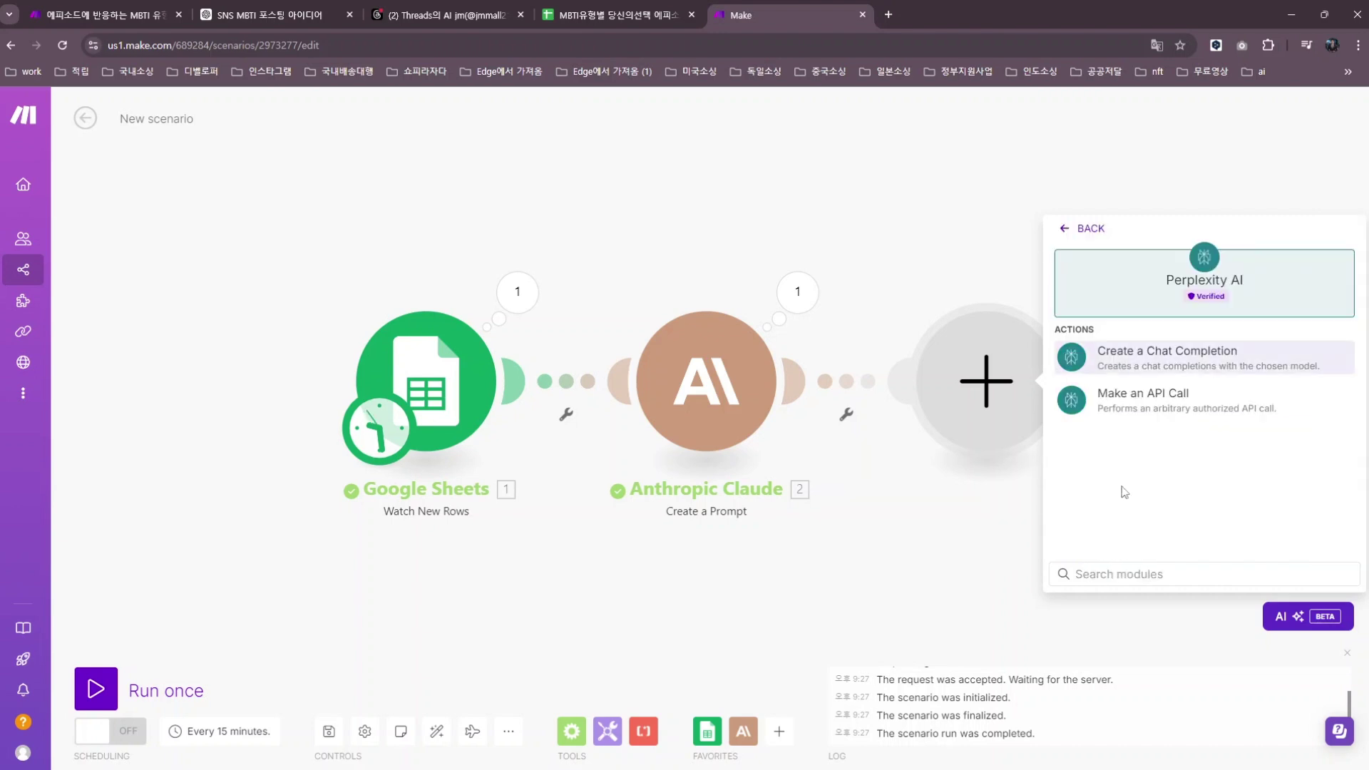
click(1154, 358)
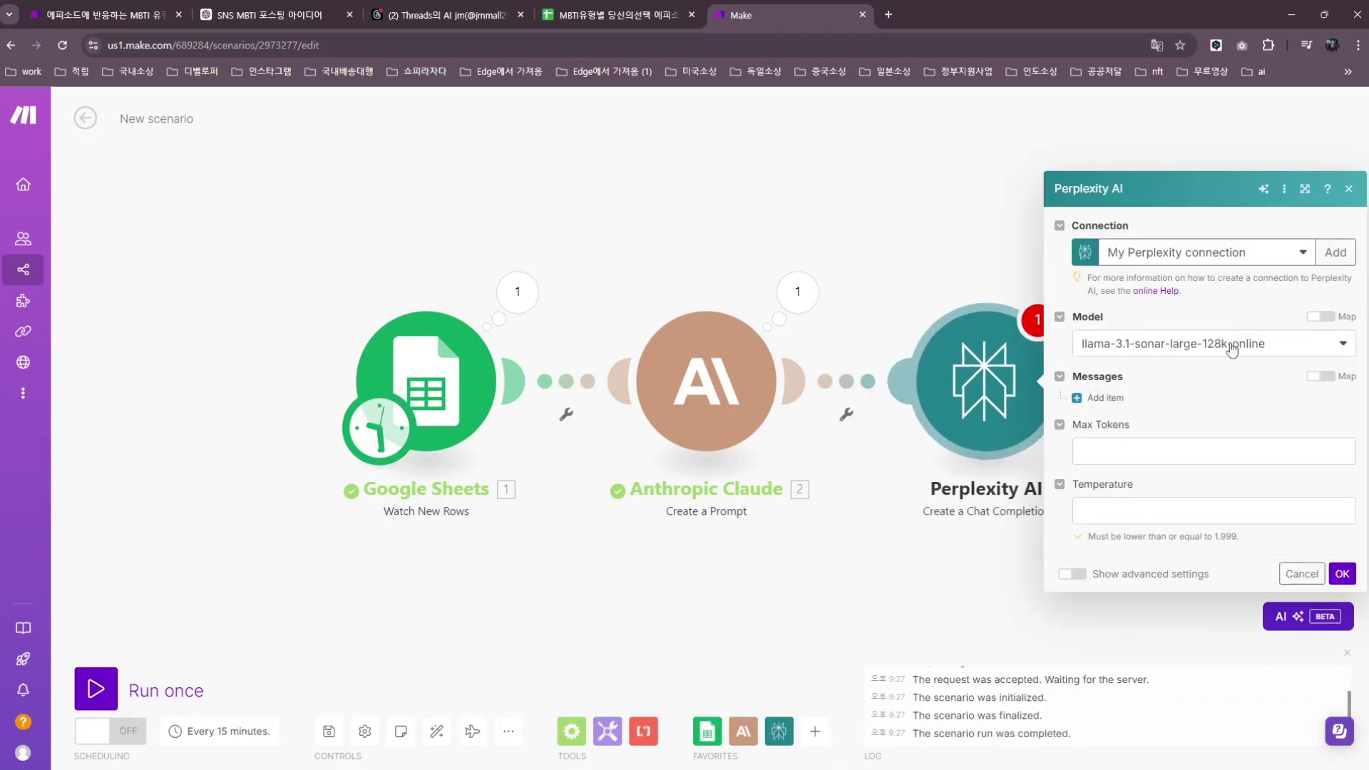
click(1294, 351)
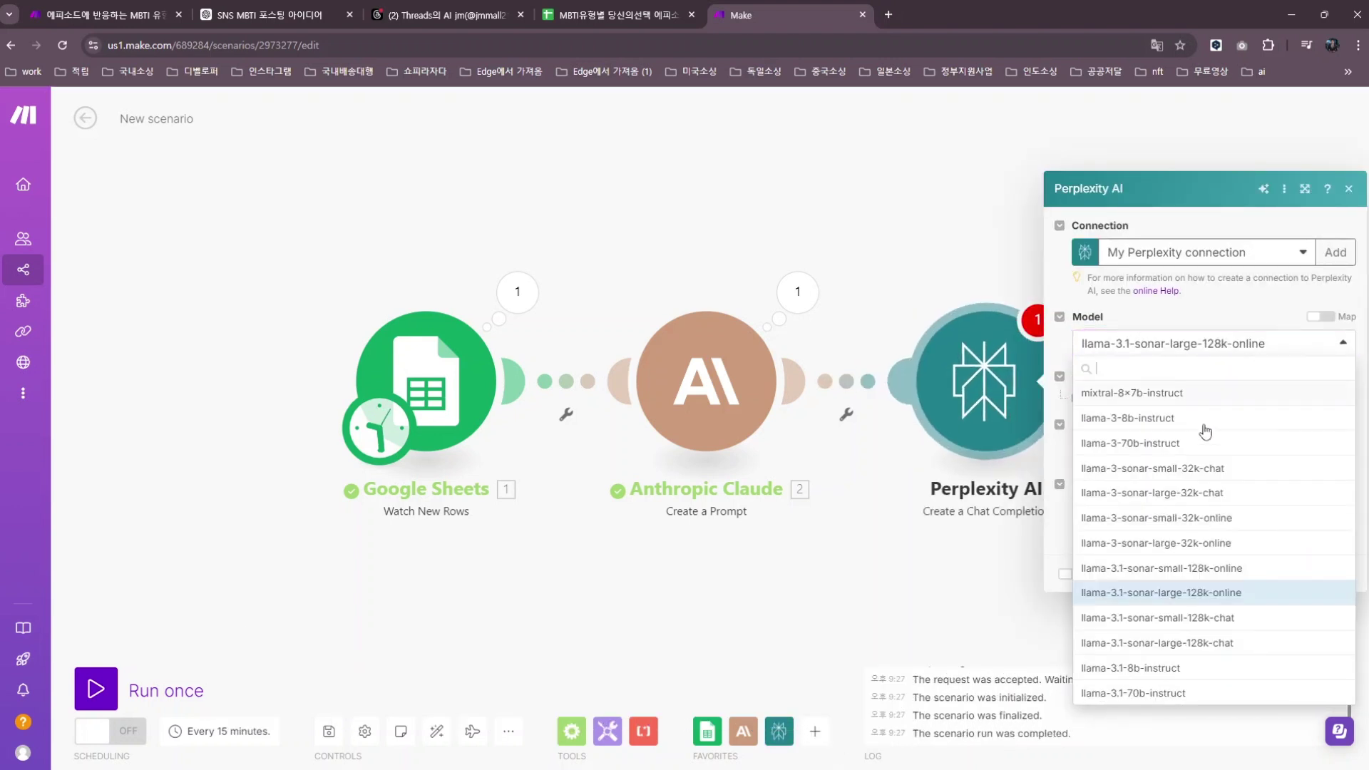
click(1175, 594)
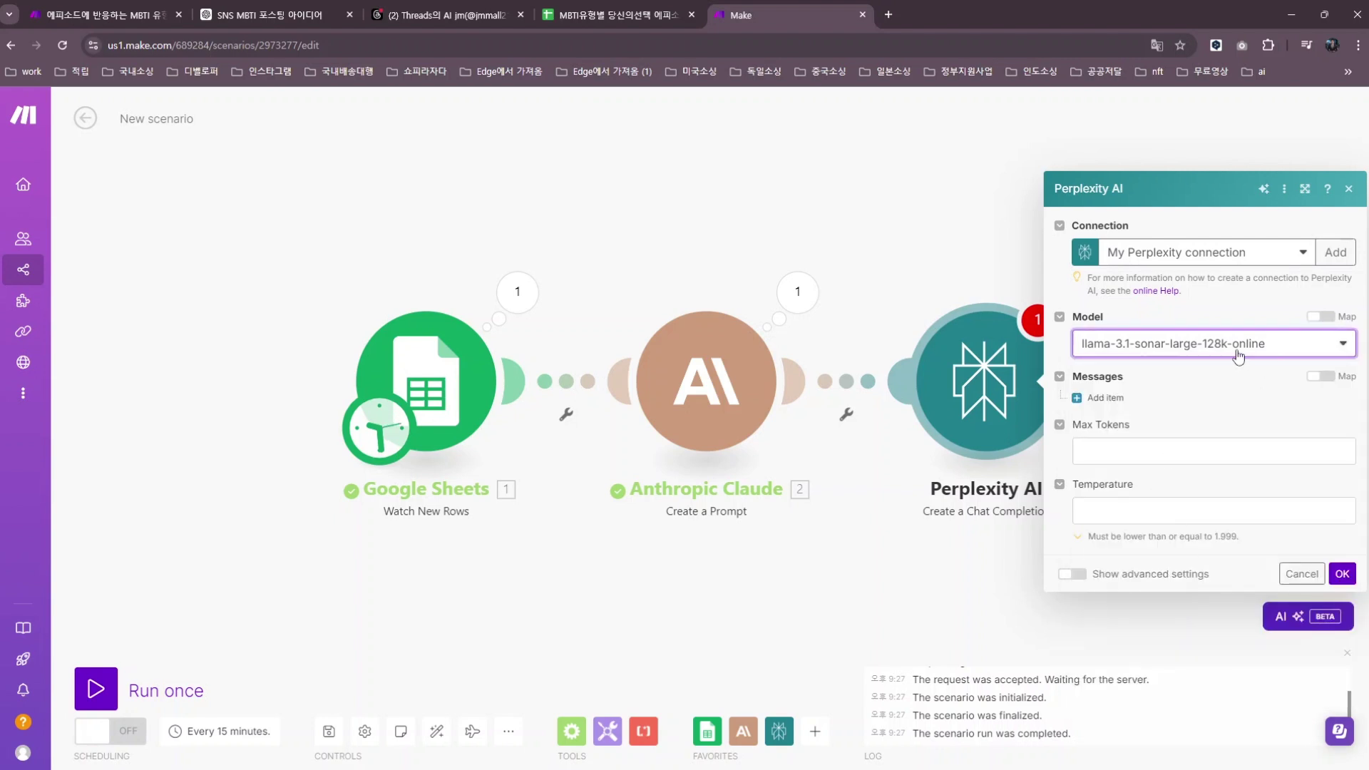
Add a message item to the Perplexity AI module and set its role to User
click(1098, 400)
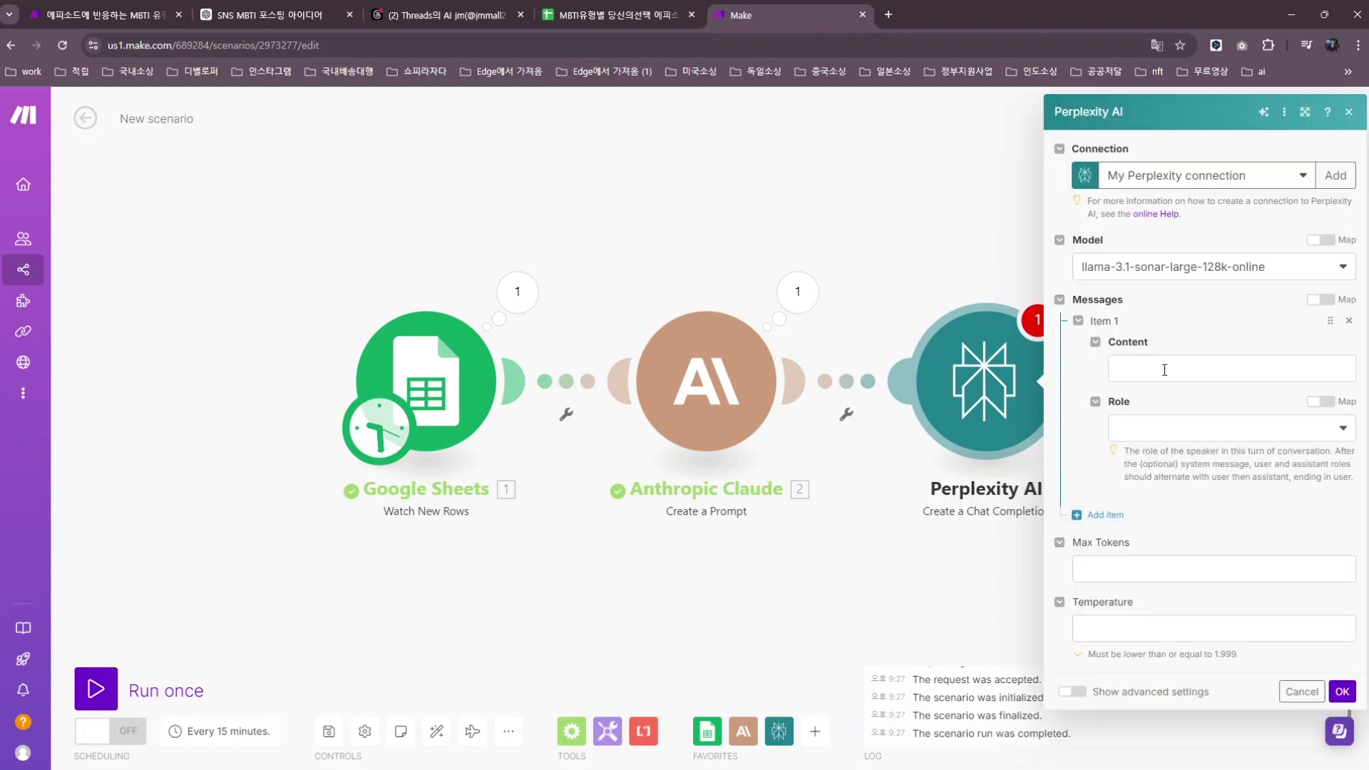
click(1164, 369)
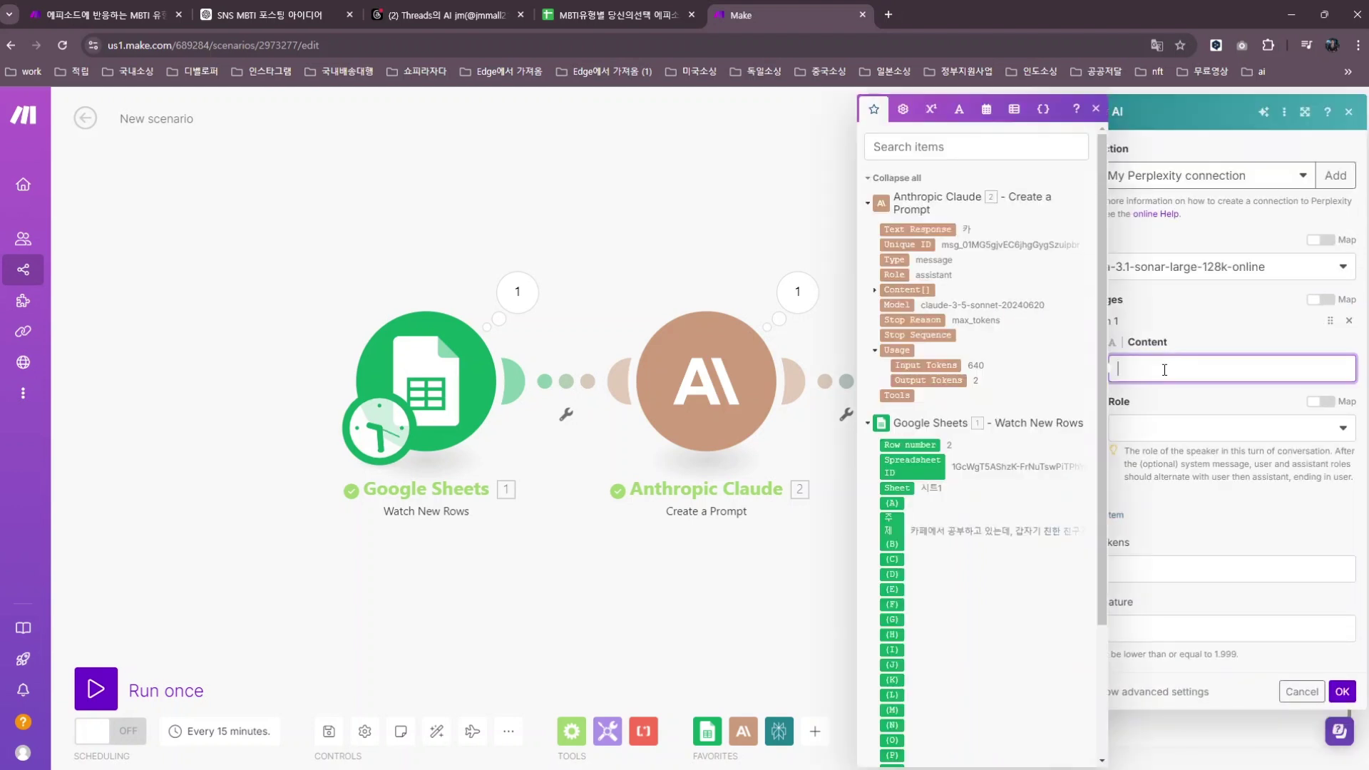
click(1152, 433)
click(1135, 452)
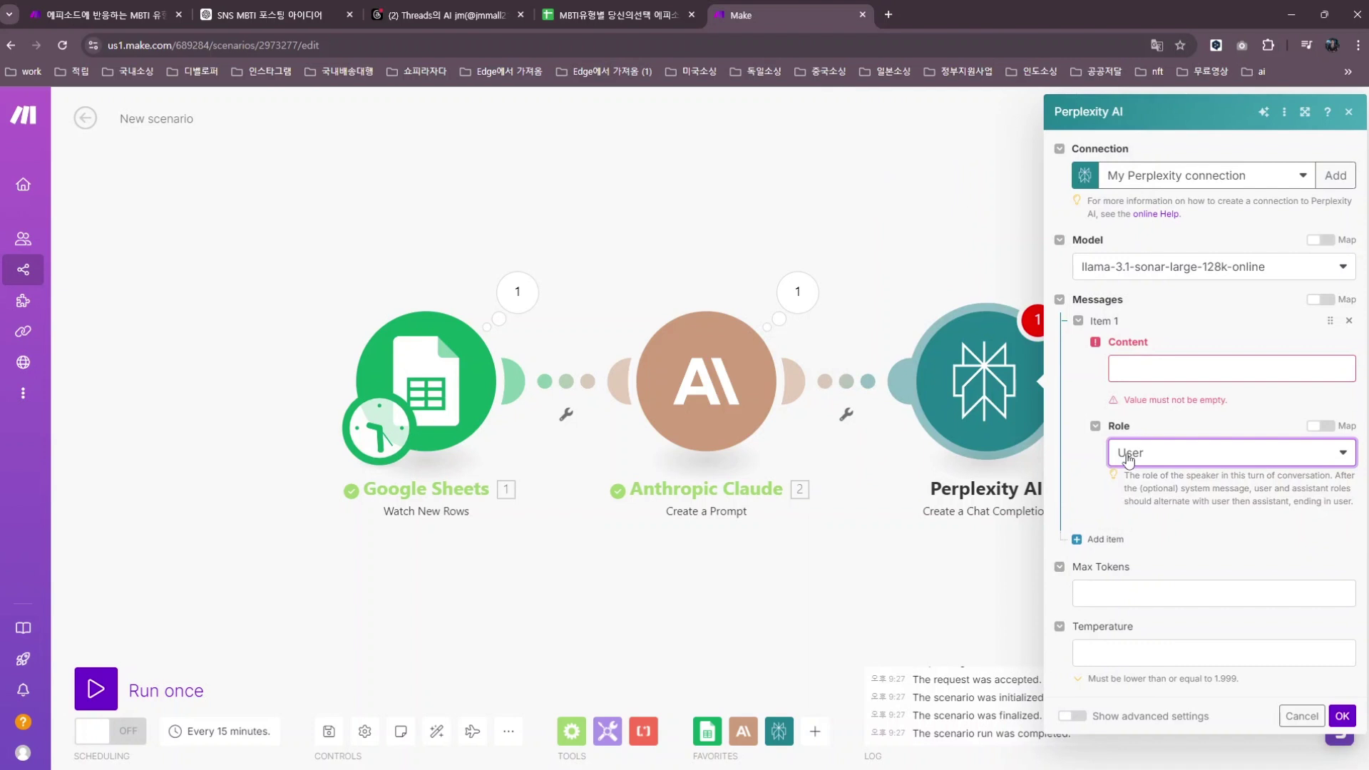
Copy the Threads prompt with the 450자 limit from the 에피소 notes in the text editor into the Perplexity message content
click(1141, 373)
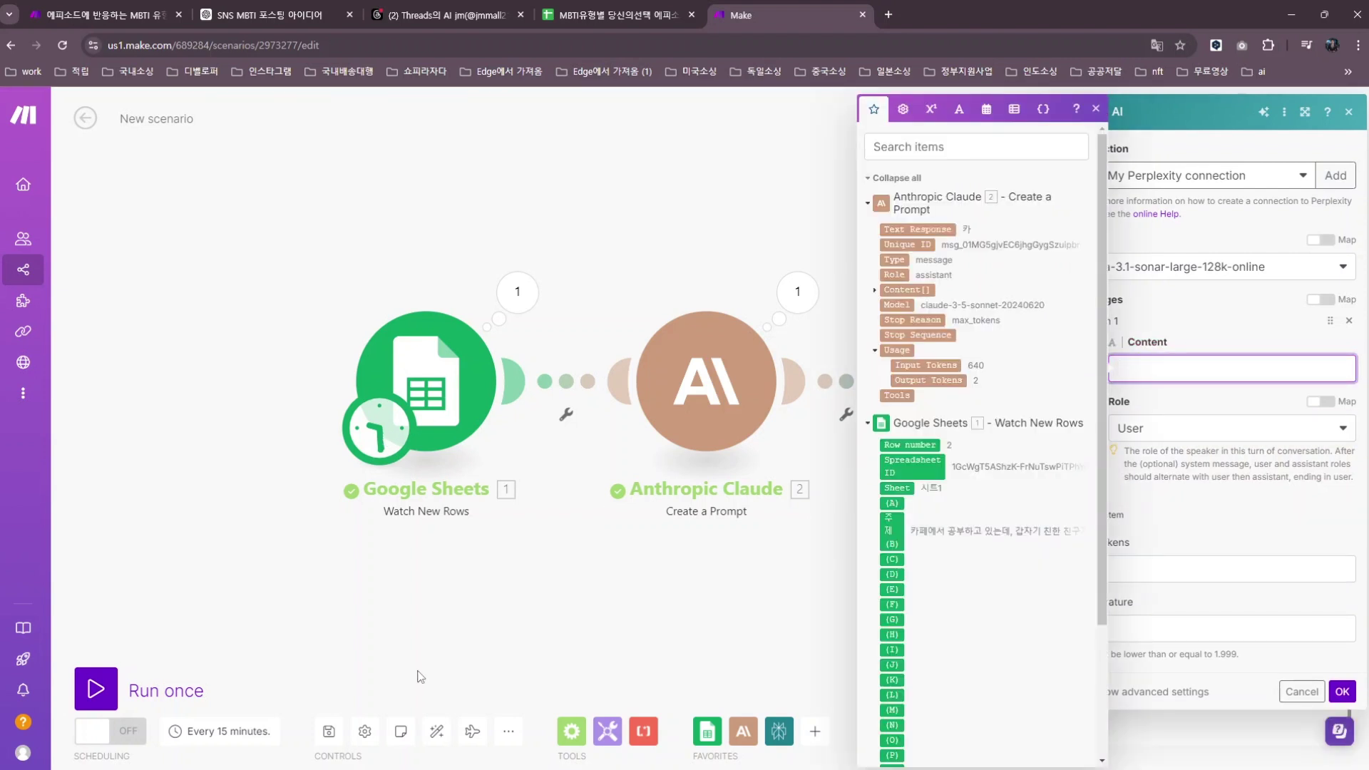
click(240, 758)
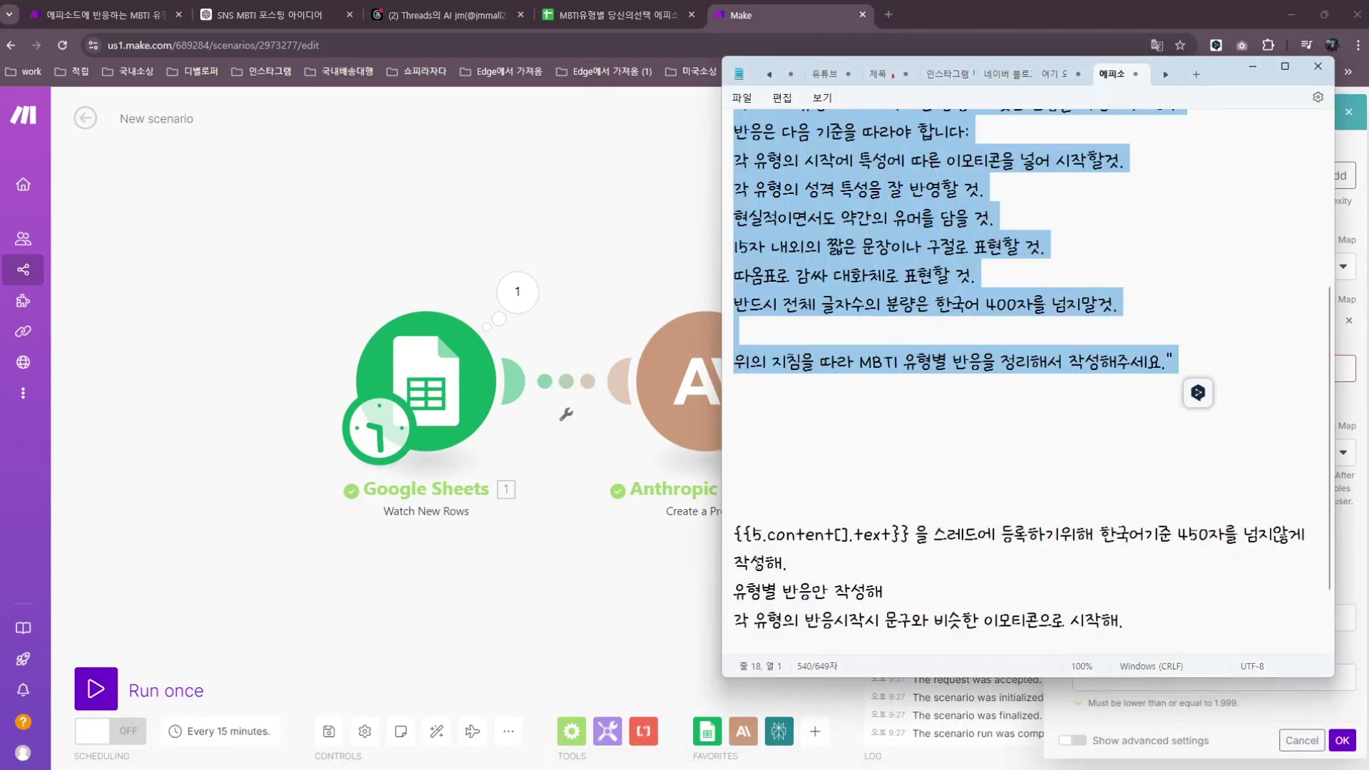
drag(738, 534, 1122, 619)
key(ctrl+c)
scroll(1123, 619, down, 1)
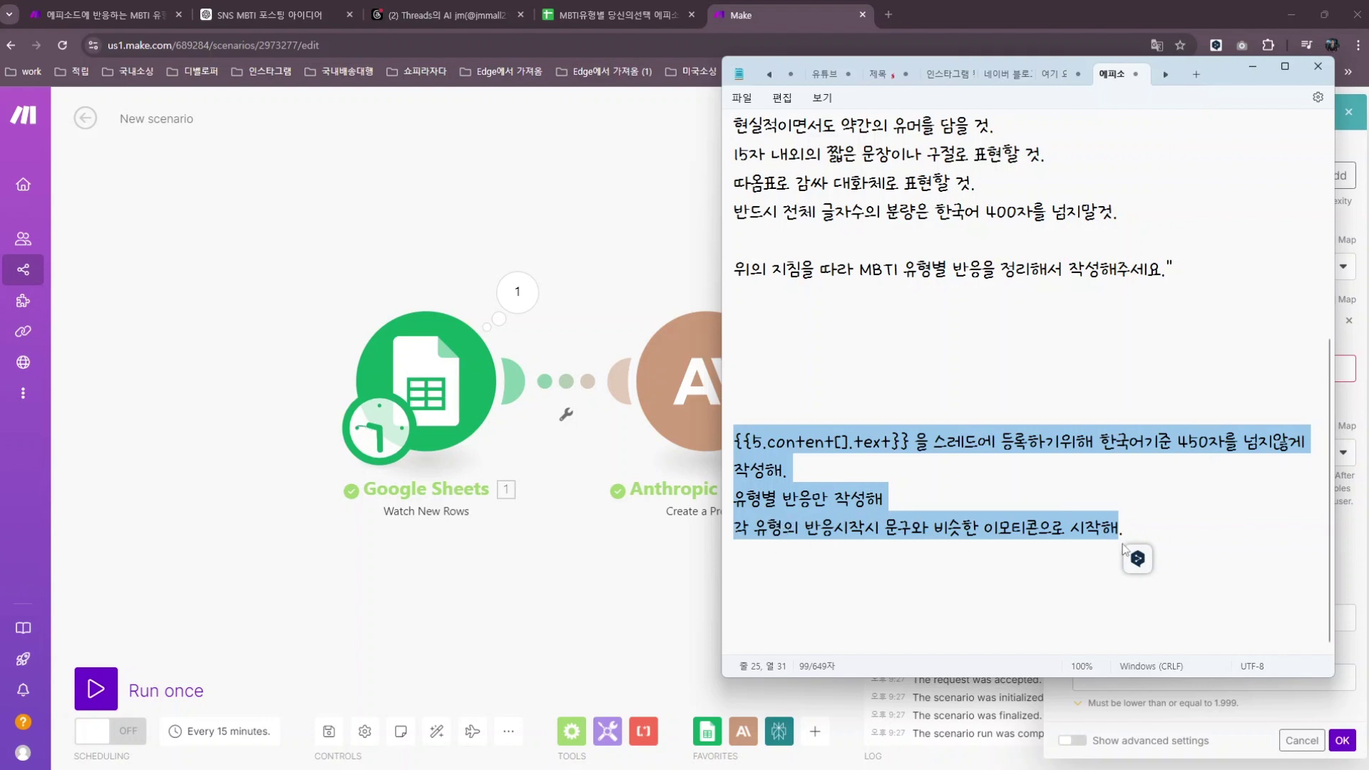
click(1251, 70)
click(1134, 368)
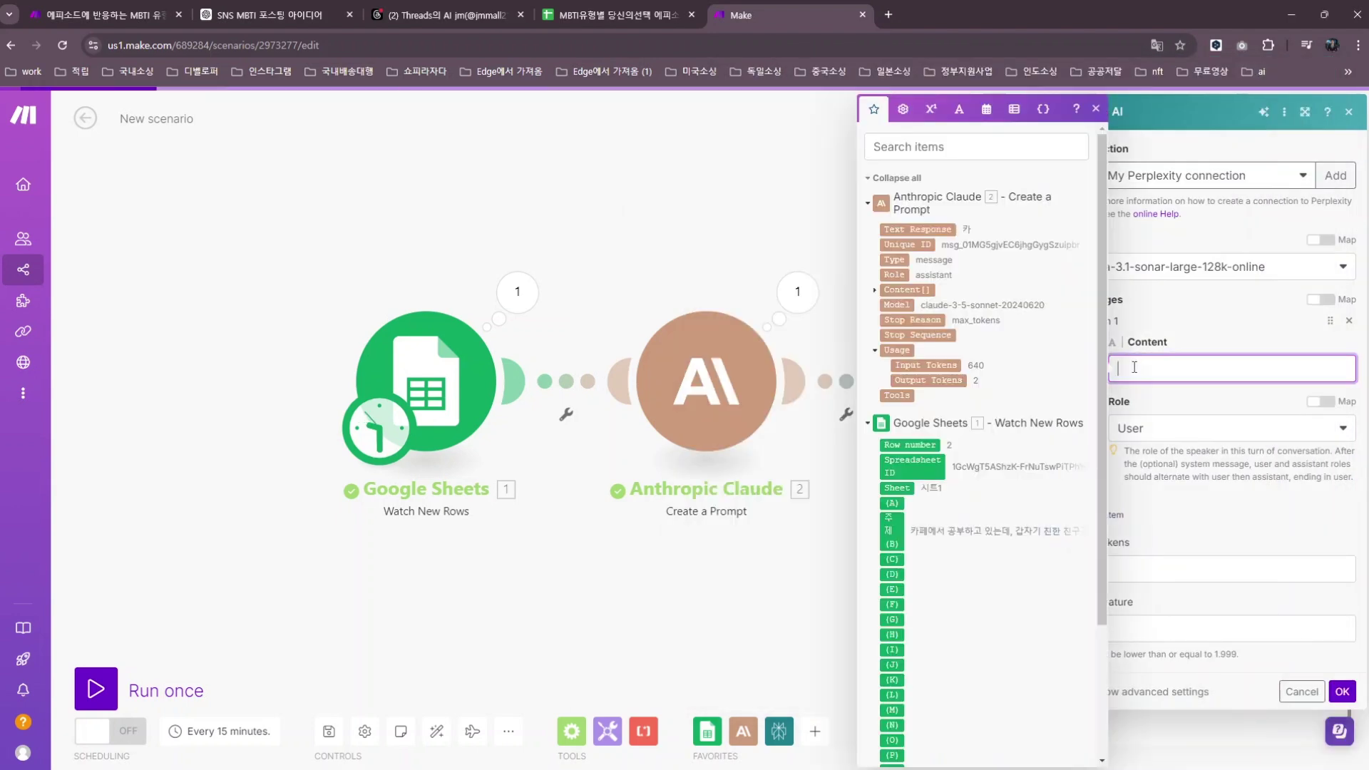
key(ctrl+v)
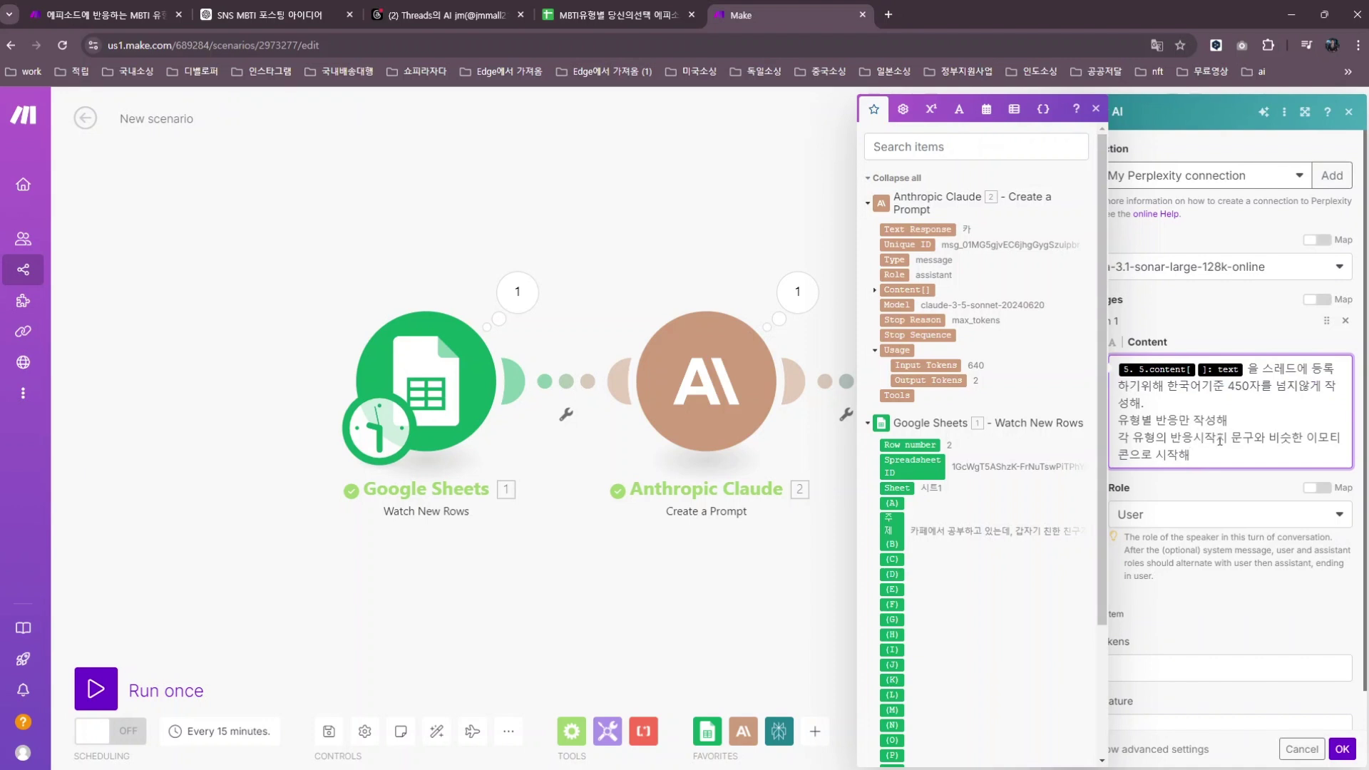
Replace the old variable at the start of the Perplexity message with Anthropic Claude's Content[]: Text field
click(1265, 376)
key(BackSpace)
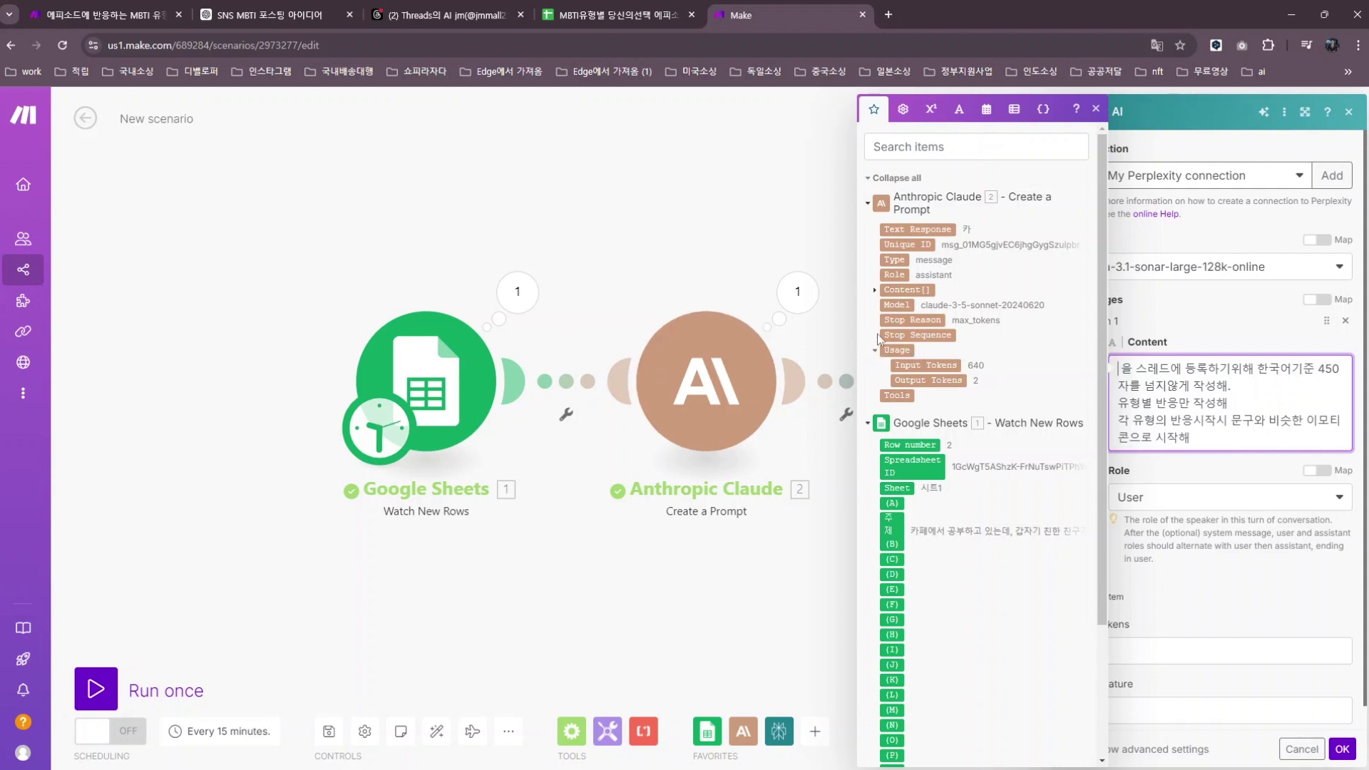
click(876, 291)
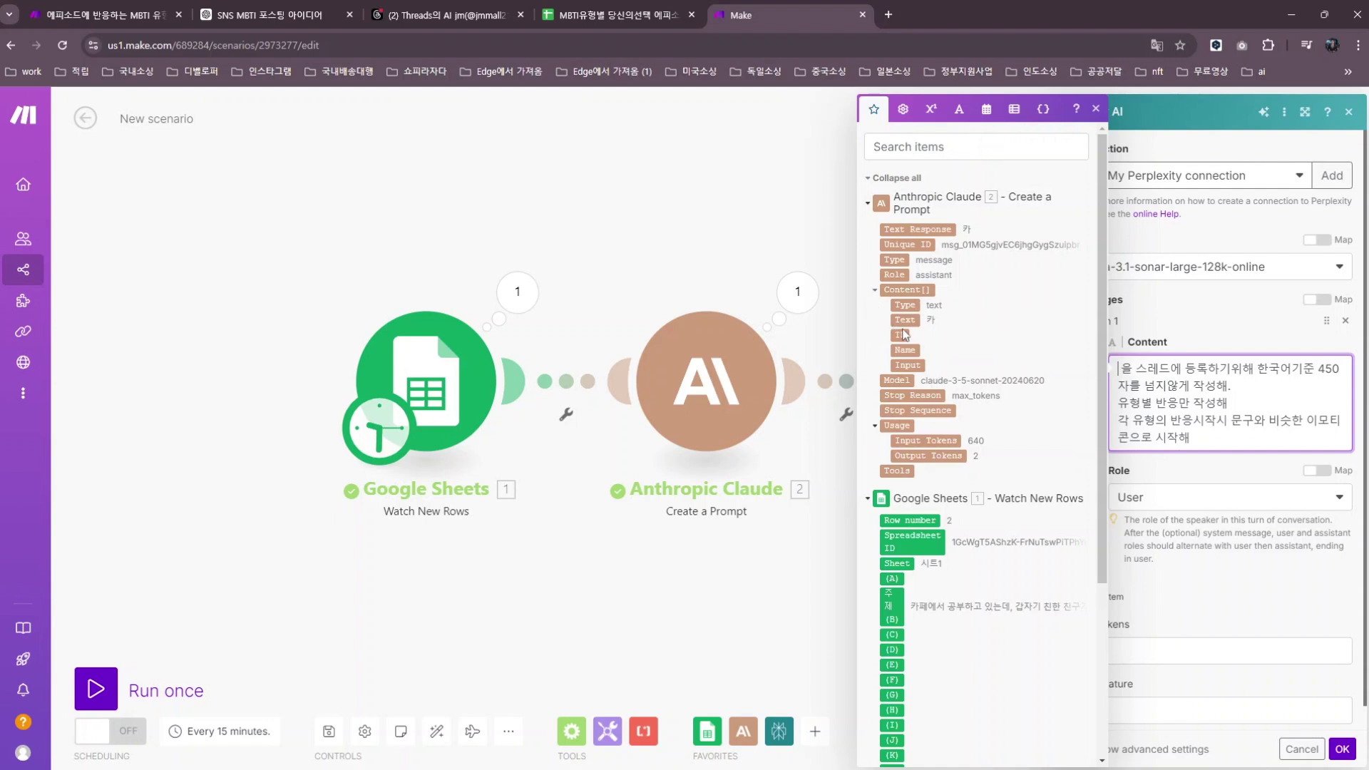
click(906, 320)
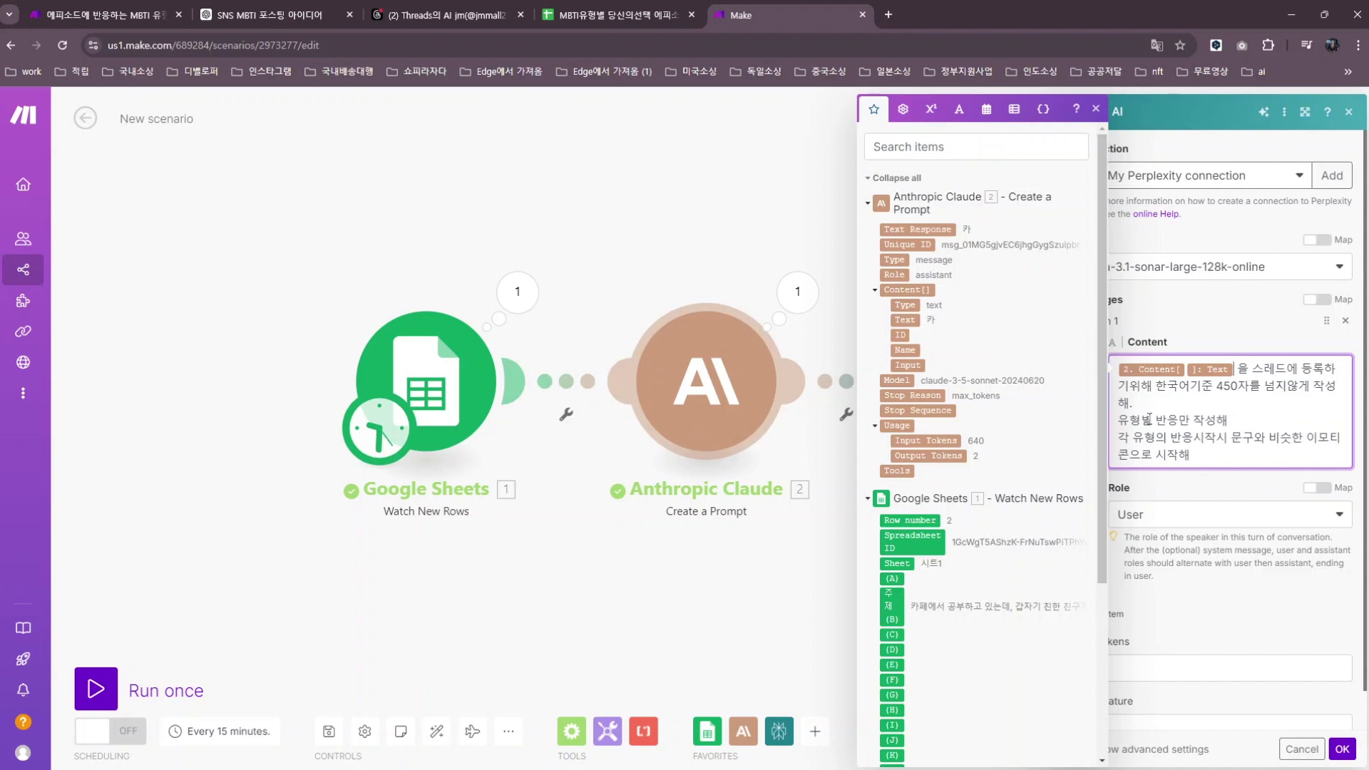
Set the Perplexity module's Max Tokens to 2000 and confirm its settings
click(1186, 599)
click(1110, 666)
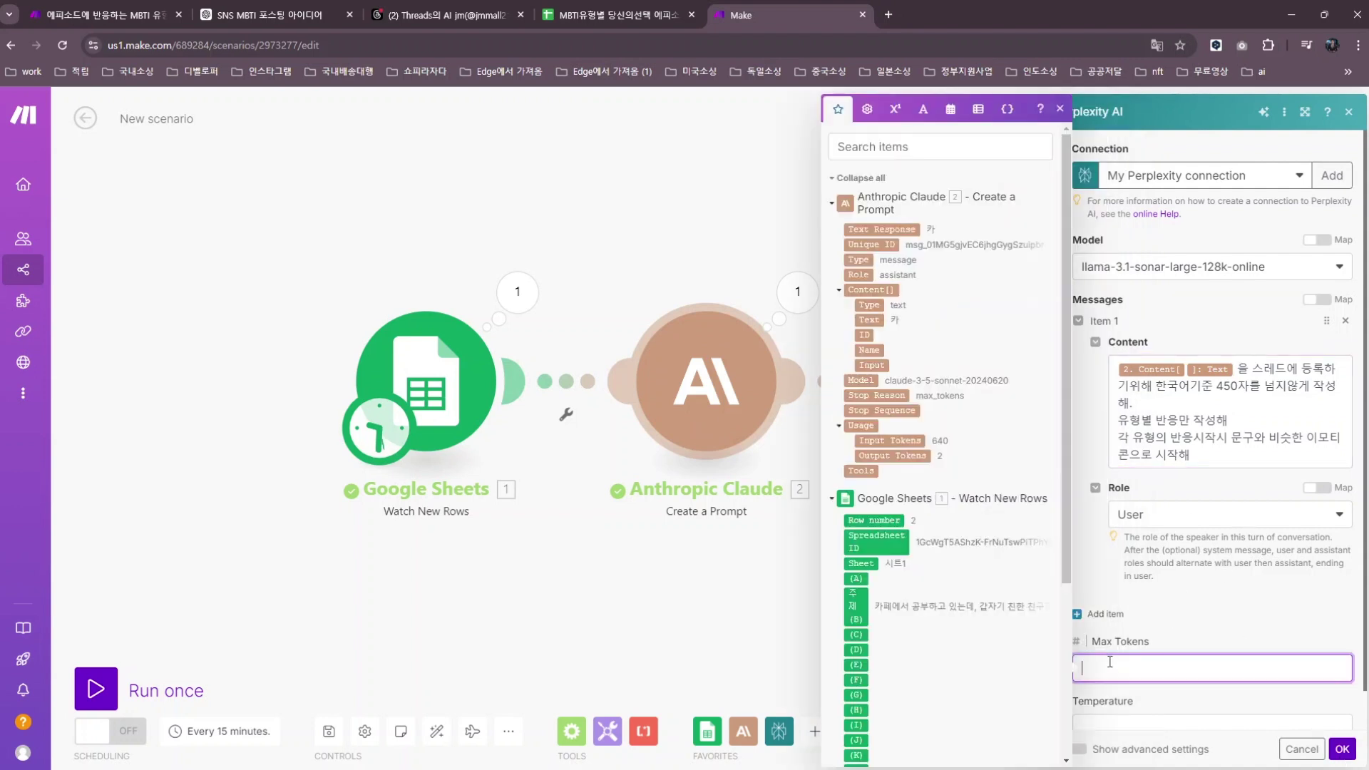
text(22)
text(000)
scroll(1179, 607, down, 1)
click(1315, 753)
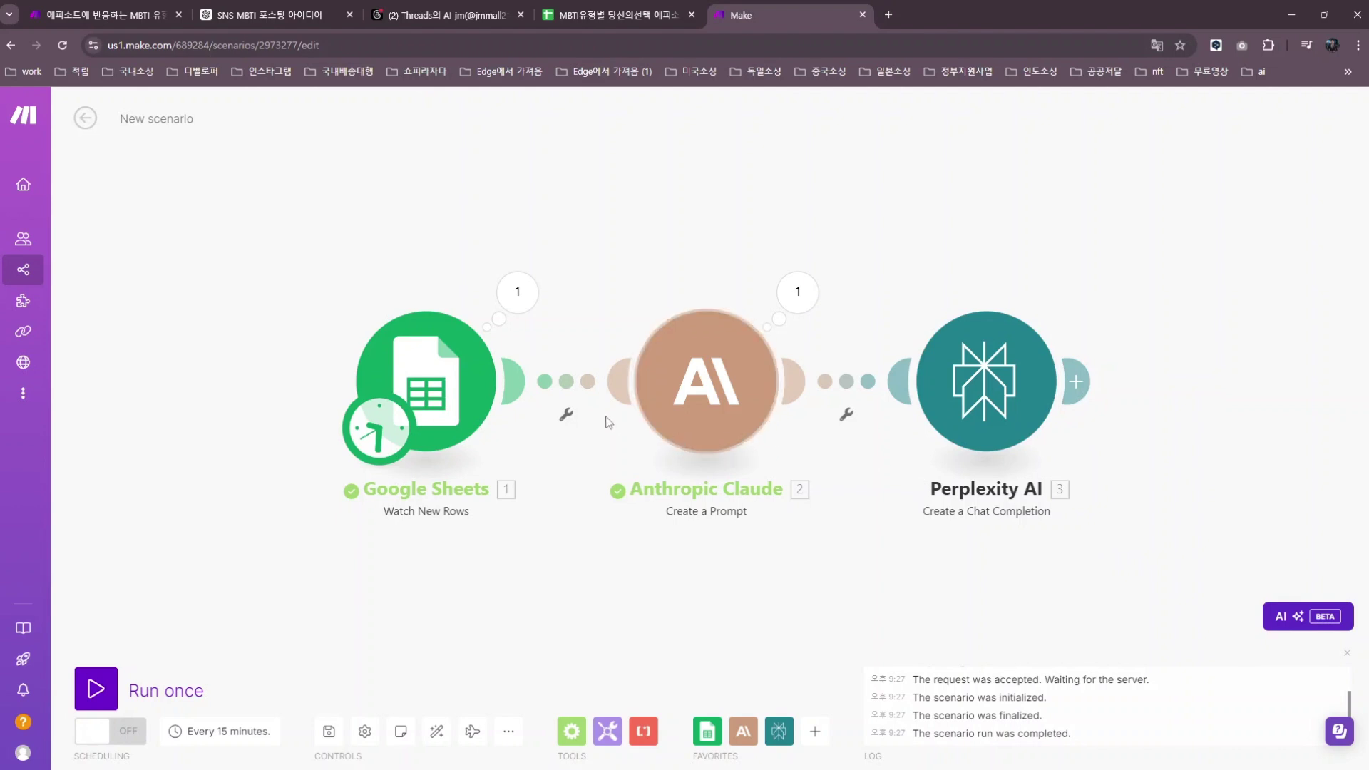
Review the Anthropic Claude module's full prompt text, including its episode variables and length limit, and close its settings
click(706, 403)
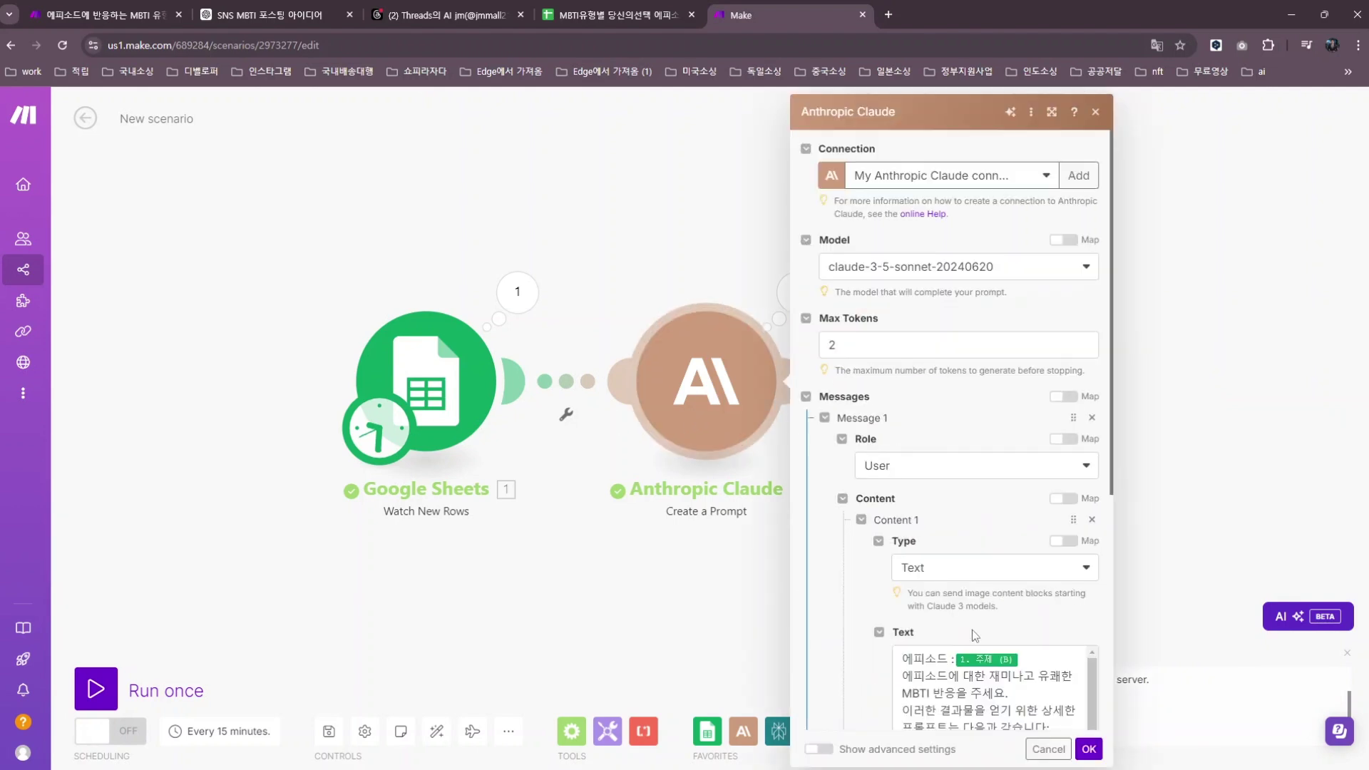
scroll(976, 634, down, 3)
scroll(971, 574, down, 3)
scroll(970, 574, up, 3)
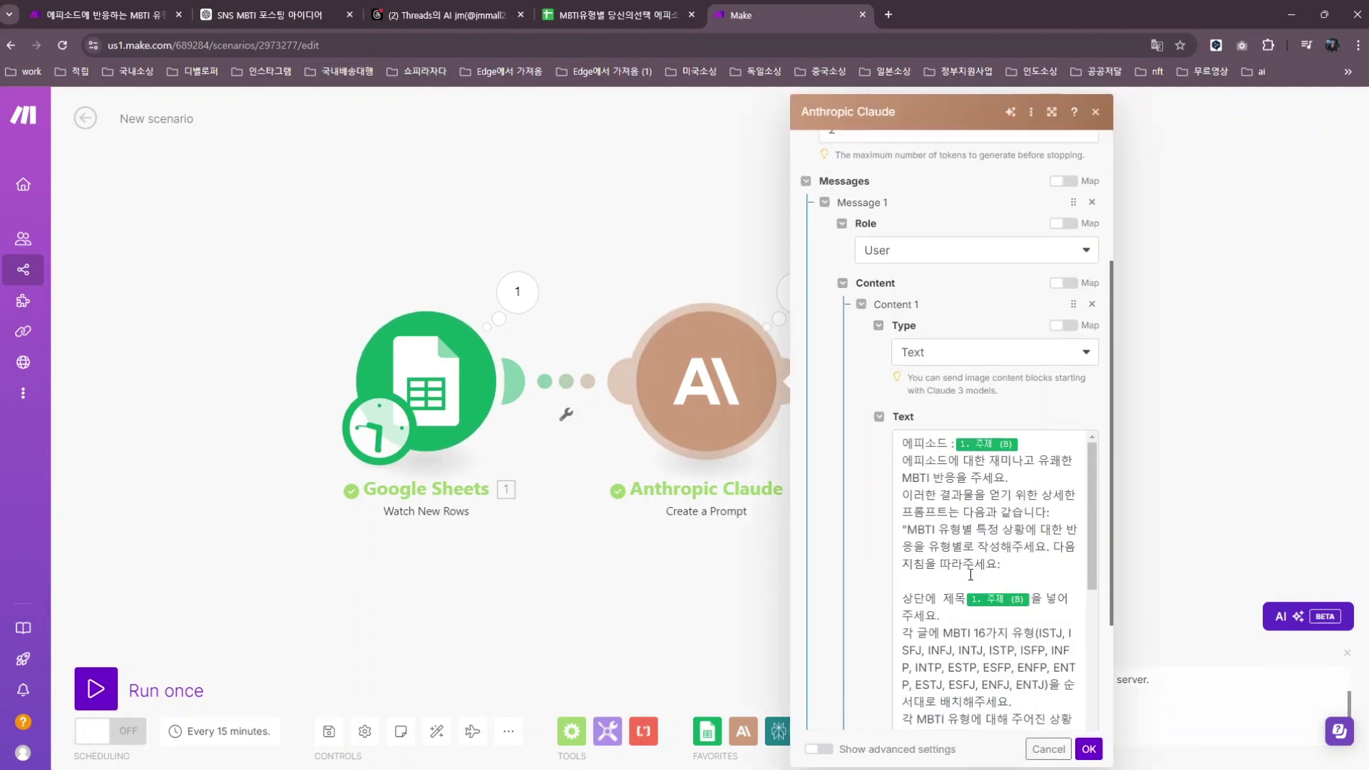
scroll(948, 501, down, 5)
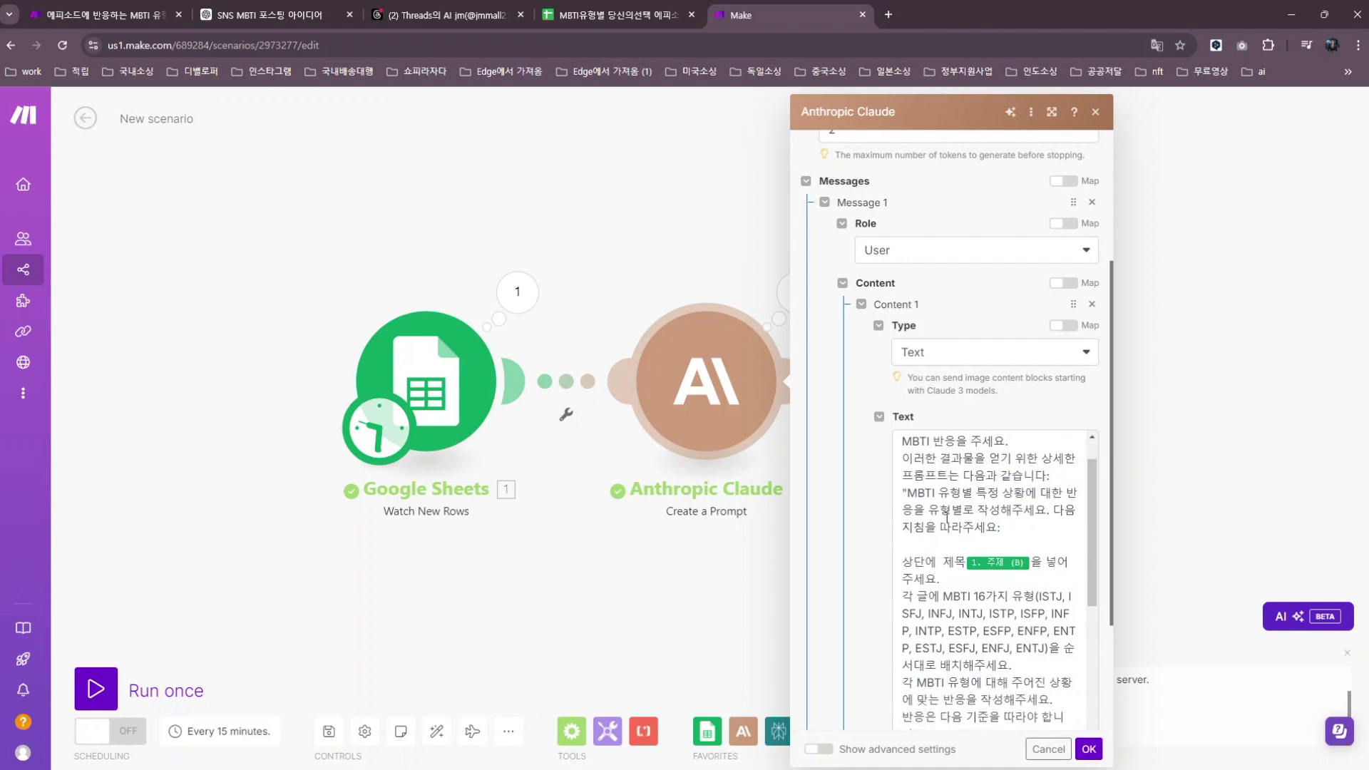
scroll(982, 521, down, 5)
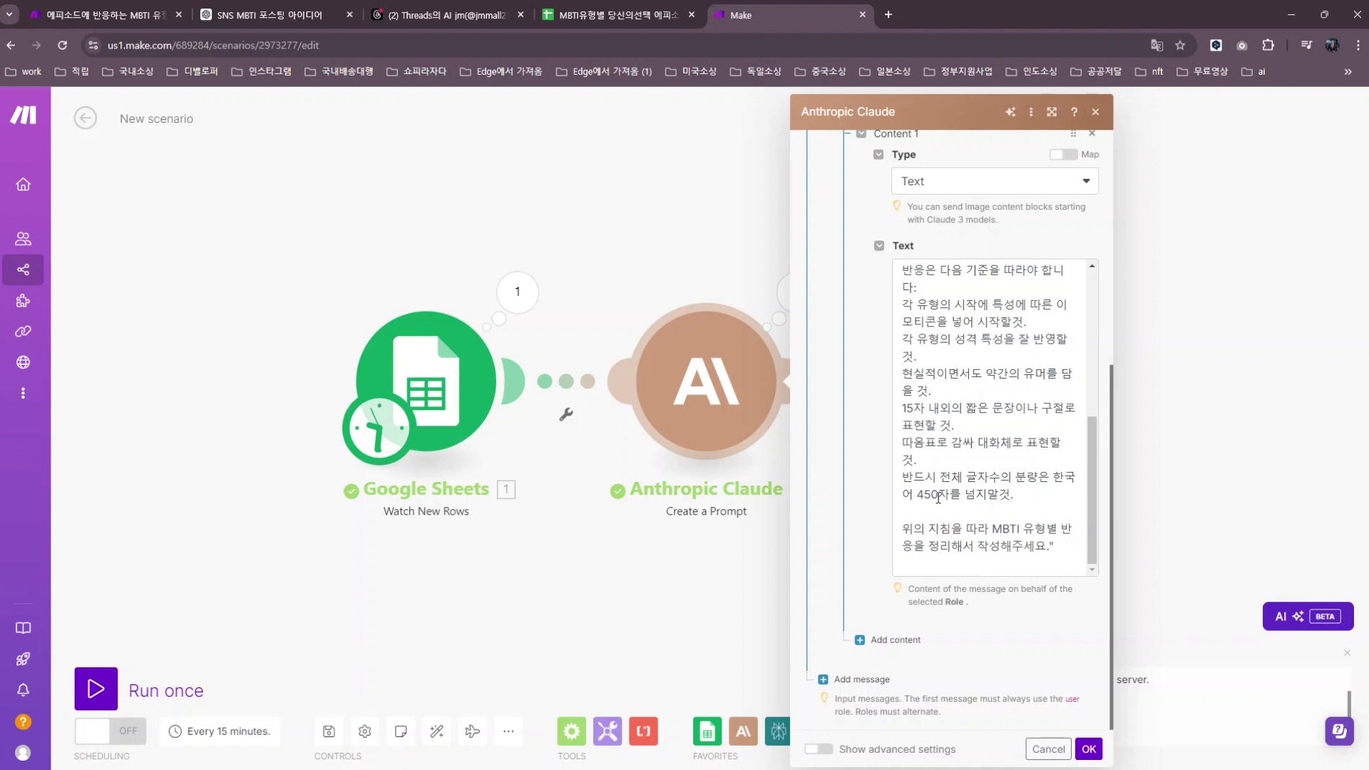
scroll(938, 497, up, 6)
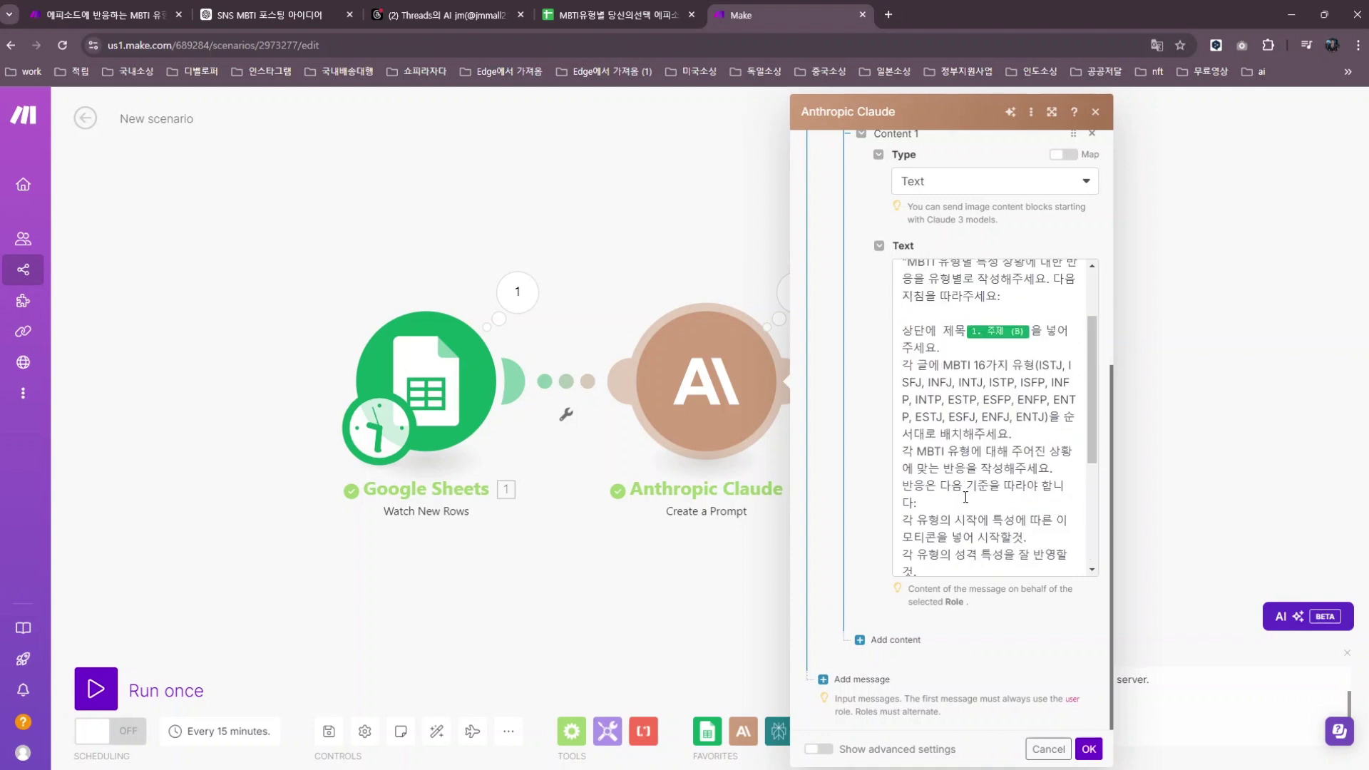
click(1157, 45)
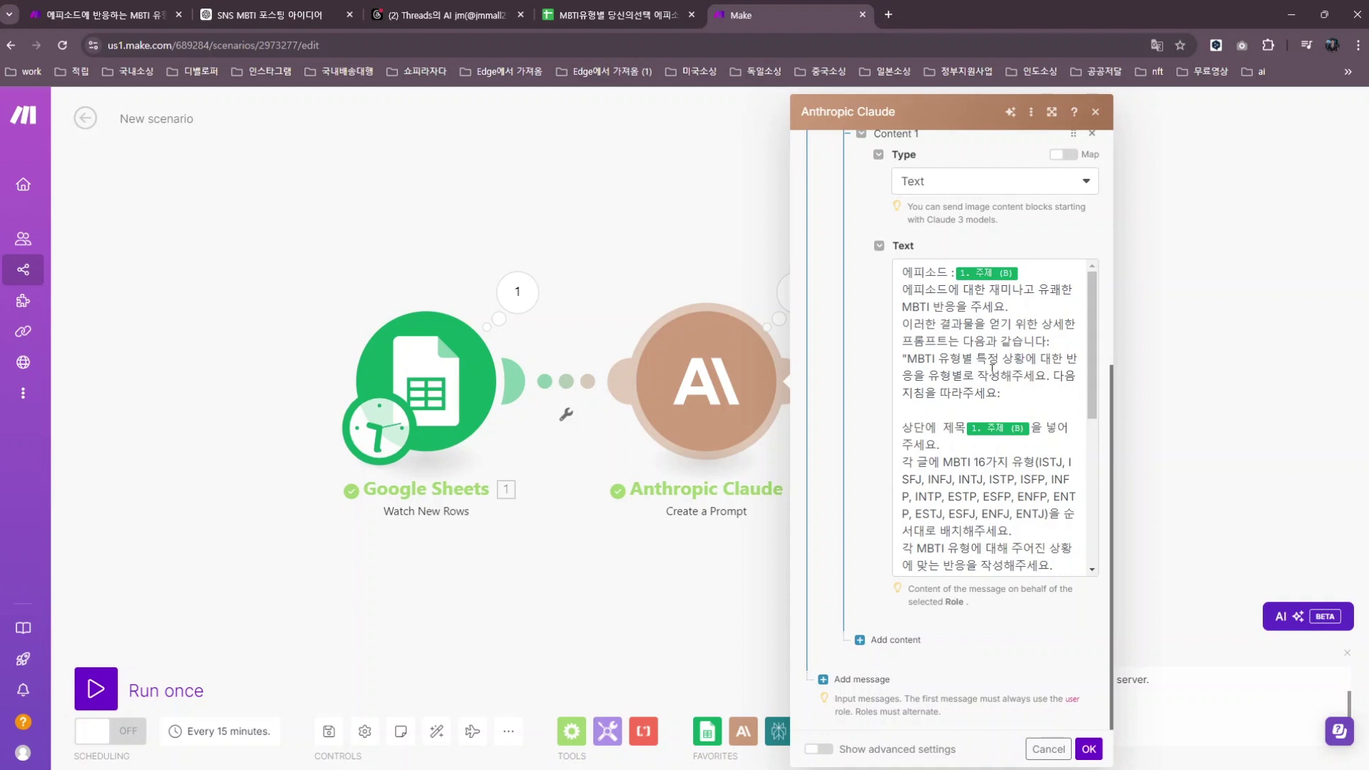
scroll(963, 447, down, 1)
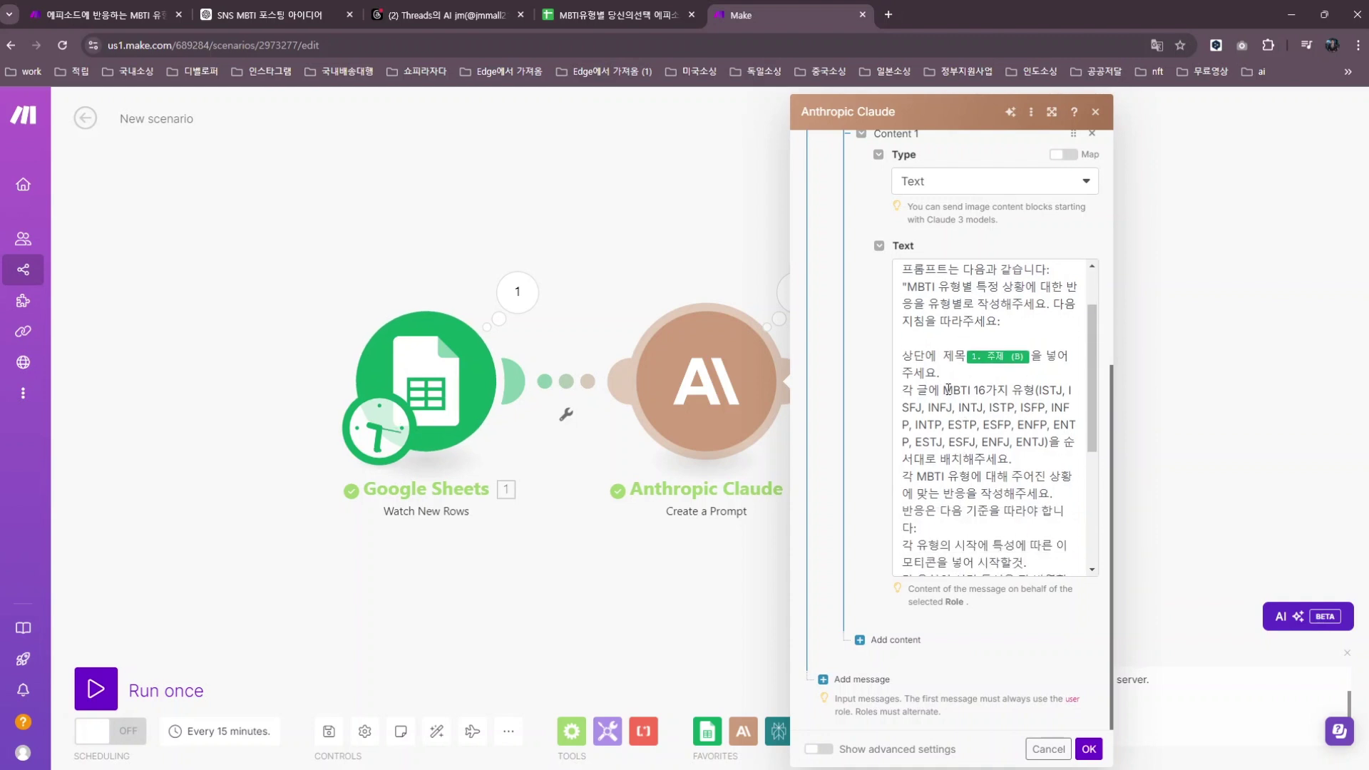
scroll(933, 424, down, 1)
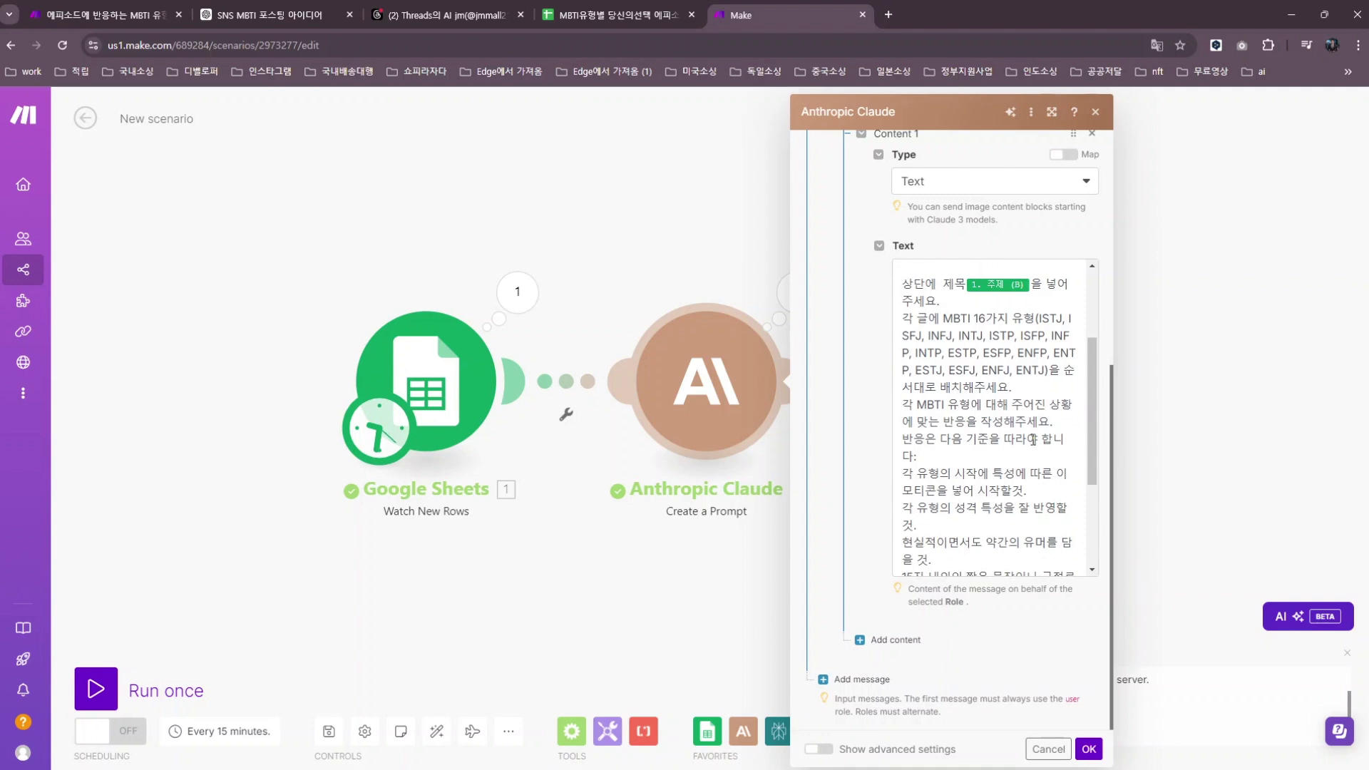
scroll(959, 481, down, 3)
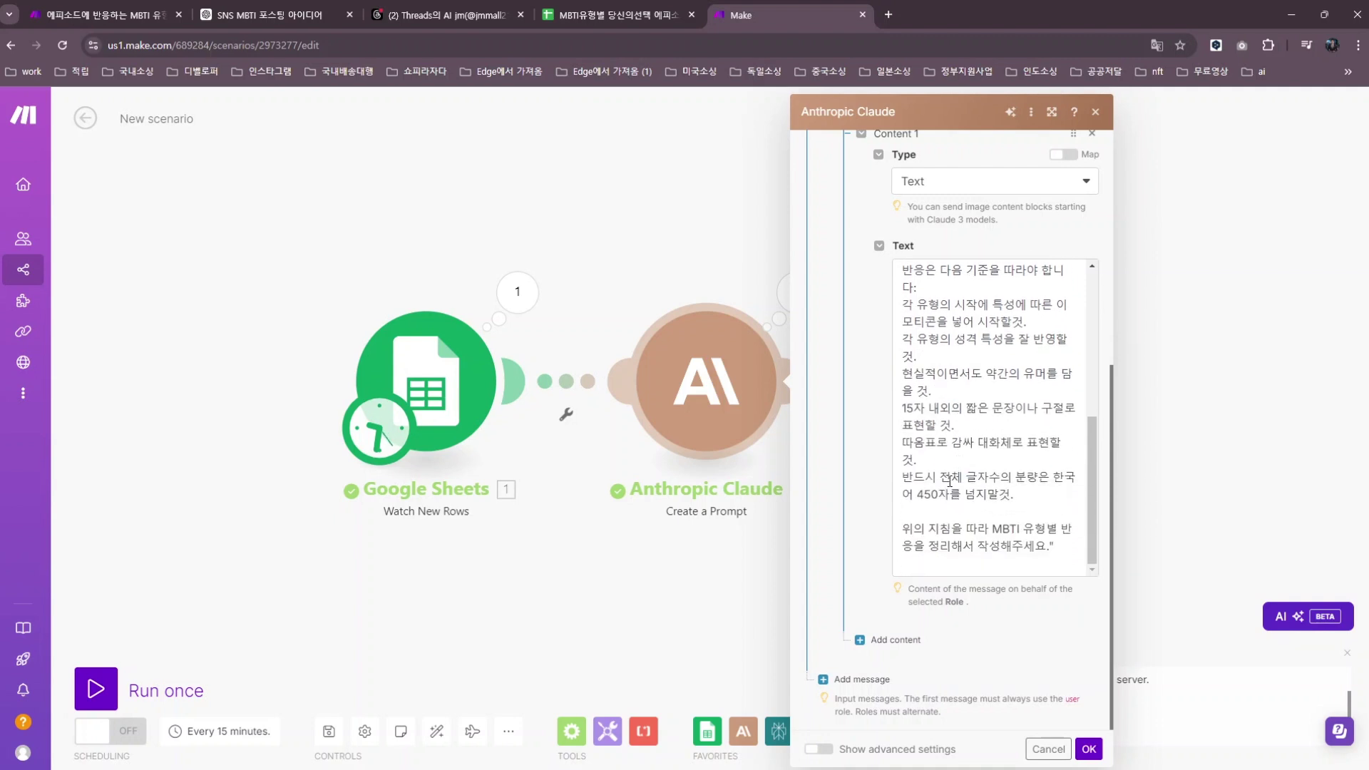
click(1084, 751)
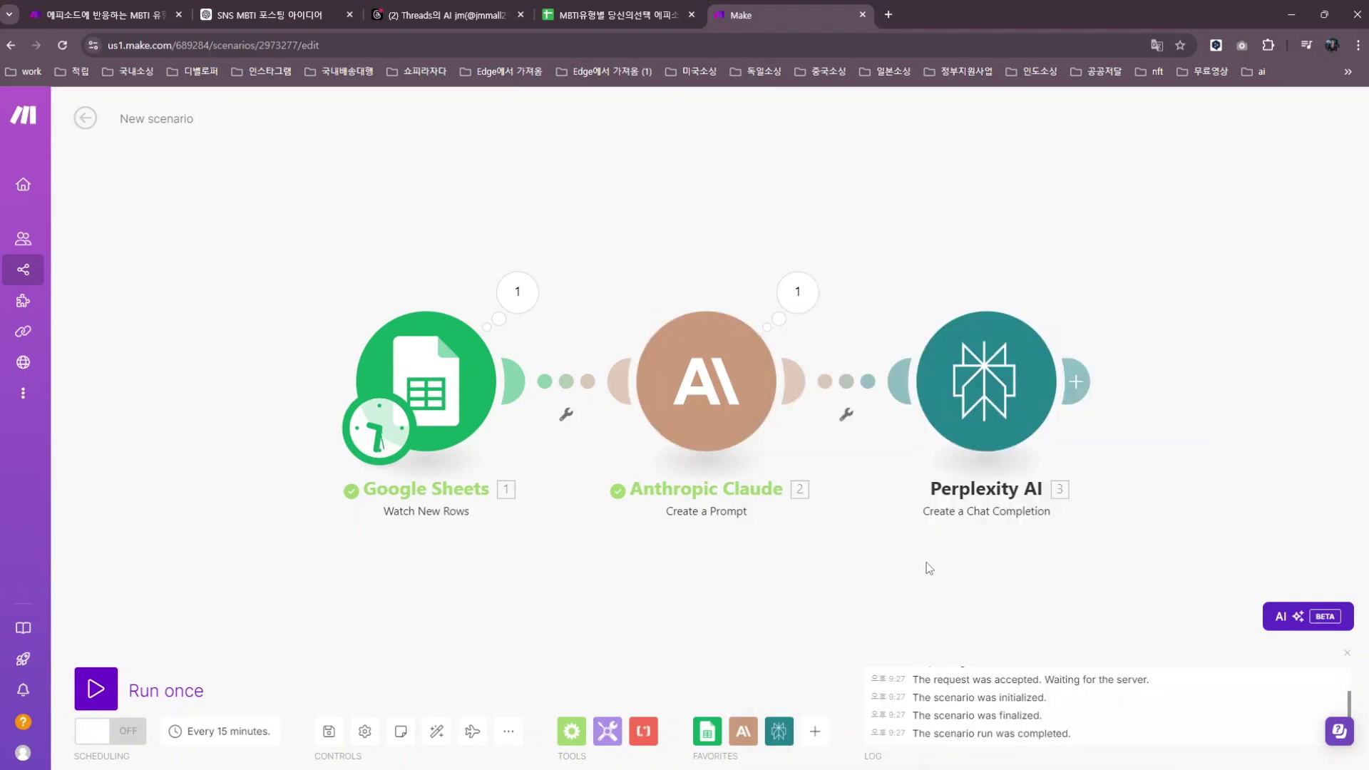
Save the scenario, run it once, and expand the Perplexity AI output down to the first choice's message content
click(328, 733)
click(96, 689)
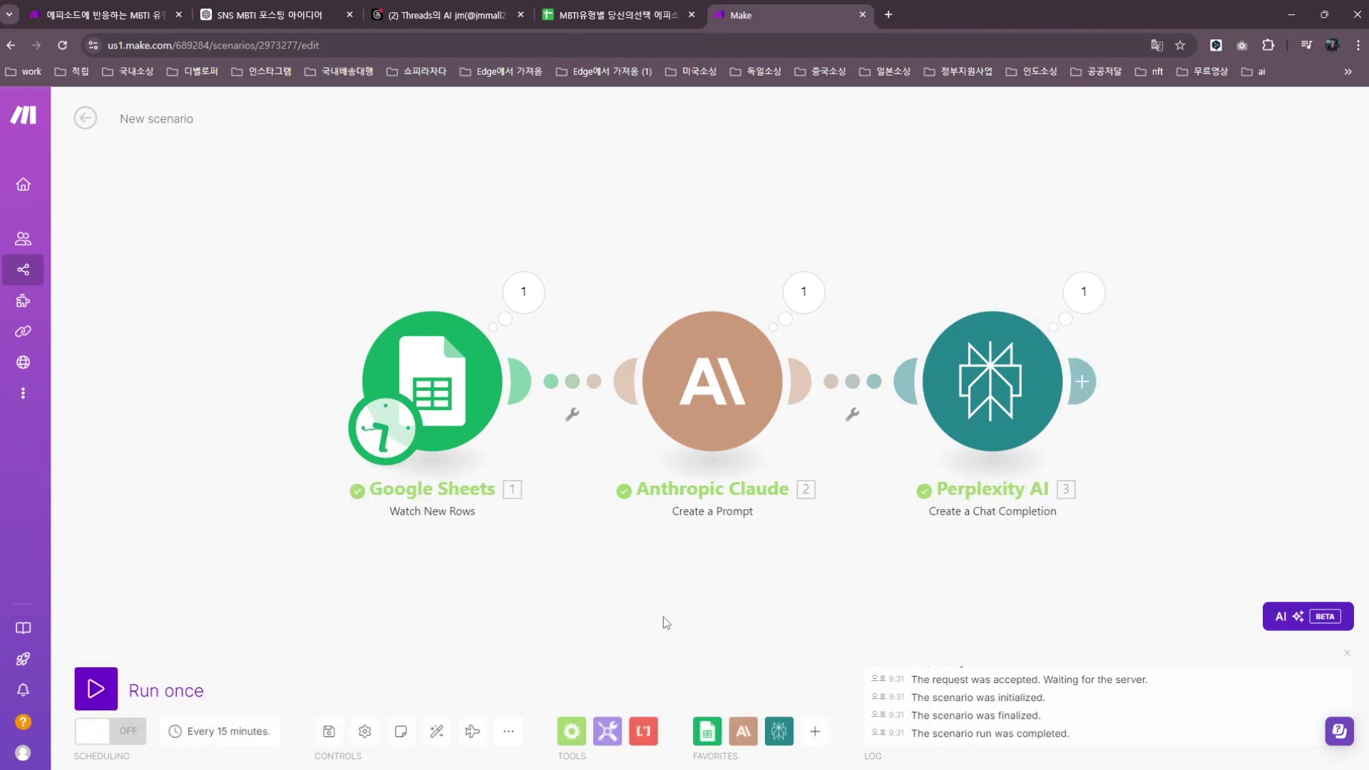
click(1088, 296)
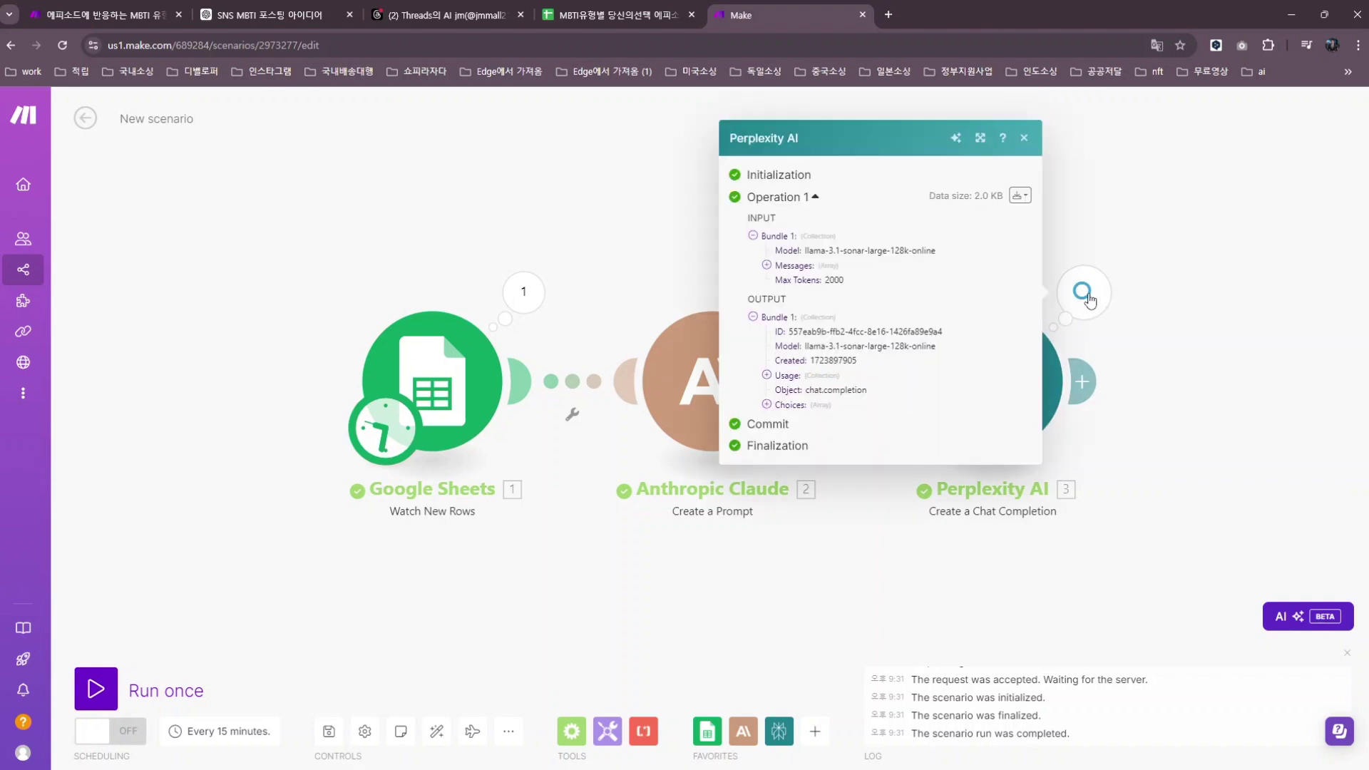
click(768, 406)
click(781, 420)
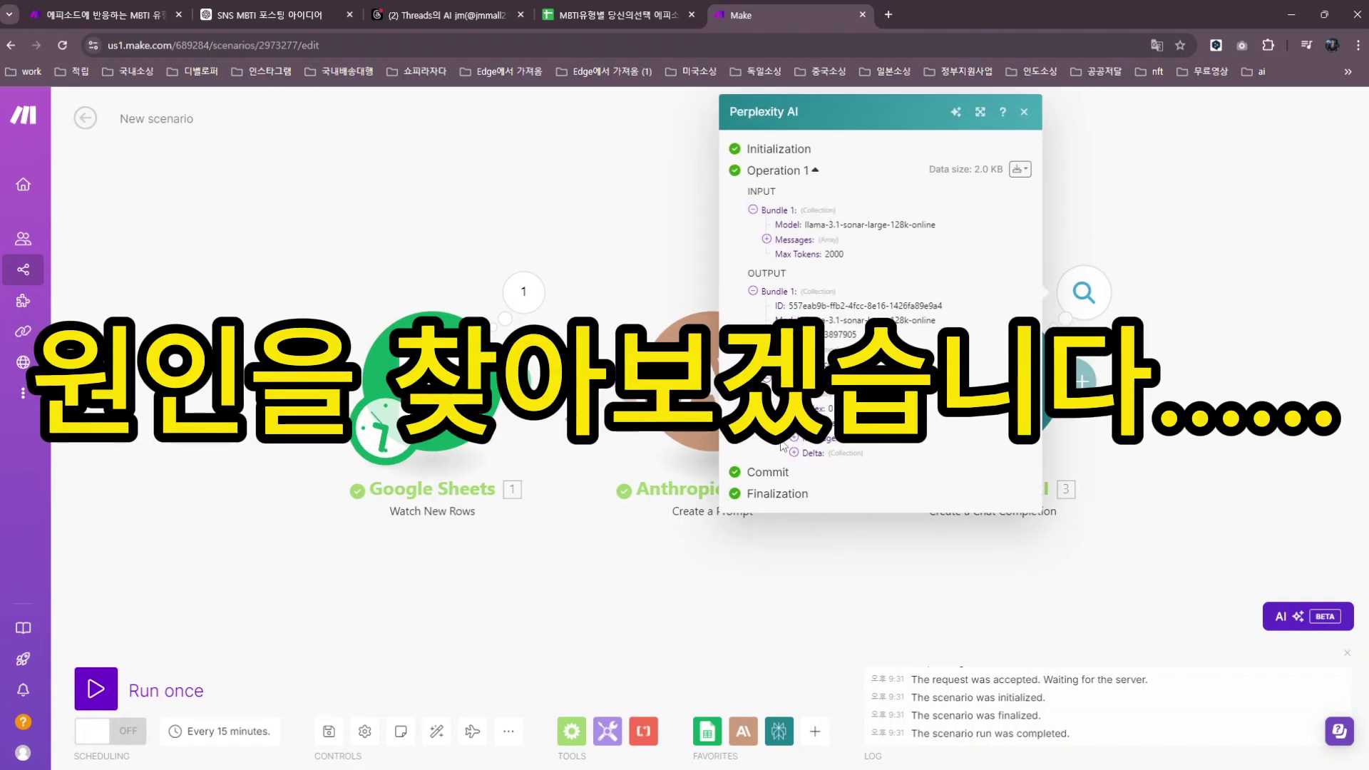
click(797, 440)
scroll(831, 529, down, 3)
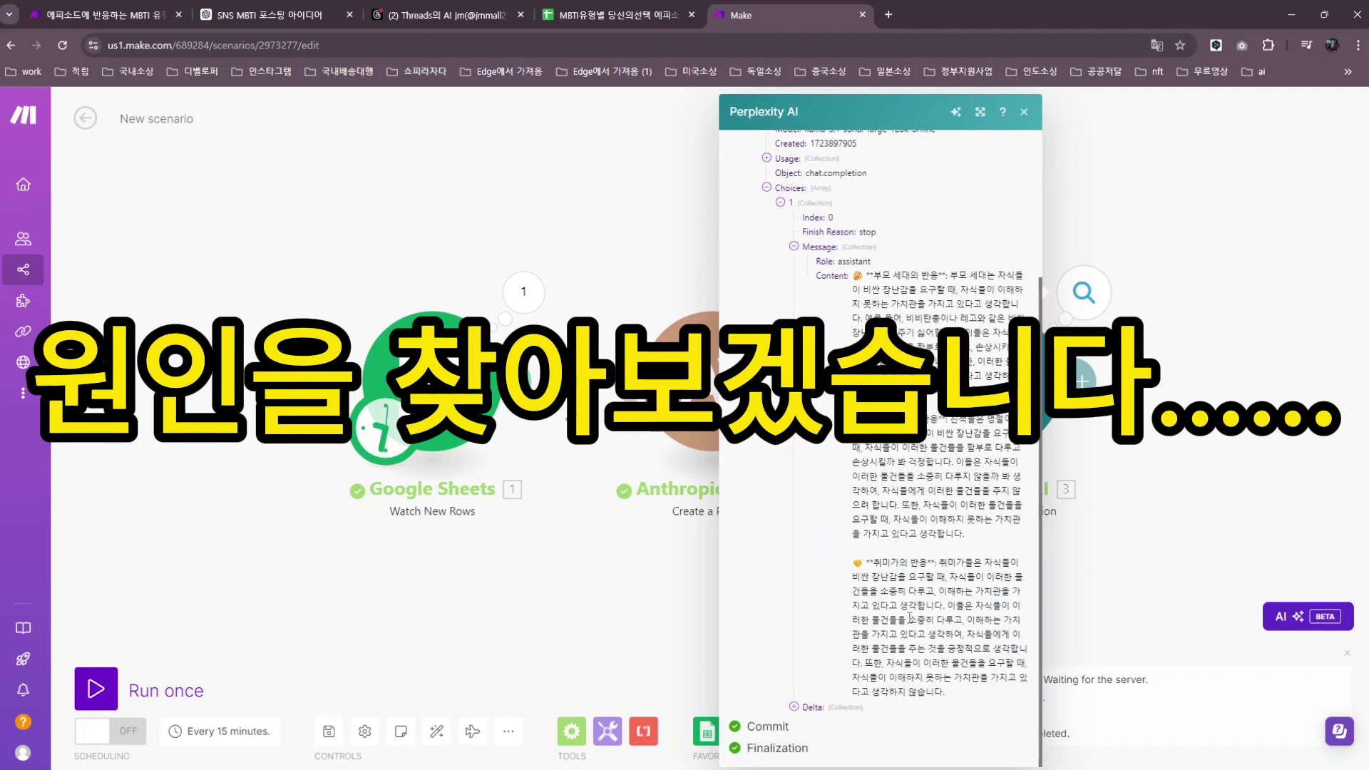
Examine the Perplexity AI run's input bundle, expanding the message content that was sent to the model
scroll(910, 618, up, 5)
scroll(907, 619, up, 3)
scroll(904, 622, down, 10)
scroll(904, 621, up, 2)
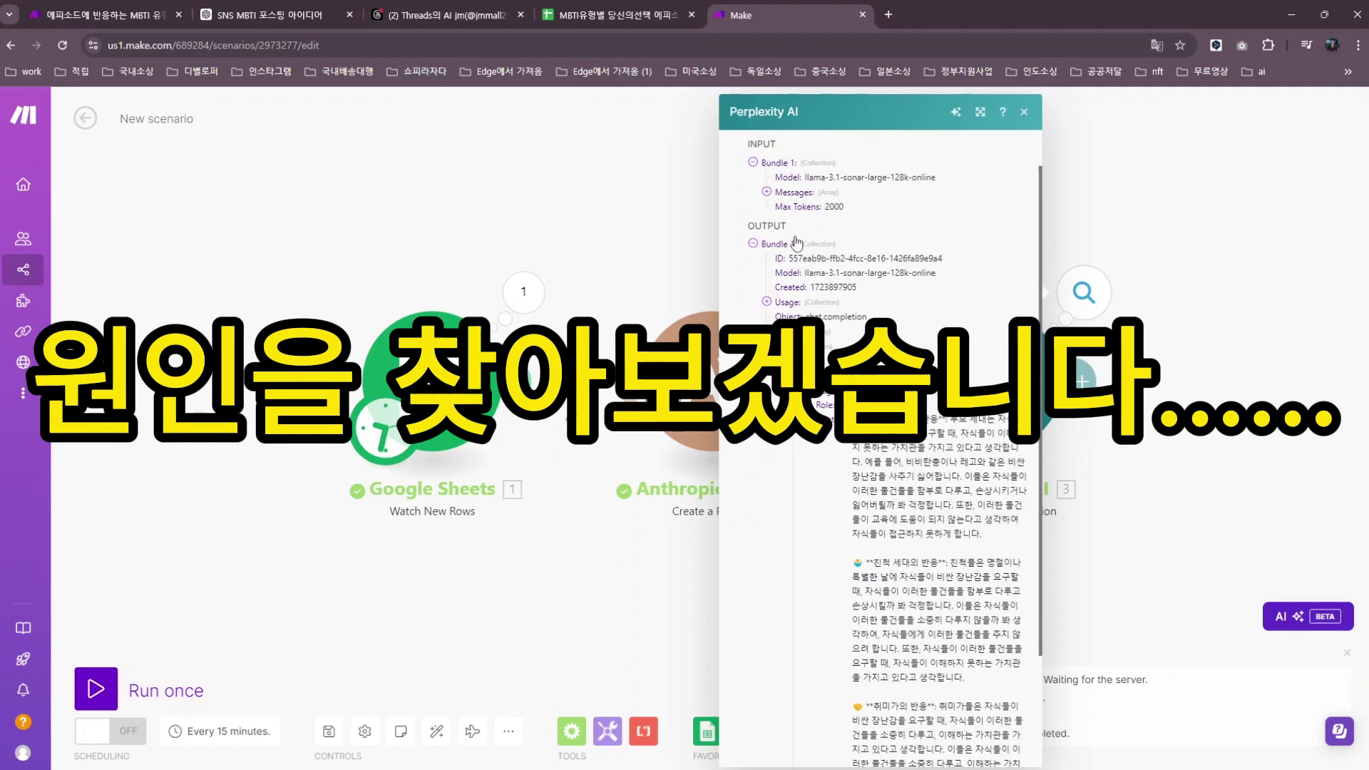
click(767, 192)
click(780, 207)
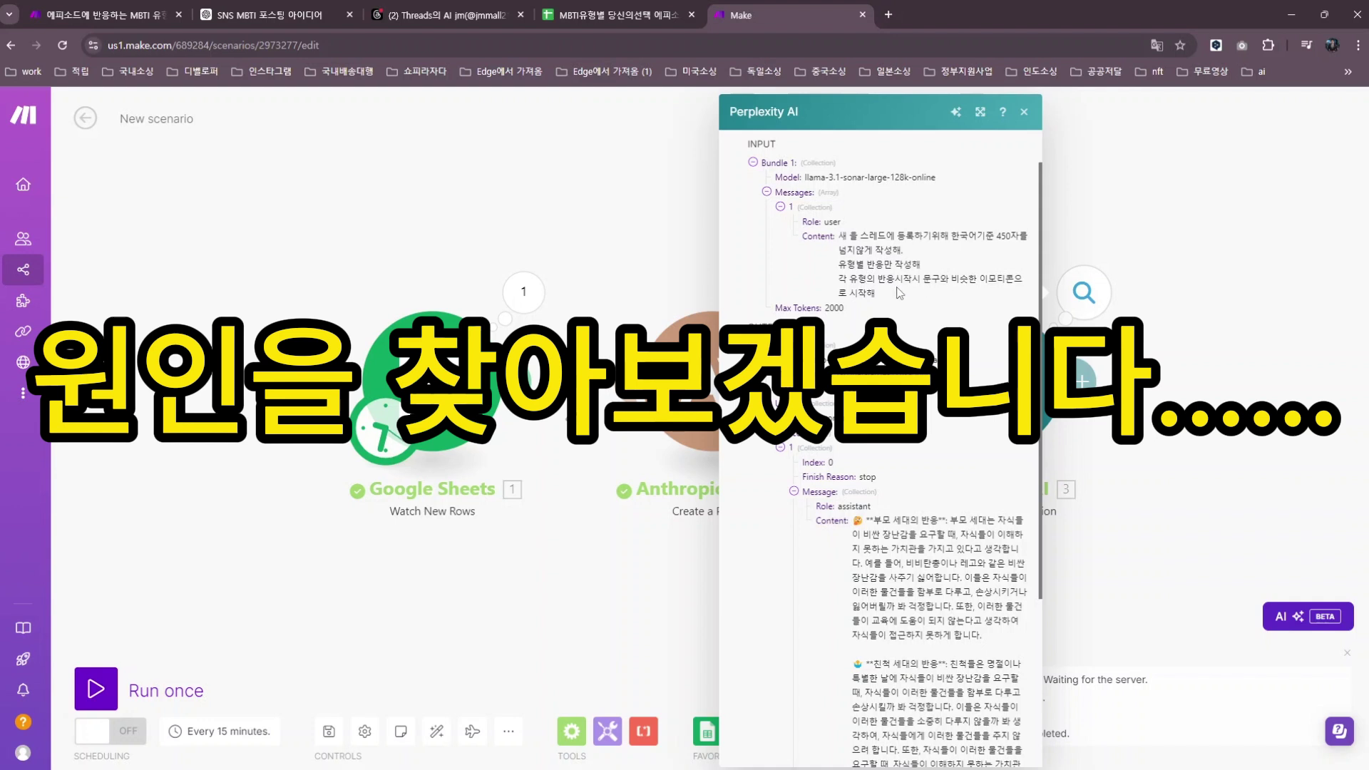
Close the Perplexity AI run details, set the Anthropic Claude module's Max Tokens to 2000, and confirm its settings
click(1023, 116)
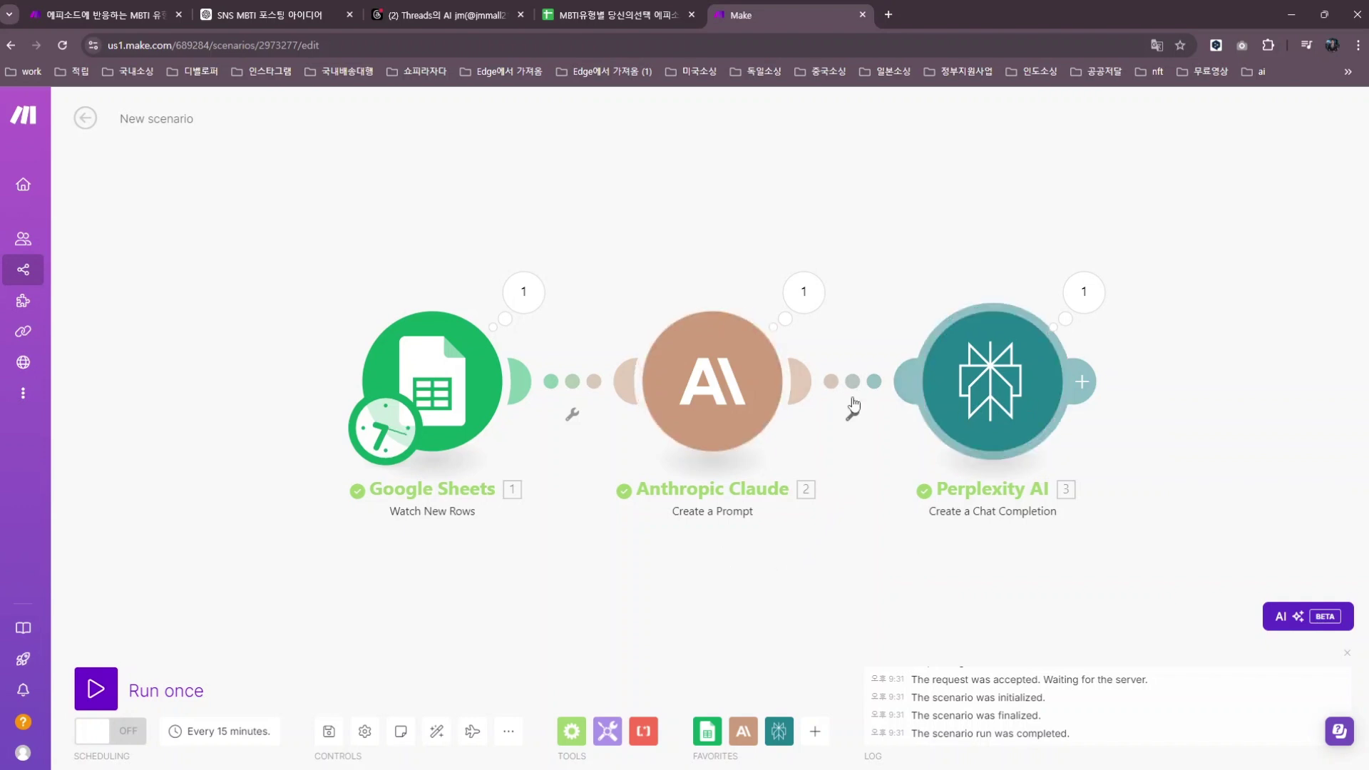
click(767, 425)
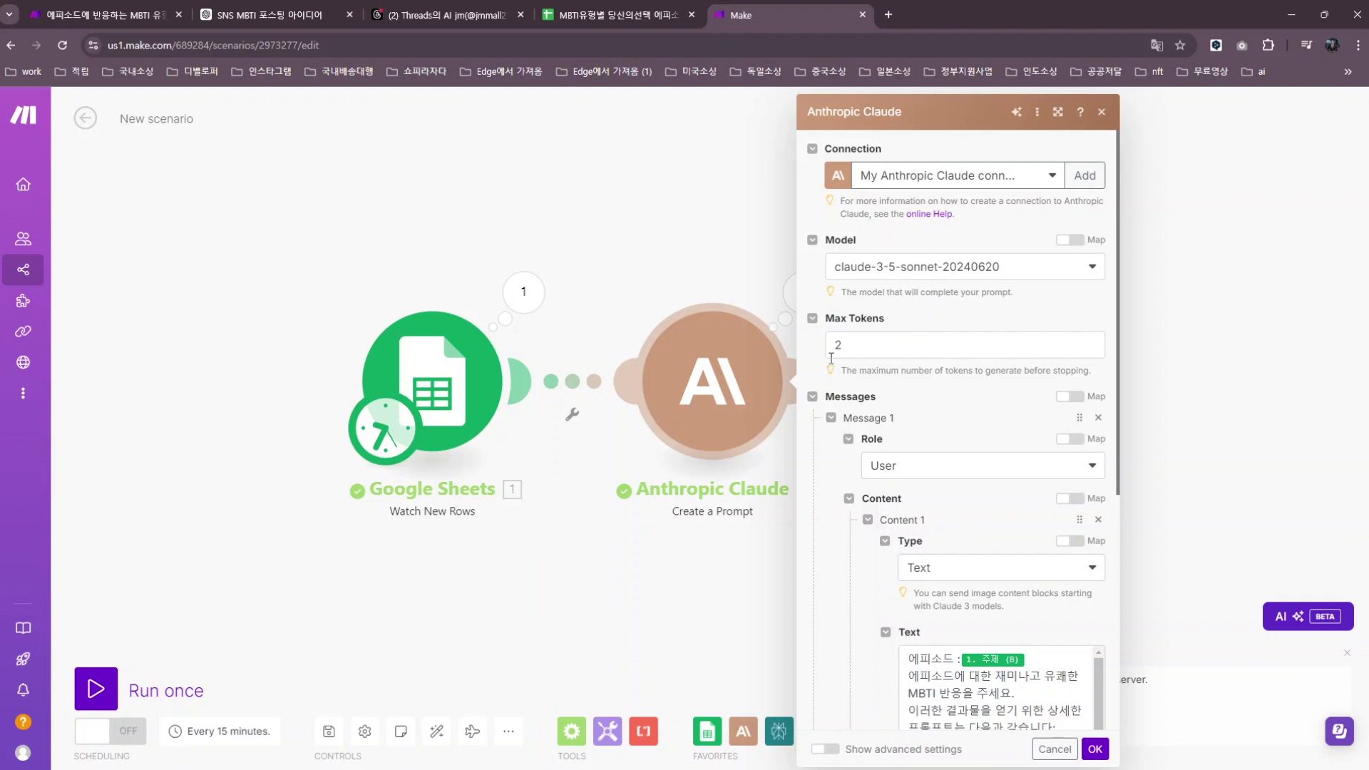
click(860, 348)
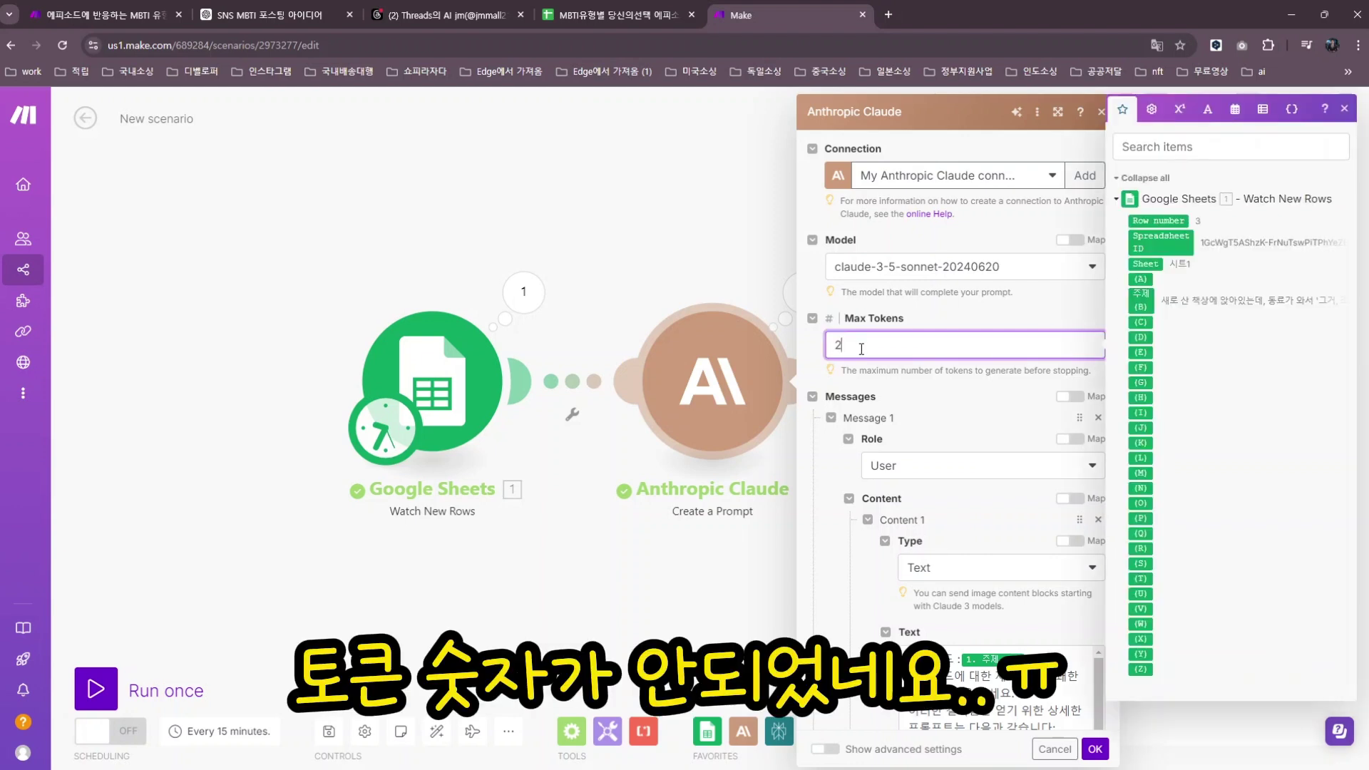
text(000)
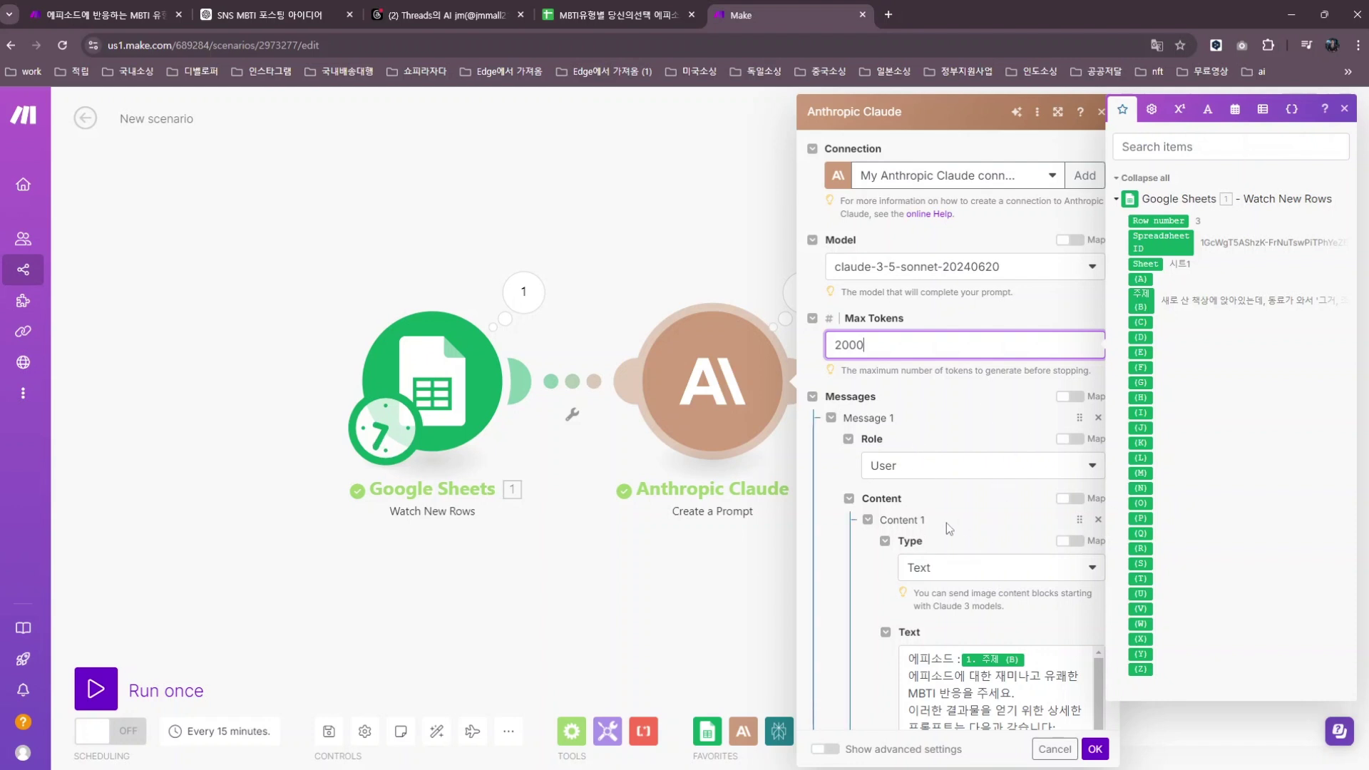
scroll(941, 531, down, 1)
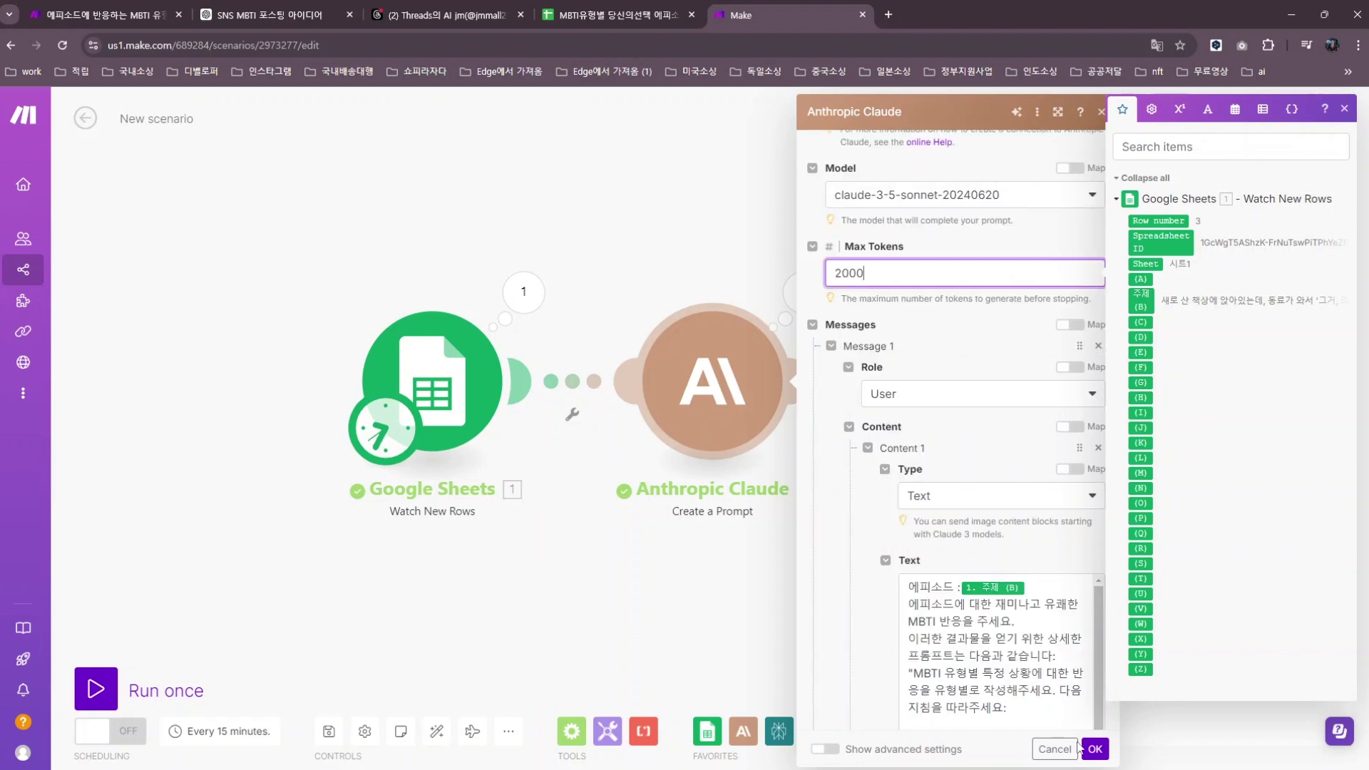
click(1094, 750)
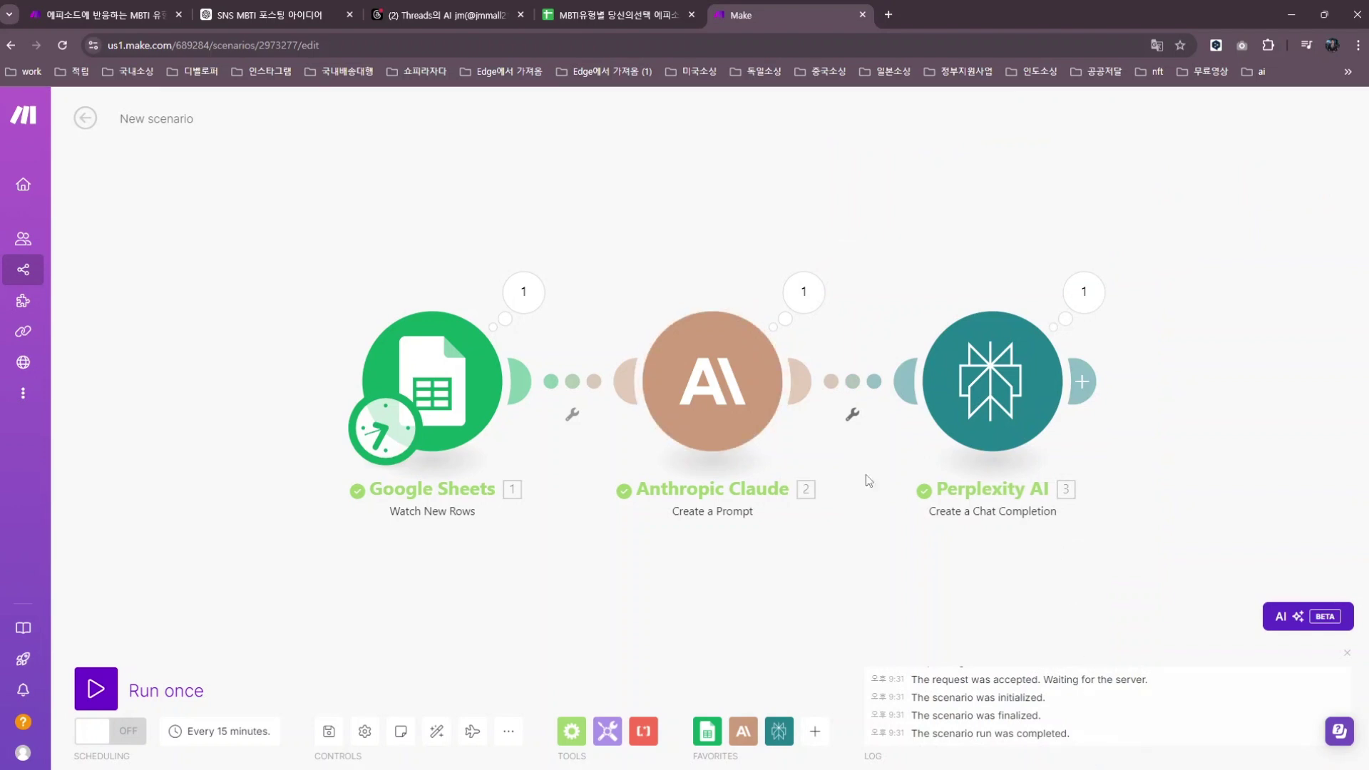
Save the scenario, run it once, and check the Google Sheets module's output bundle
click(329, 733)
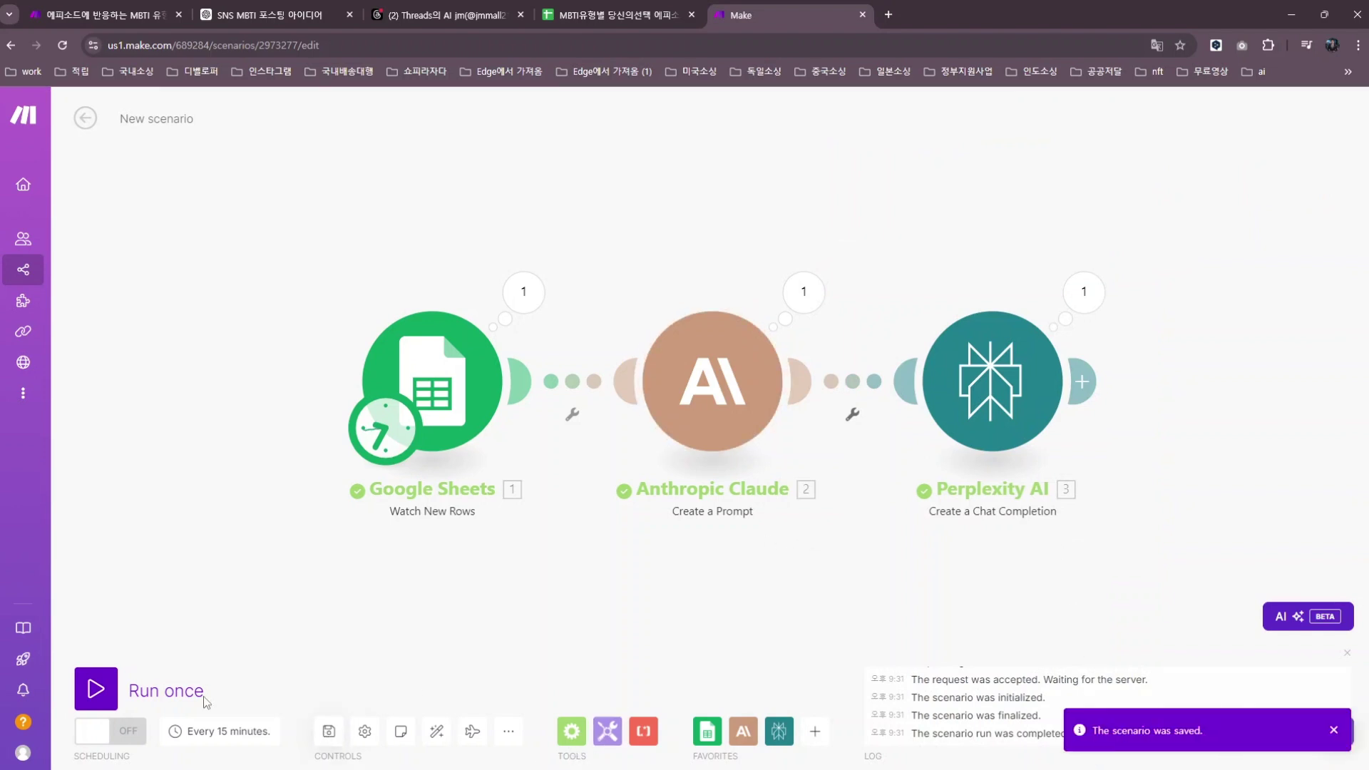
click(100, 692)
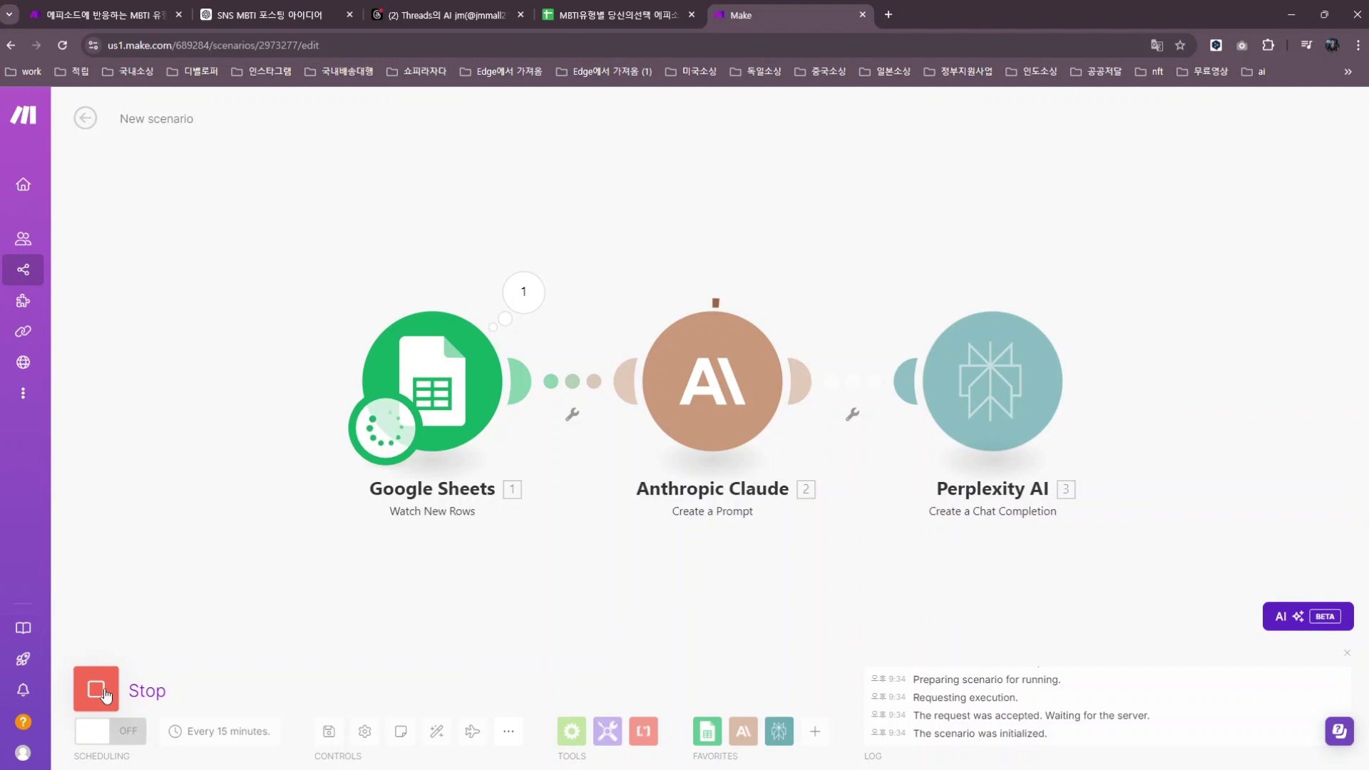
click(523, 292)
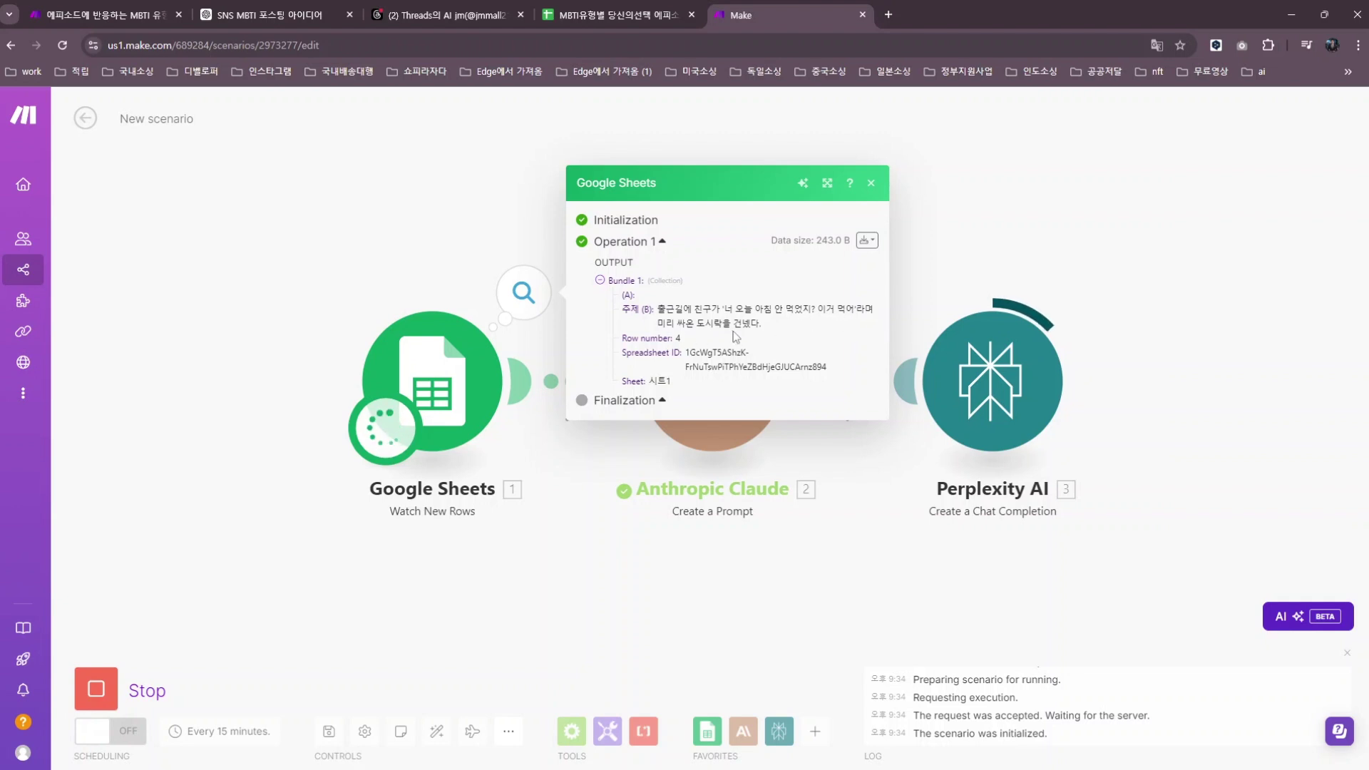
click(871, 183)
Examine the Anthropic Claude run's input bundle, expanding the messages down to the prompt text sent to the model
click(801, 298)
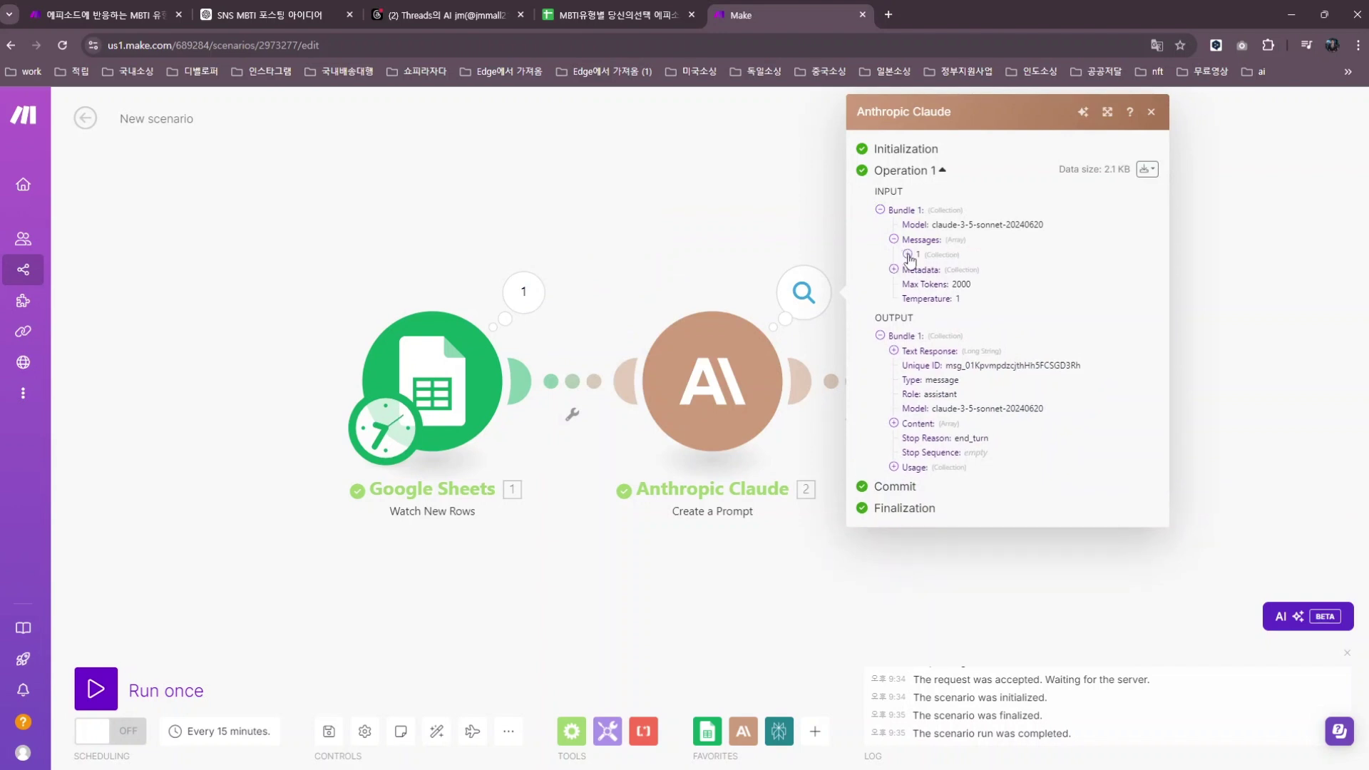
click(895, 241)
click(920, 285)
click(935, 299)
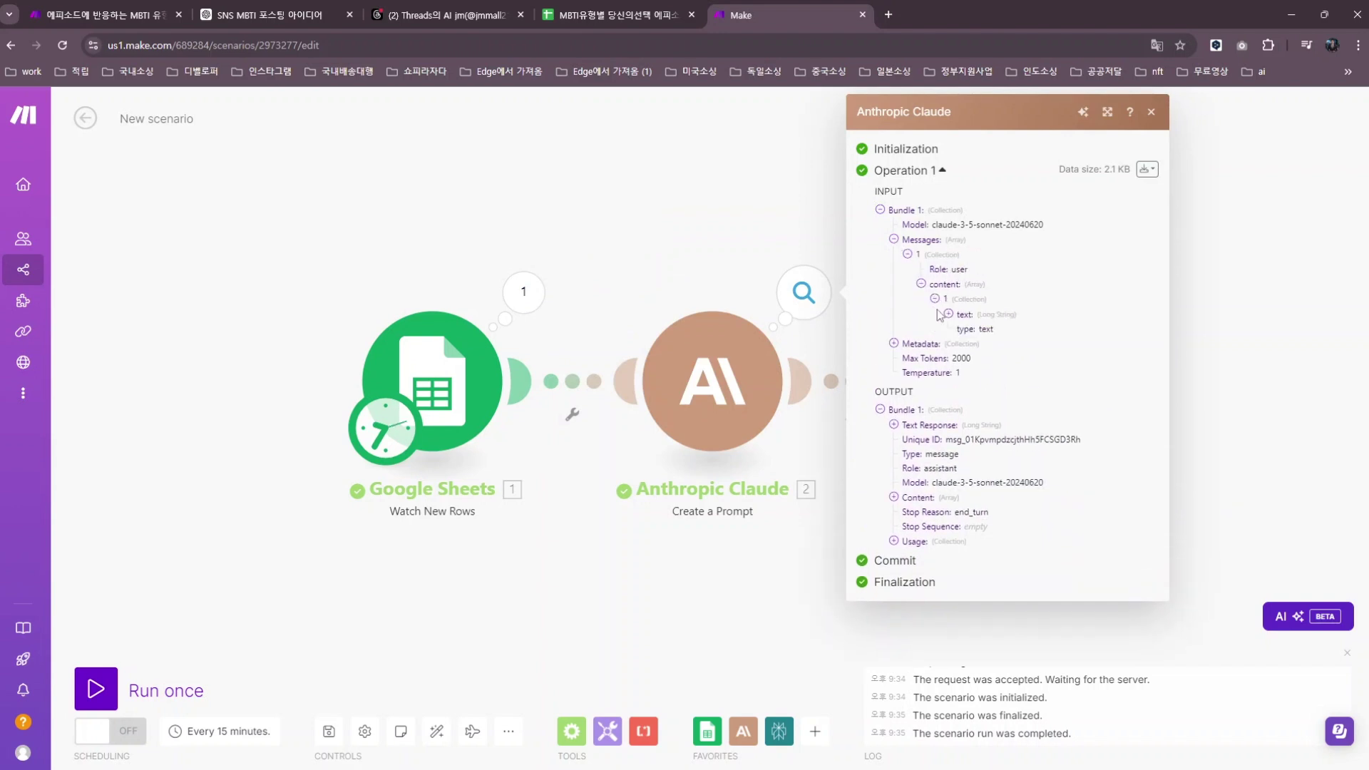
click(949, 315)
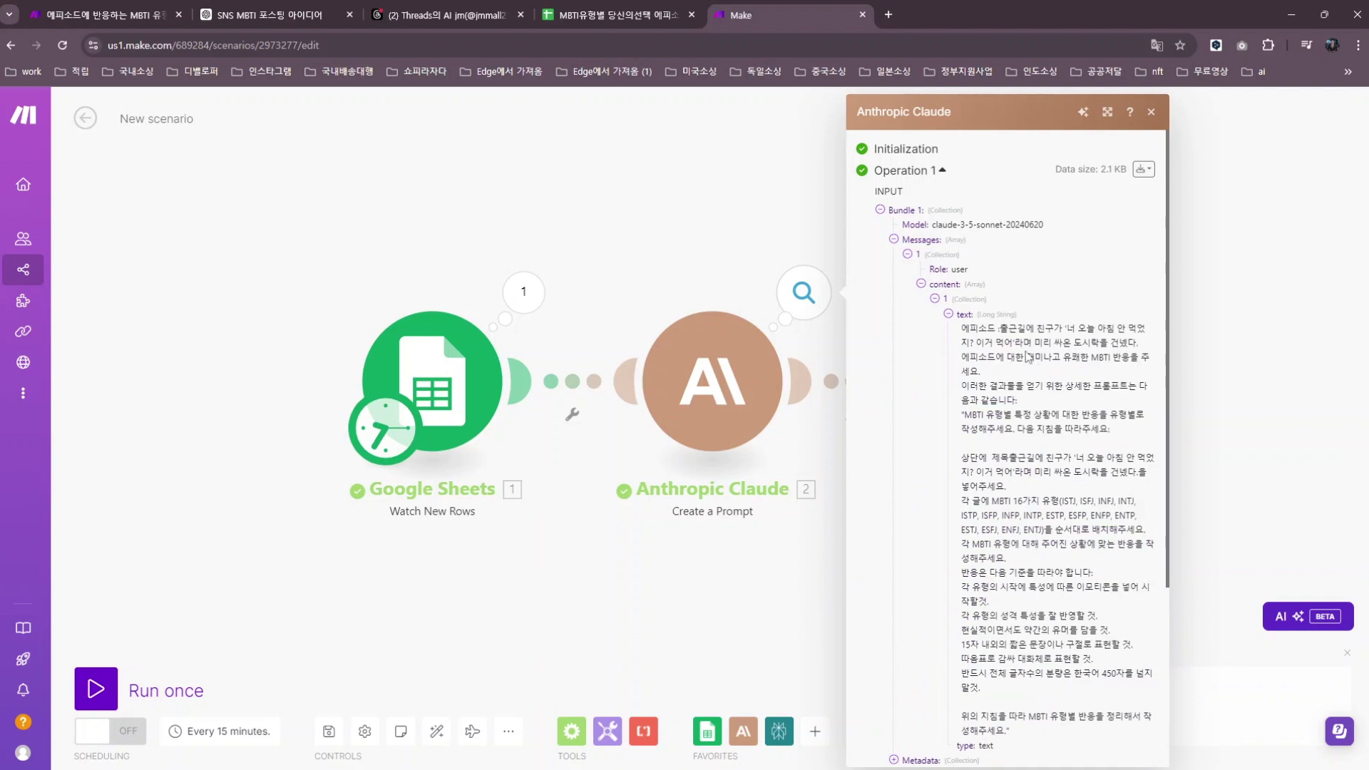
scroll(1041, 618, down, 4)
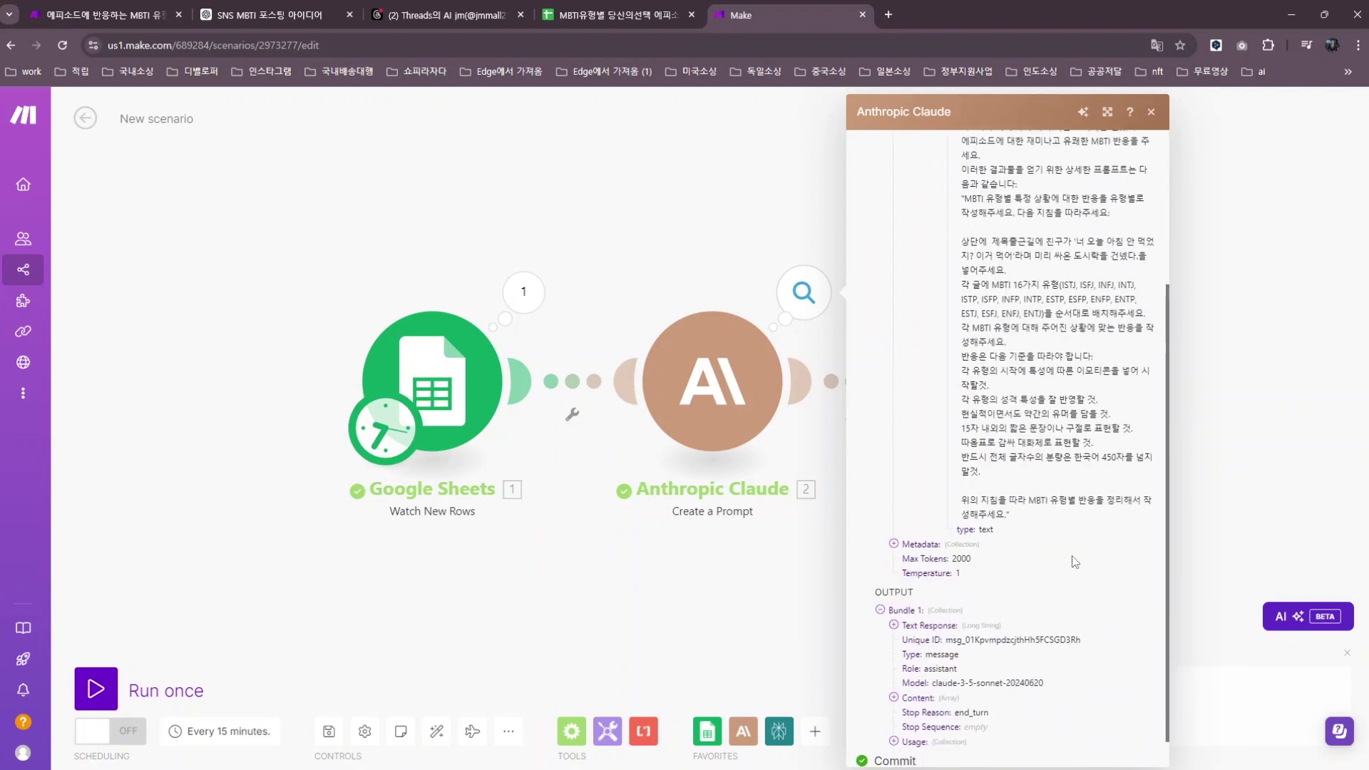
Expand the Anthropic Claude output's content down to its text, read the generated MBTI reactions, and close the run details
click(894, 663)
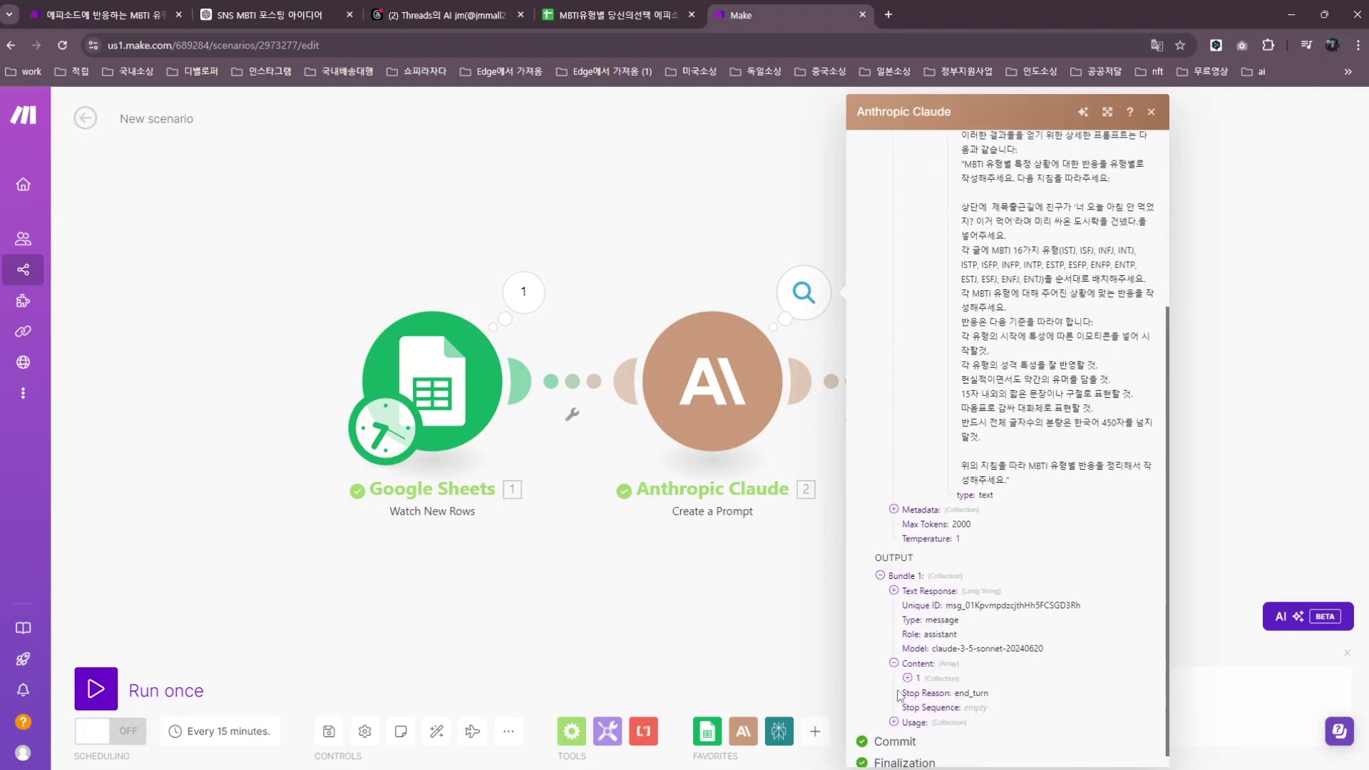
click(907, 678)
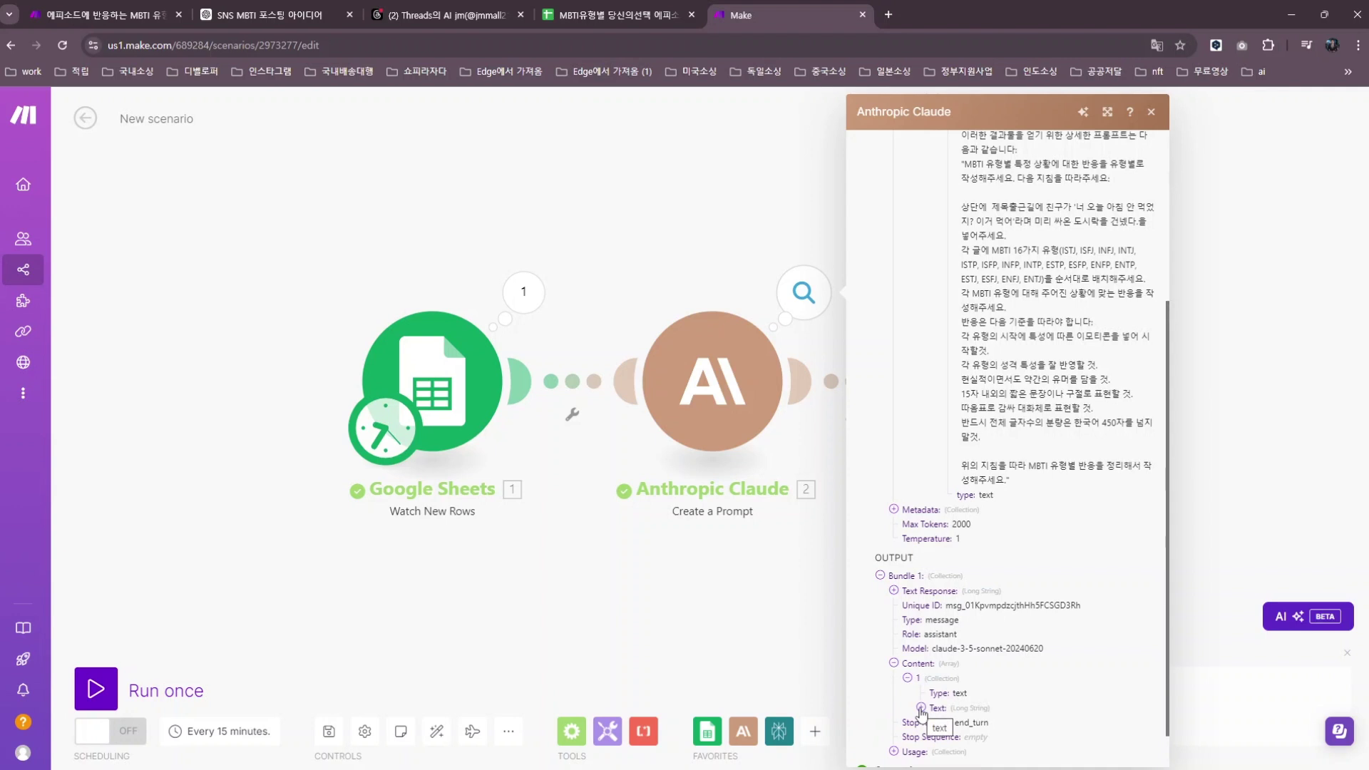
click(921, 709)
scroll(1018, 636, down, 3)
scroll(999, 570, down, 2)
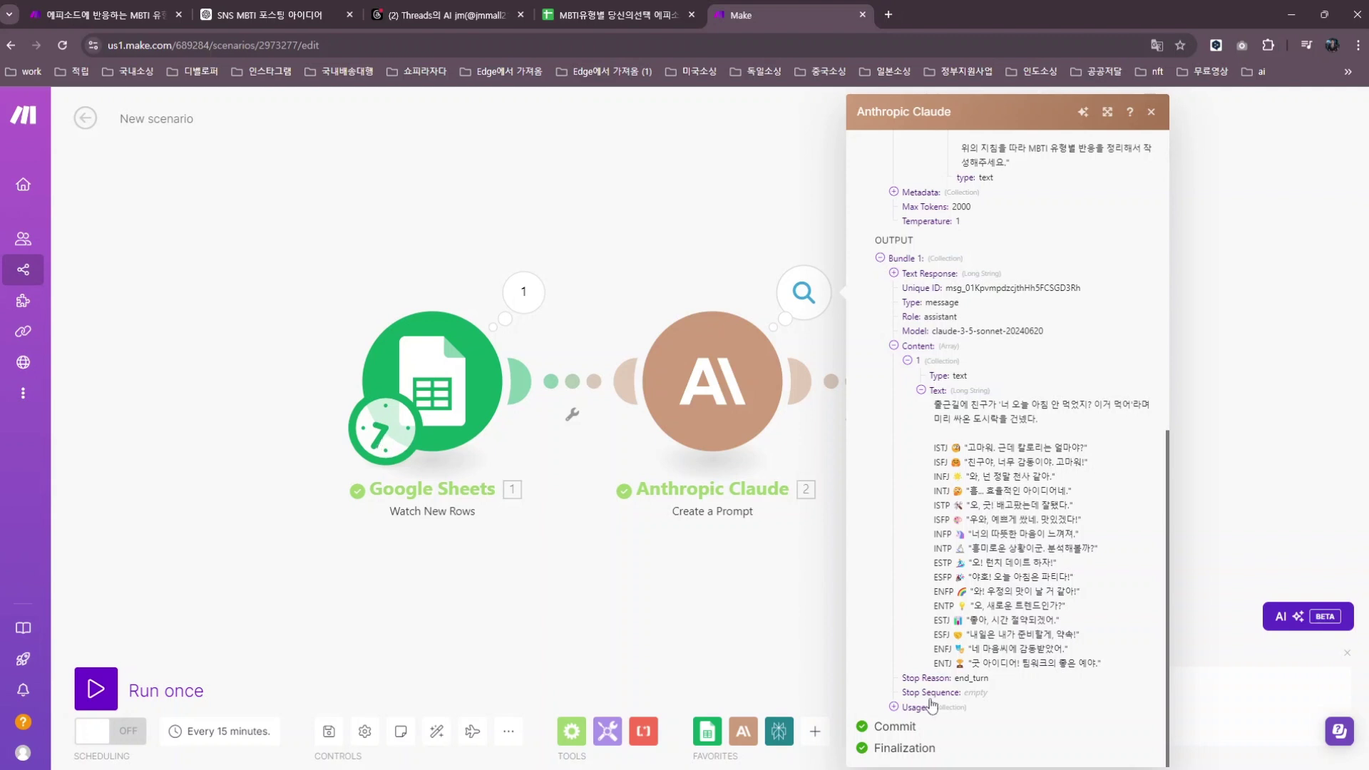
click(1151, 112)
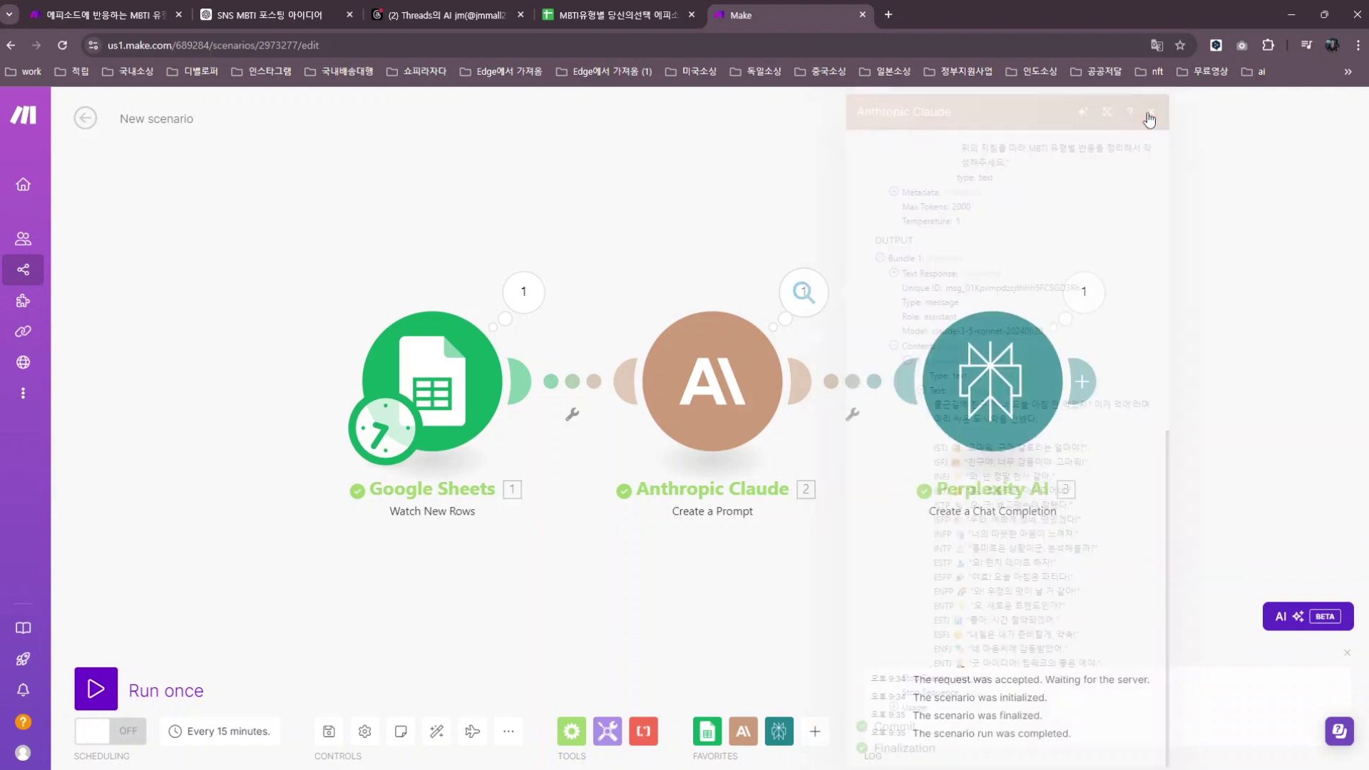
Check the Perplexity AI settings, then review its run output down to the first choice's message content
click(1006, 386)
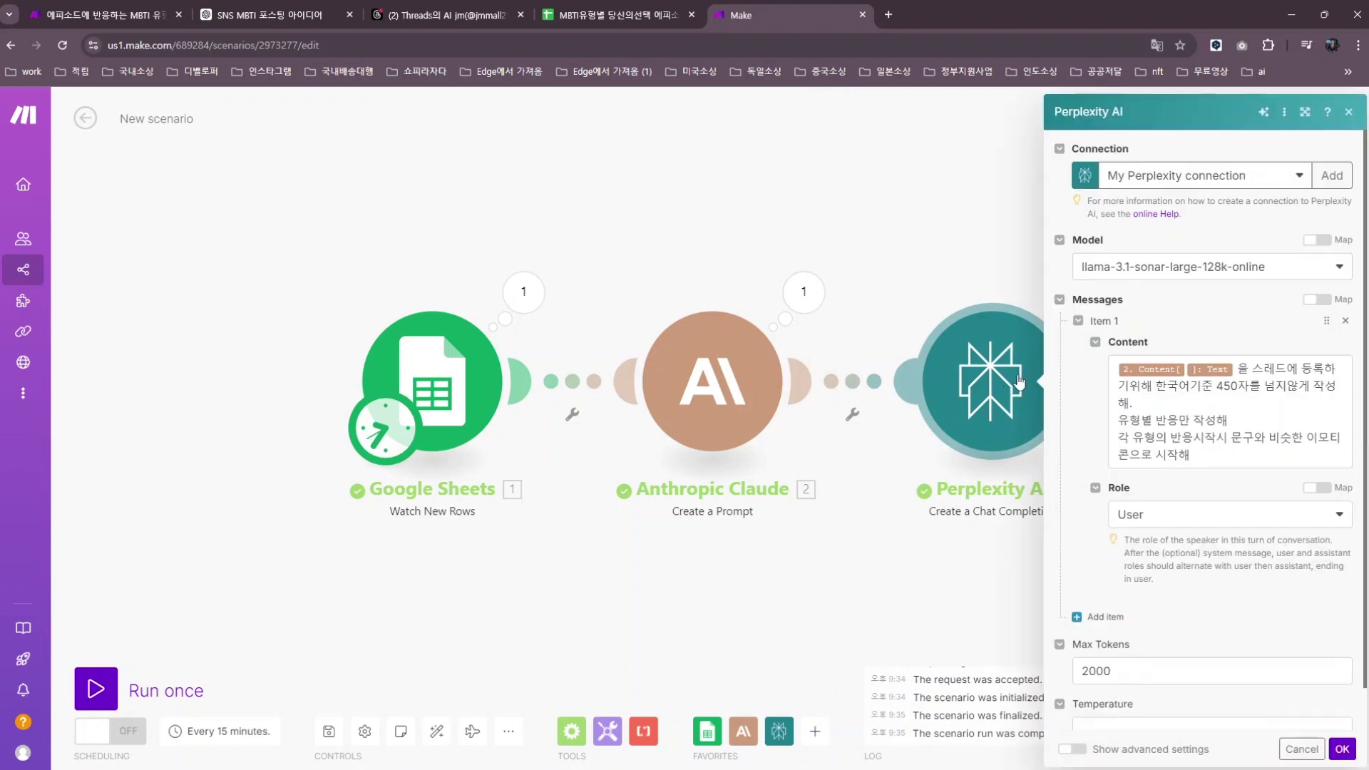
click(1349, 114)
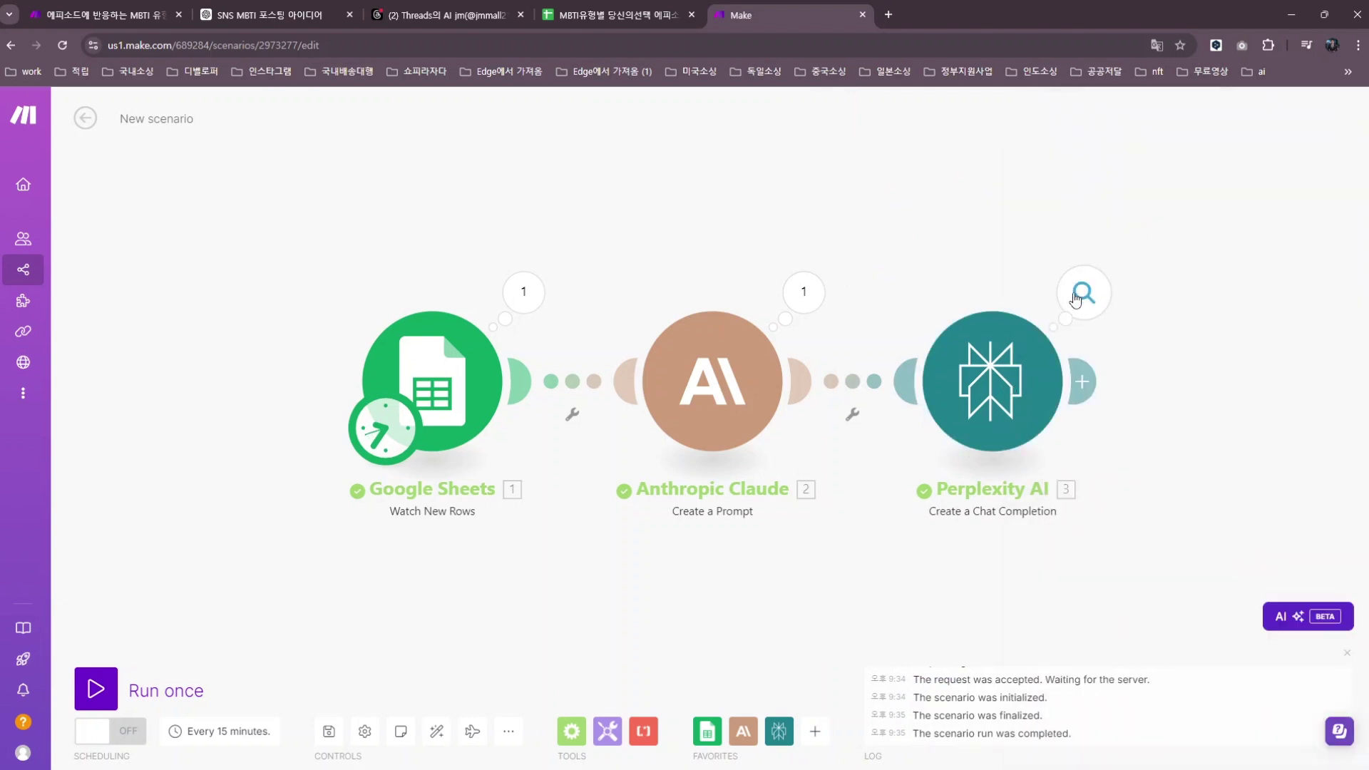
click(1081, 294)
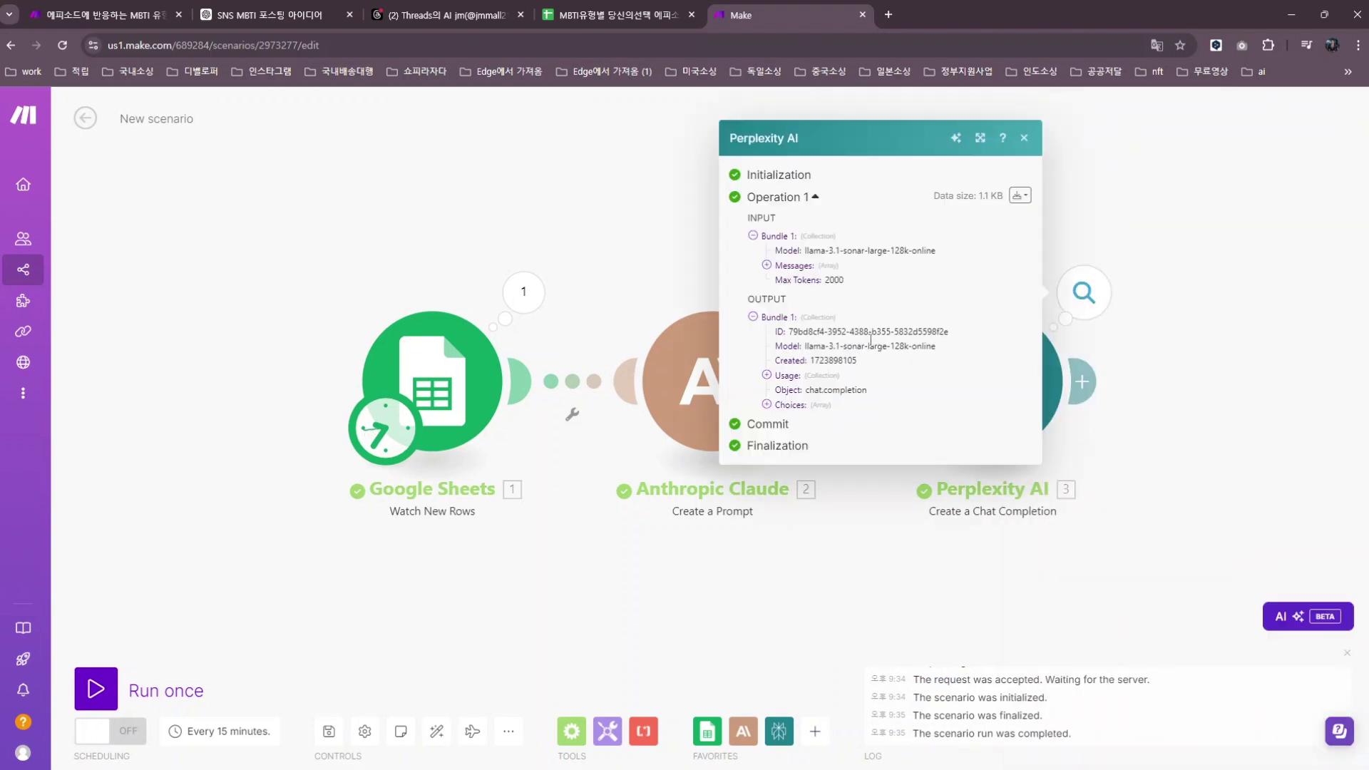
click(766, 404)
click(781, 412)
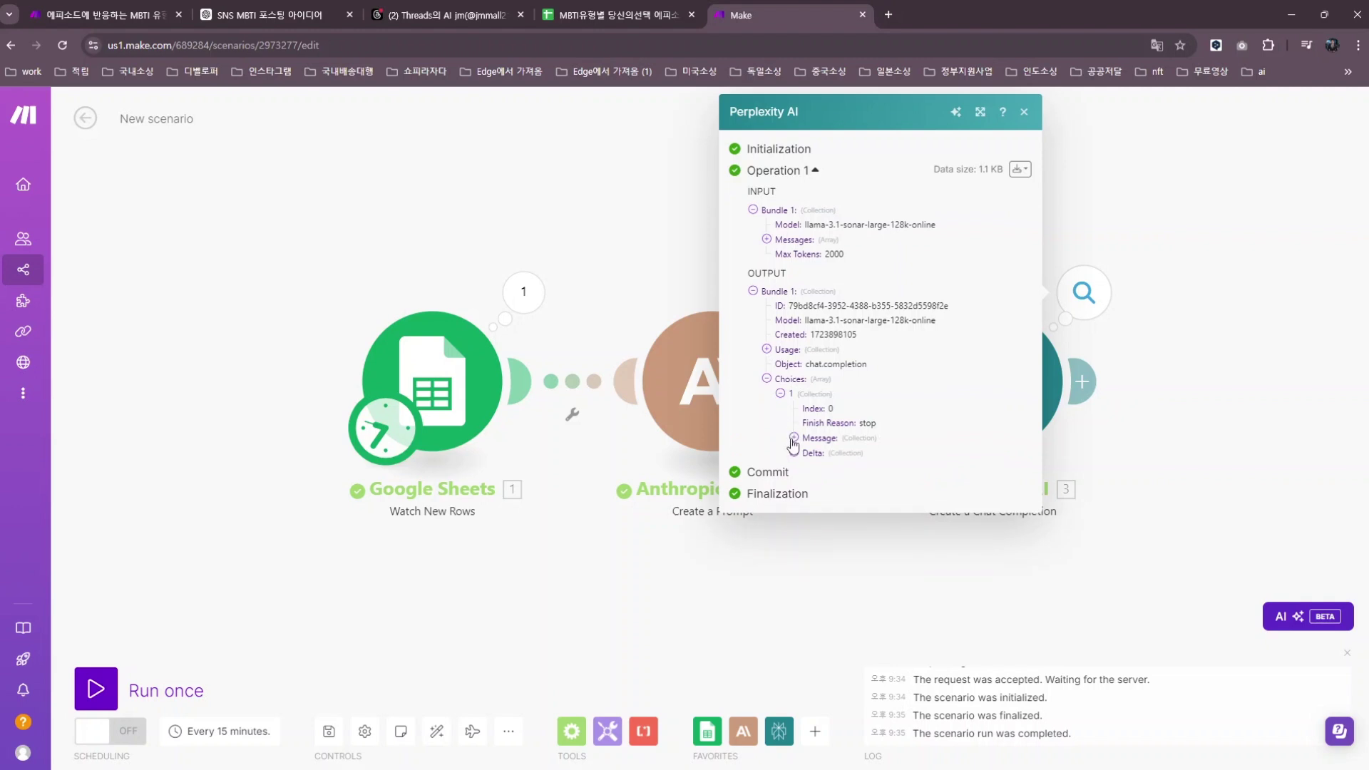
click(794, 438)
click(808, 468)
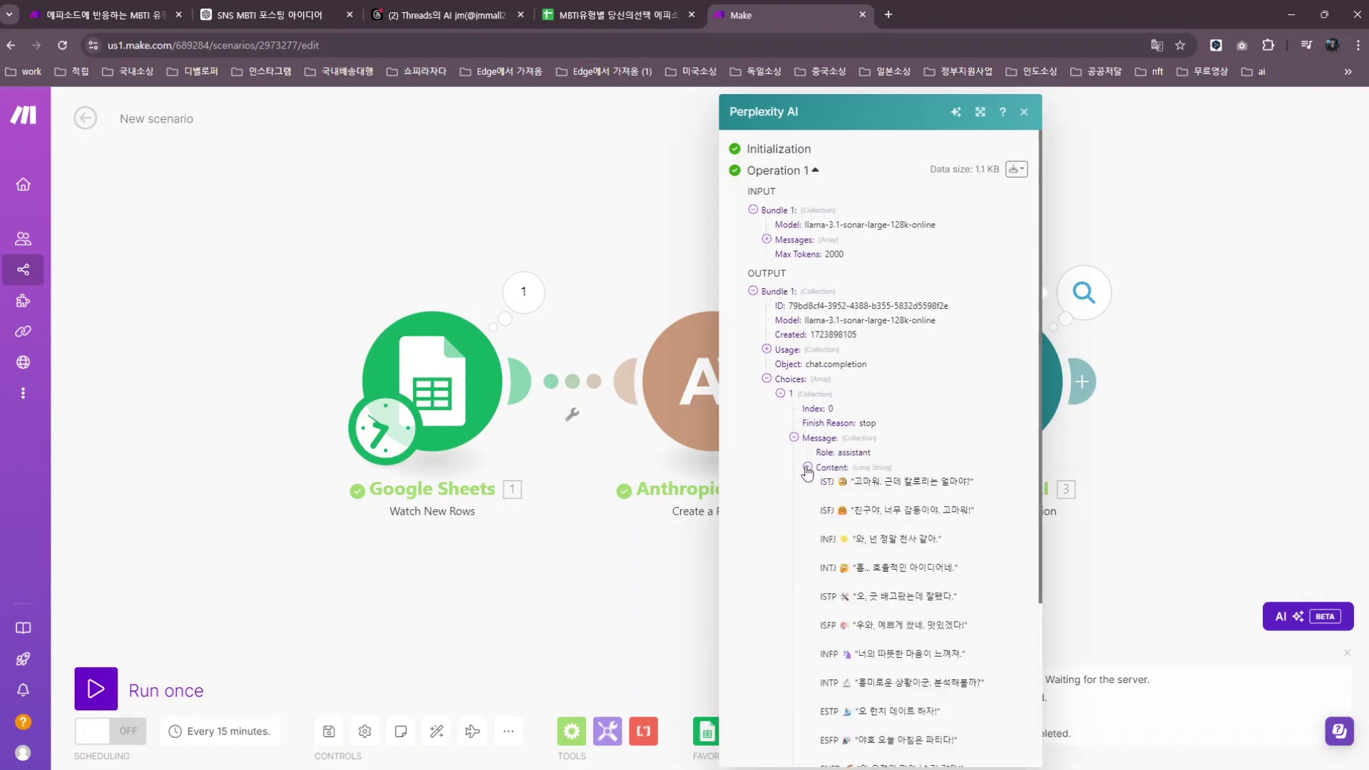
scroll(911, 564, down, 3)
scroll(910, 564, down, 1)
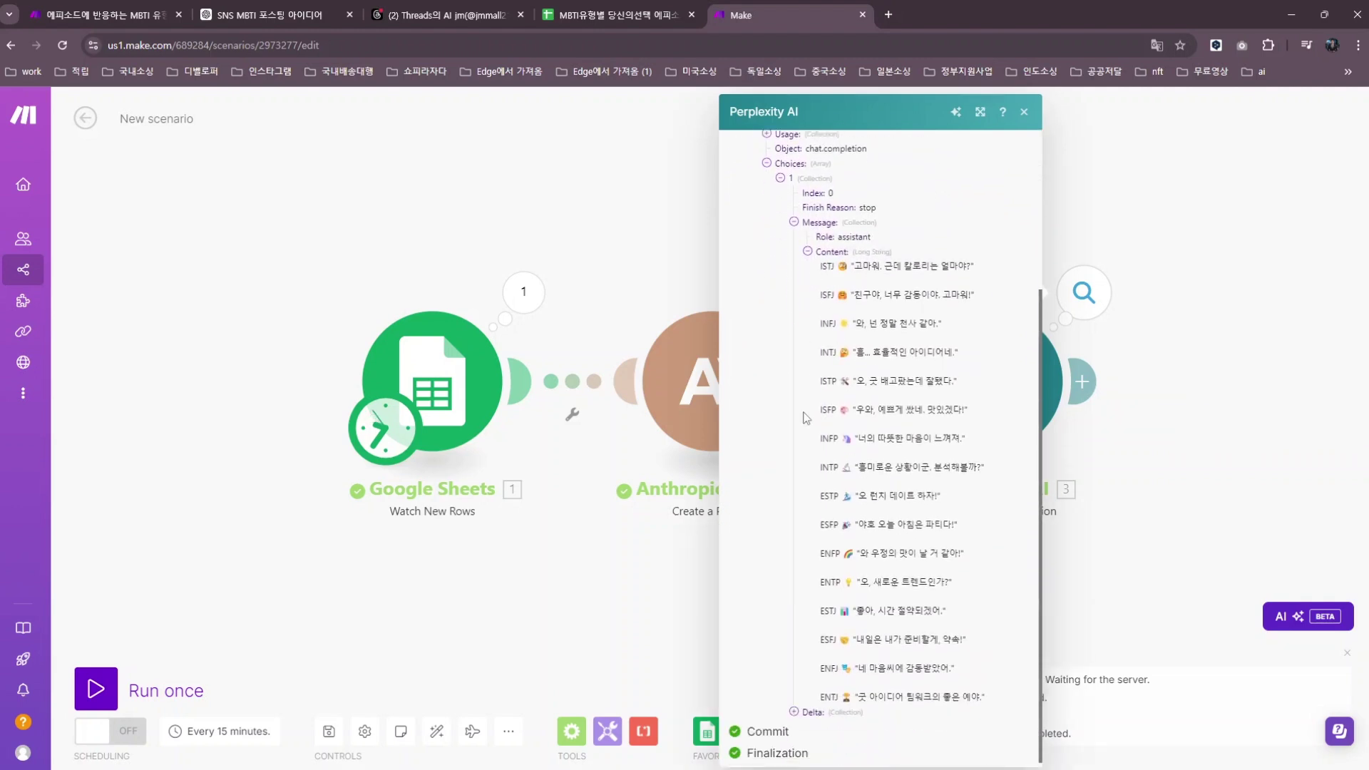
click(1141, 189)
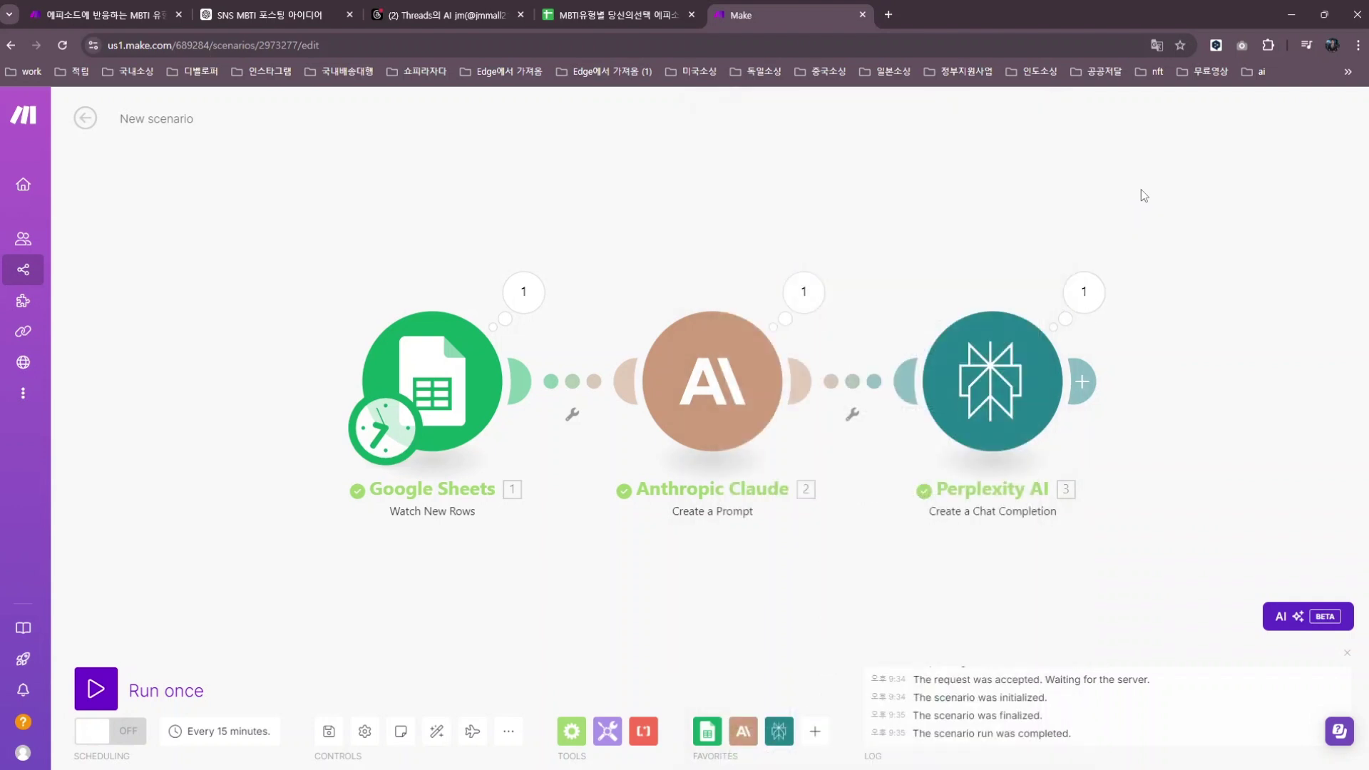
Add a Buffer "Create a status update" module after Perplexity AI and select the Facebook Page and Threads profiles
click(1083, 385)
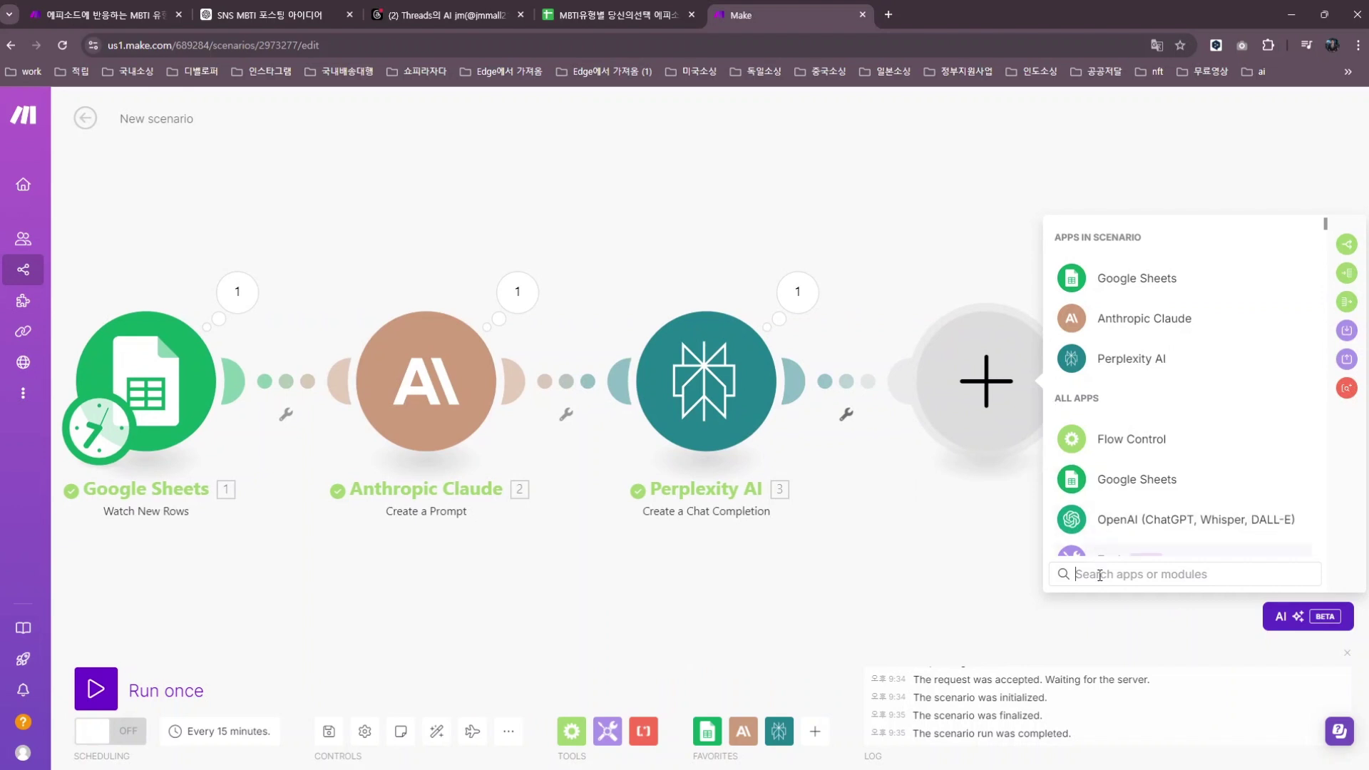
text(B)
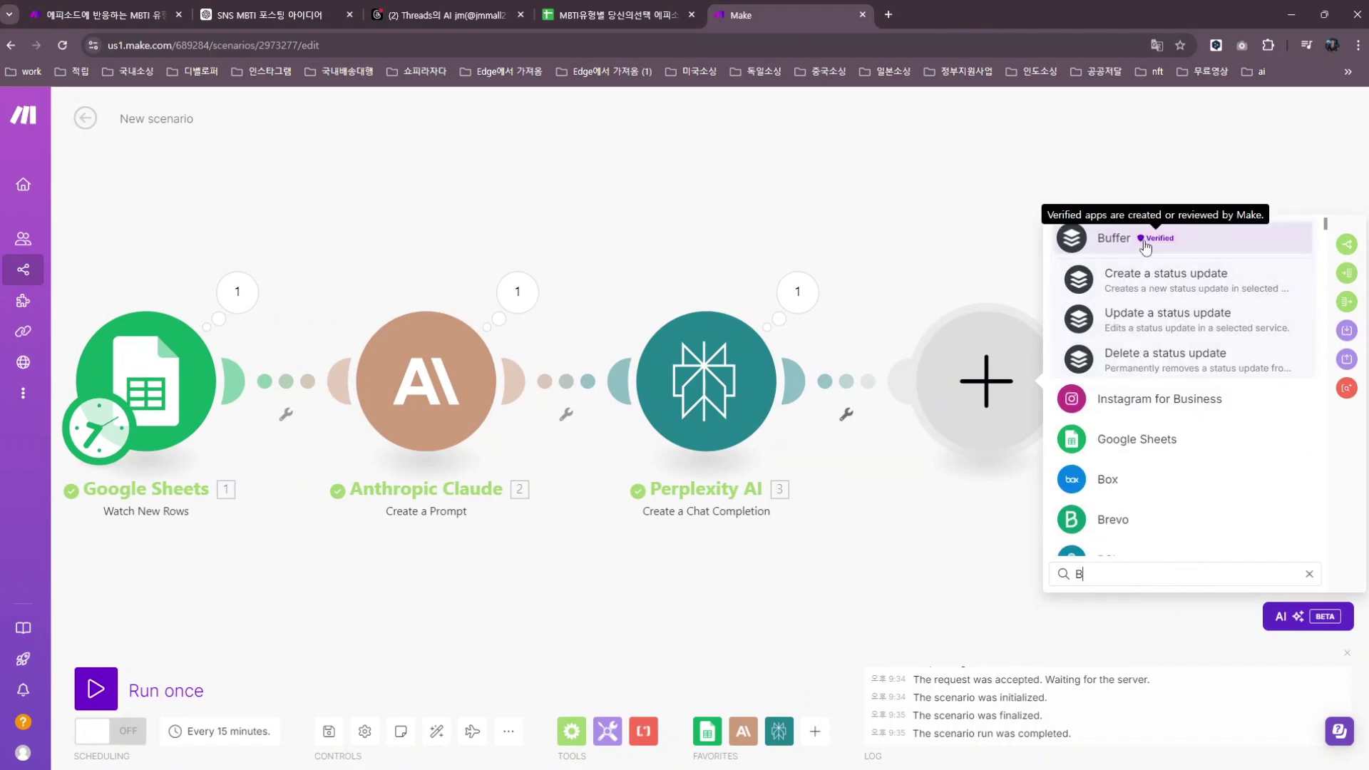
click(1138, 285)
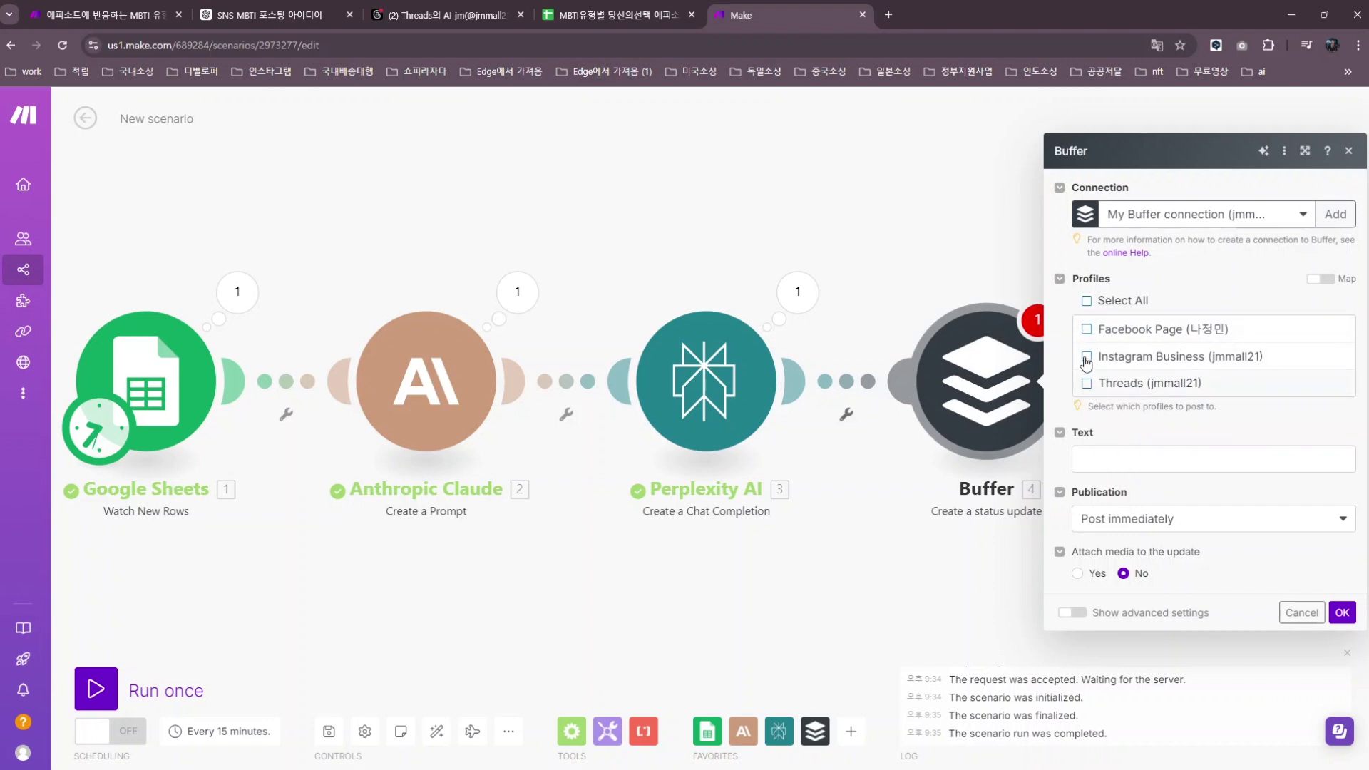
click(1087, 330)
click(1087, 384)
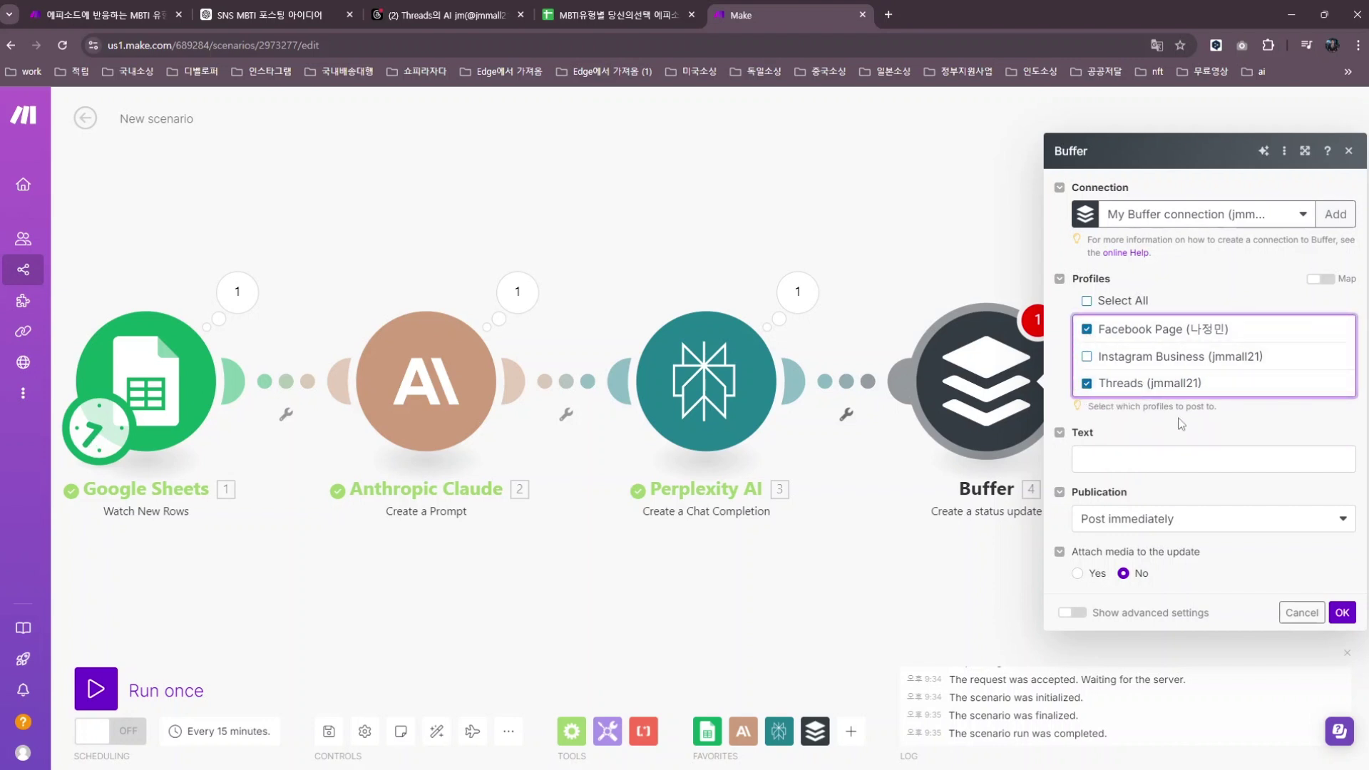
Enter "오늘의 MBTI 이야기" as the first line of the Buffer post text
click(1144, 460)
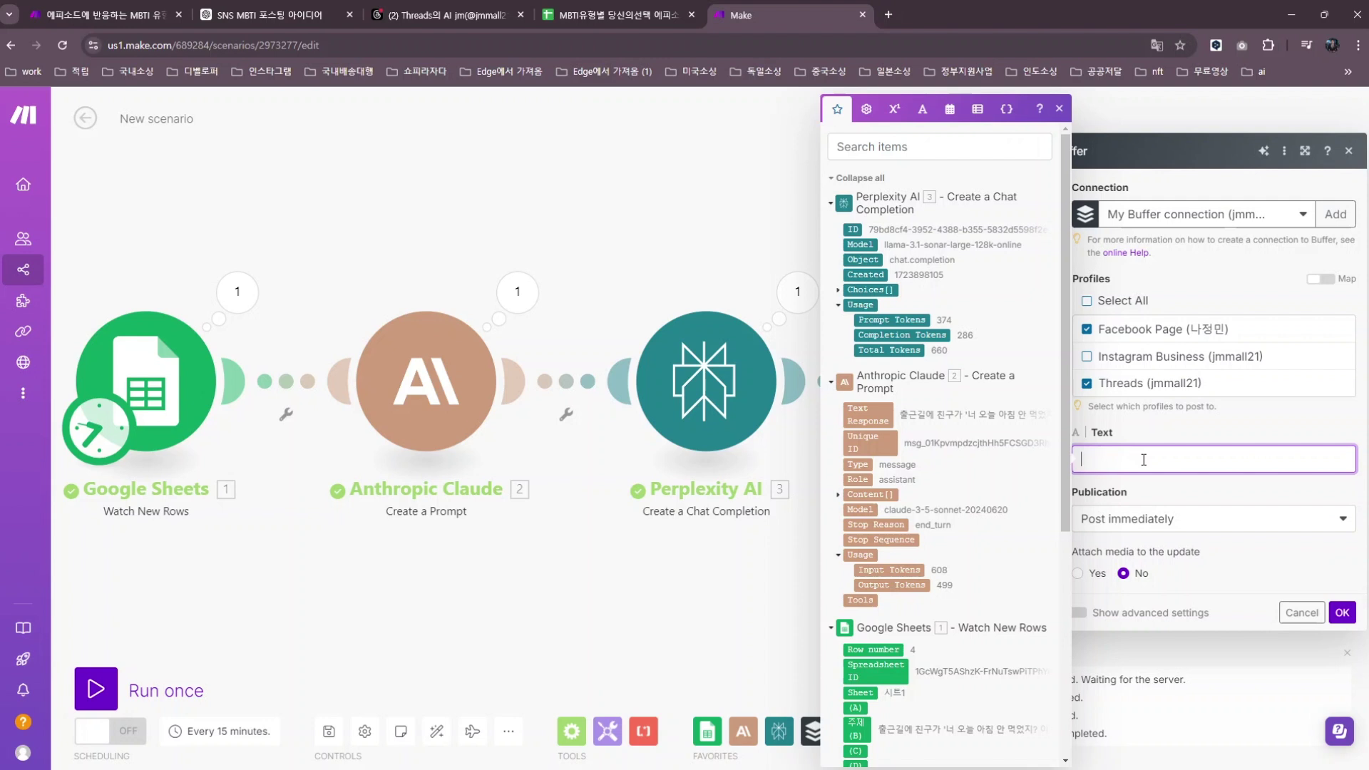
text(오늘의 mBTI DLD이야기)
key(Return)
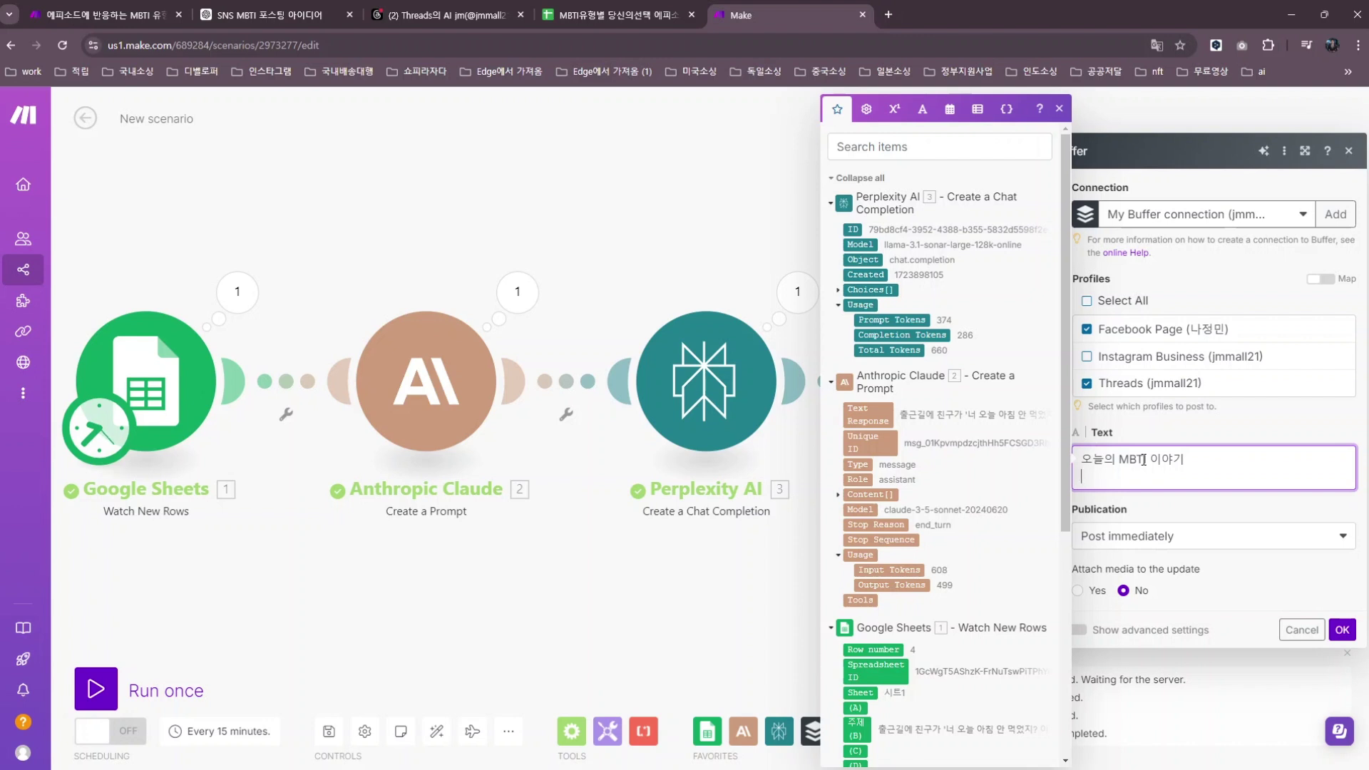
Add a second line to the Buffer post text reading "에피소드 :" followed by the Google Sheets 주제 (B) variable
text(ㅇ)
key(BackSpace)
text(피)
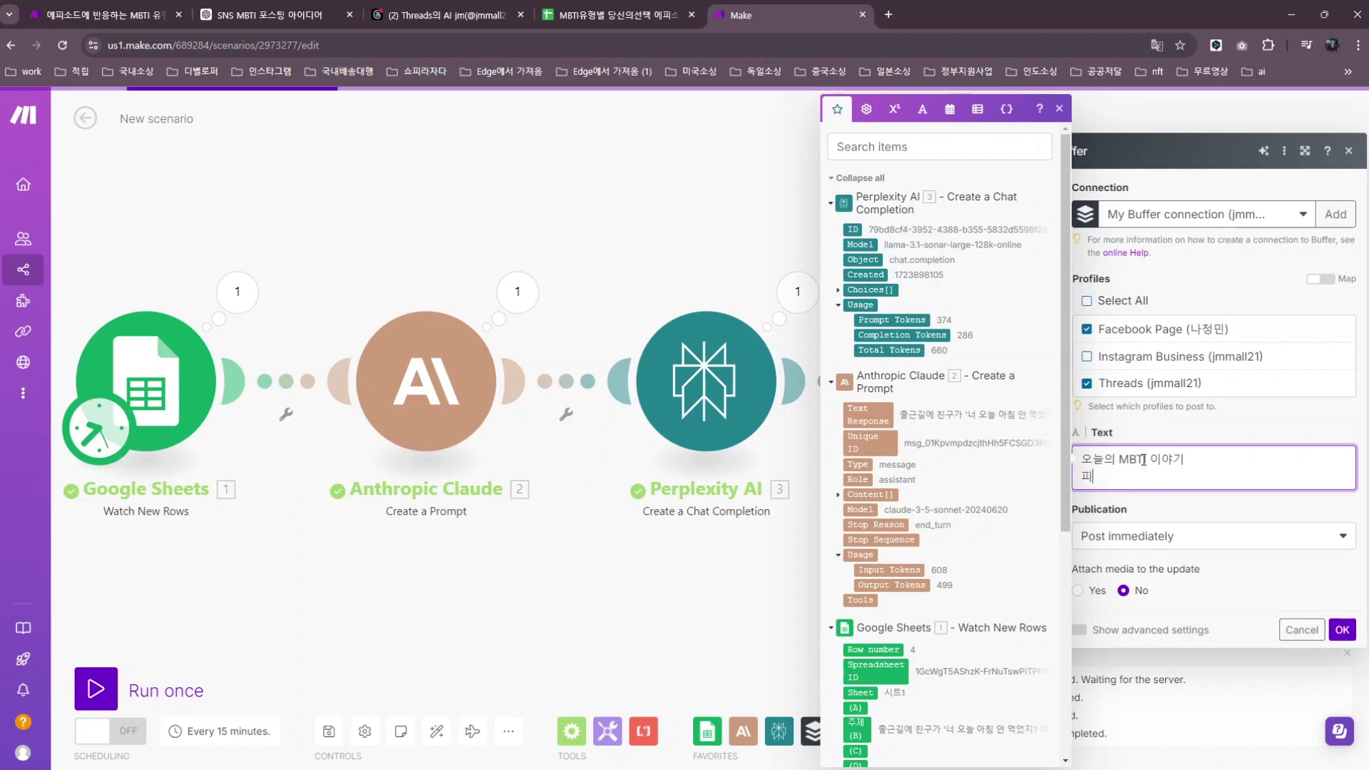
text(ㅅ피소드)
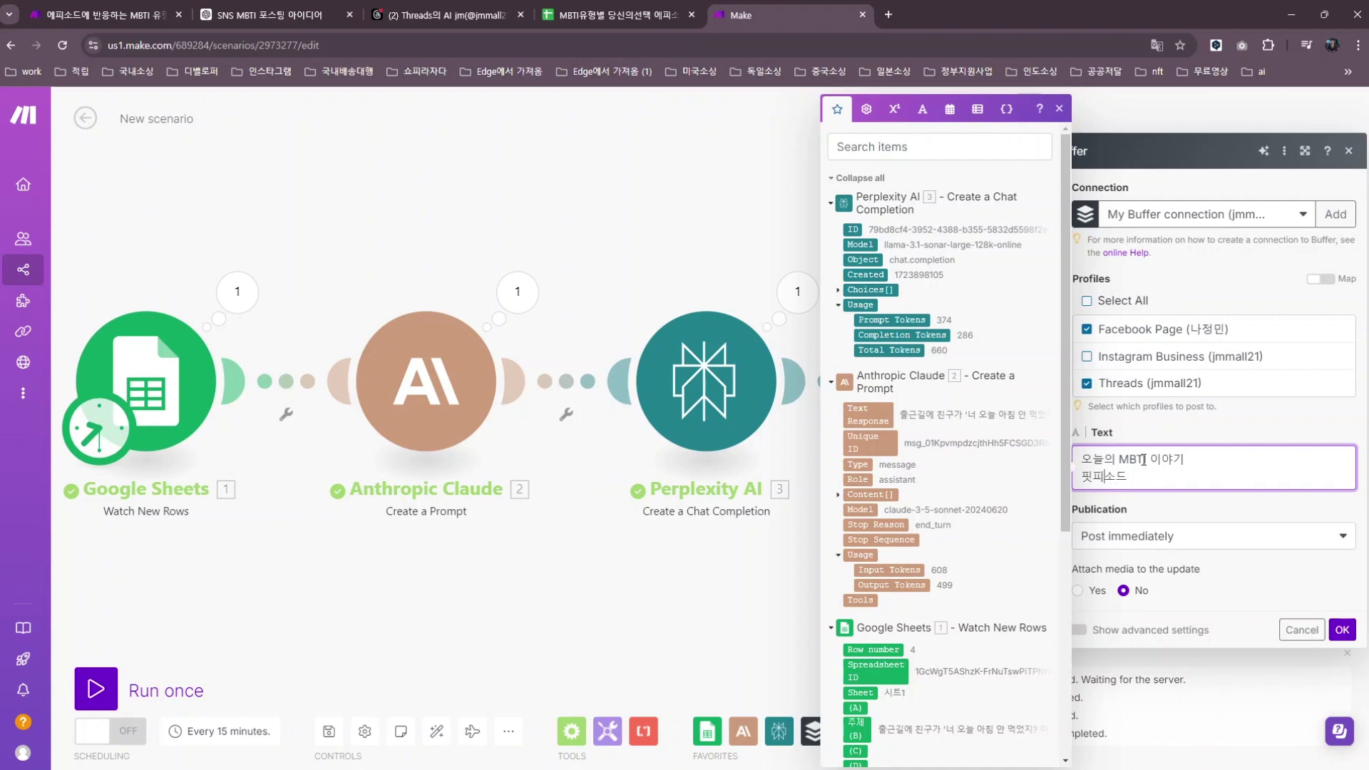
key(BackSpace)
text(에)
click(1141, 482)
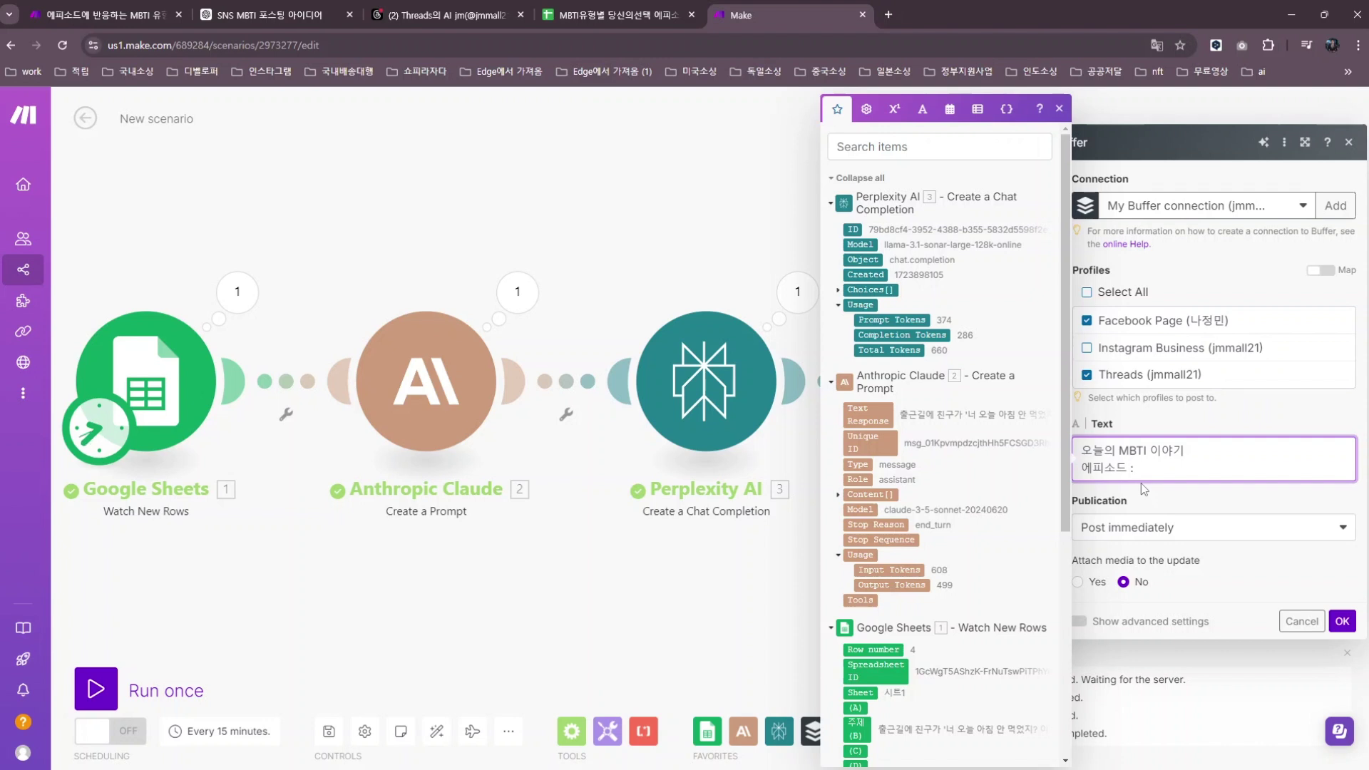
click(857, 726)
Insert the Perplexity AI Choices[] Message Content variable into the Buffer post text, one blank line below the episode line
key(Return)
key(Return)
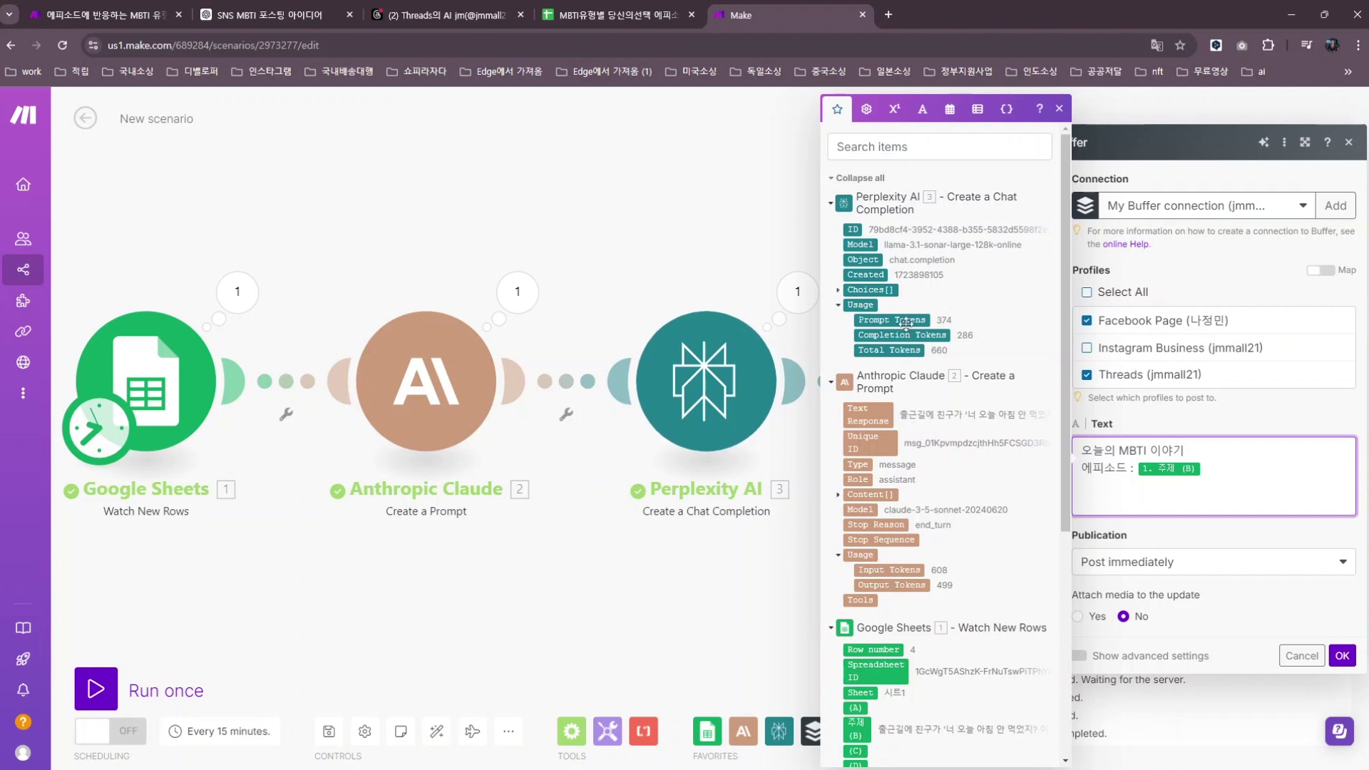
click(840, 291)
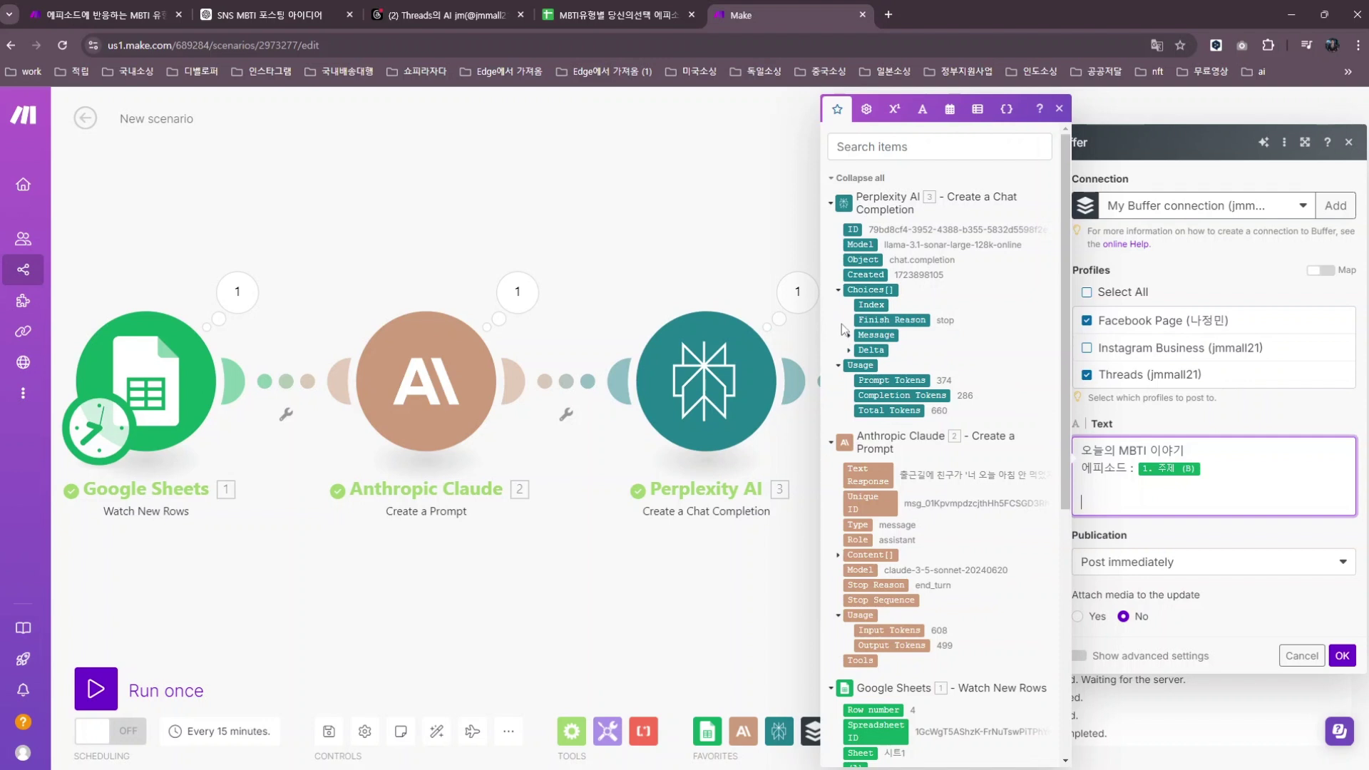
click(839, 370)
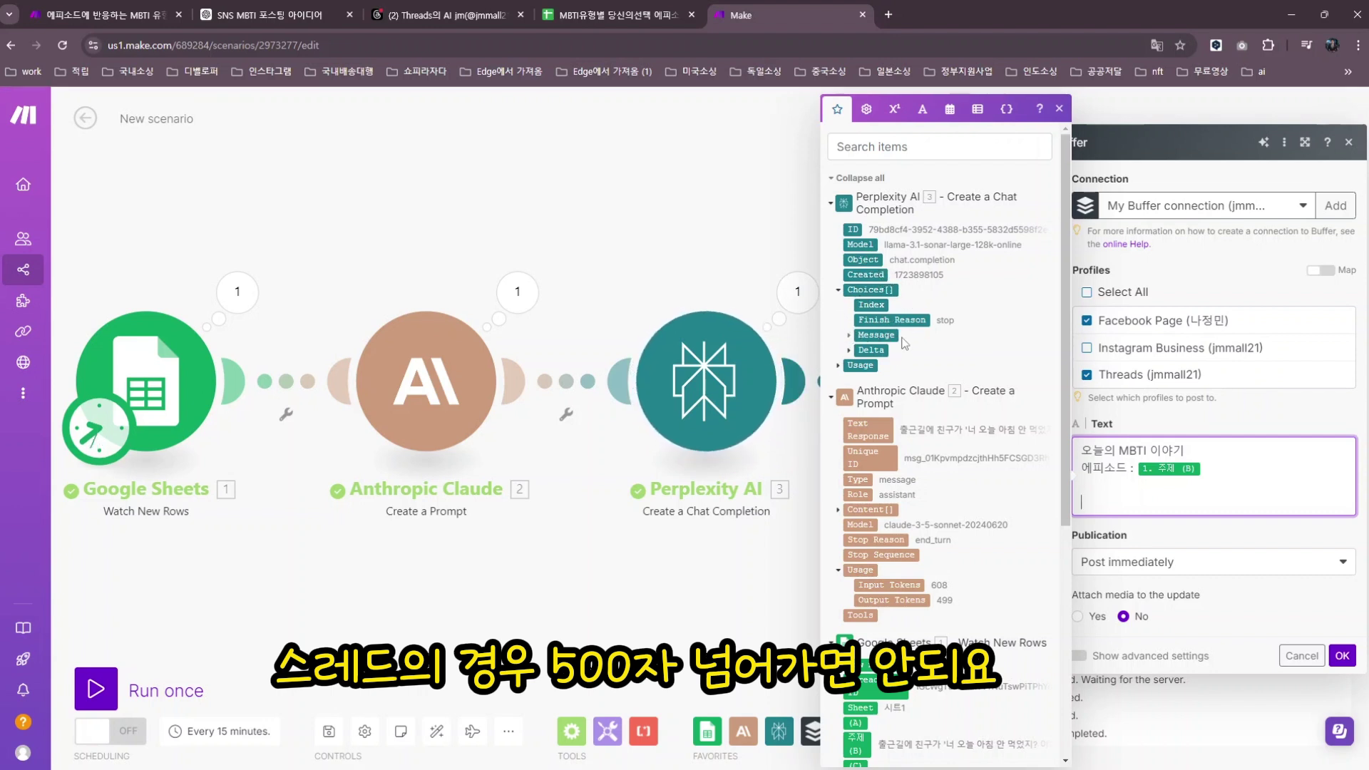
click(856, 337)
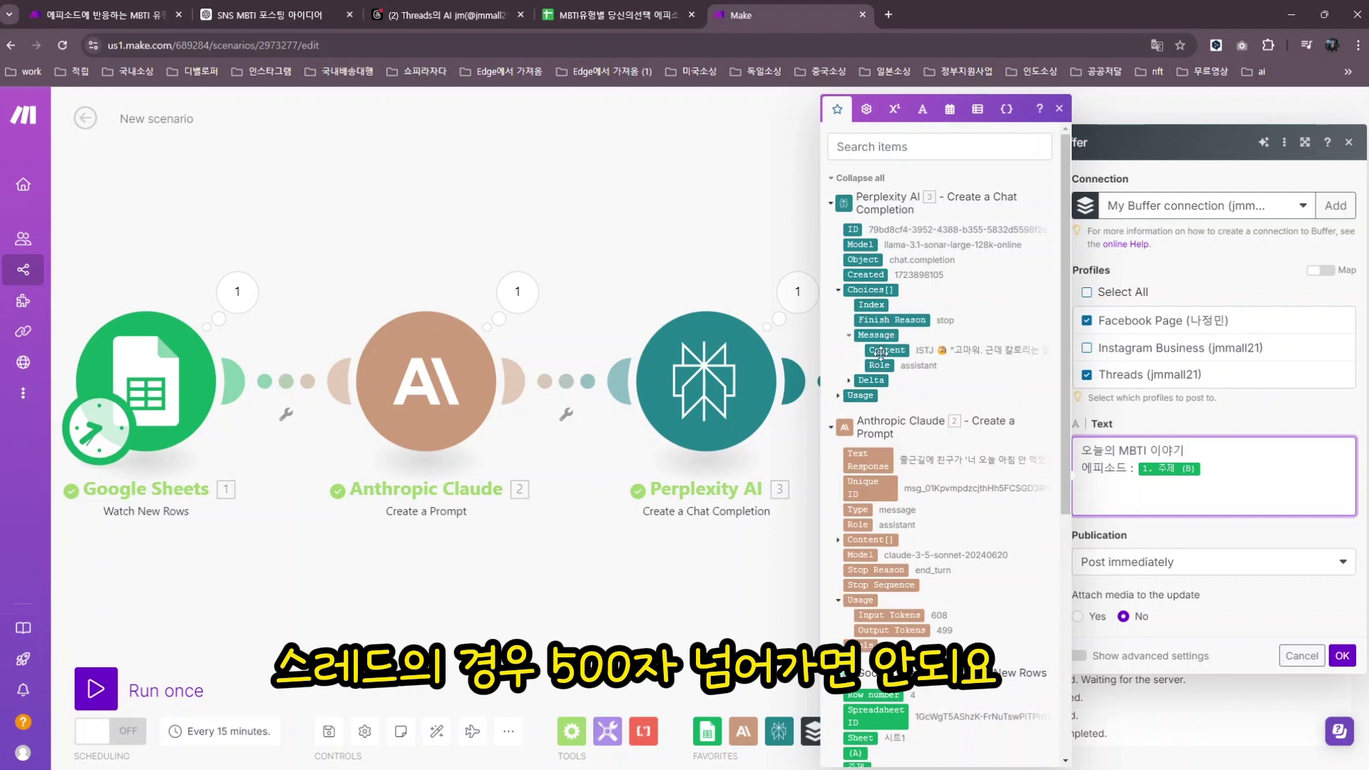
click(891, 350)
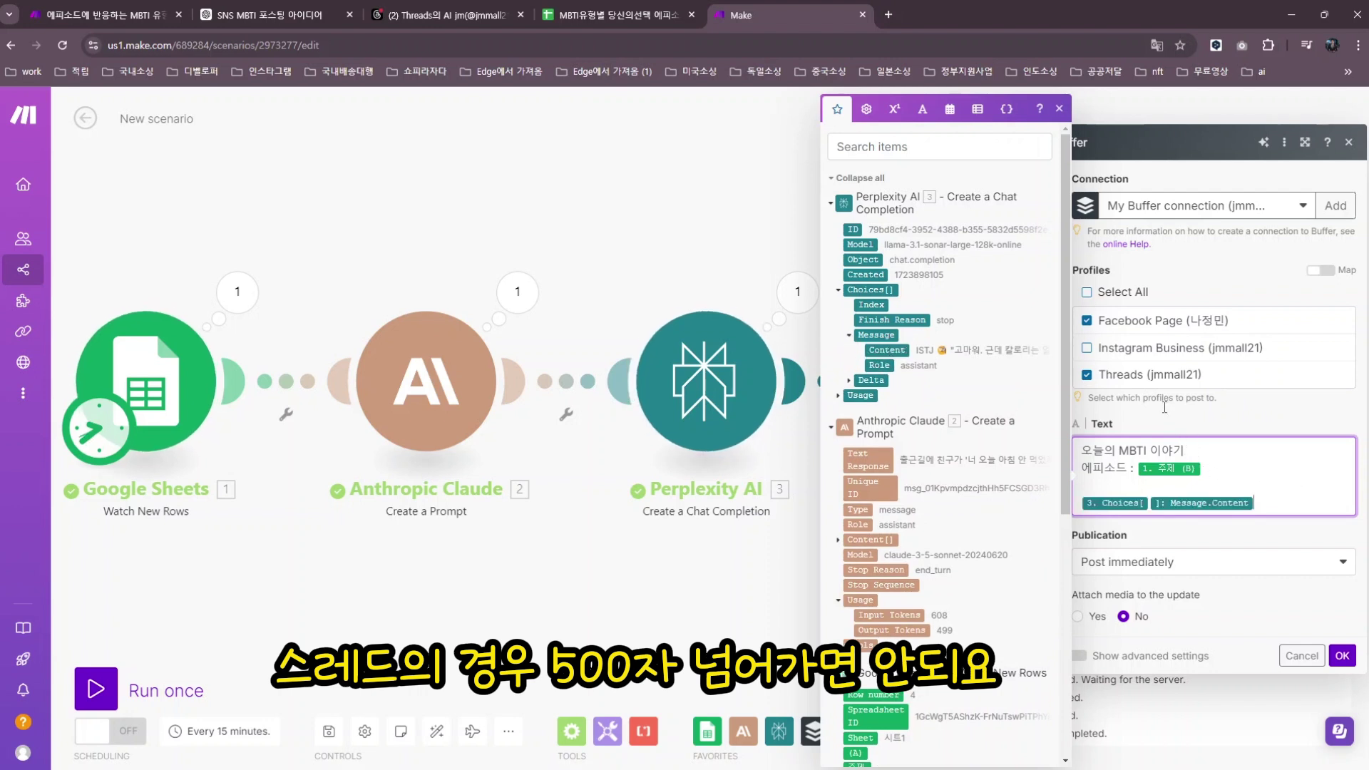
Add a blank line after "오늘의 MBTI 이야기" and put a 🔍 emoji in front of "에피소드 :" in the Buffer post text
click(1189, 451)
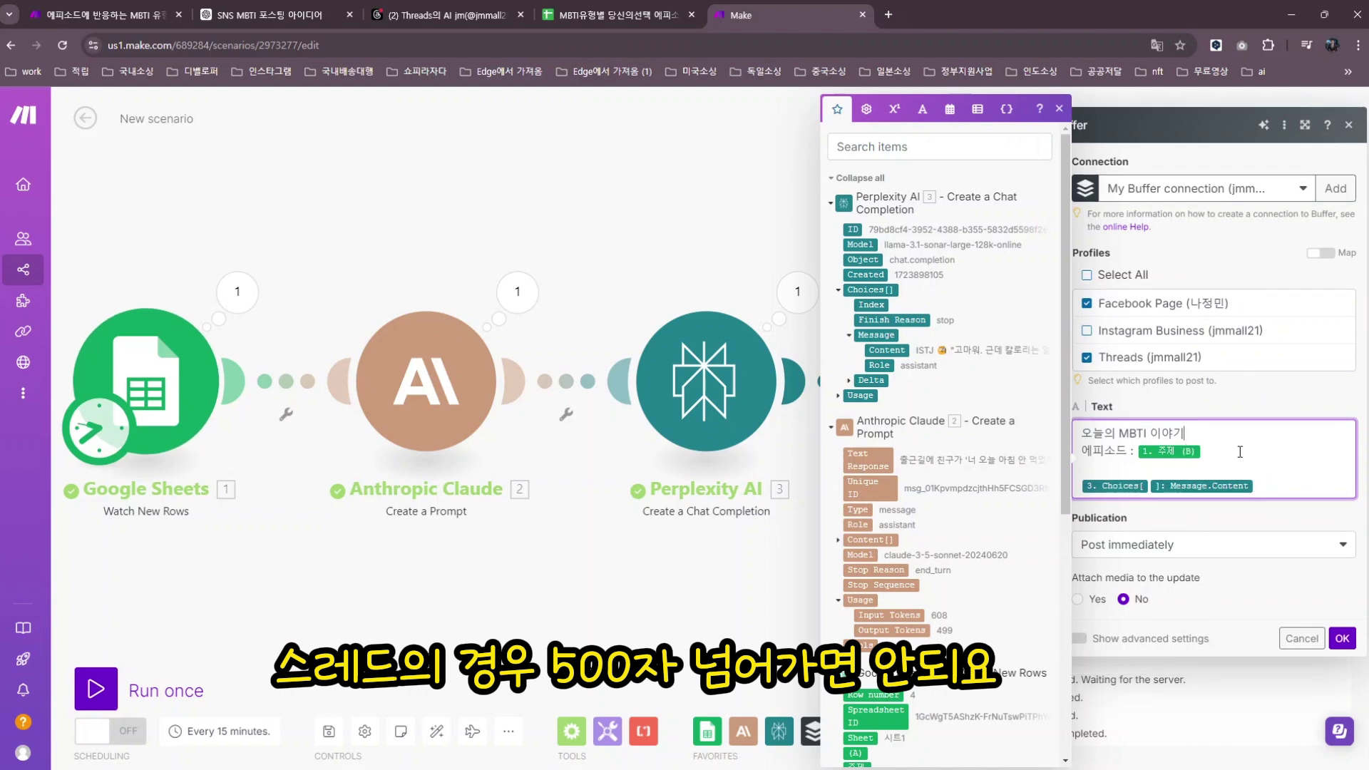
key(Return)
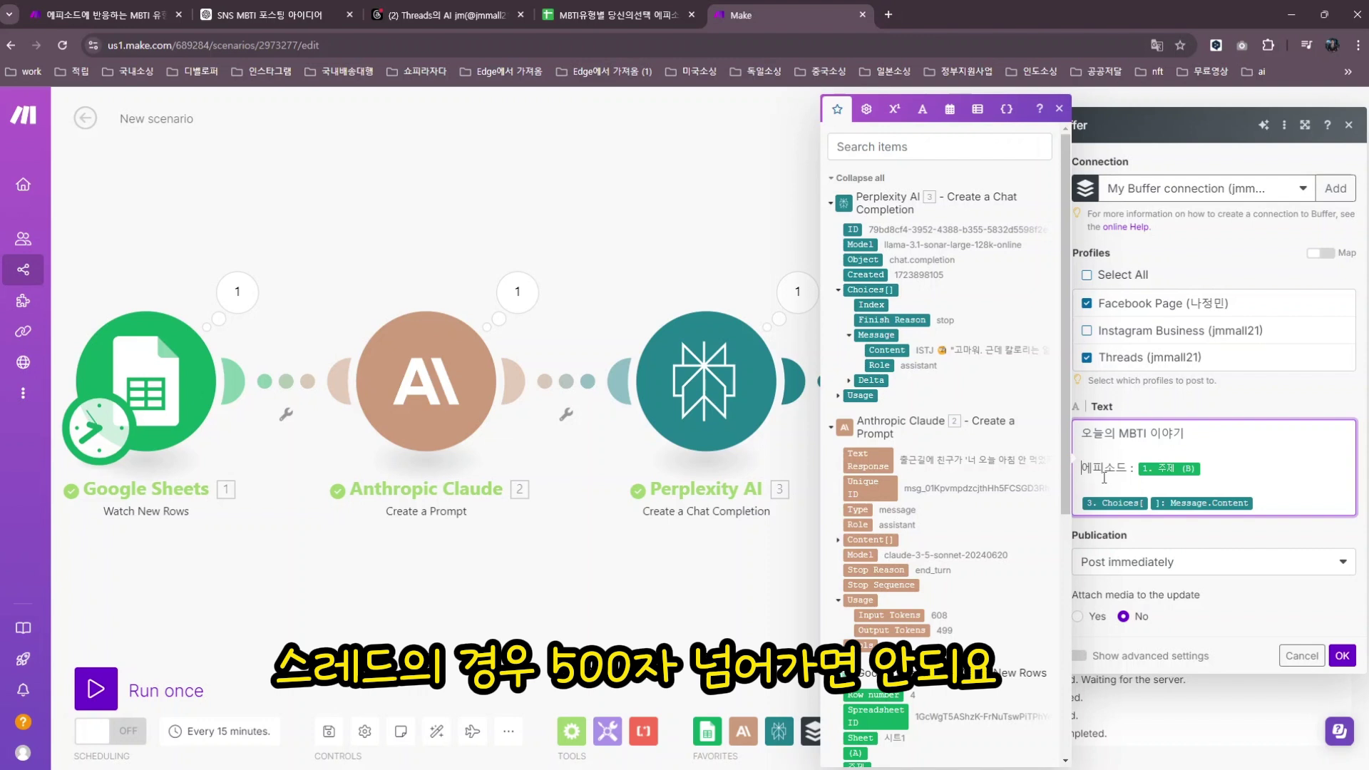
key(super+period)
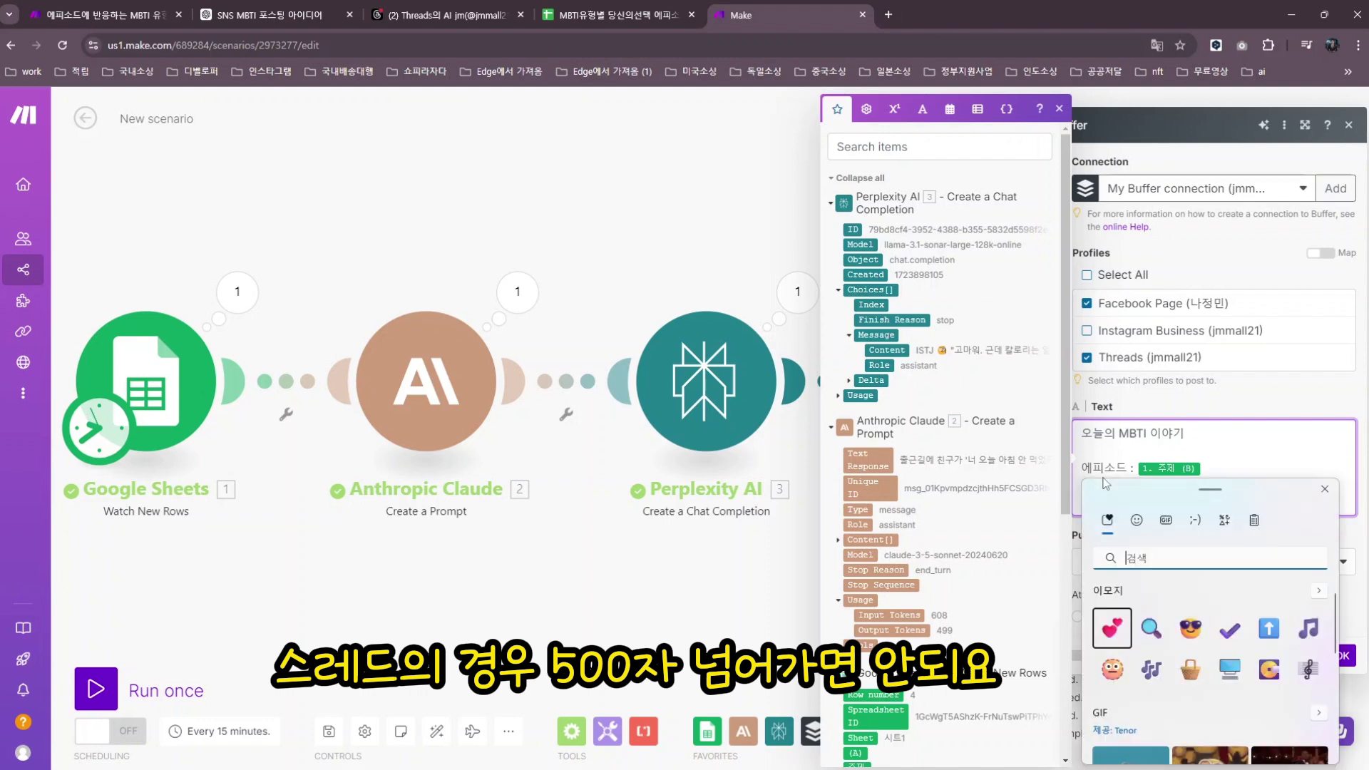
click(1153, 630)
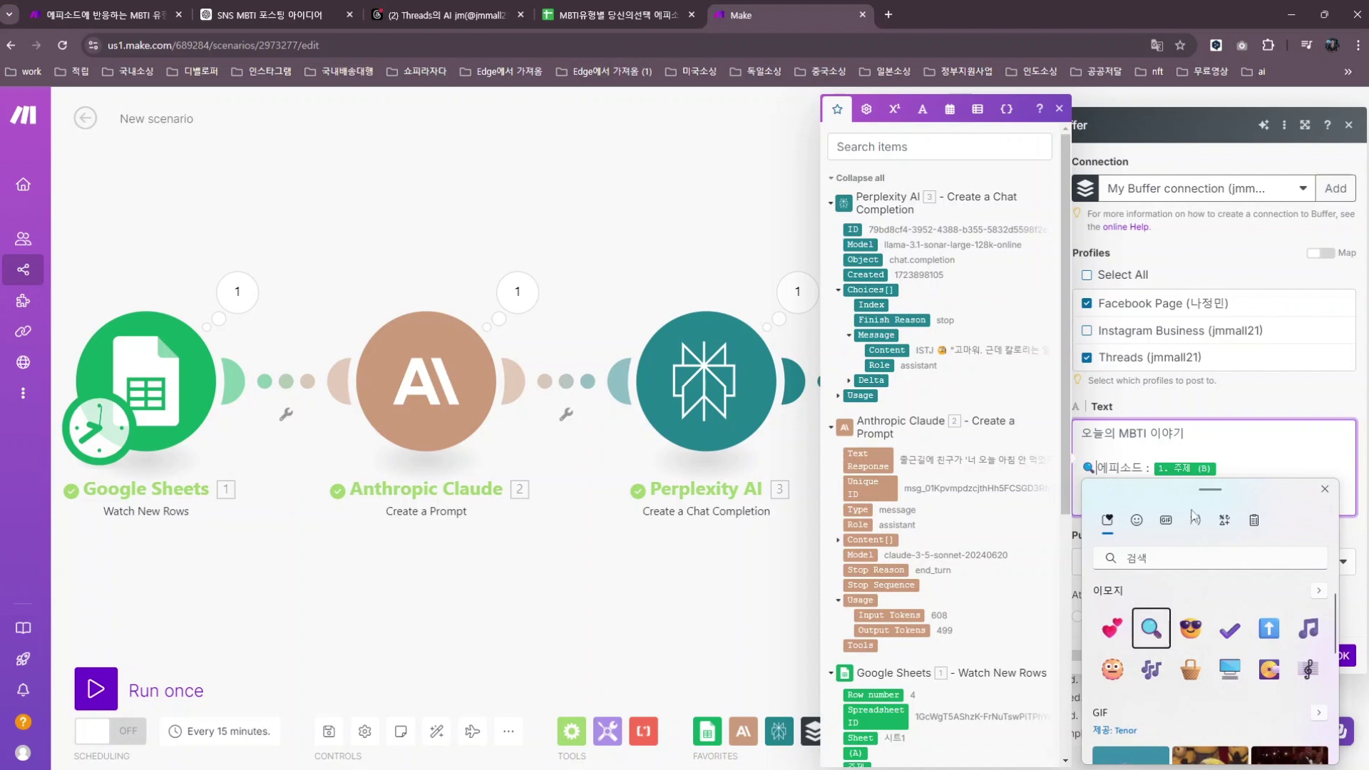
click(1246, 400)
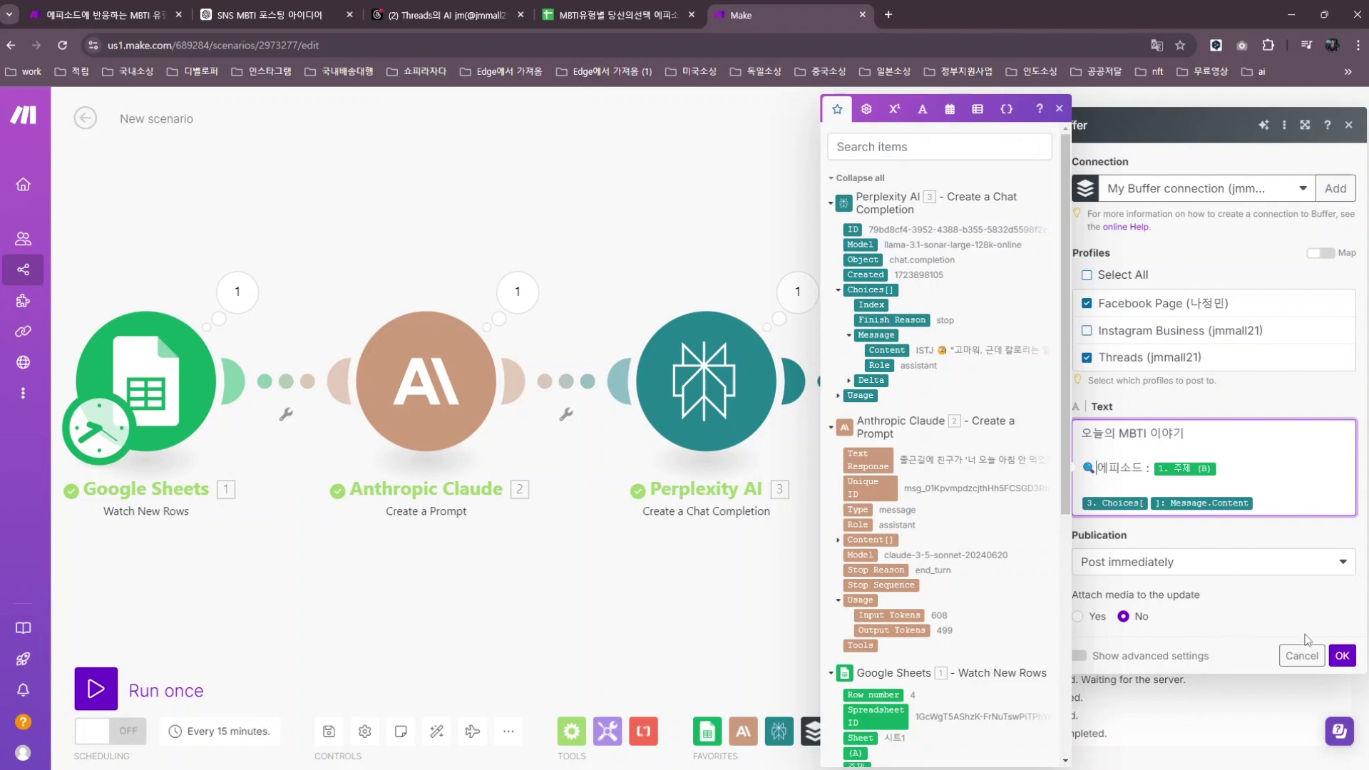
Accept the Buffer module settings, save the scenario, and run it once
click(1341, 657)
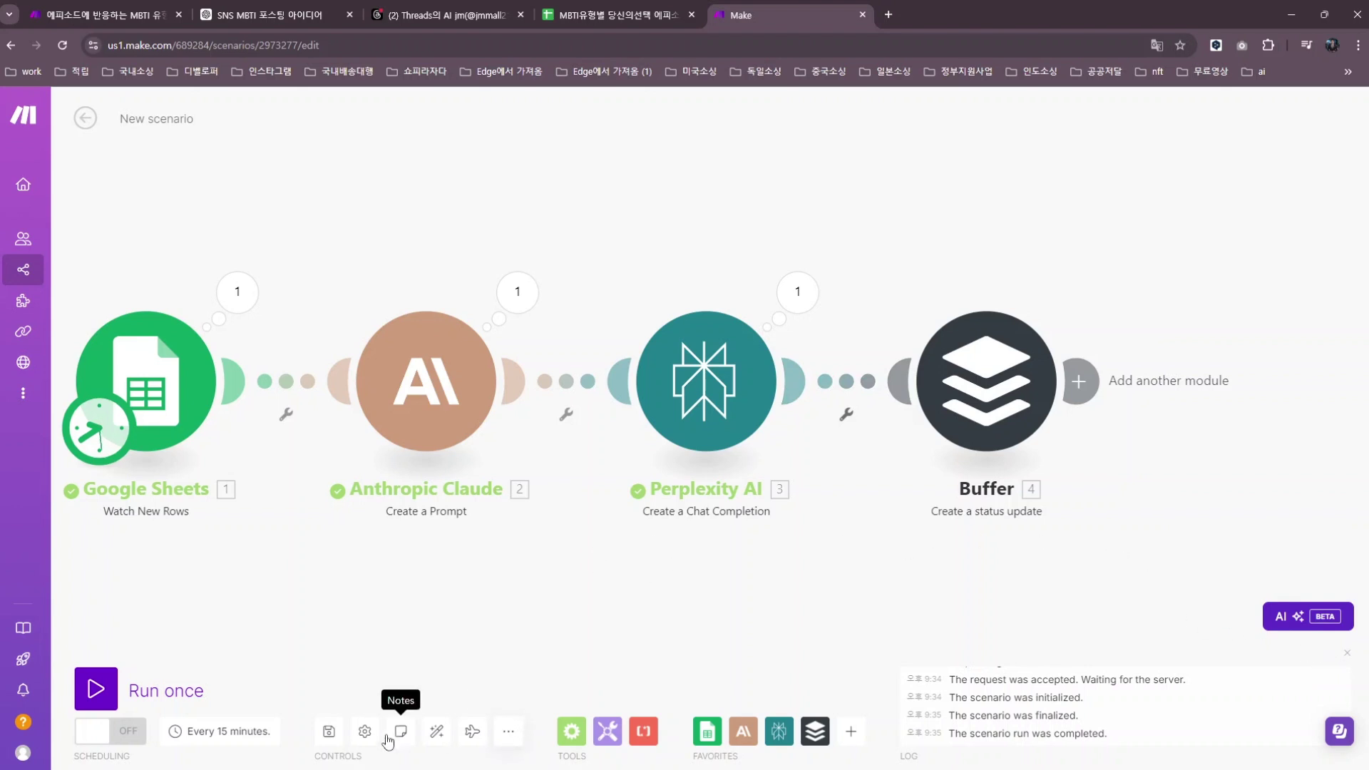
click(329, 735)
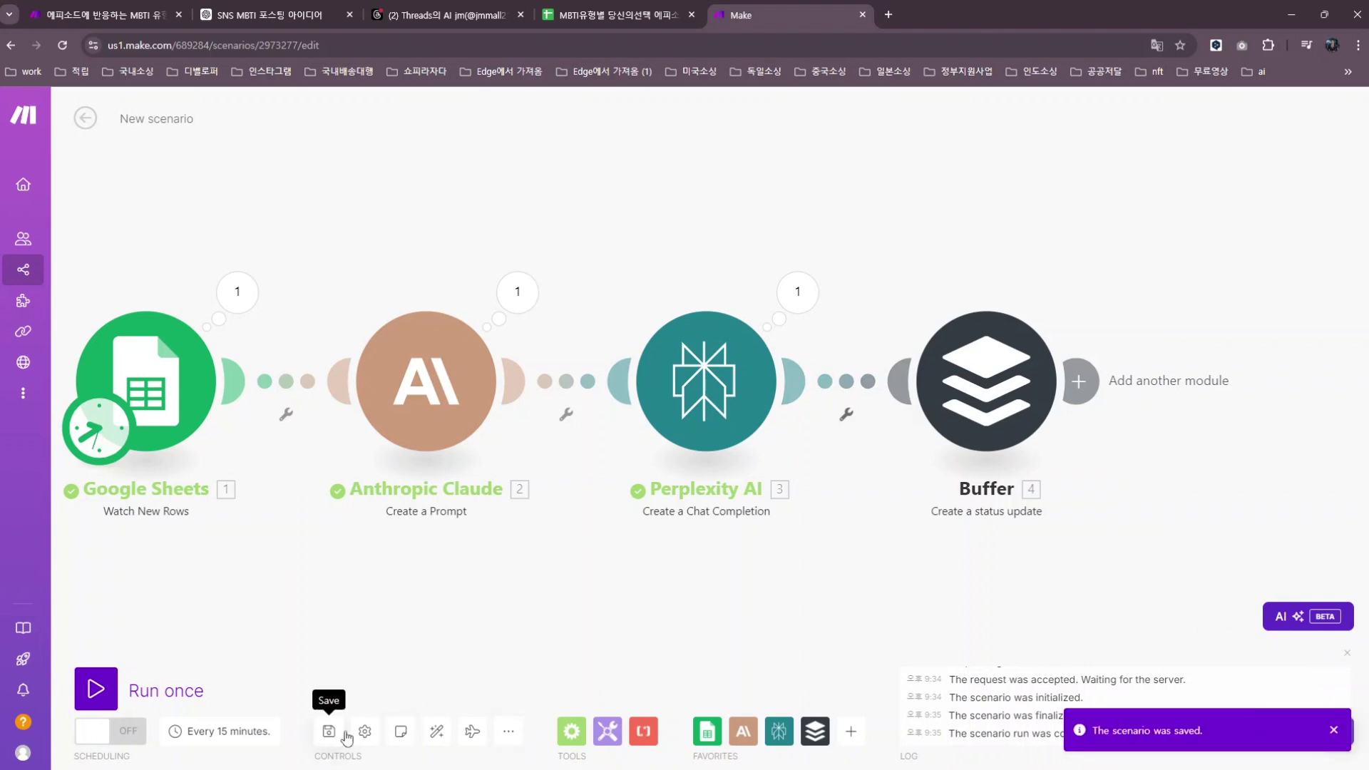
click(105, 692)
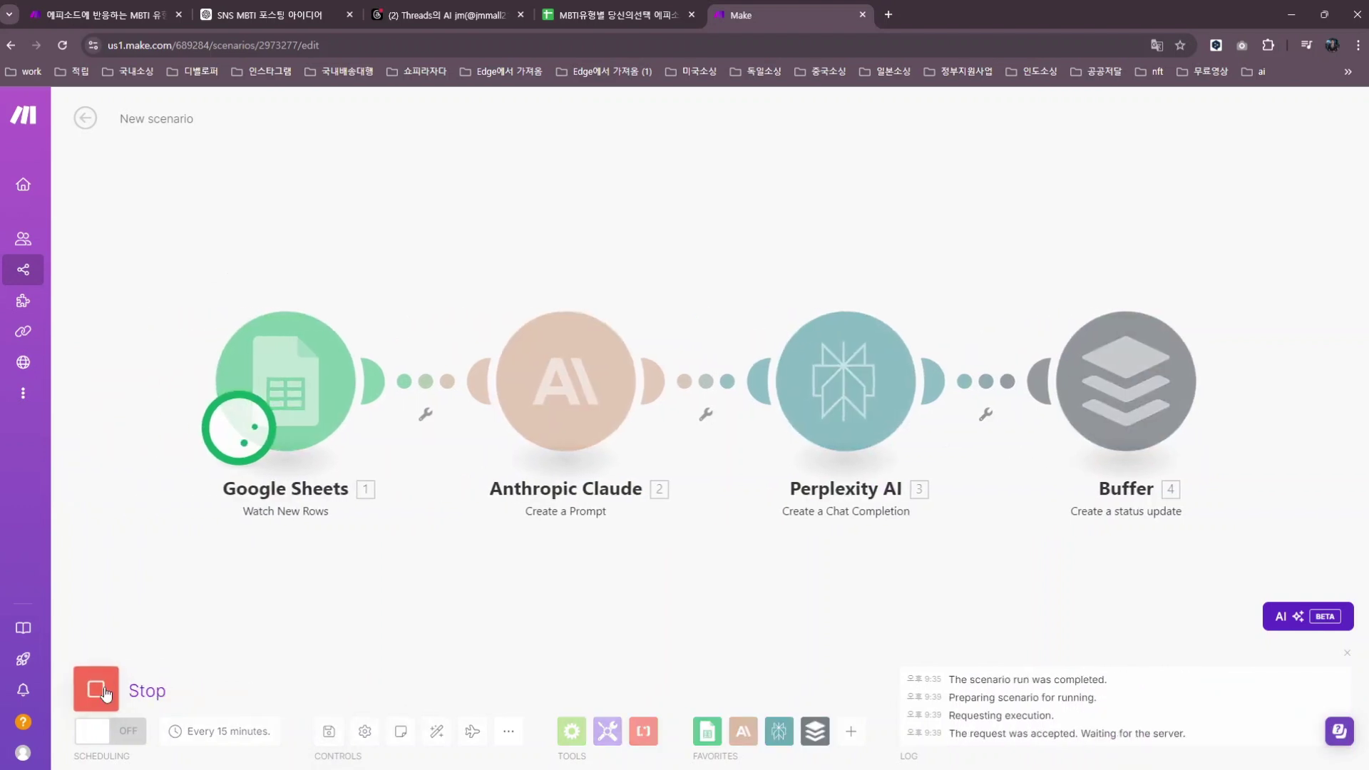
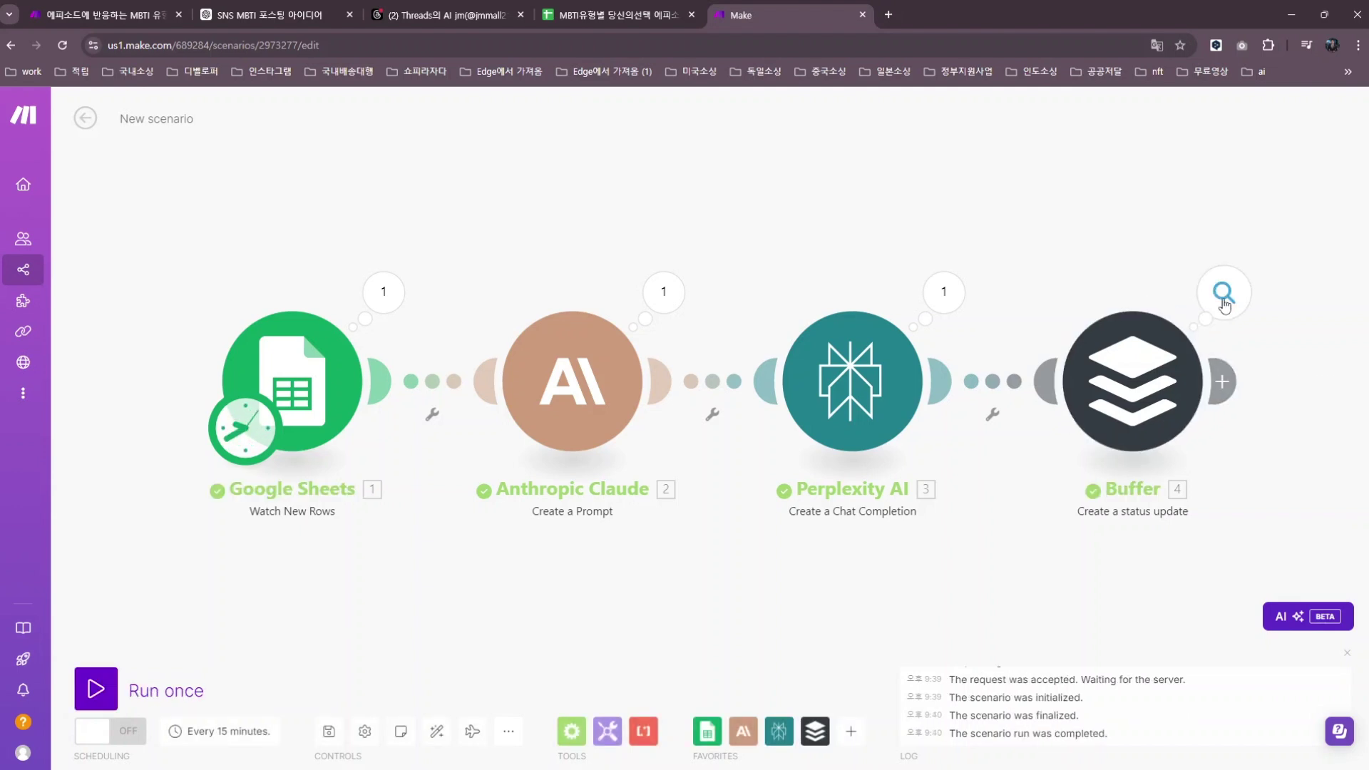
Switch to the Threads profile, reload it, and review the newest MBTI post from the episode line through the ENTJ reaction
click(456, 18)
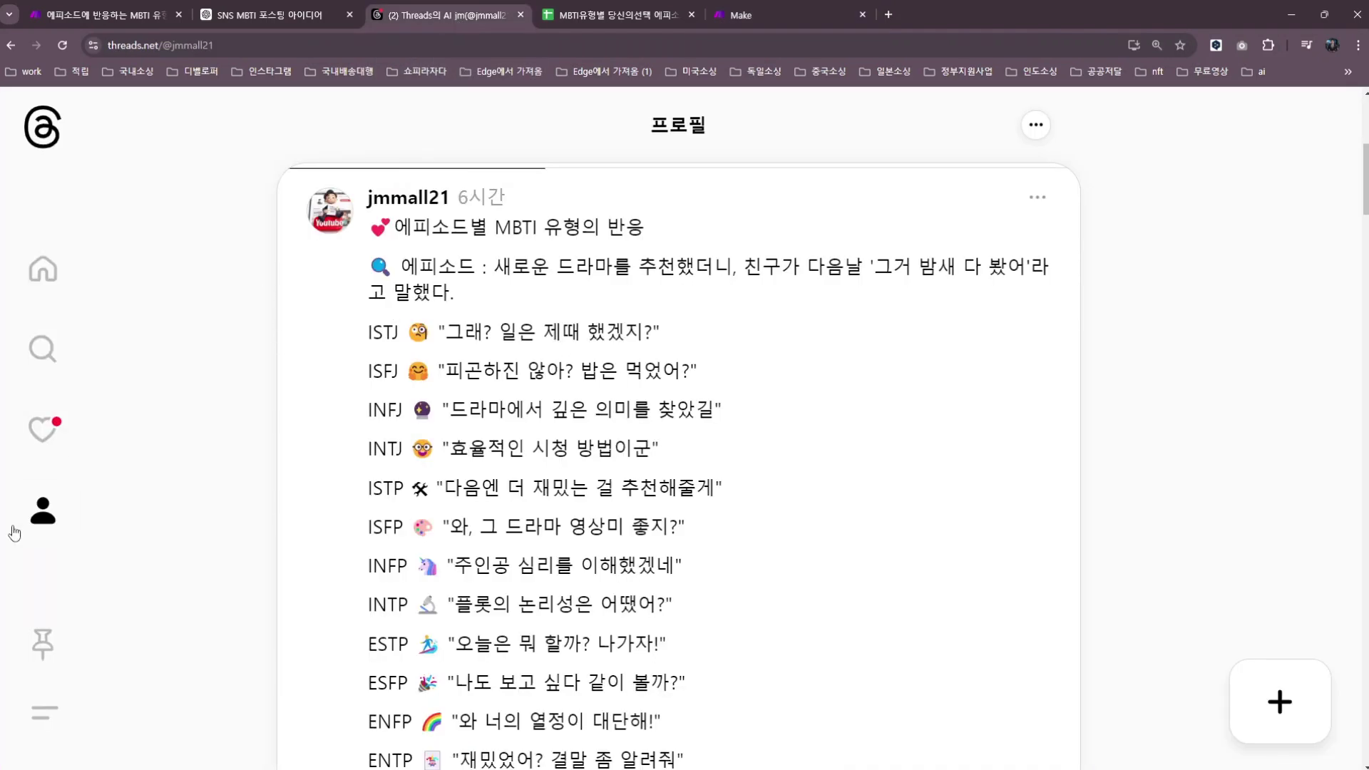
scroll(565, 517, up, 5)
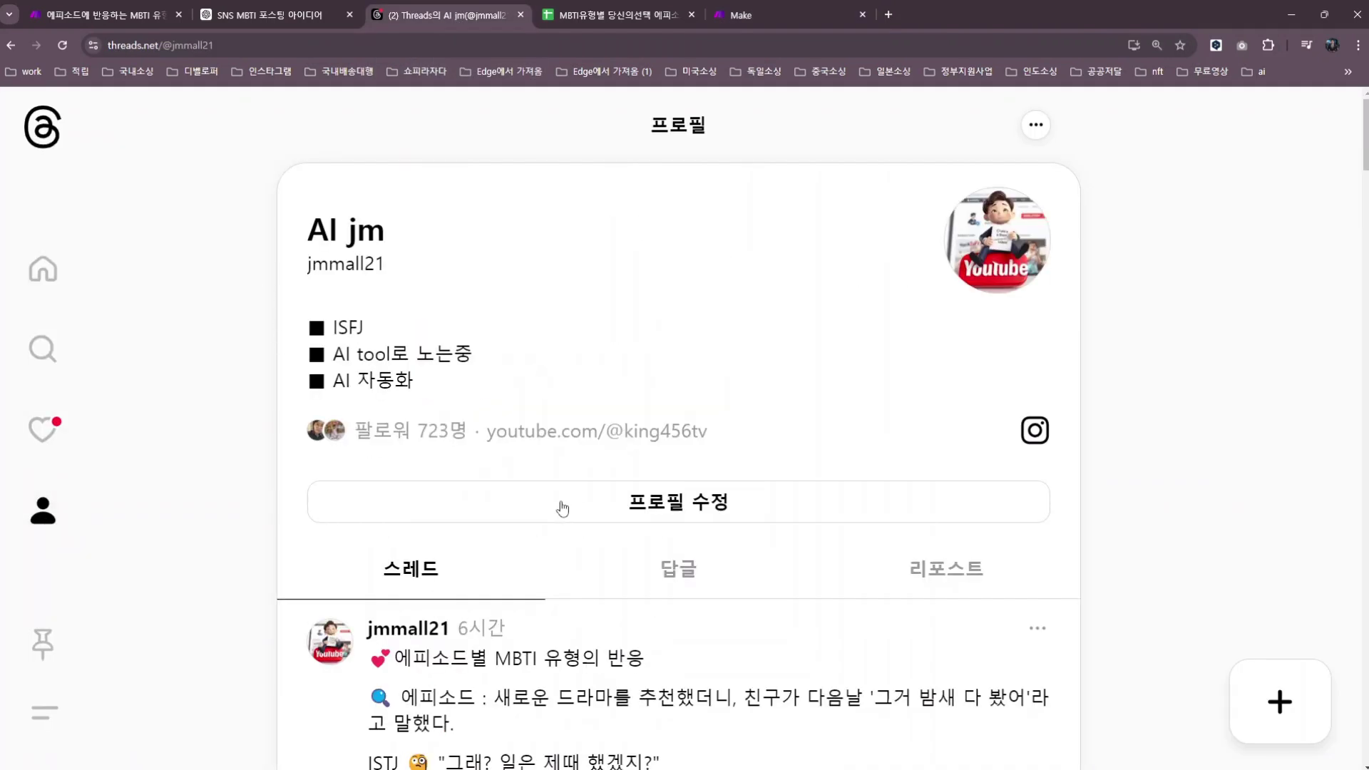
scroll(562, 507, down, 3)
scroll(549, 510, up, 3)
click(63, 46)
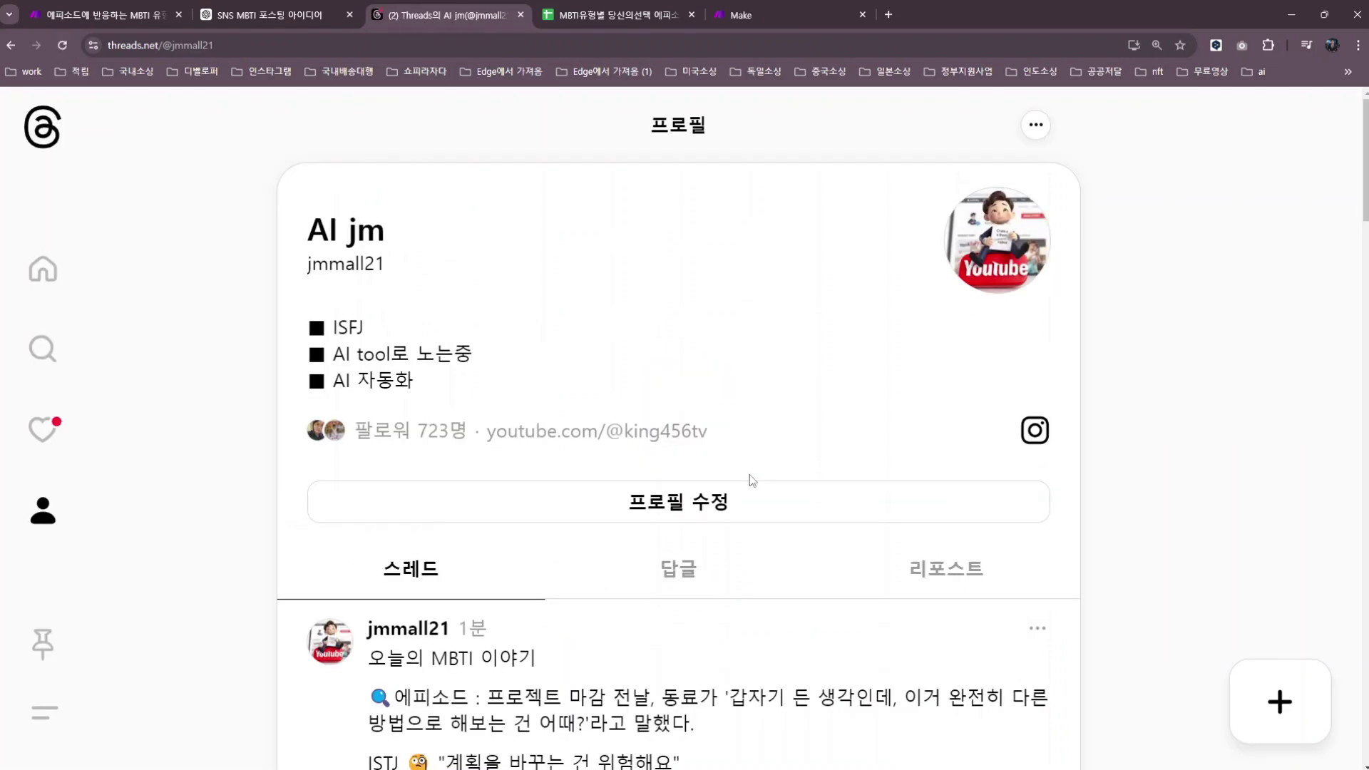
scroll(750, 480, down, 1)
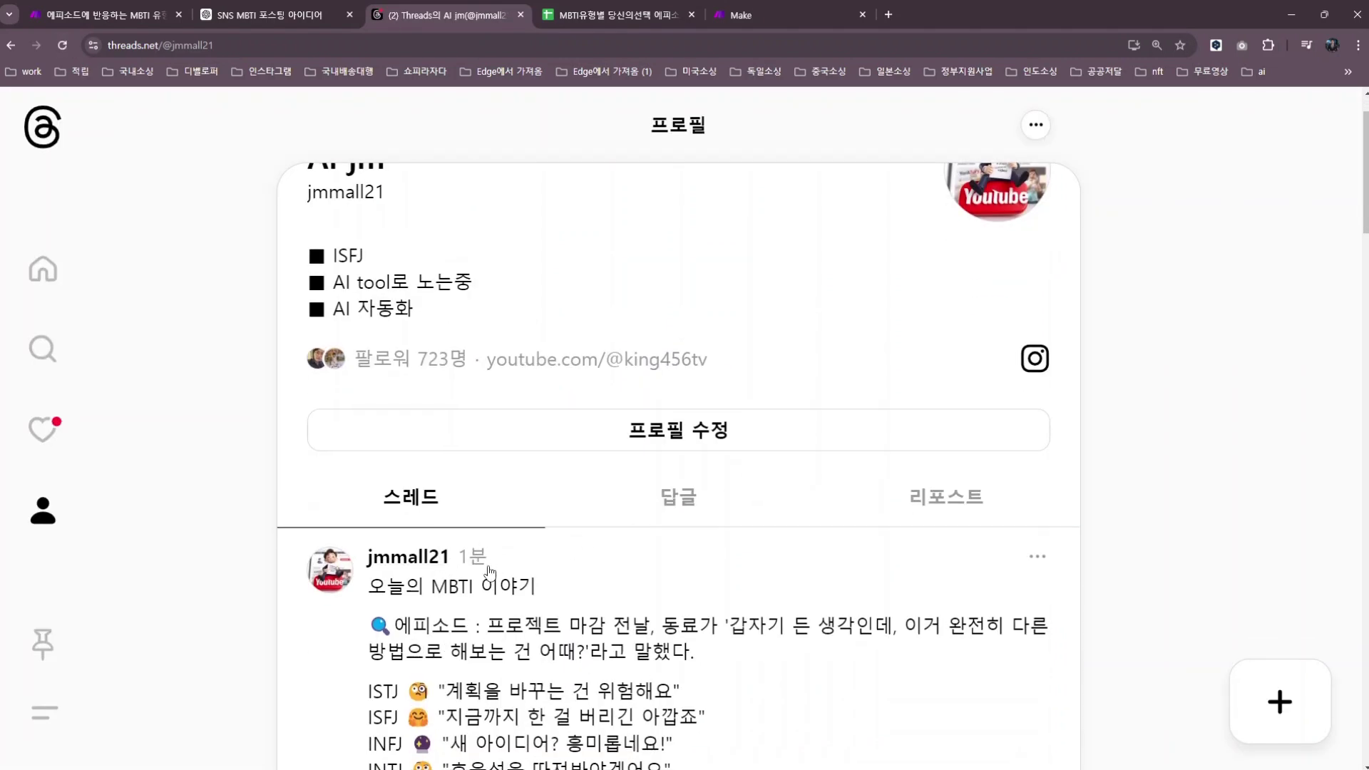
scroll(633, 551, down, 2)
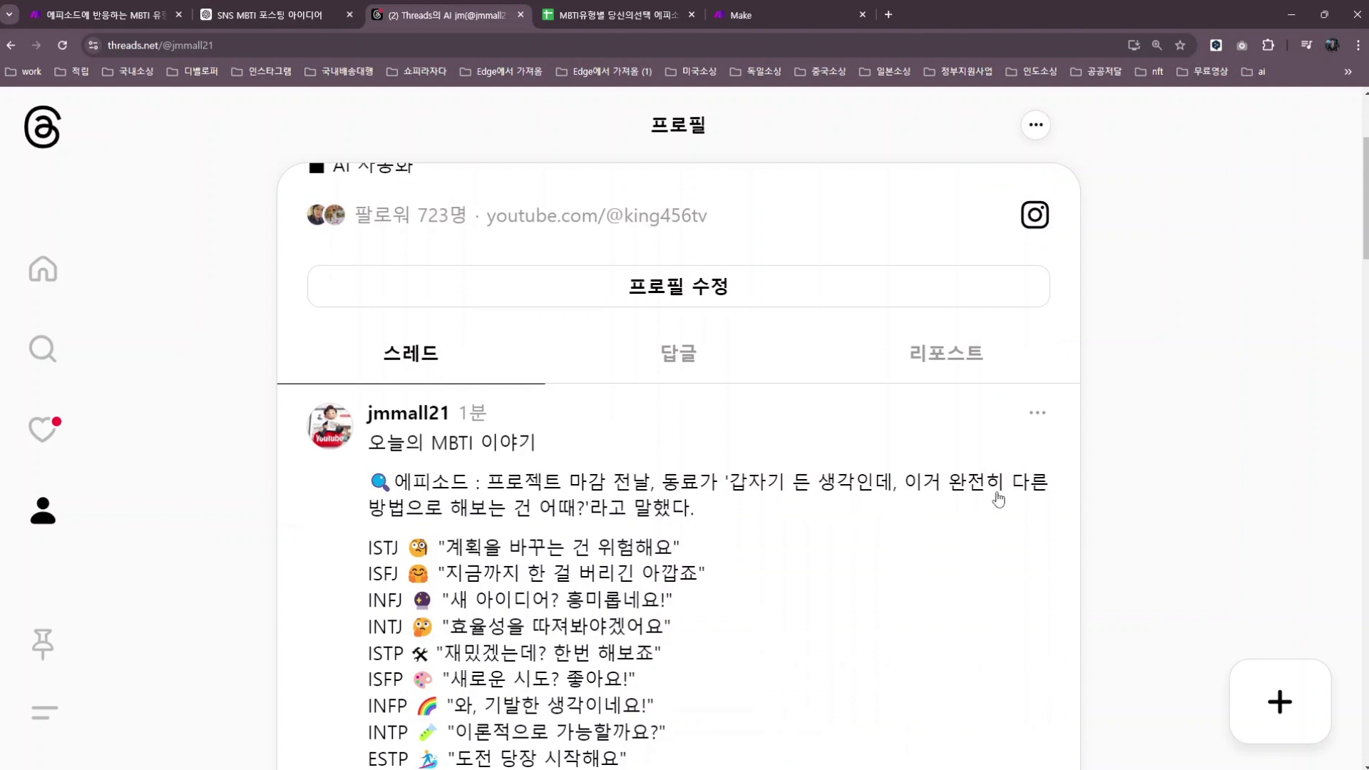
scroll(640, 531, down, 1)
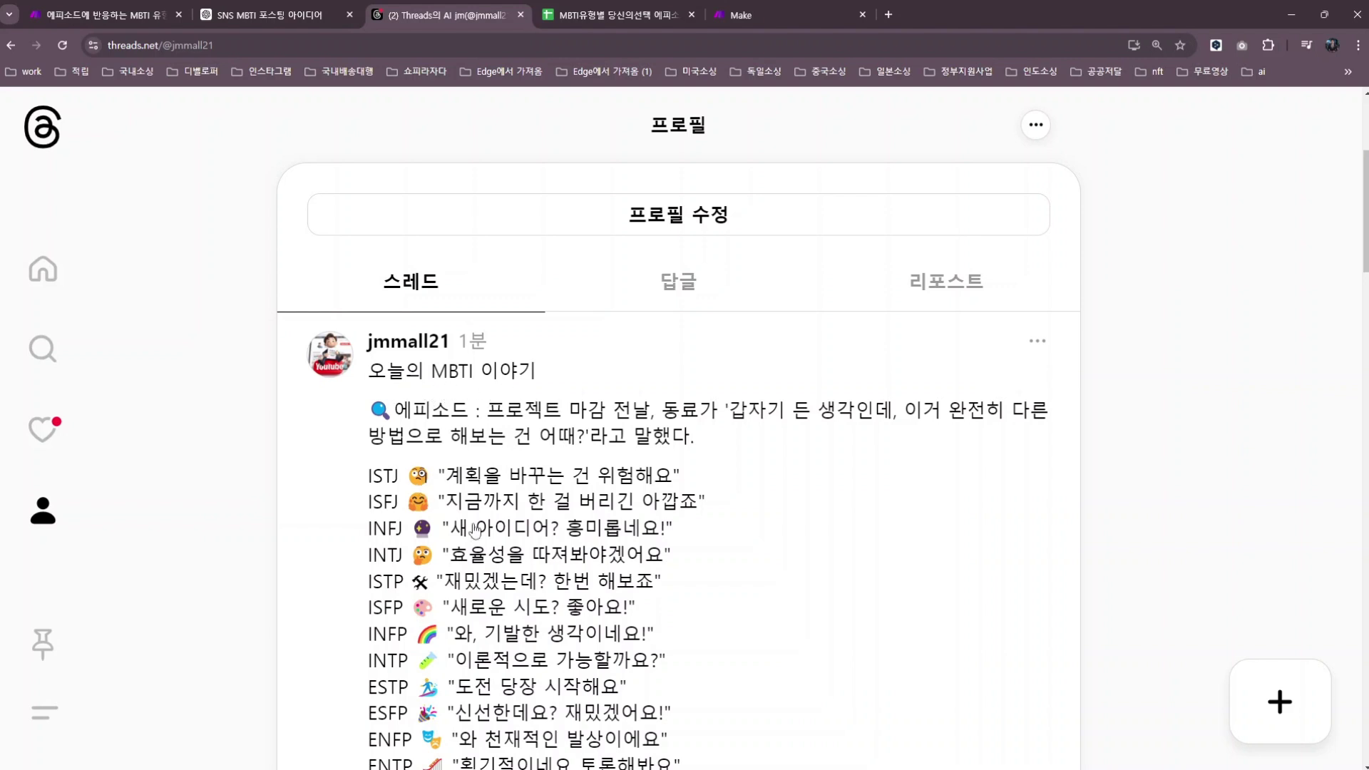
scroll(444, 499, down, 1)
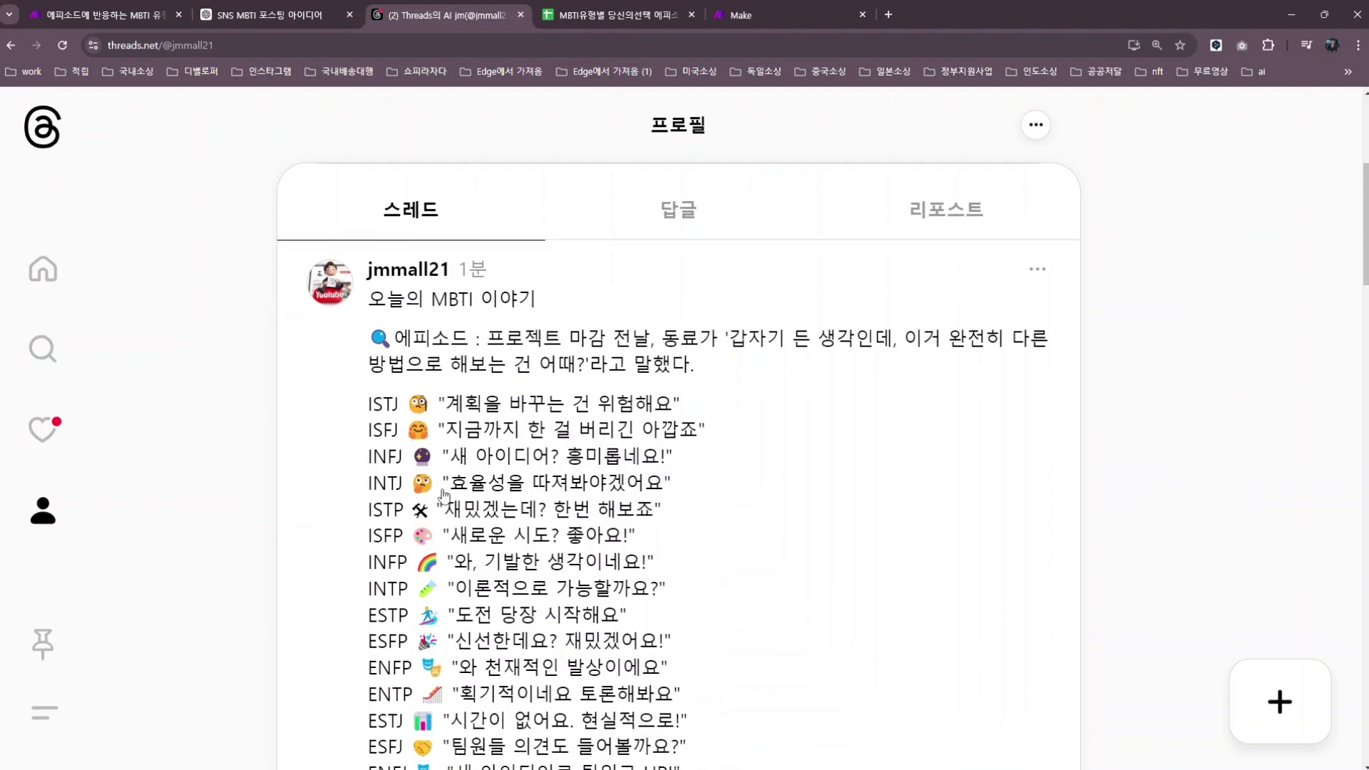
scroll(455, 421, down, 2)
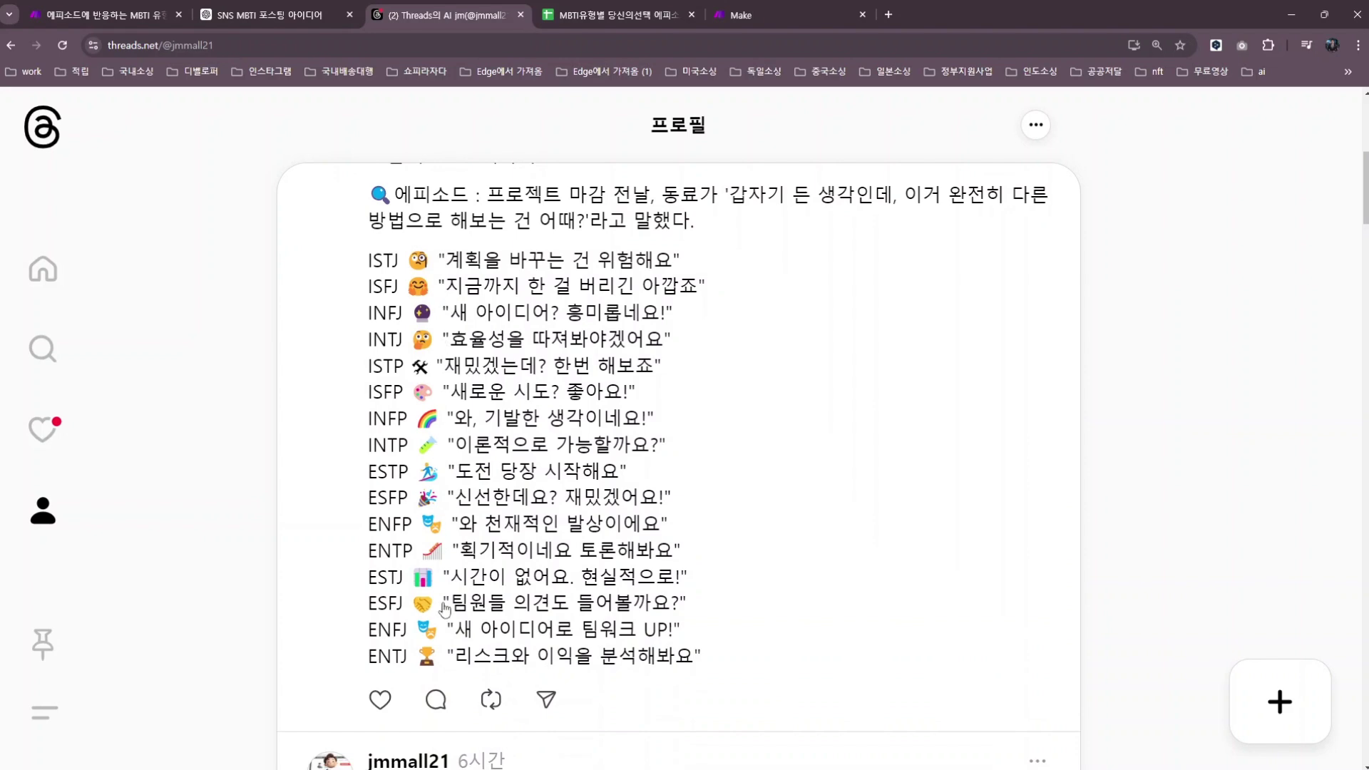
Delete the newest "오늘의 MBTI 이야기" post from the Threads profile
scroll(797, 582, up, 4)
click(1037, 396)
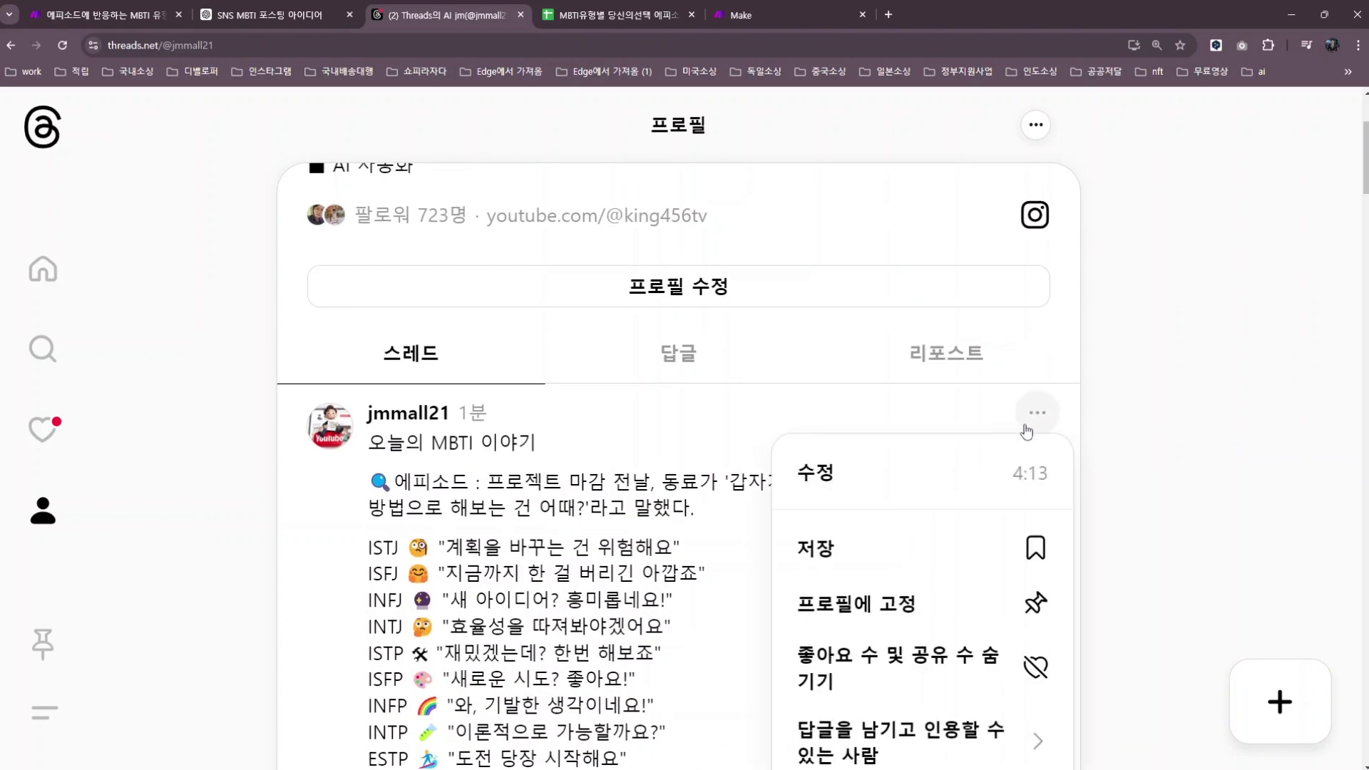
scroll(942, 566, down, 2)
click(927, 685)
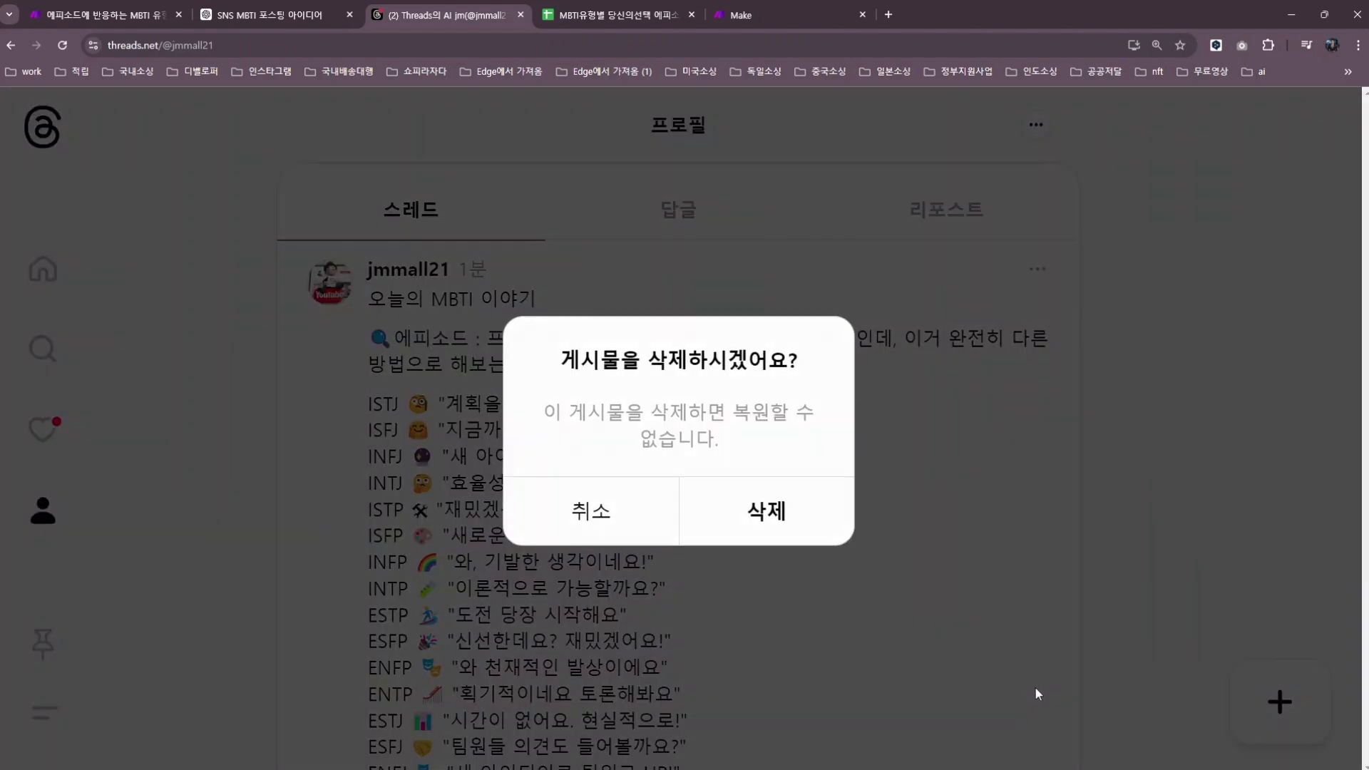
click(767, 529)
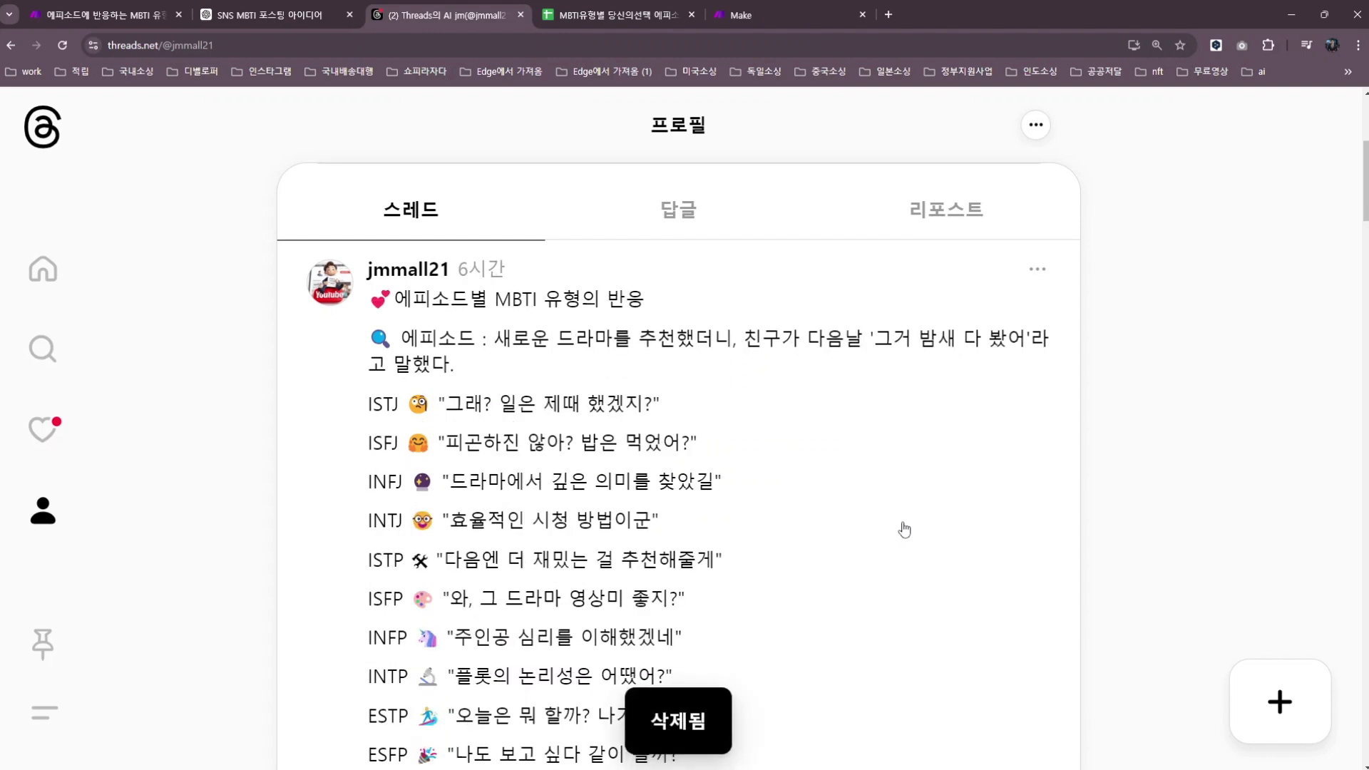
Search Google for 페이스북 in a new browser tab and open the Facebook site
click(888, 14)
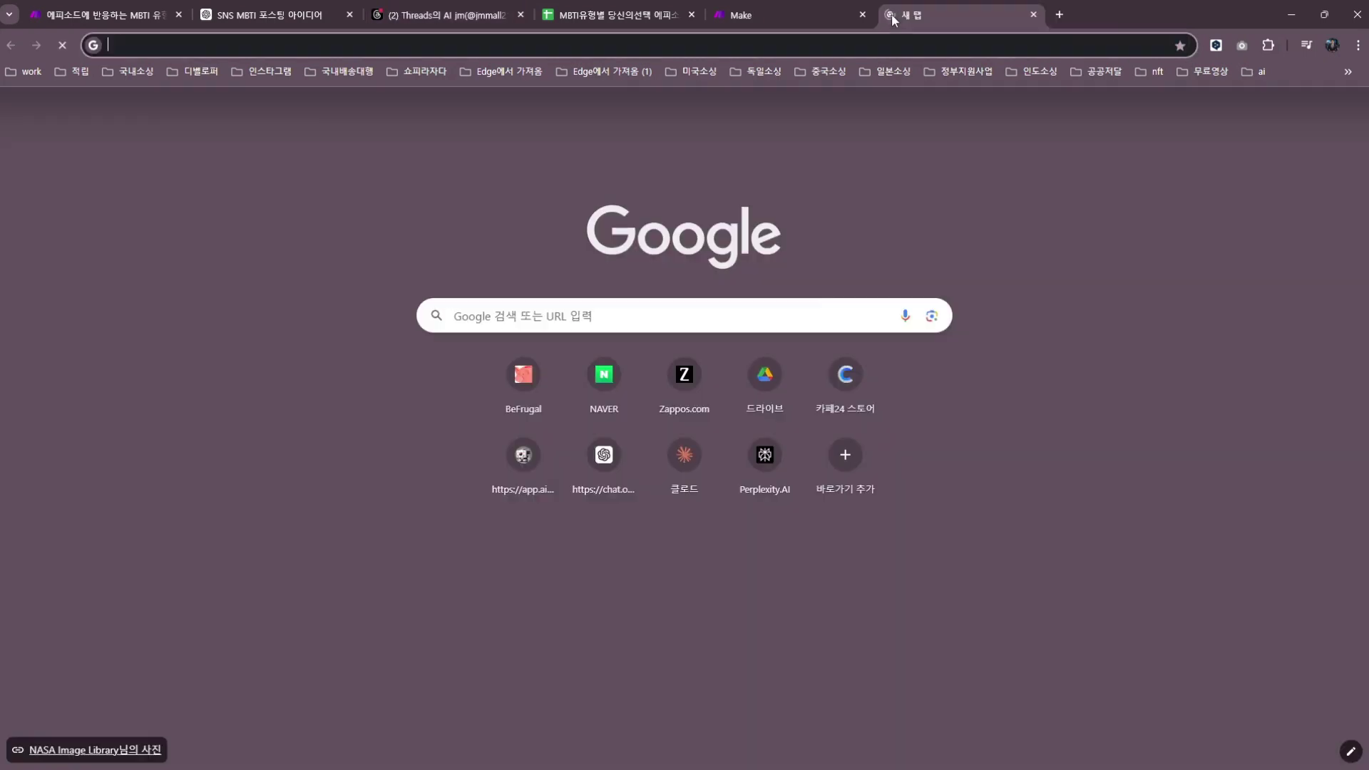
click(618, 319)
text(페이)
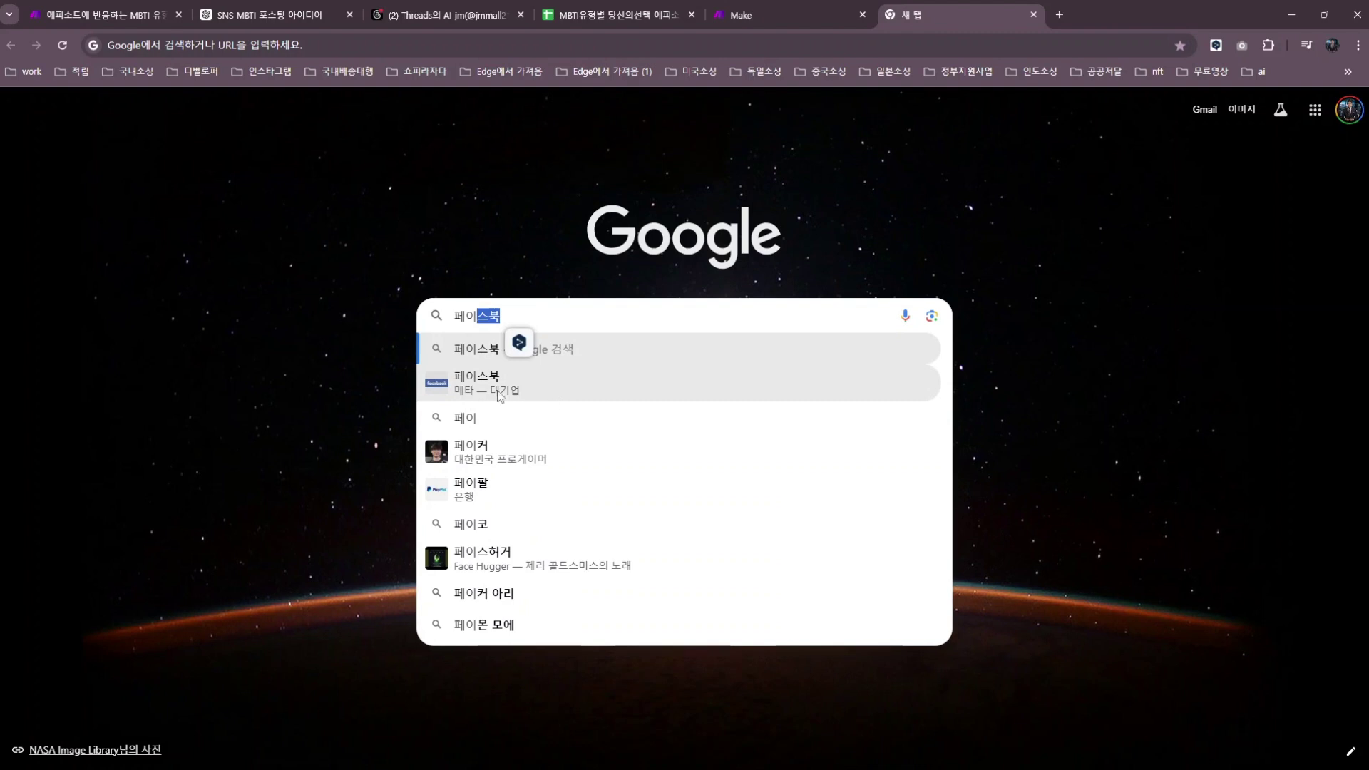
click(488, 391)
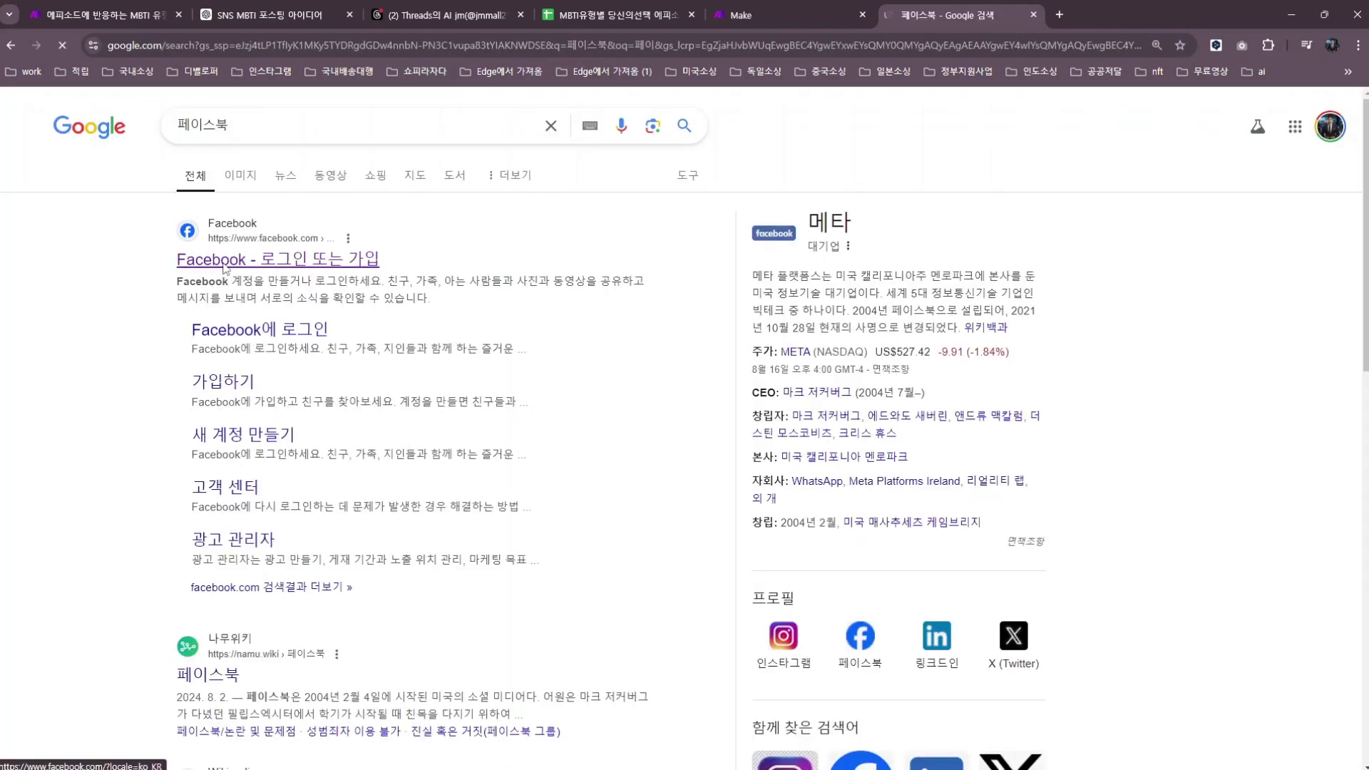
click(225, 266)
click(891, 312)
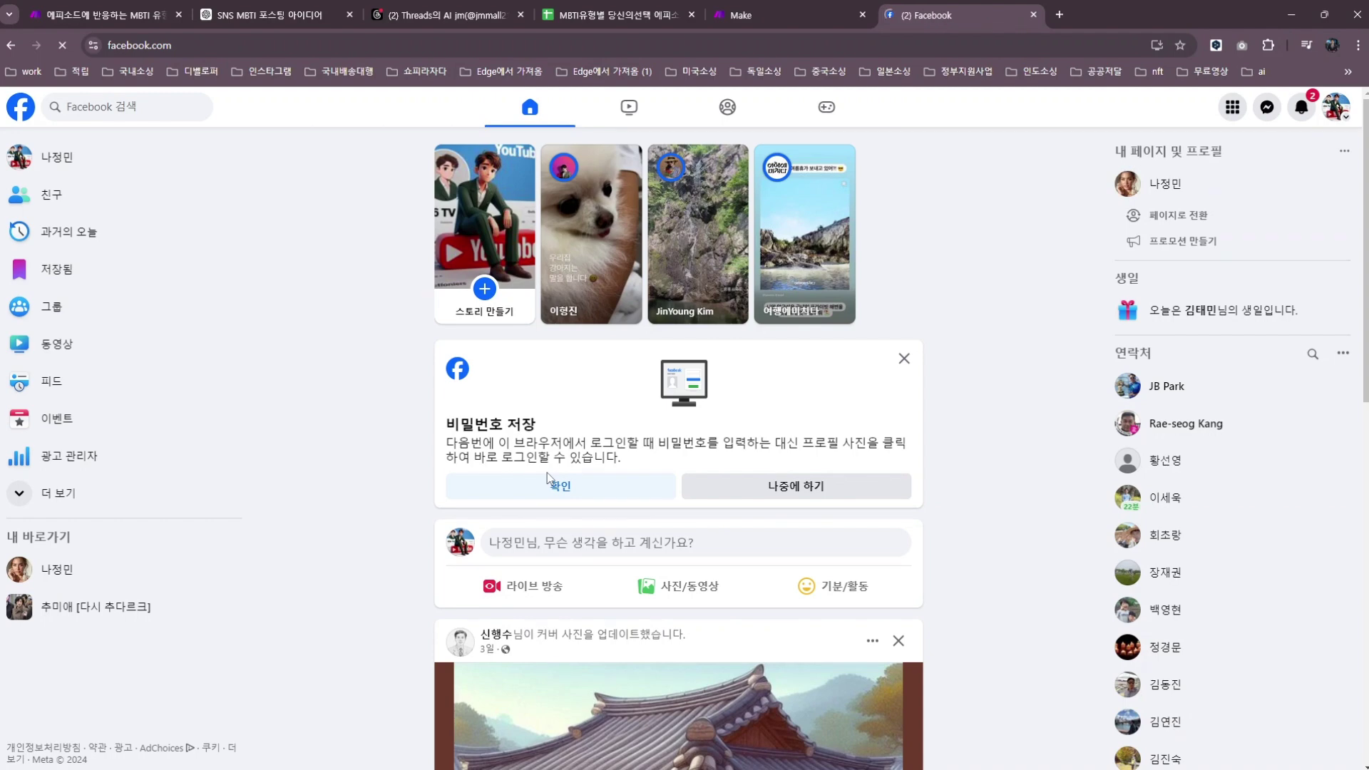
Open the managed Facebook Page and examine the full text of its newest "오늘의 MBTI 이야기" post
scroll(547, 476, down, 1)
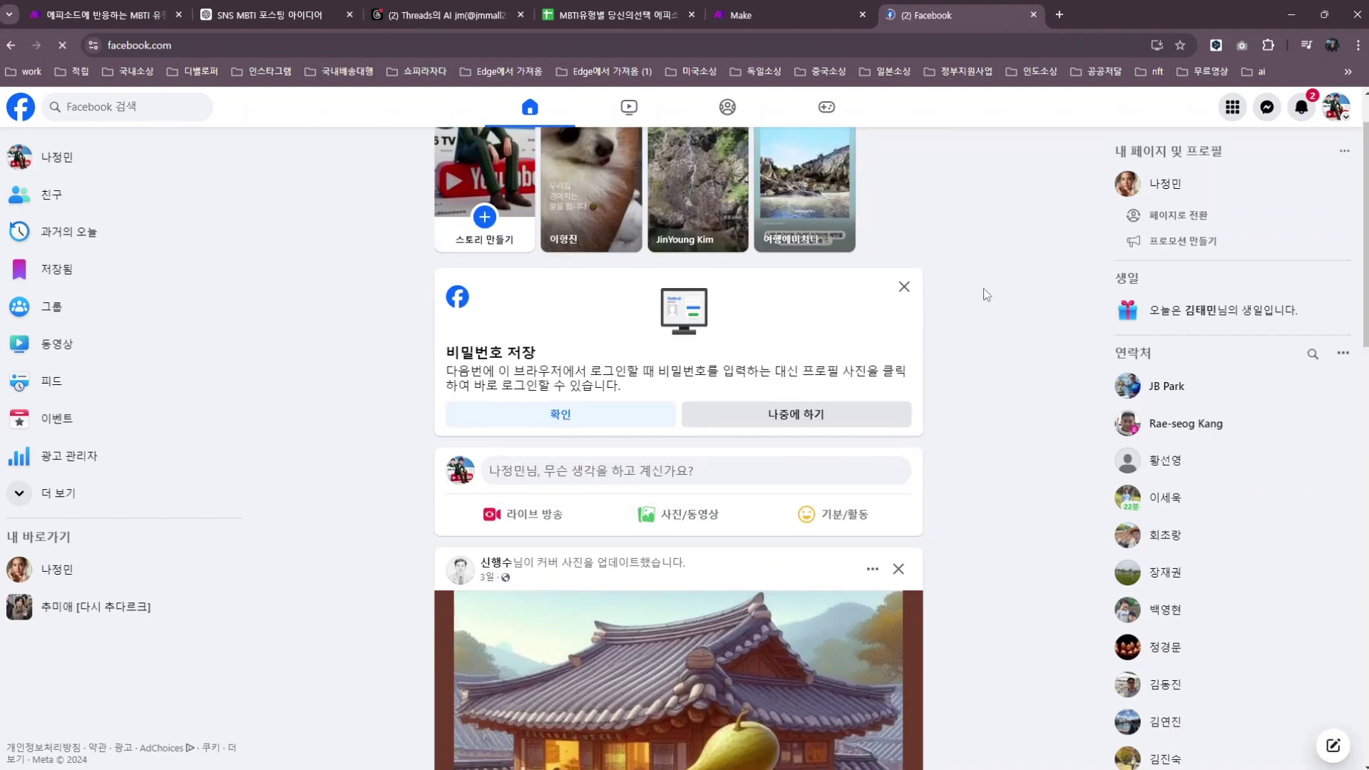
click(1131, 187)
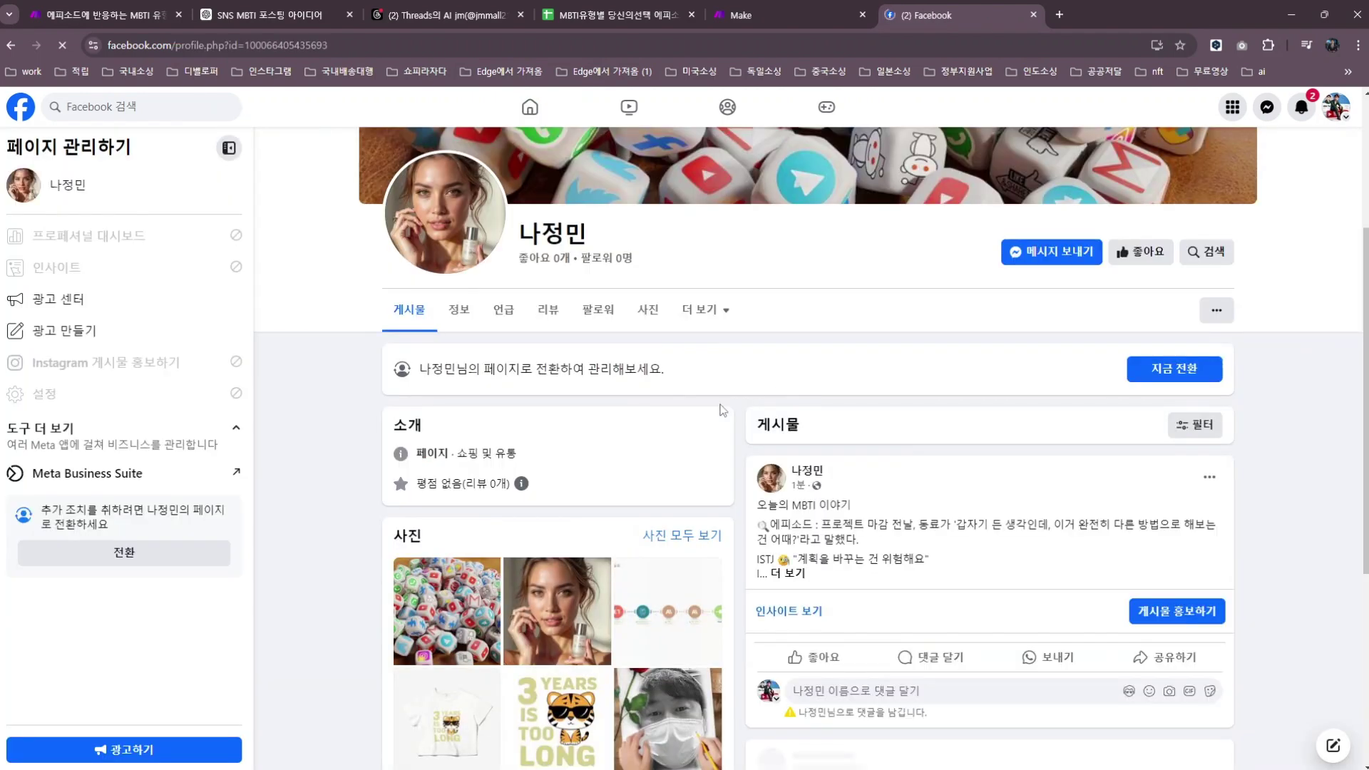
scroll(713, 410, down, 1)
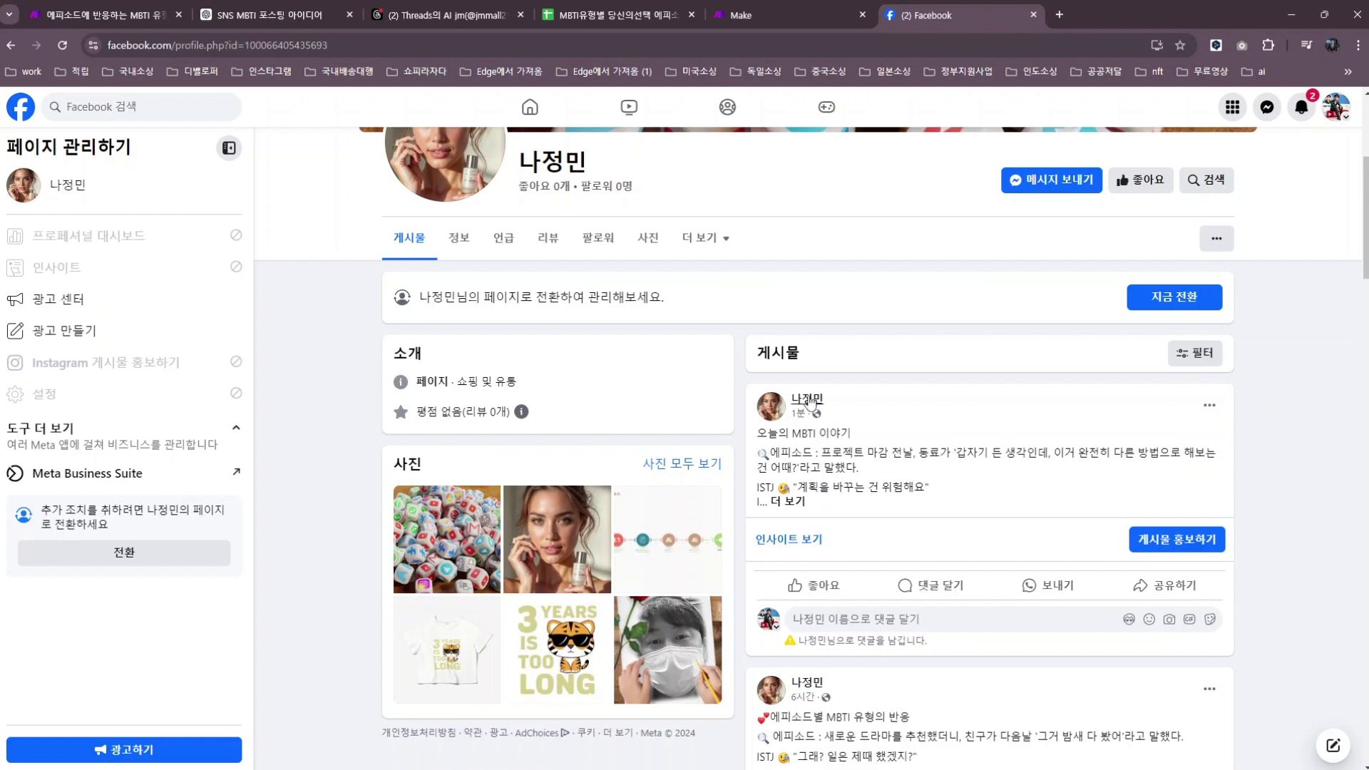
click(788, 502)
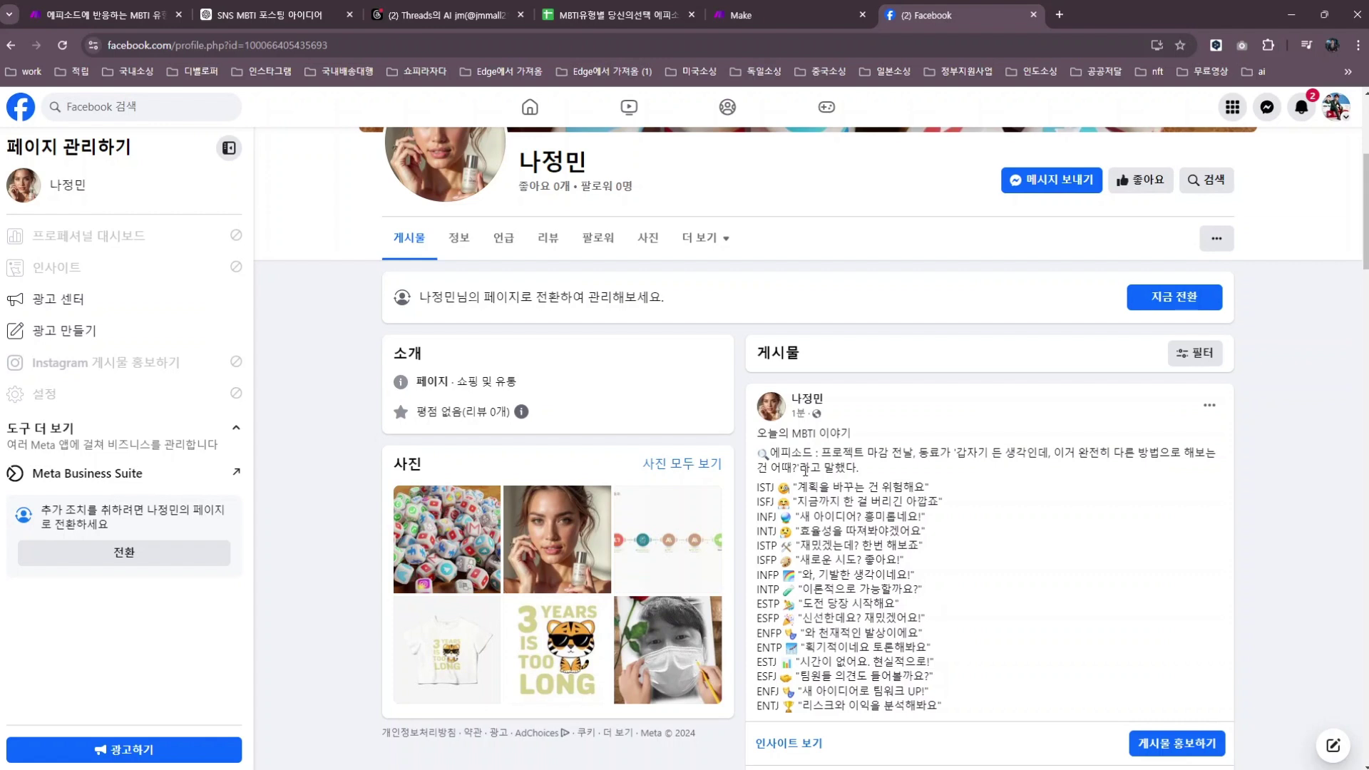
drag(756, 438, 945, 710)
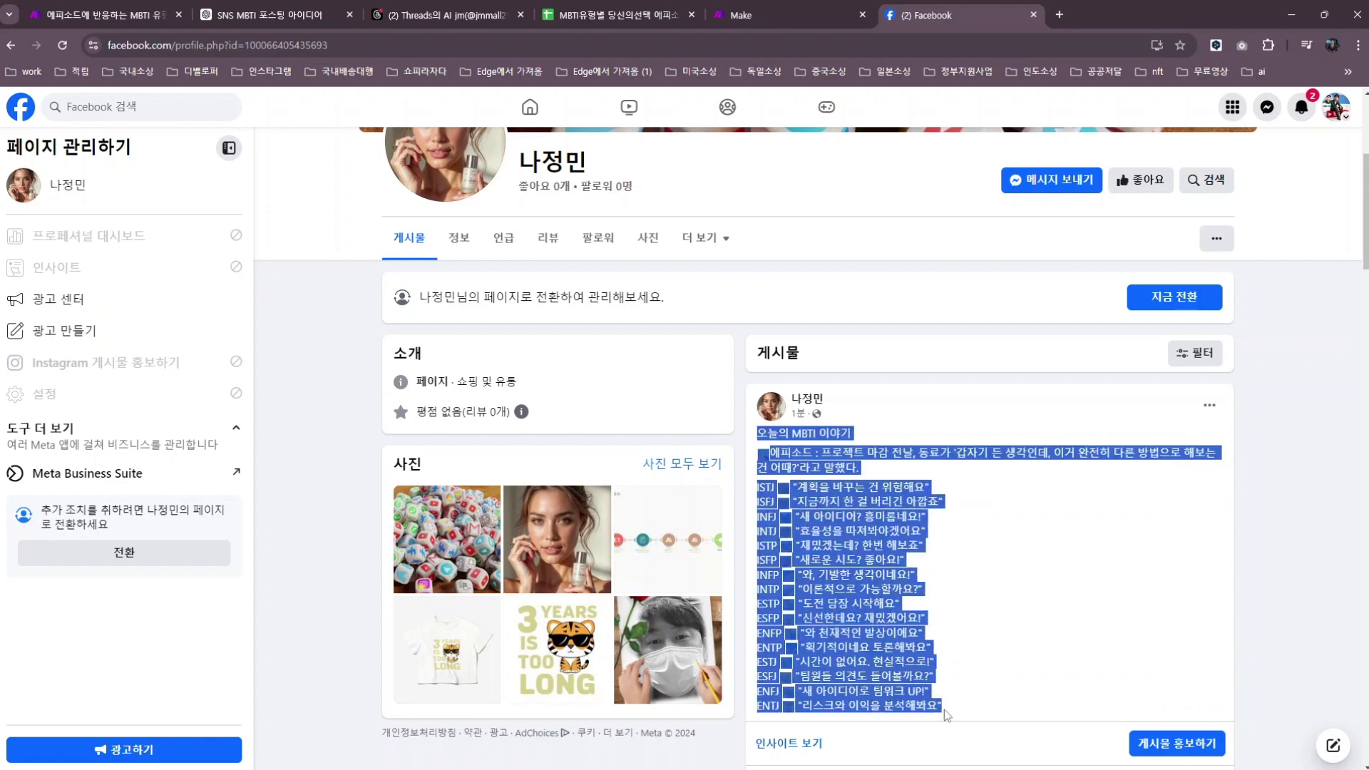
click(1025, 579)
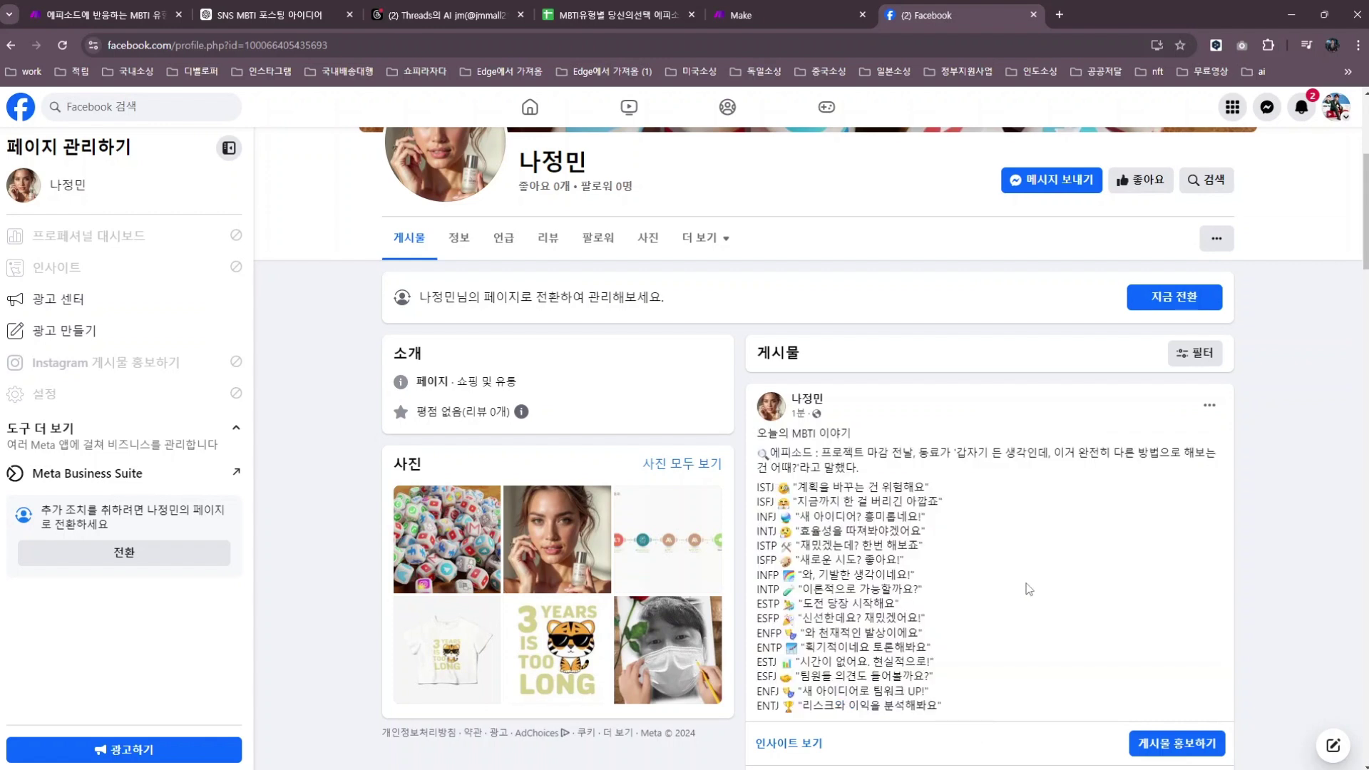
Check the Facebook notifications, close them, and switch back to the new Make scenario
click(1302, 107)
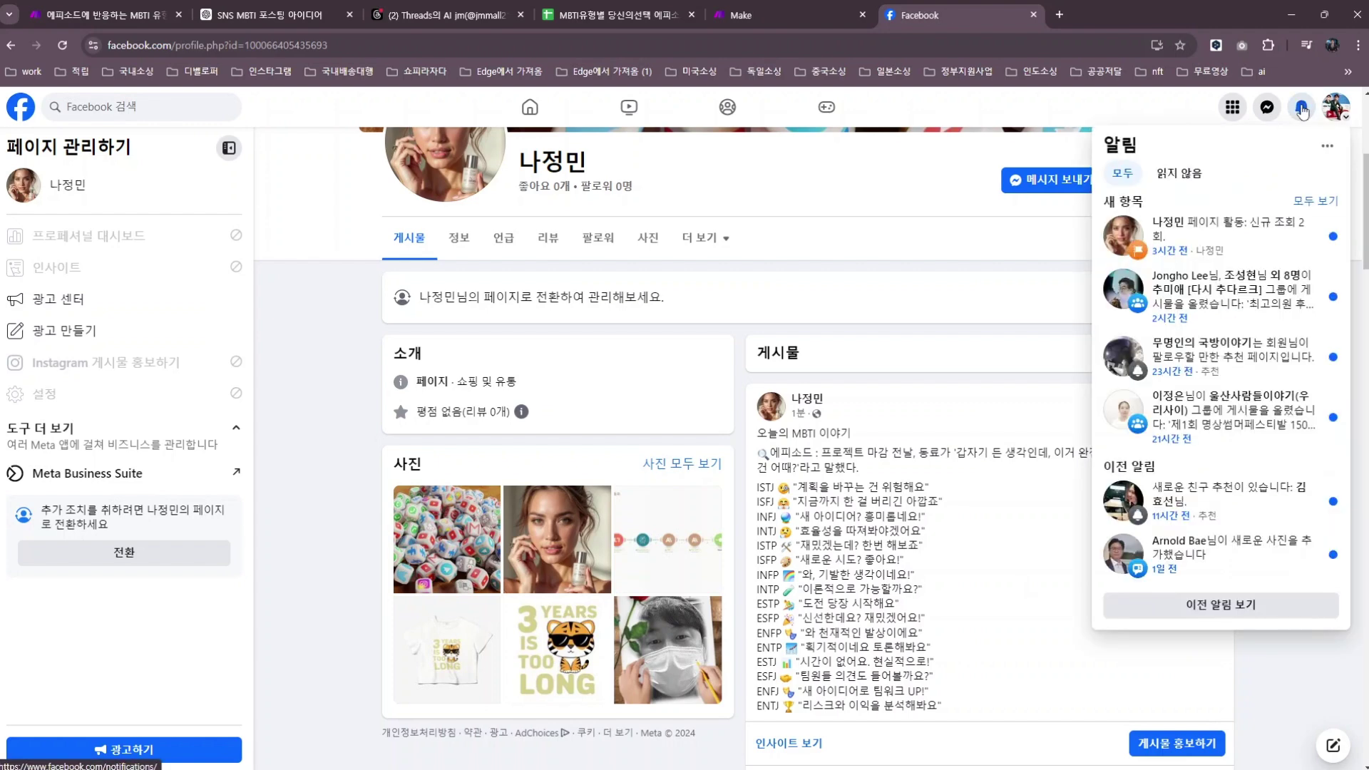
click(968, 412)
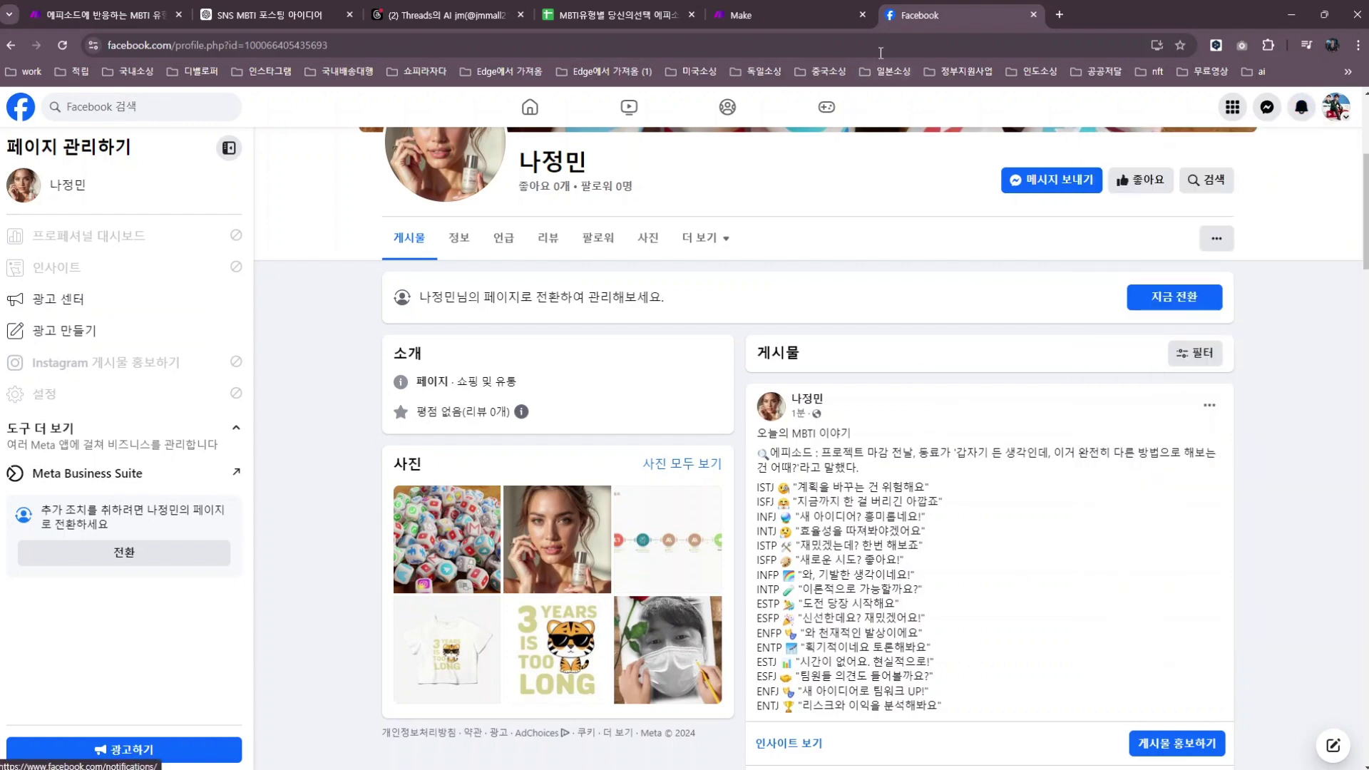
click(755, 14)
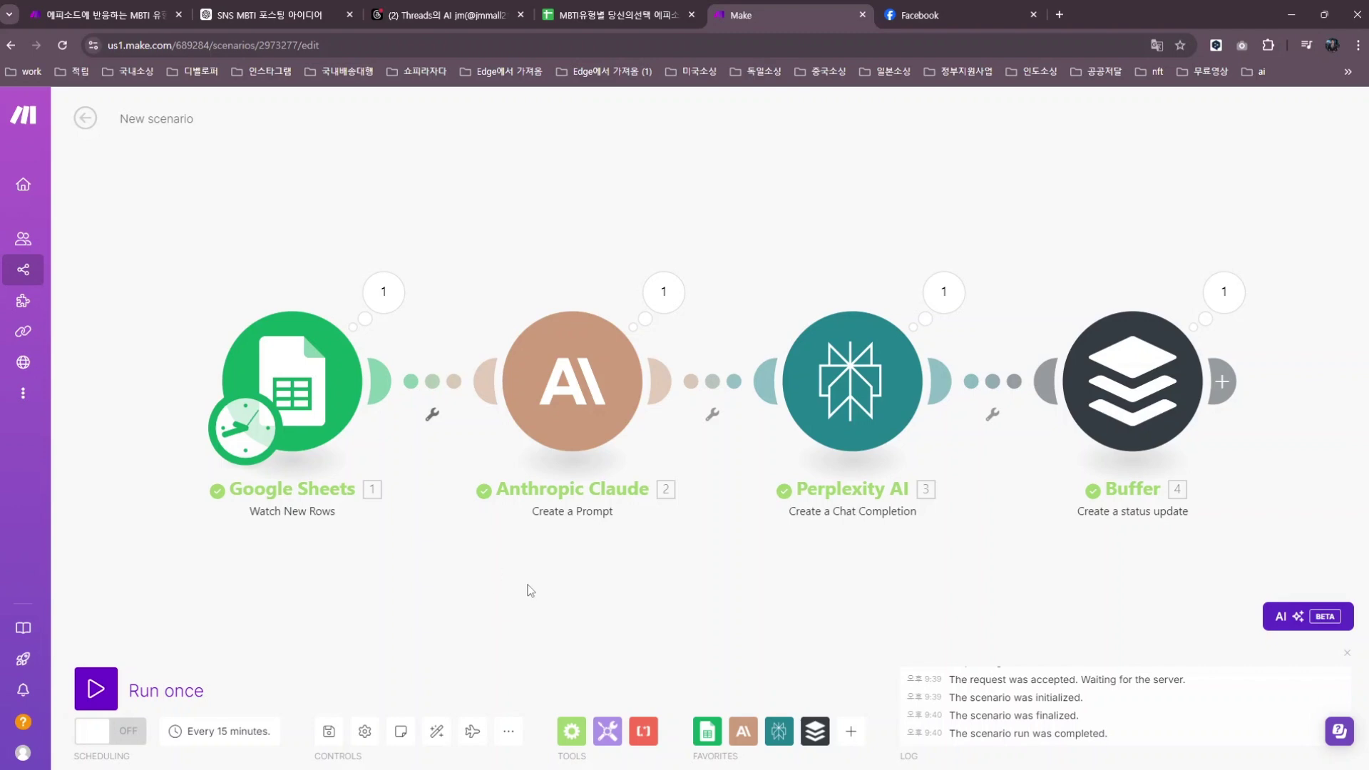
Review the episode topics in the 주제 column of the Google Sheet alongside the episode list in the ChatGPT conversation
click(644, 16)
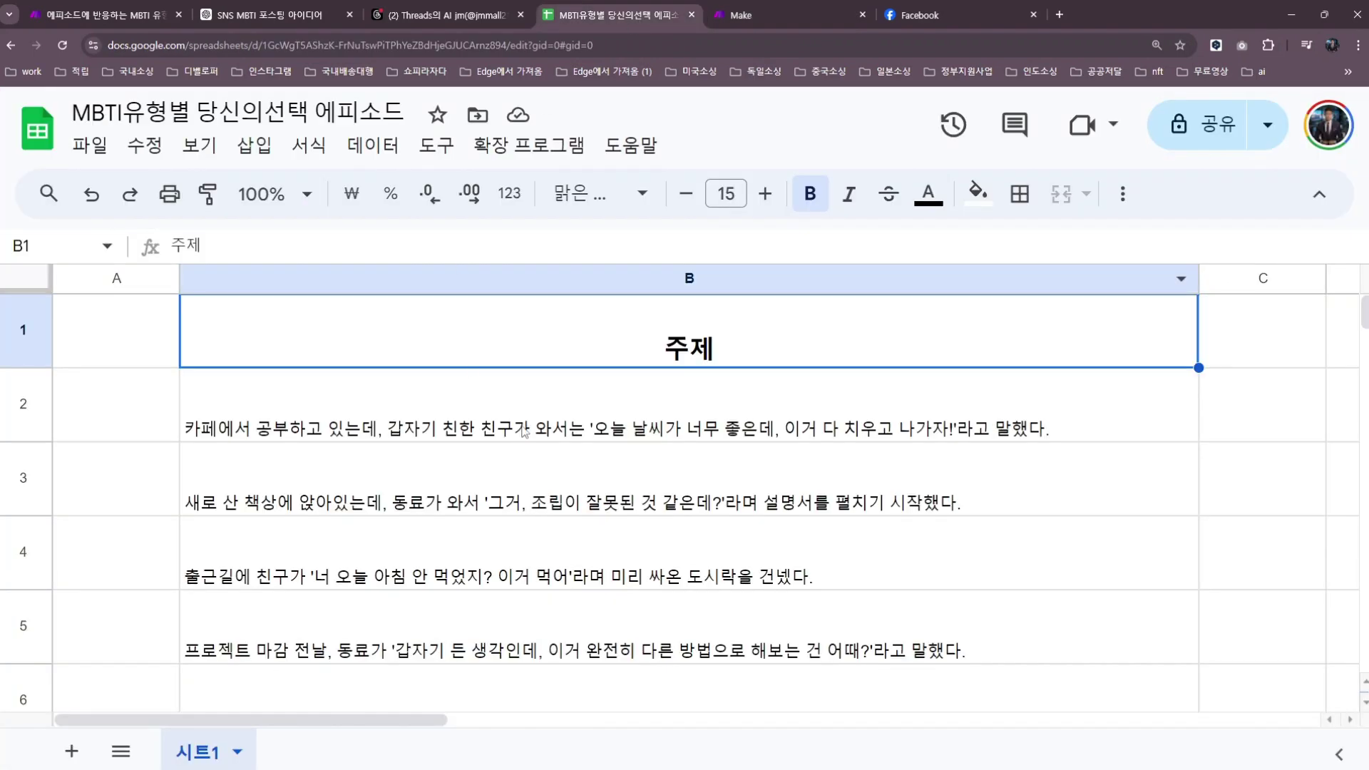
ctrl+scroll(528, 432, down, 3)
click(275, 15)
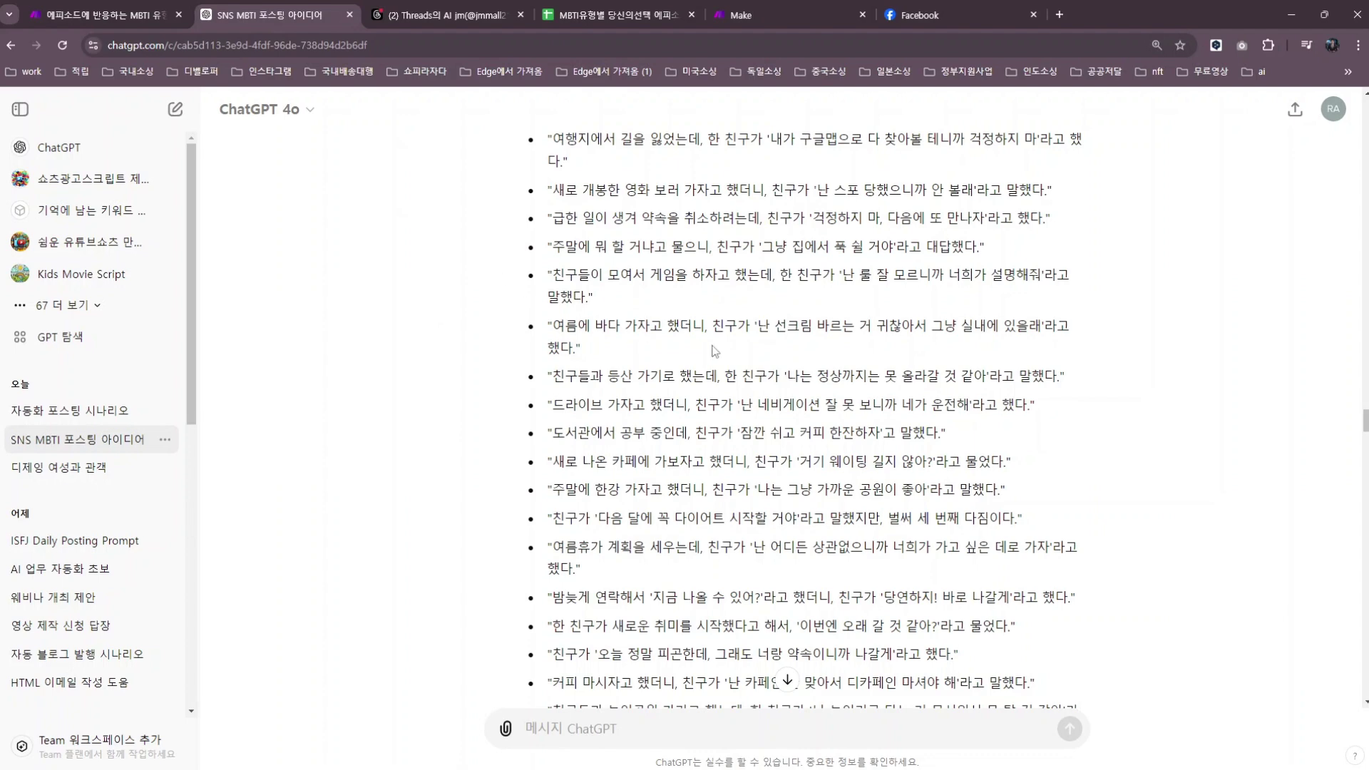
scroll(774, 326, up, 3)
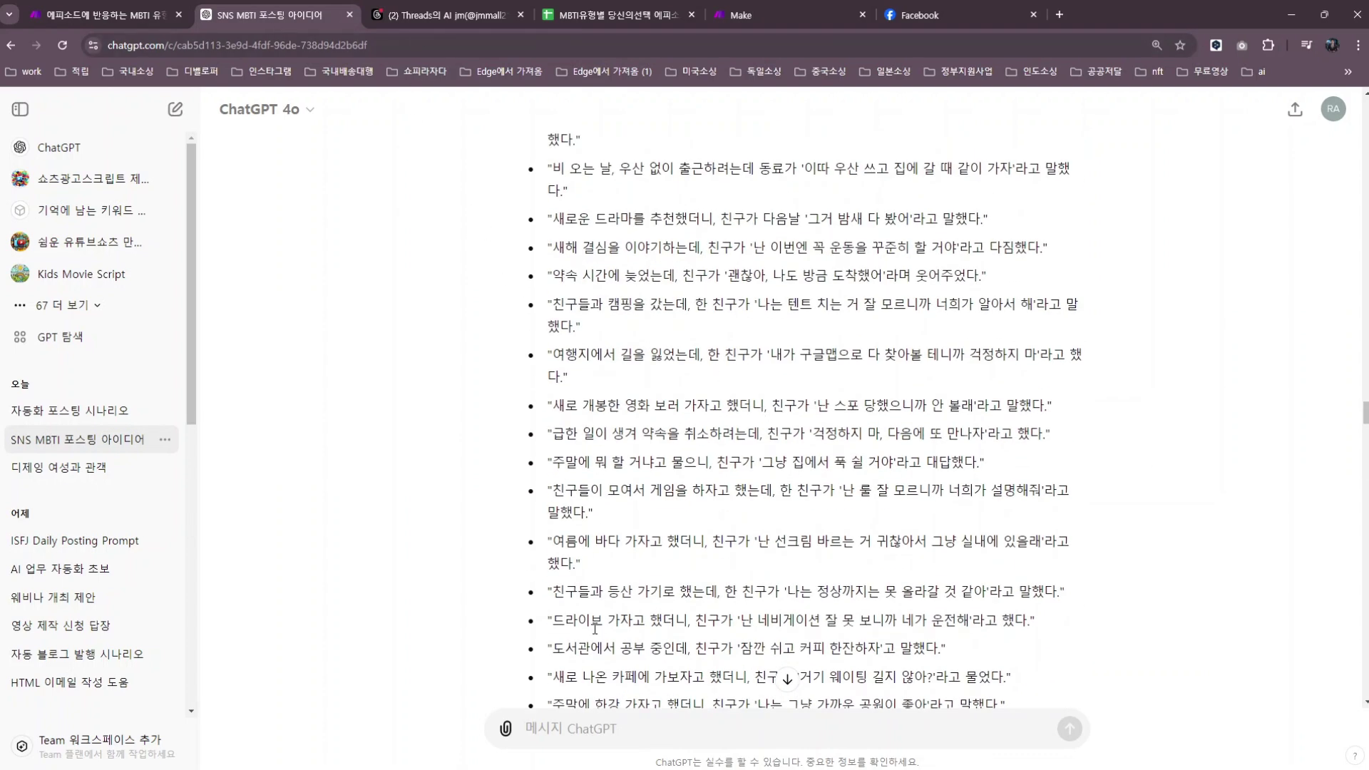
click(603, 17)
scroll(307, 338, up, 3)
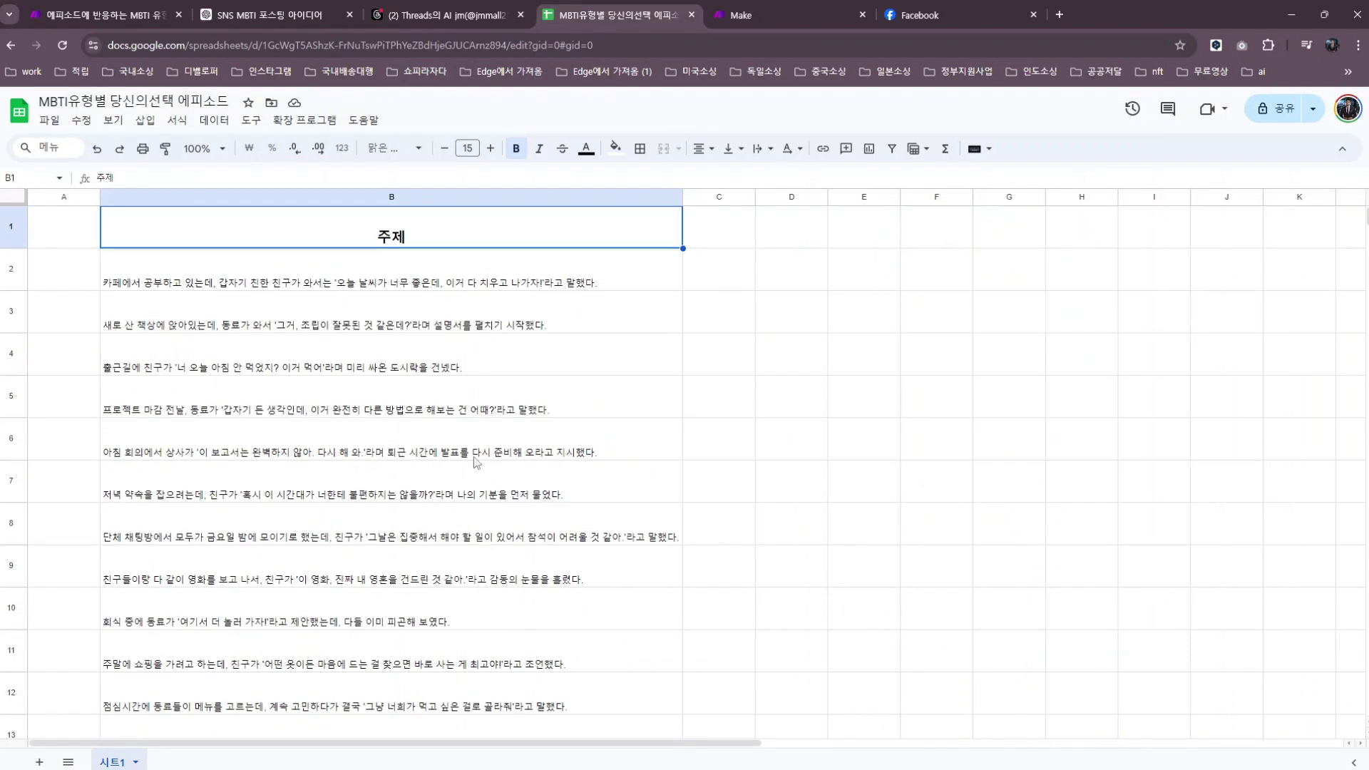
click(348, 412)
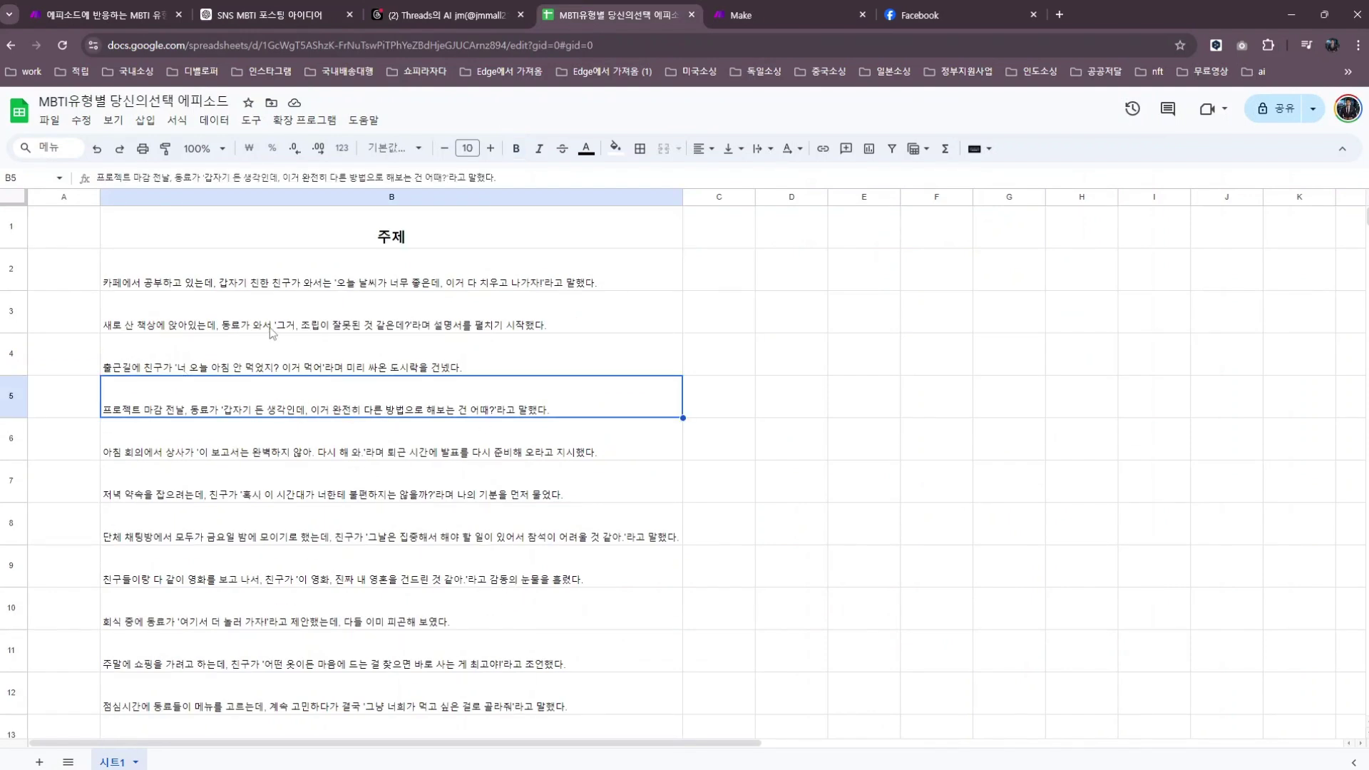
click(318, 299)
Open the Make scenario "에피소드에 반응하는 MBTI 유형" and read through the Anthropic Claude module's full prompt
click(99, 15)
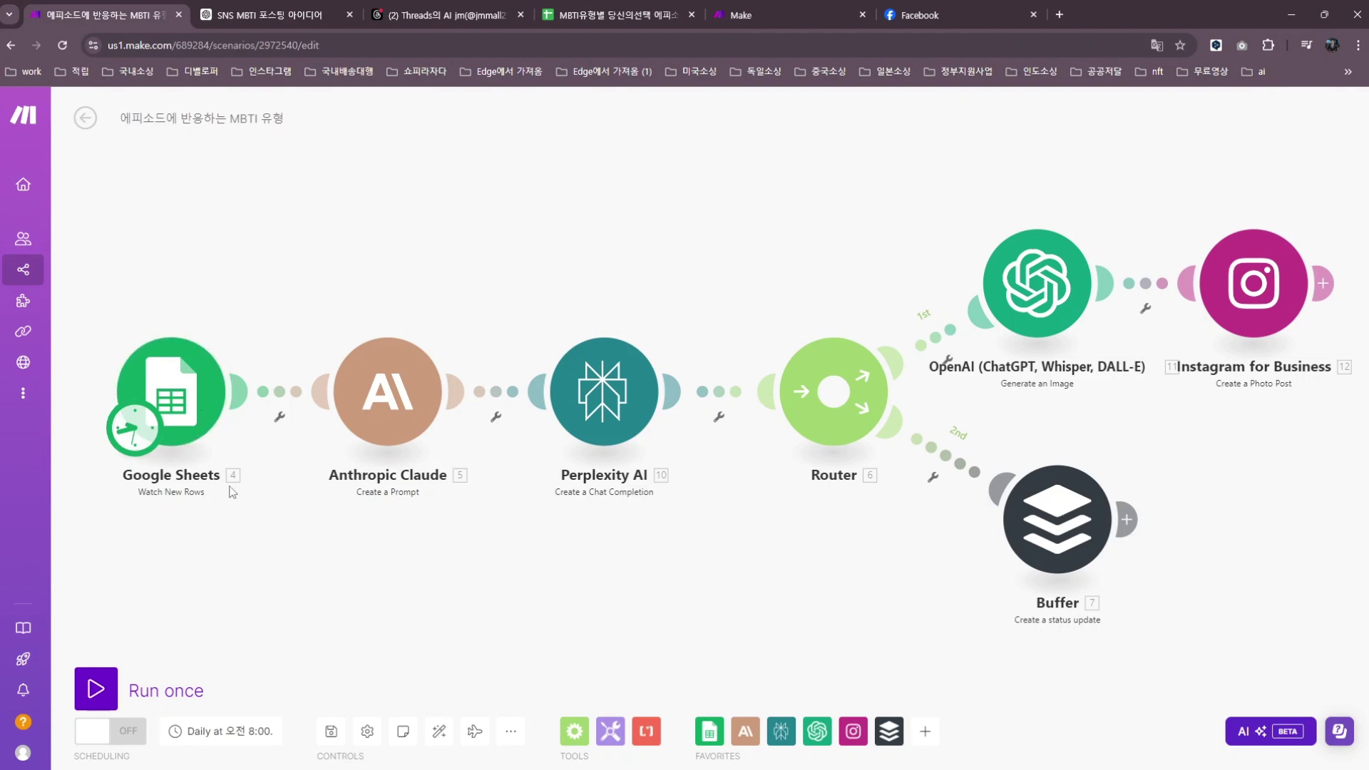
click(367, 403)
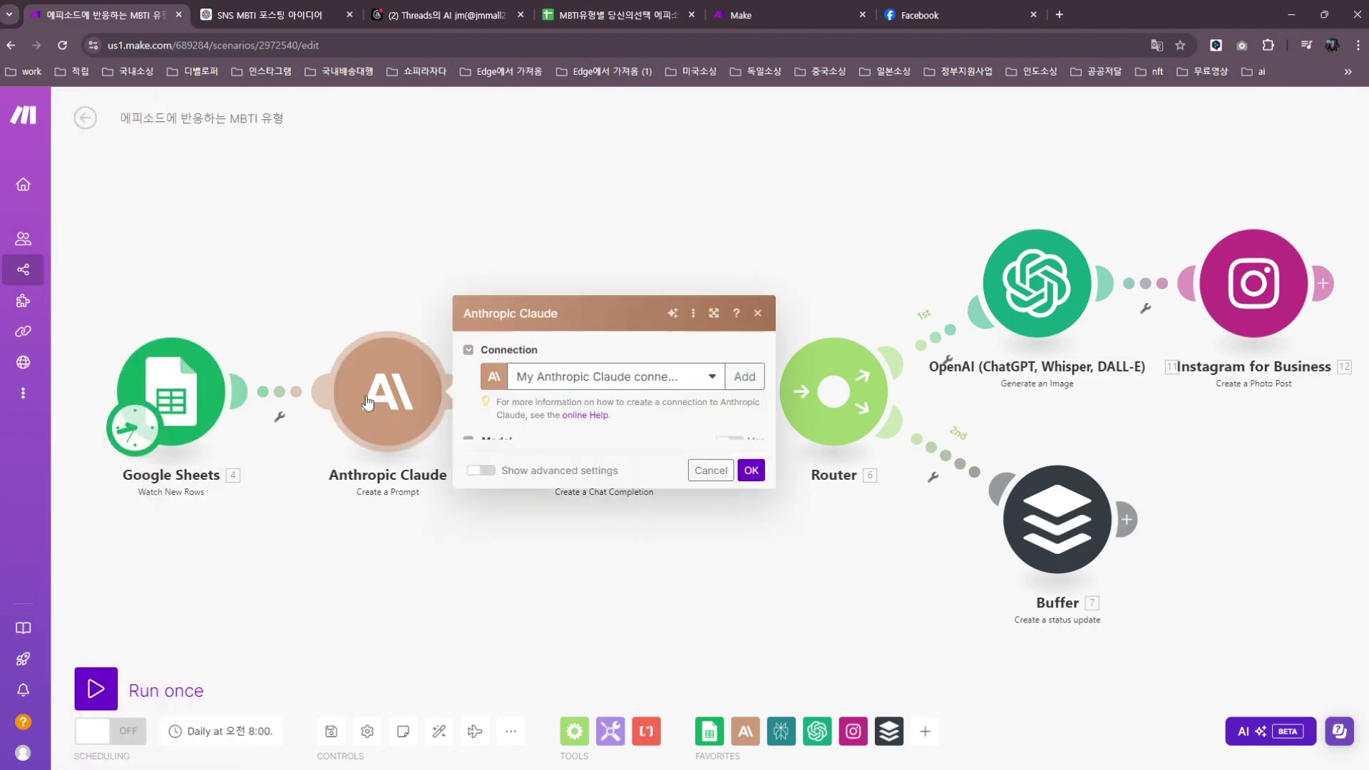
scroll(627, 638, down, 3)
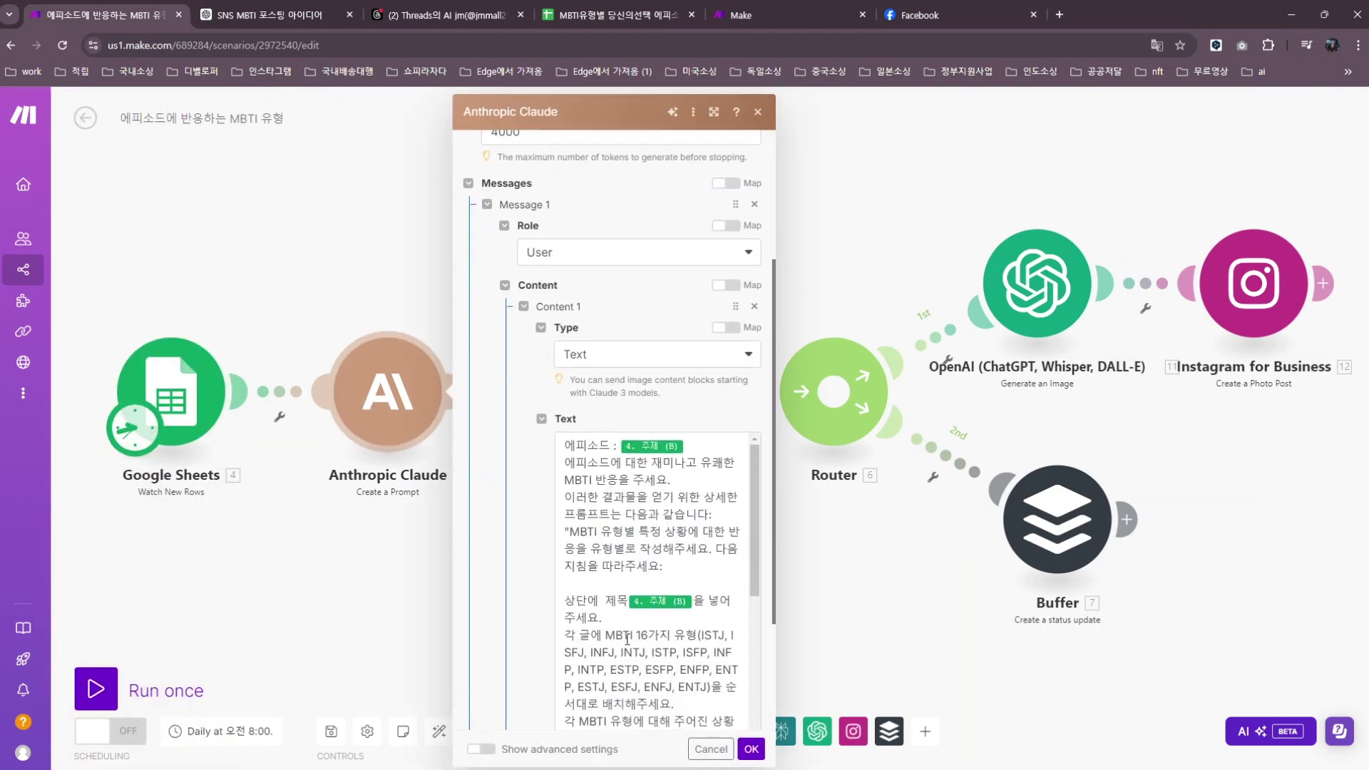
scroll(627, 638, down, 5)
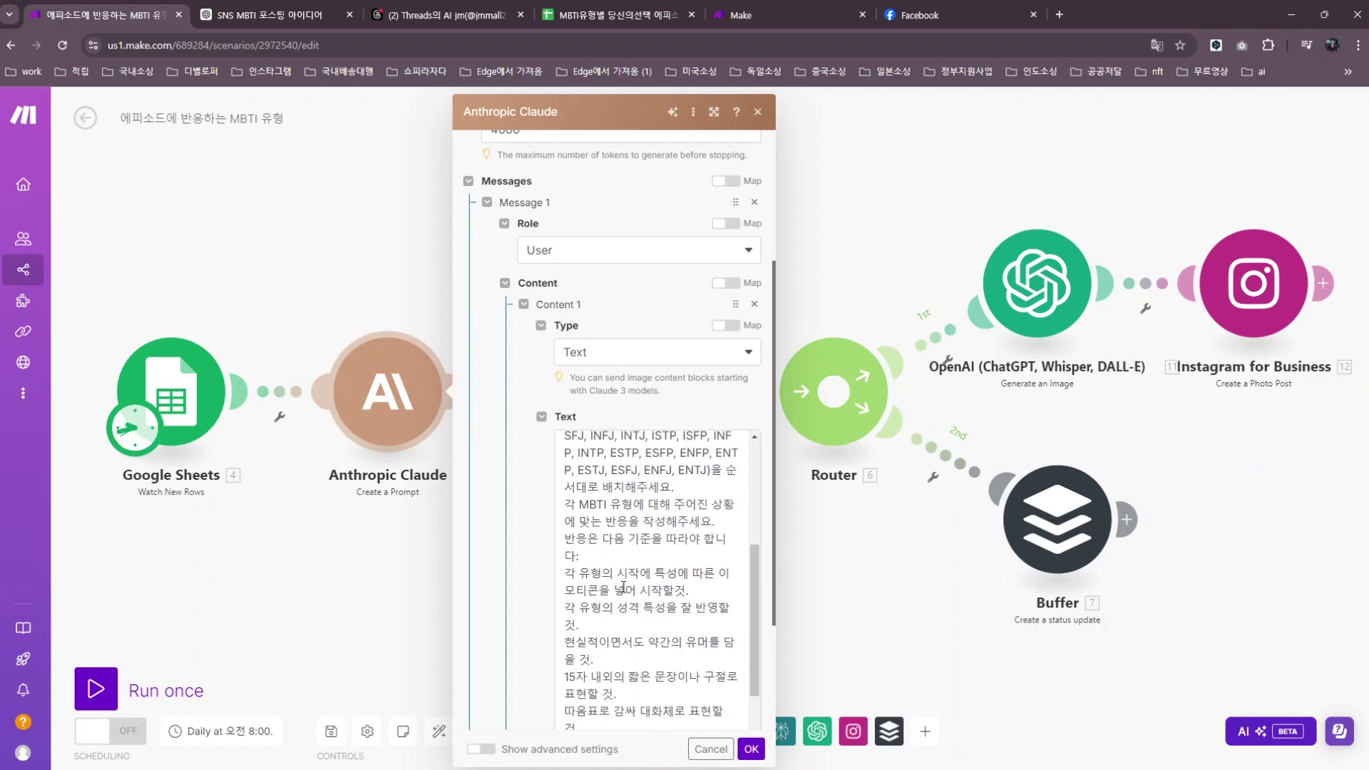
scroll(623, 587, down, 2)
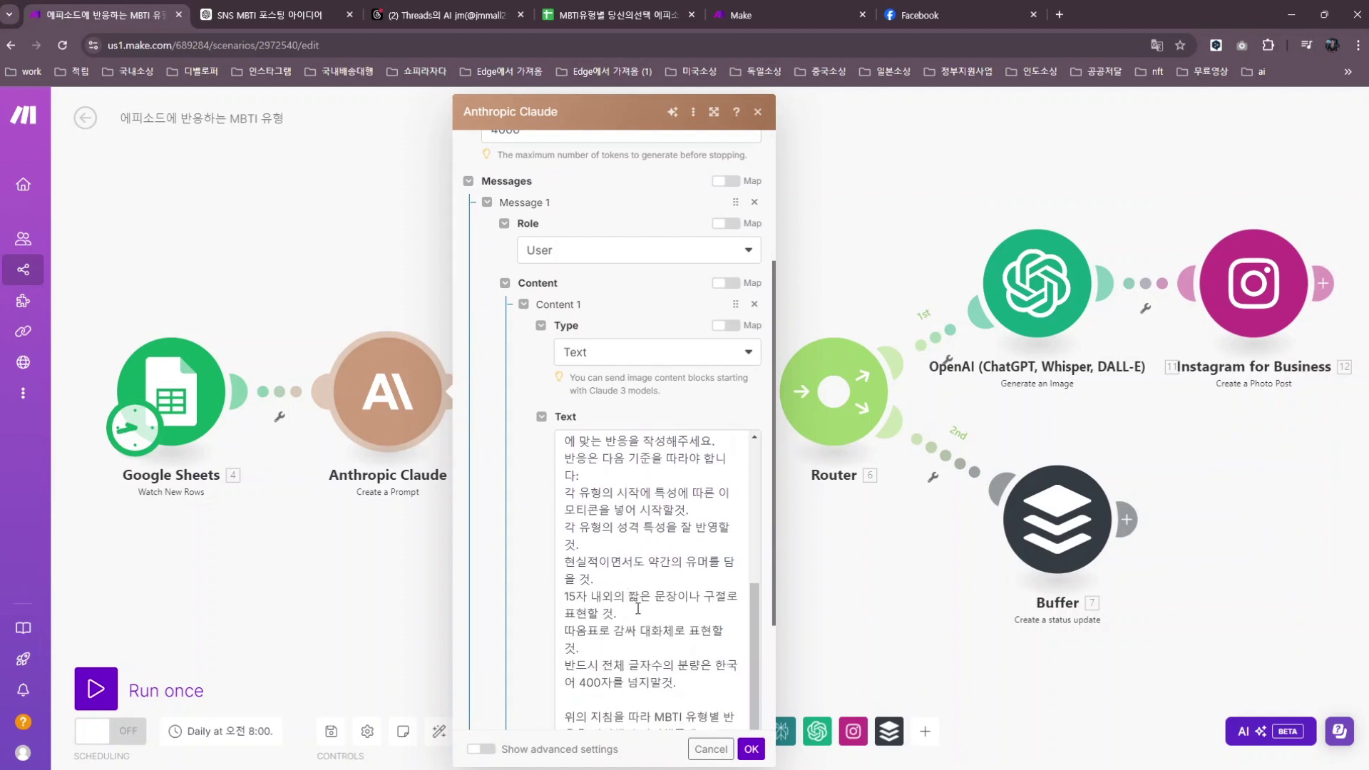
scroll(638, 609, down, 3)
click(364, 587)
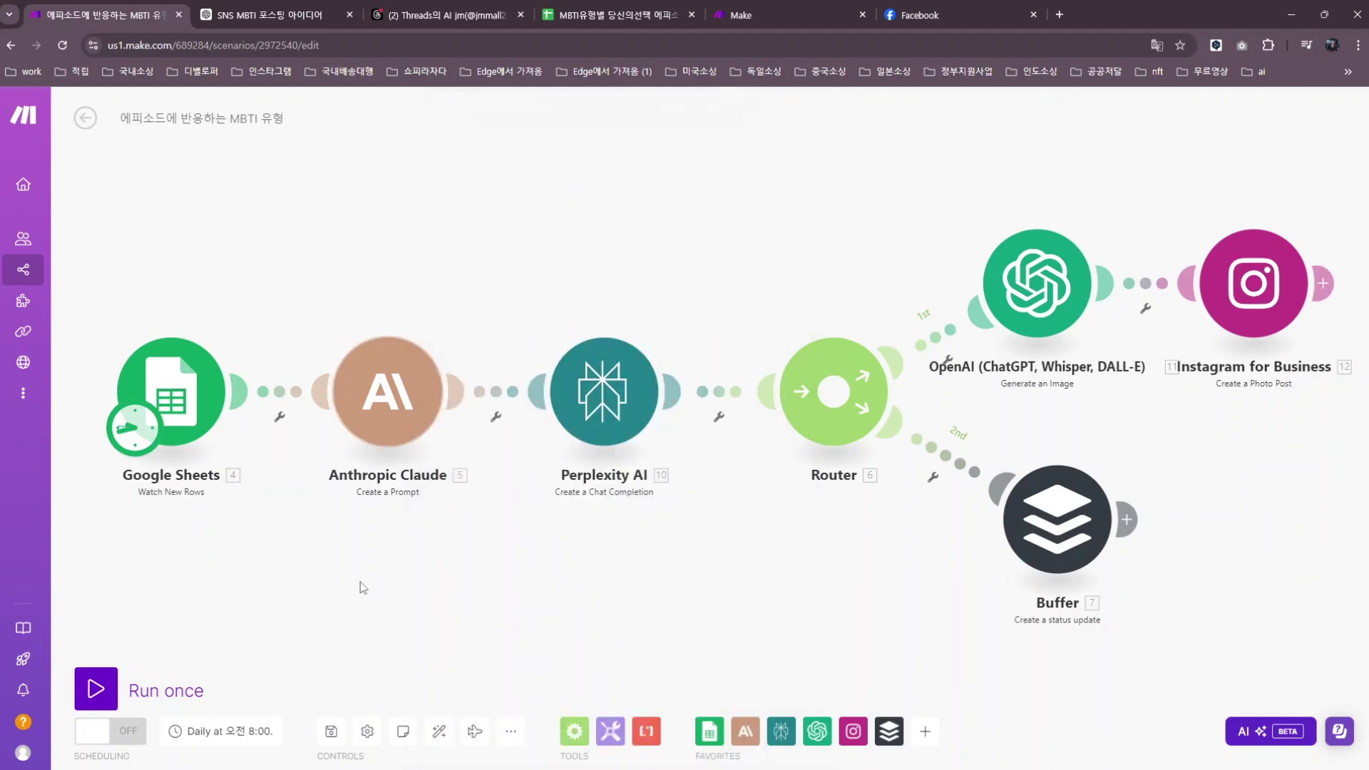
Examine the Perplexity AI module's message and the Buffer module's profiles and text in the same scenario
click(579, 431)
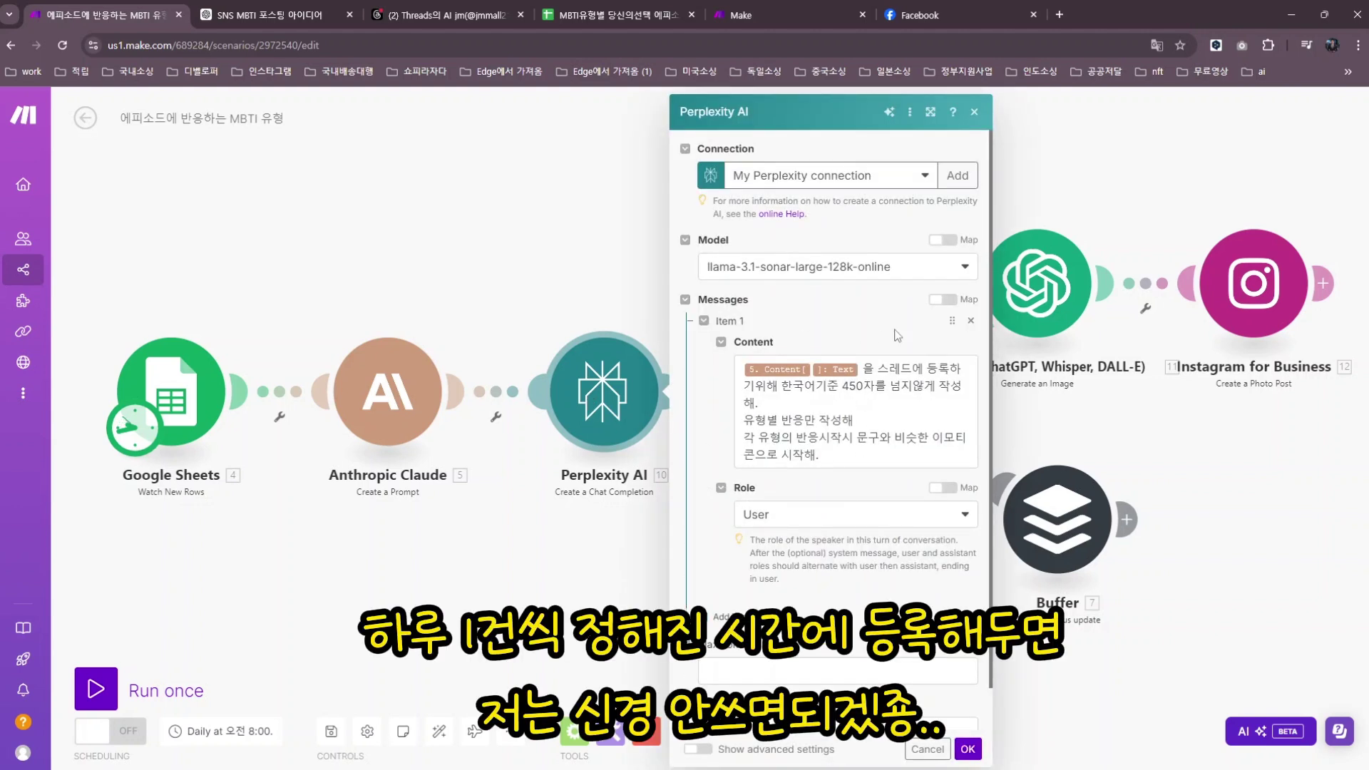
click(575, 611)
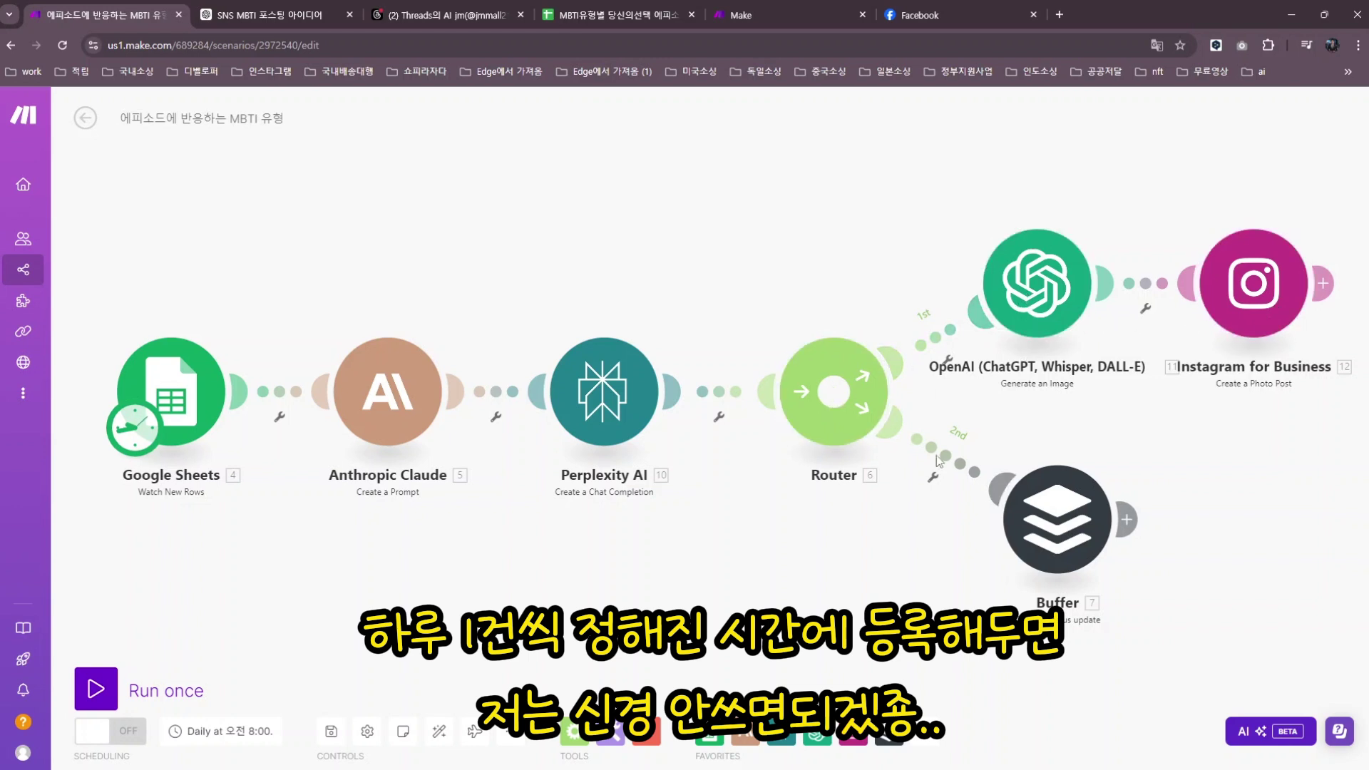
click(1056, 519)
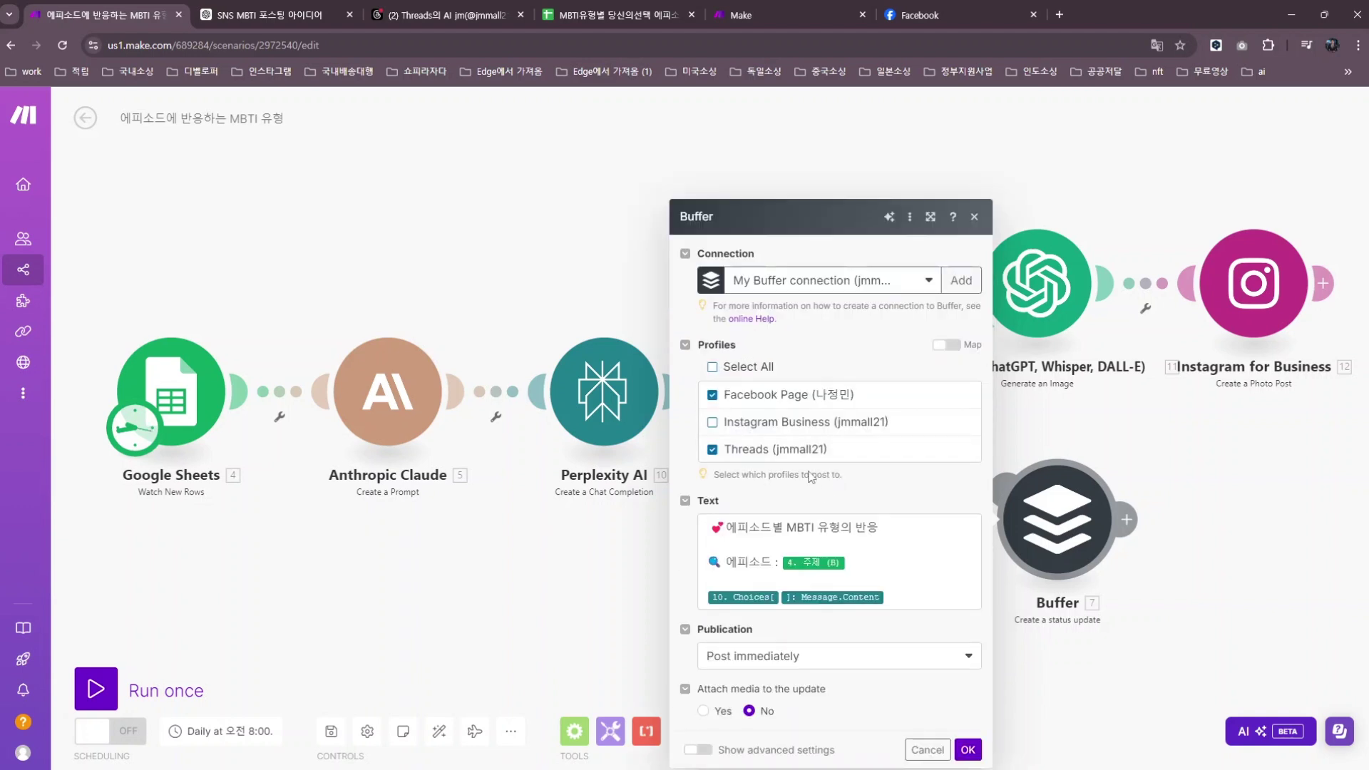
click(1104, 422)
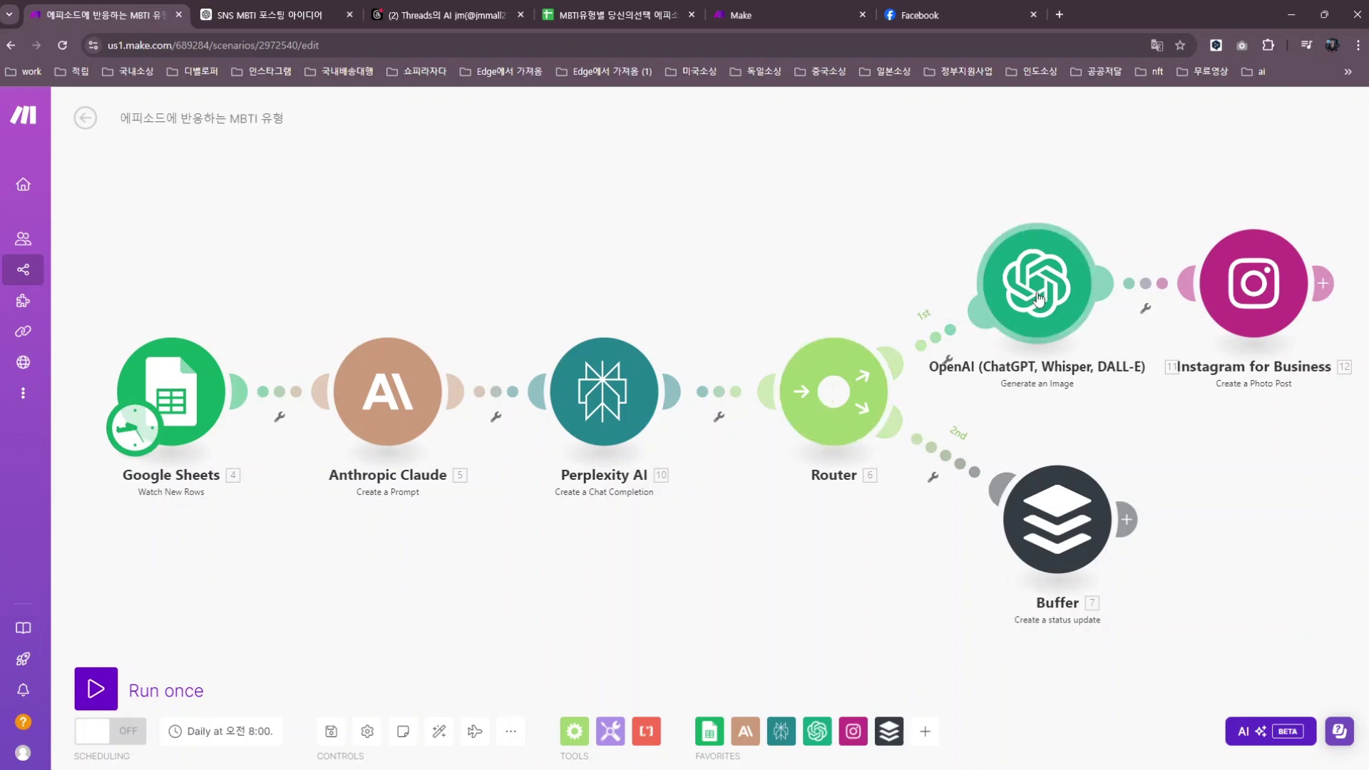
In the new Make scenario, insert a Flow Control Router between the Perplexity AI and Buffer modules
click(758, 17)
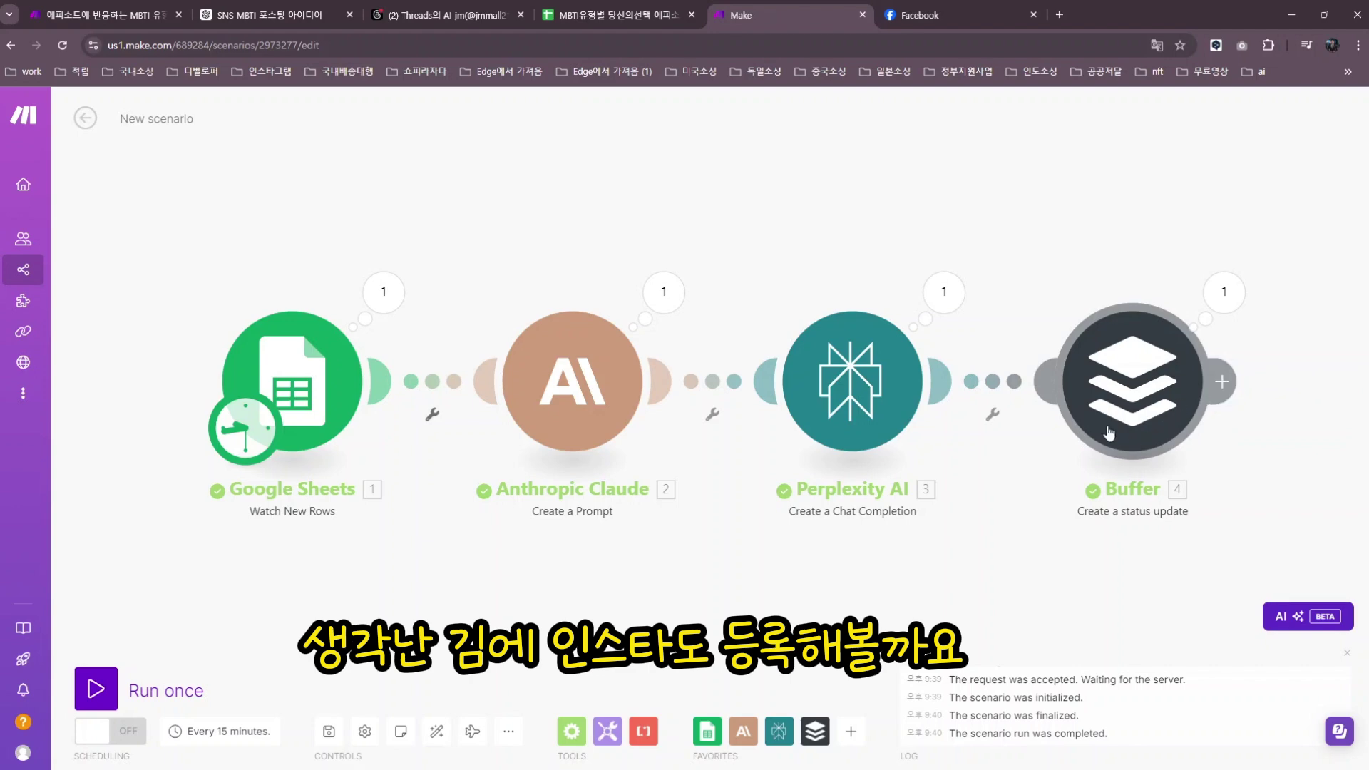
click(993, 416)
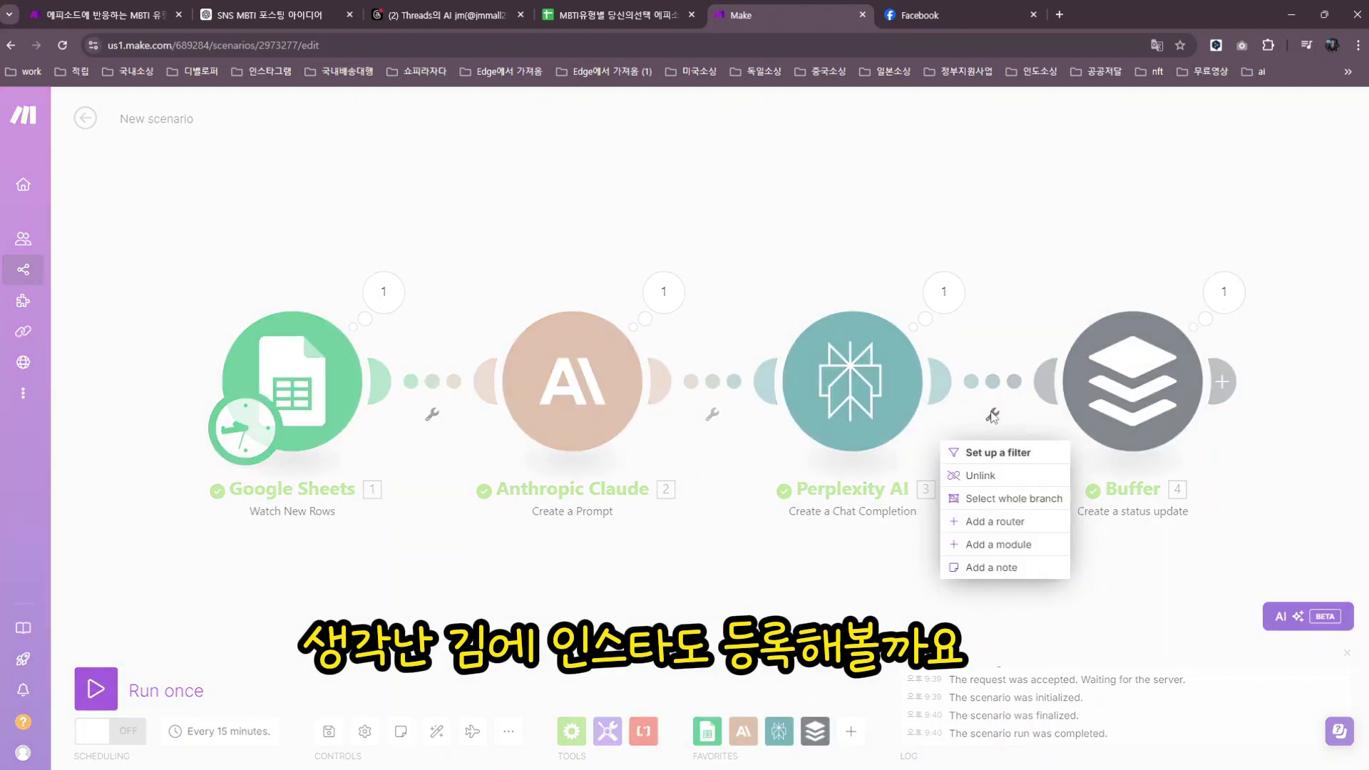
click(1006, 546)
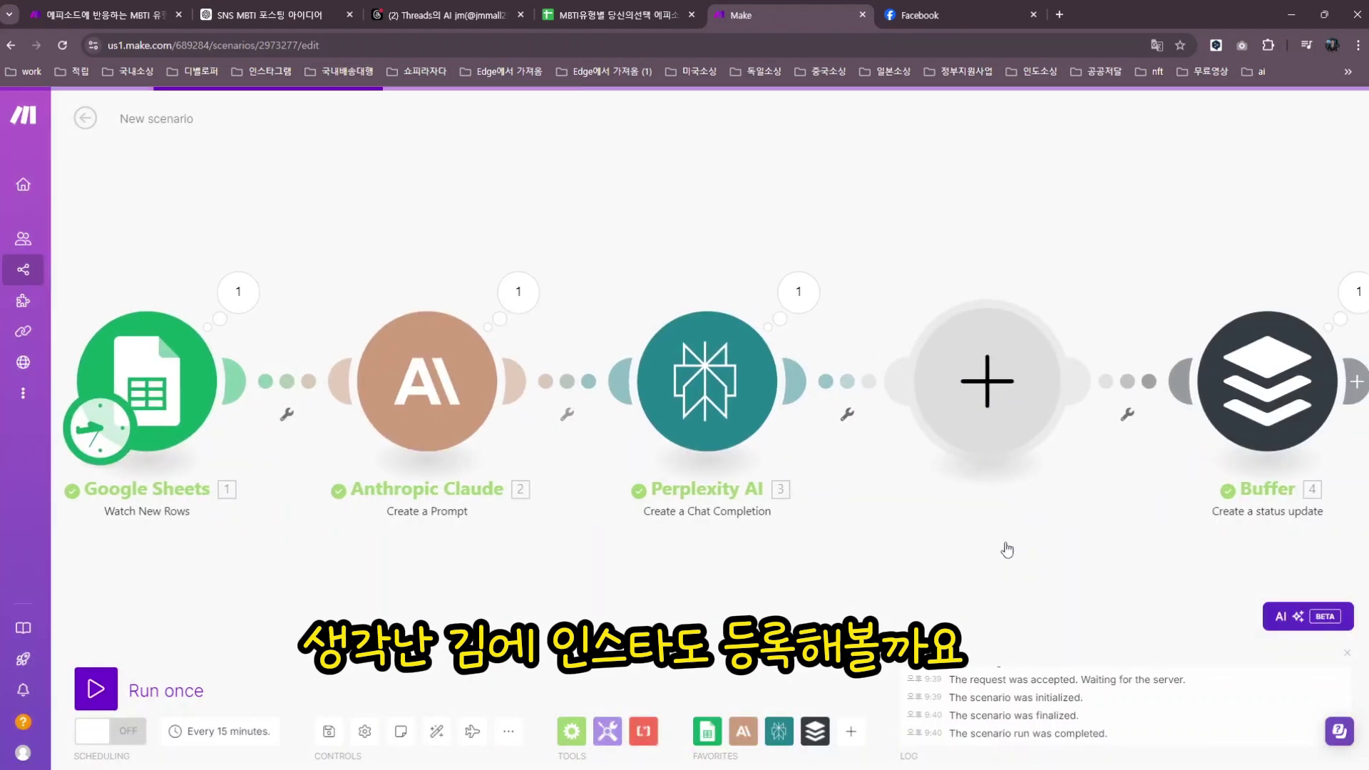
click(1113, 575)
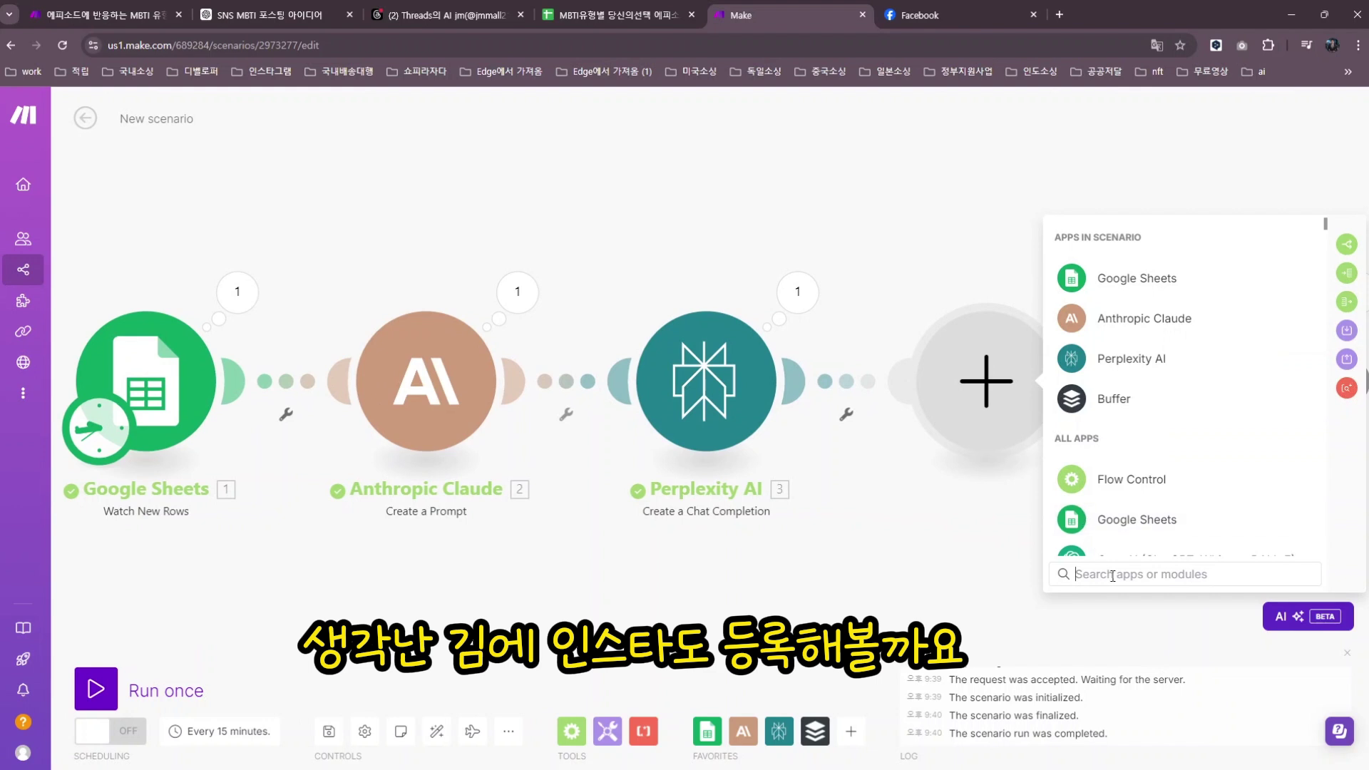
text(인)
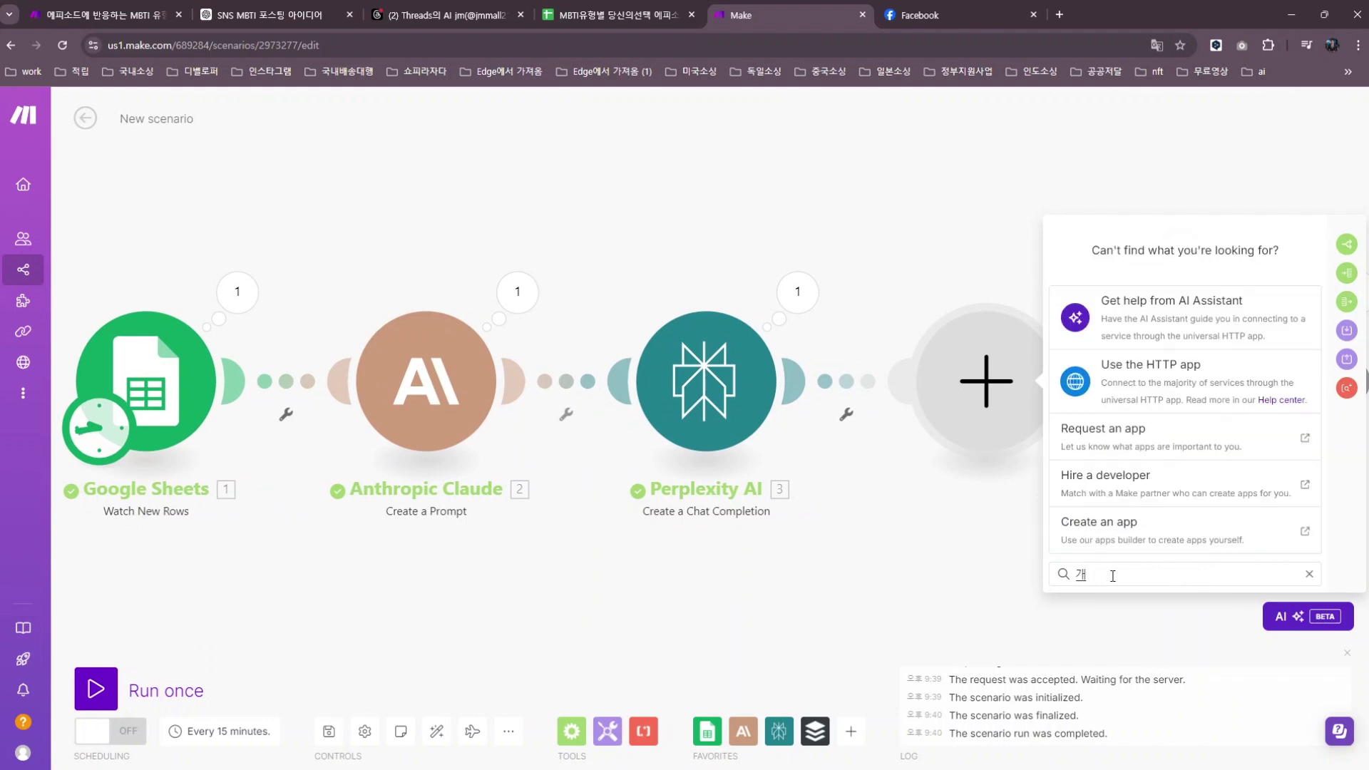
key(BackSpace)
key(BackSpace)
key(BackSpace)
text(ROU)
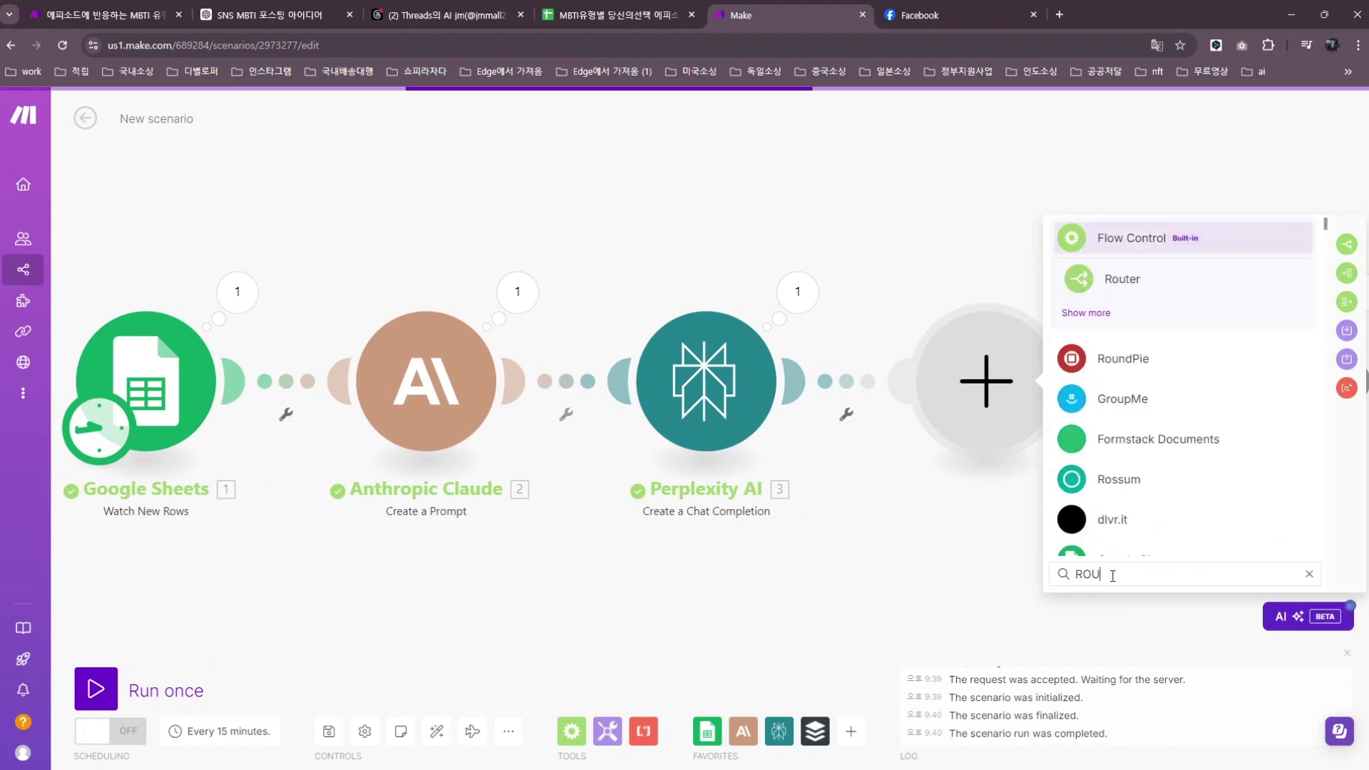
click(1123, 294)
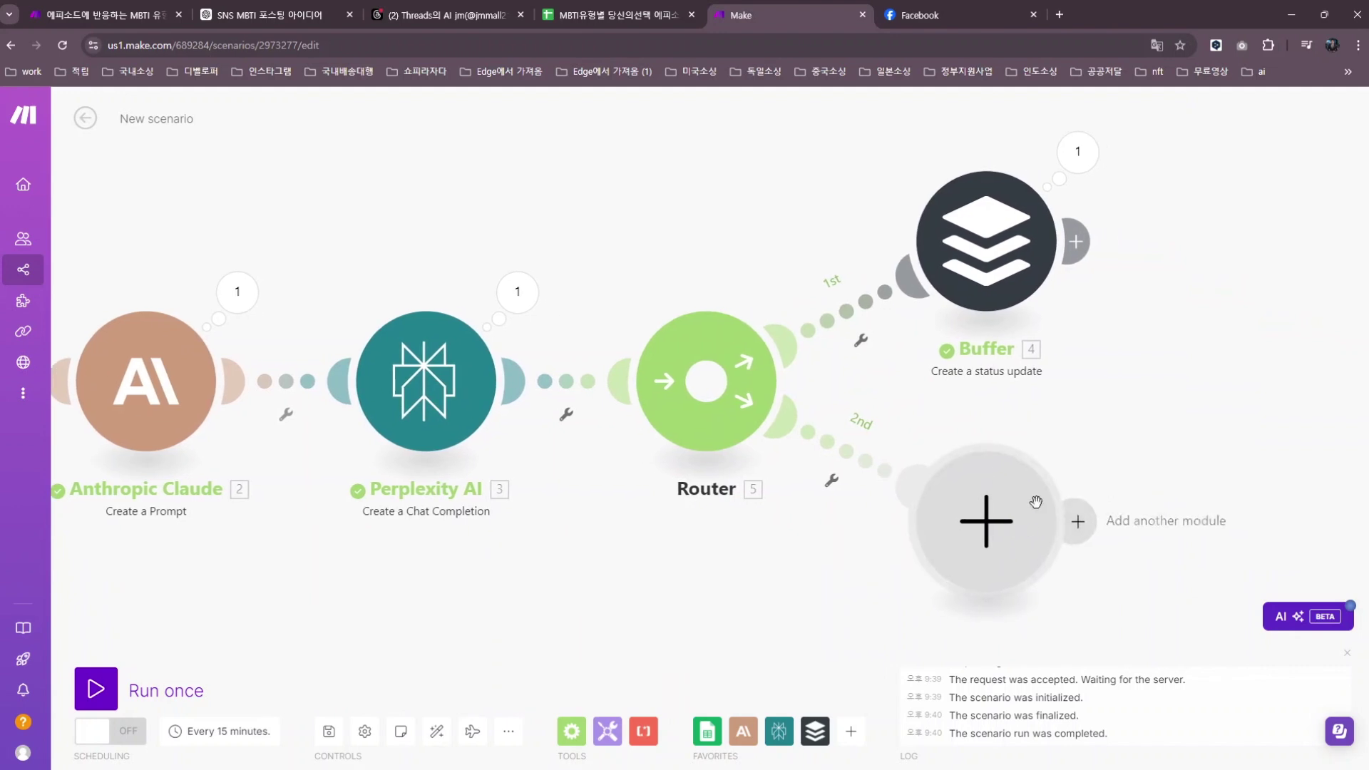
Add an OpenAI Generate an Image module on the router's second branch and set its model to Dall-E 3
click(987, 528)
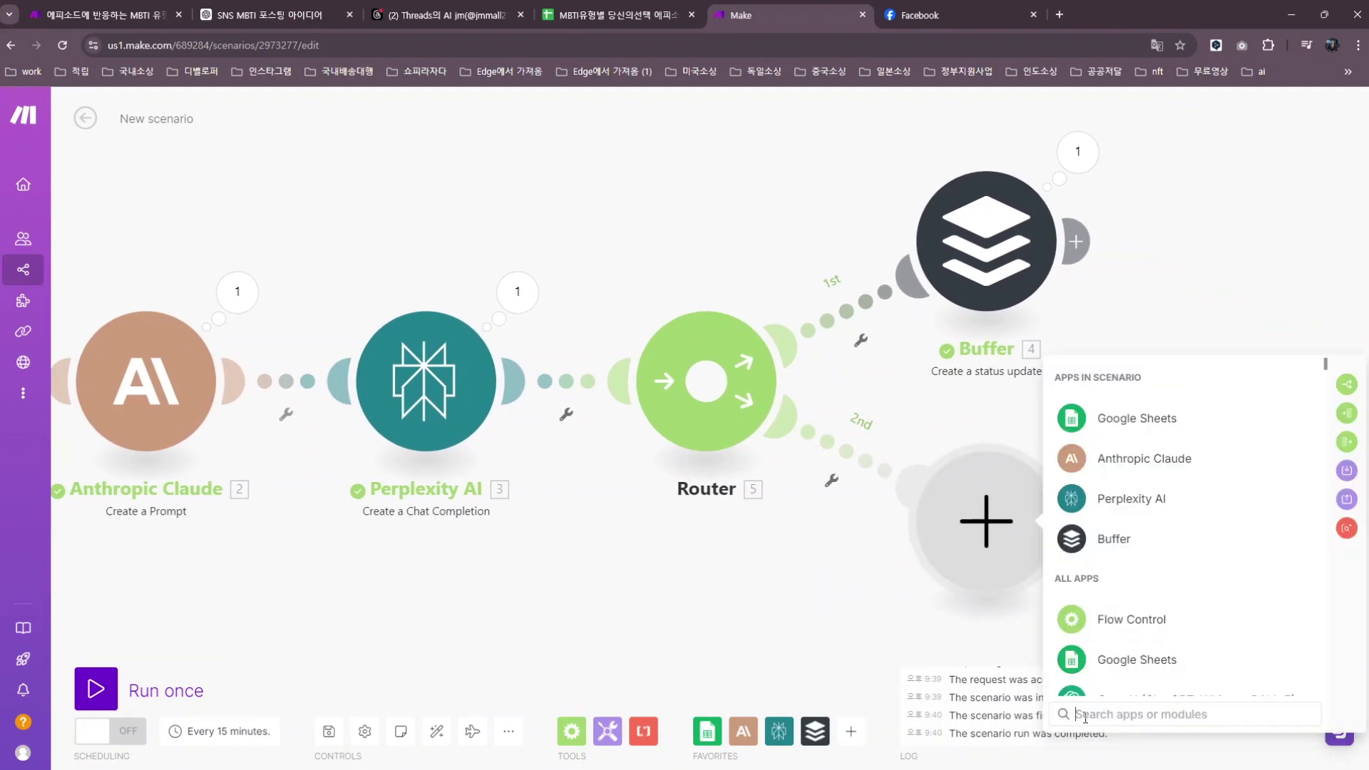
text(OP)
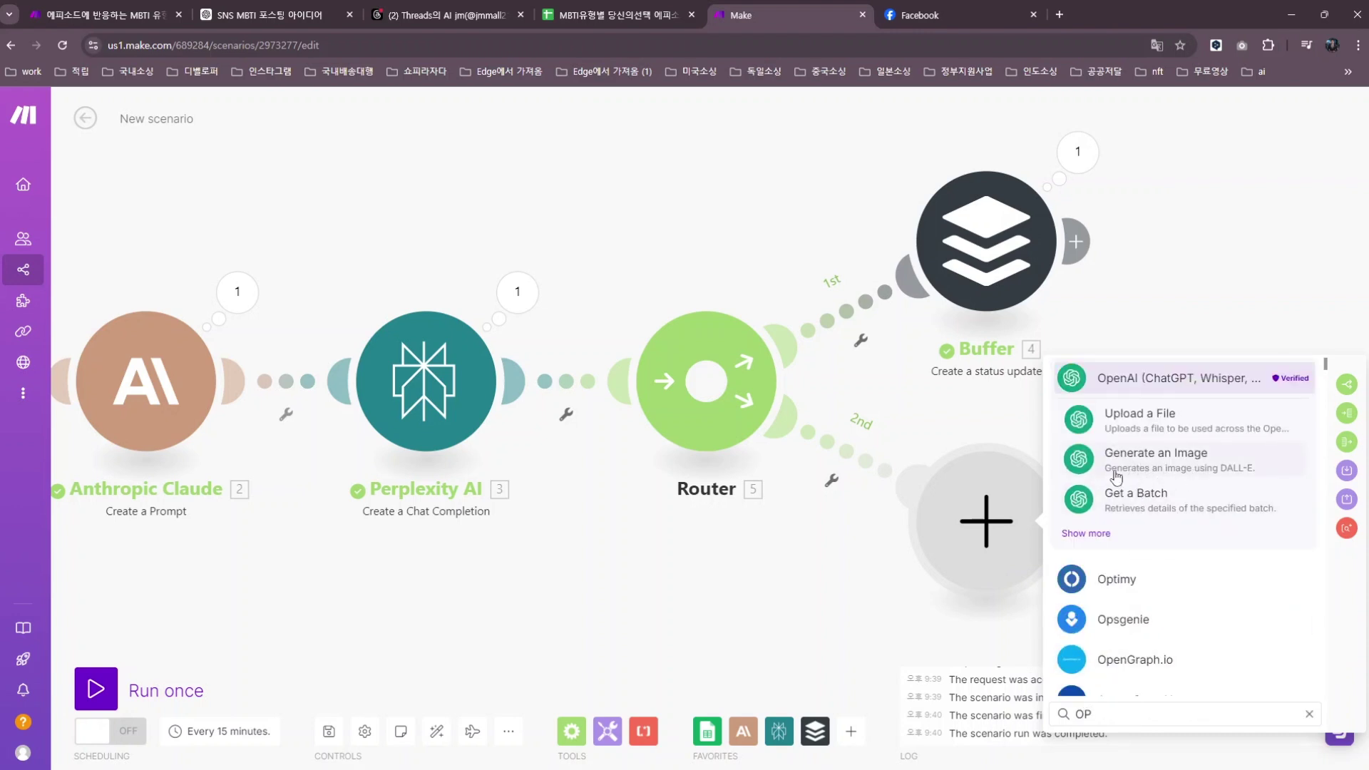
click(1160, 468)
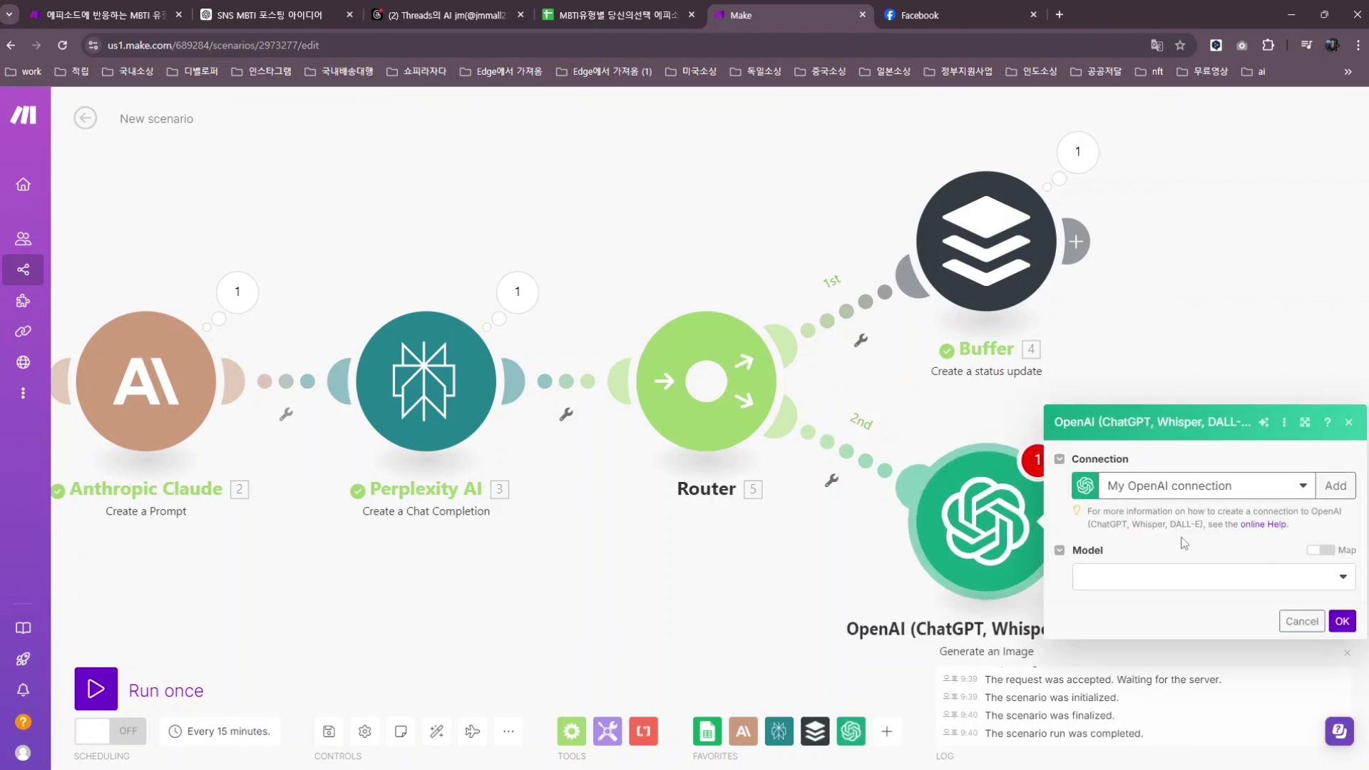
click(1336, 579)
click(1128, 602)
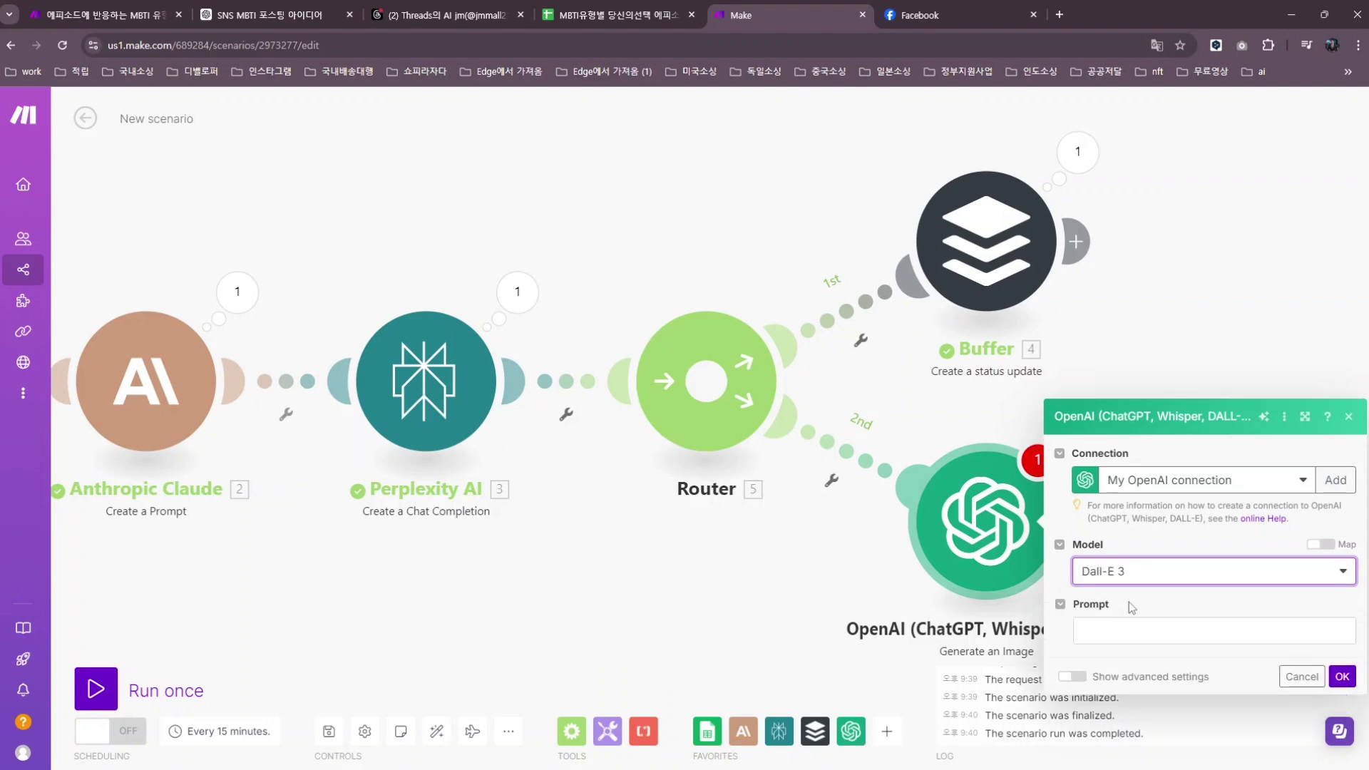
Set the image prompt to "다음의 주제에 대해 일러스트 스타일로 그려줘" plus a "주제 :" line mapped to Google Sheets 주제 (B), and save the module
click(1167, 585)
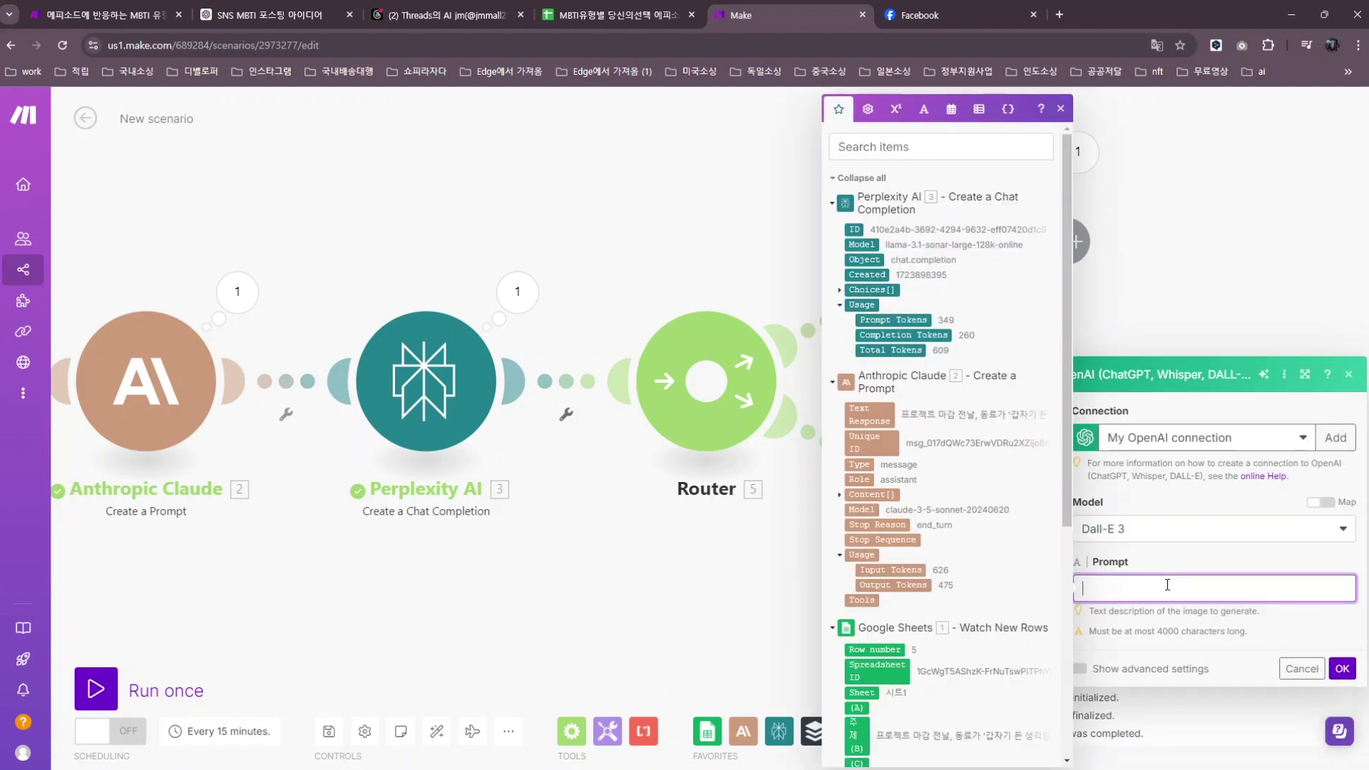
text(다음의 주제)
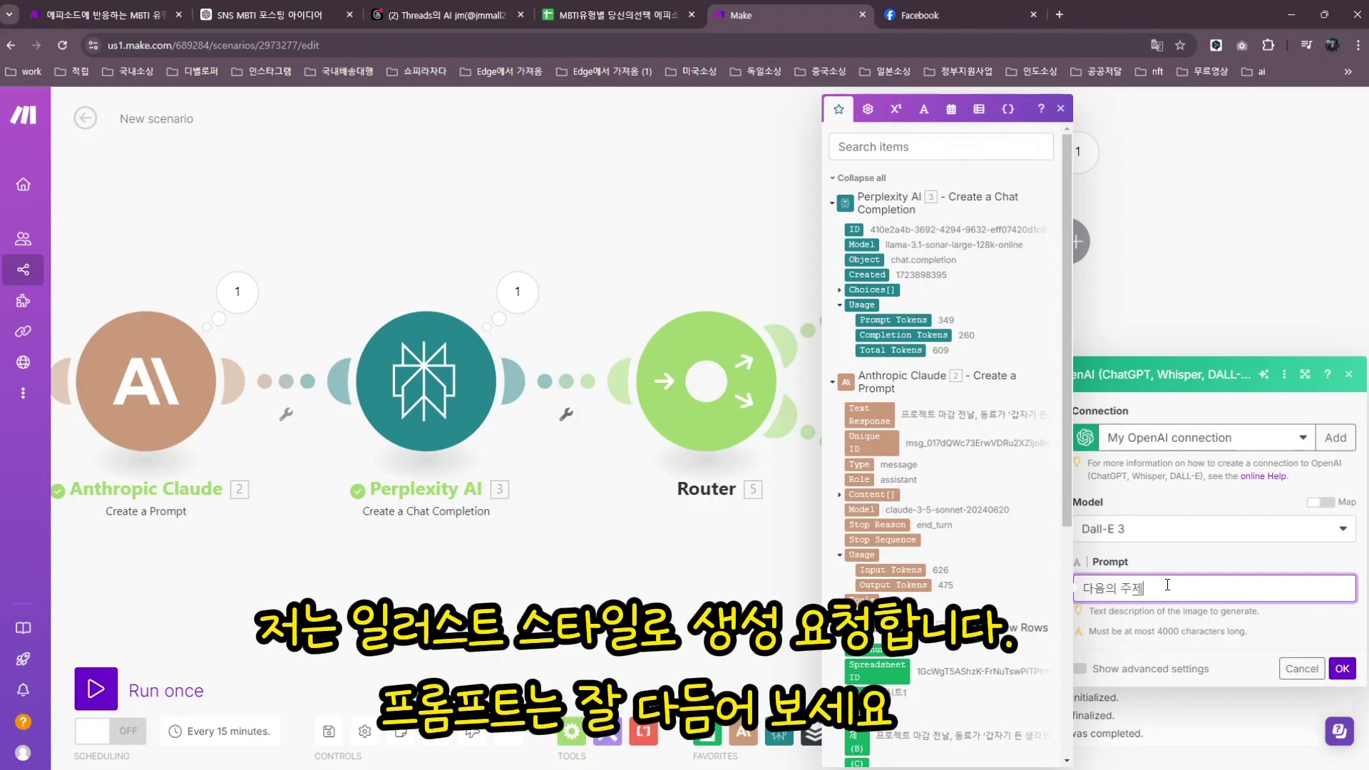
text(에 대해 일러스트 스타일로)
text(그려줘)
key(Return)
text(ㅈ주제)
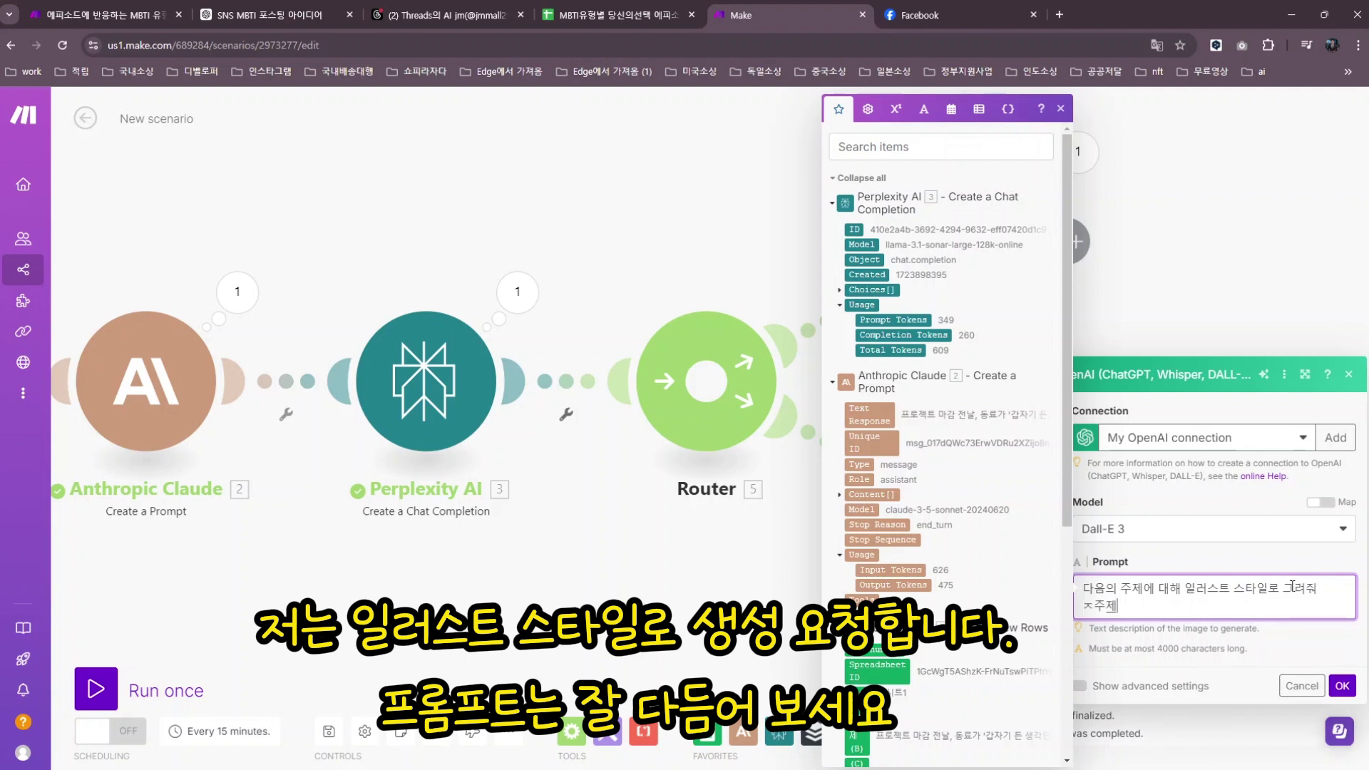
key(BackSpace)
text(:)
click(855, 738)
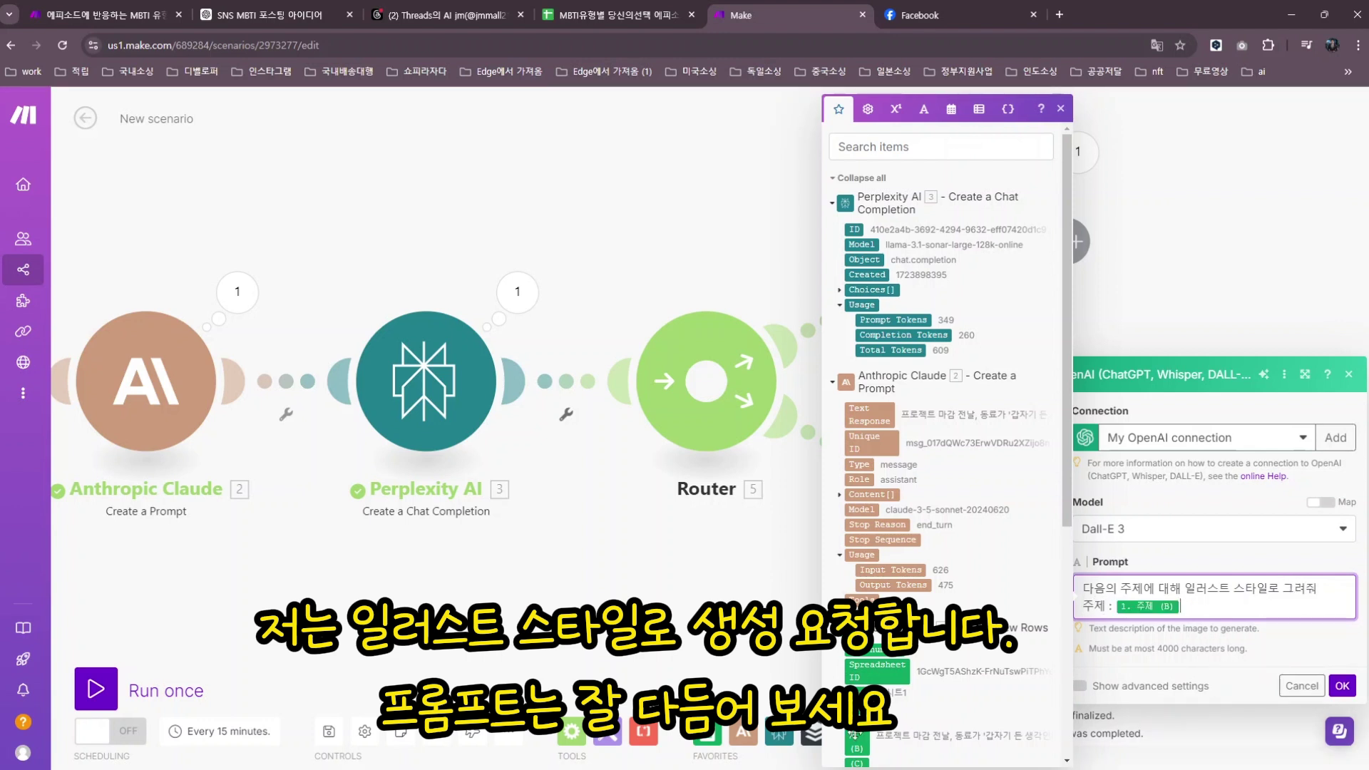
click(1305, 376)
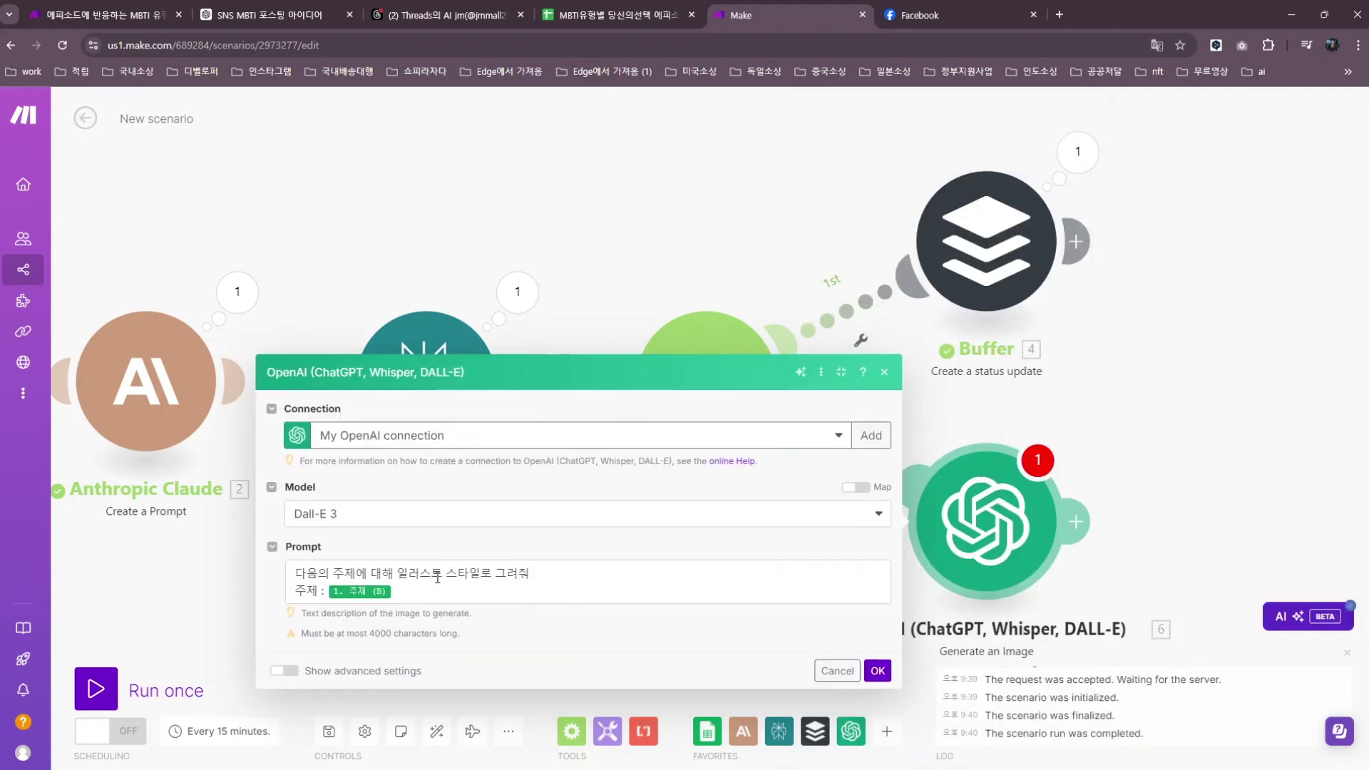
click(685, 592)
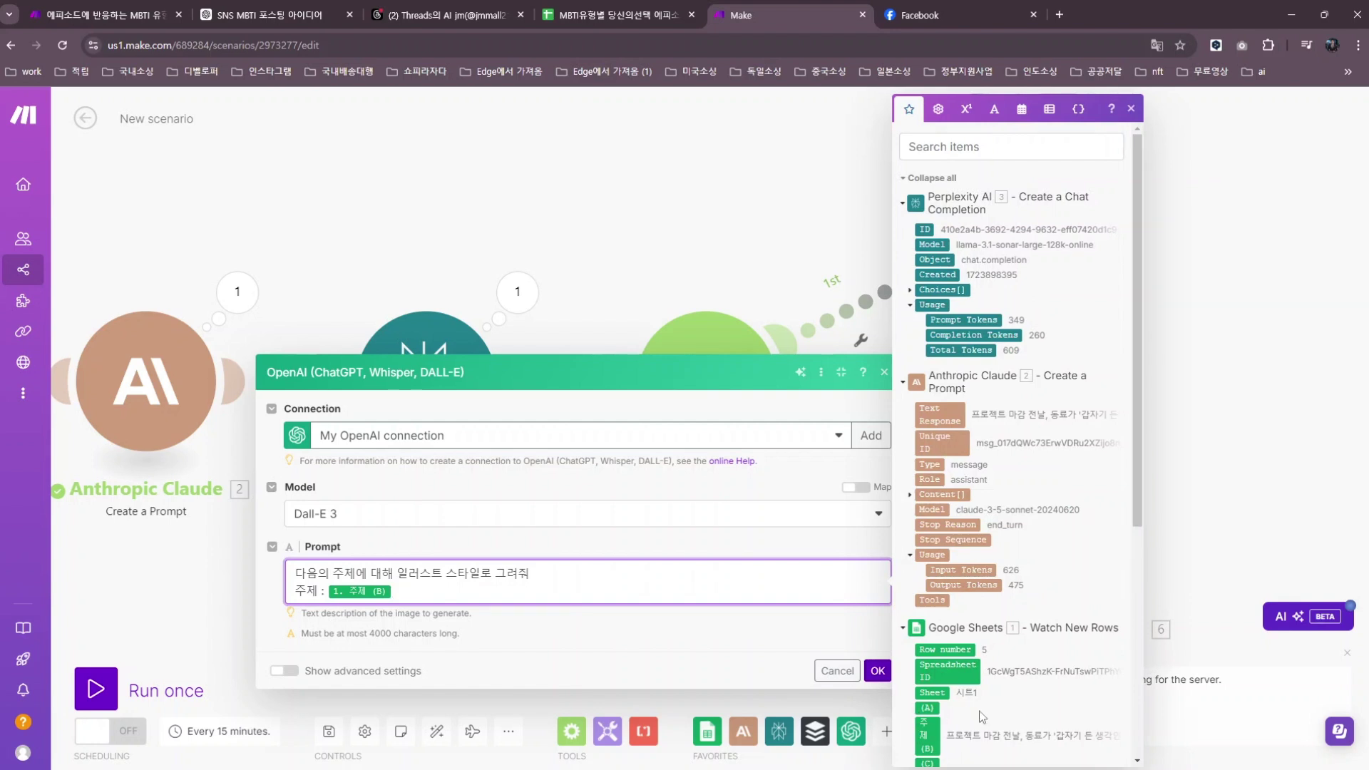
click(877, 671)
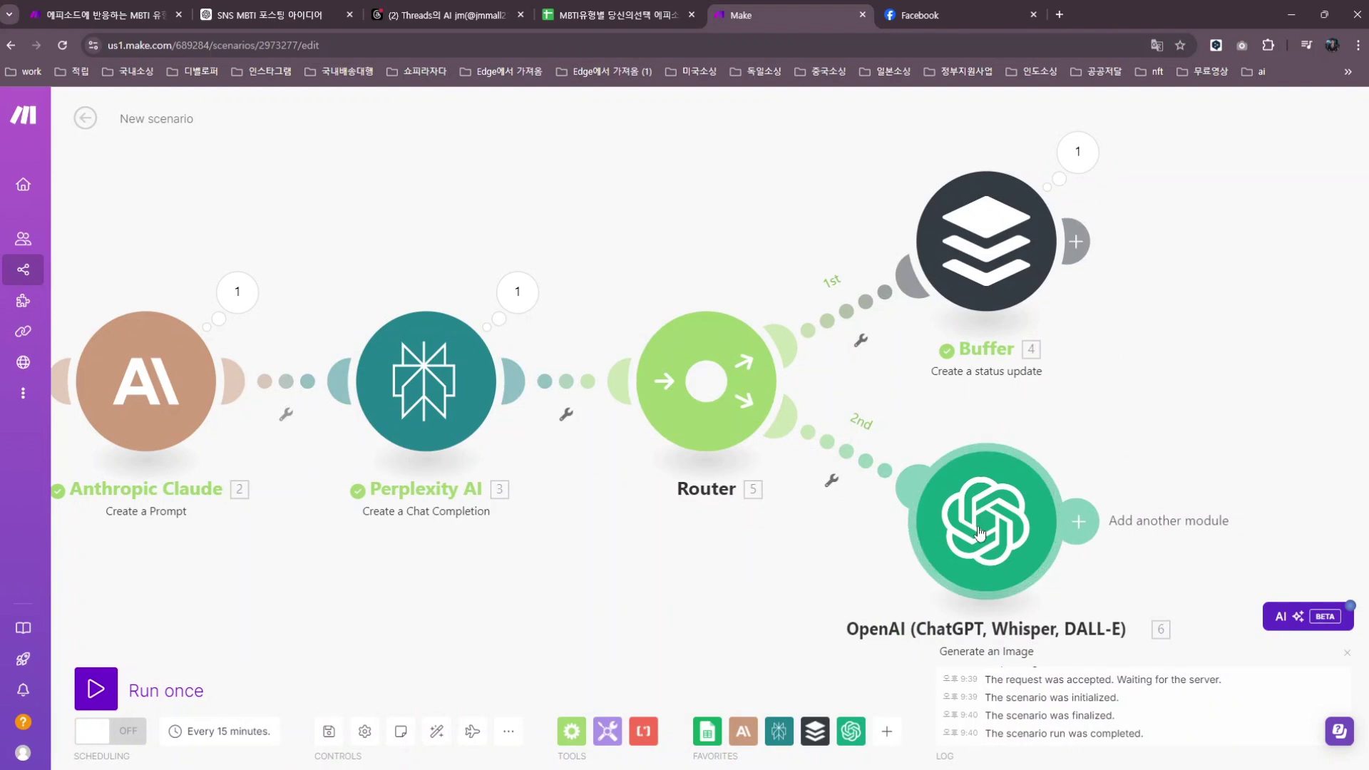
Add an Instagram for Business Create a Photo Post module after the OpenAI image module
click(1078, 522)
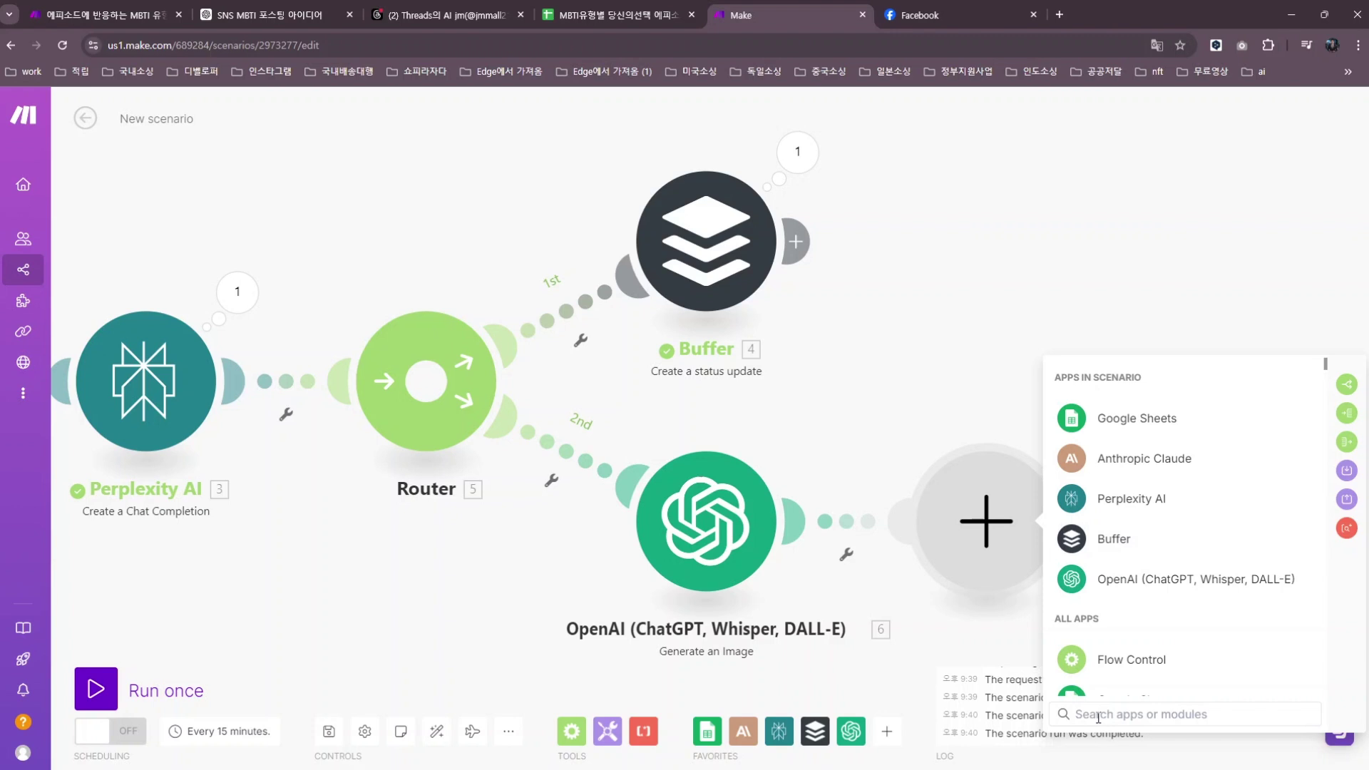
text(ㅑㅜ)
key(BackSpace)
key(BackSpace)
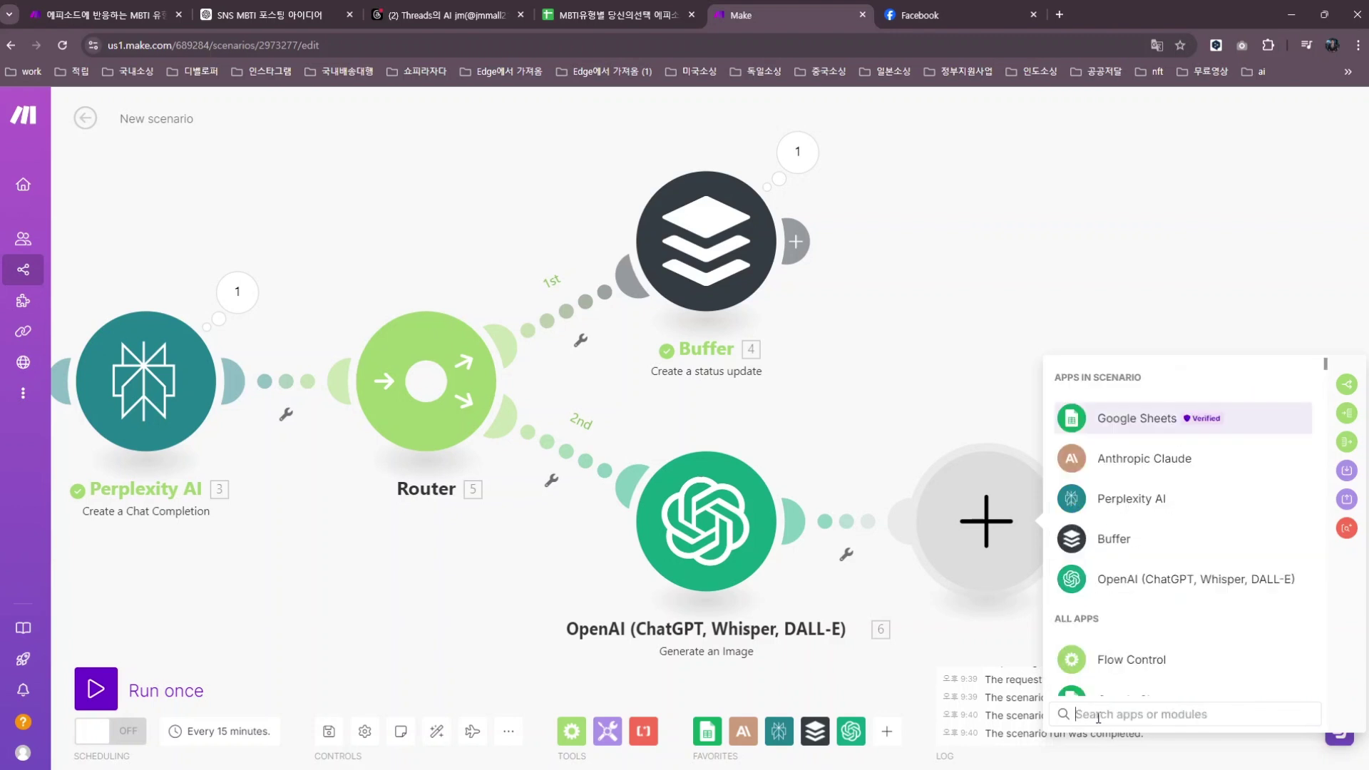
text(IN)
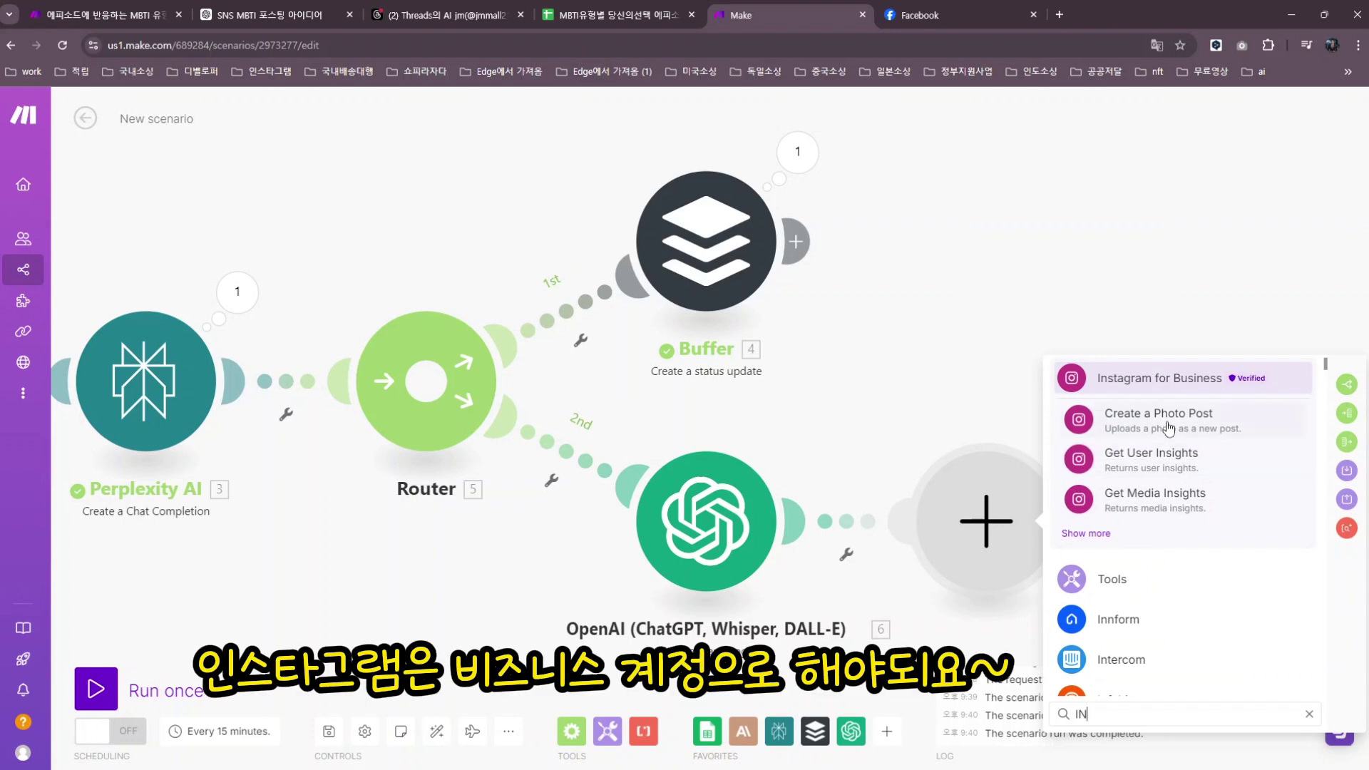
click(1212, 383)
scroll(1204, 561, down, 1)
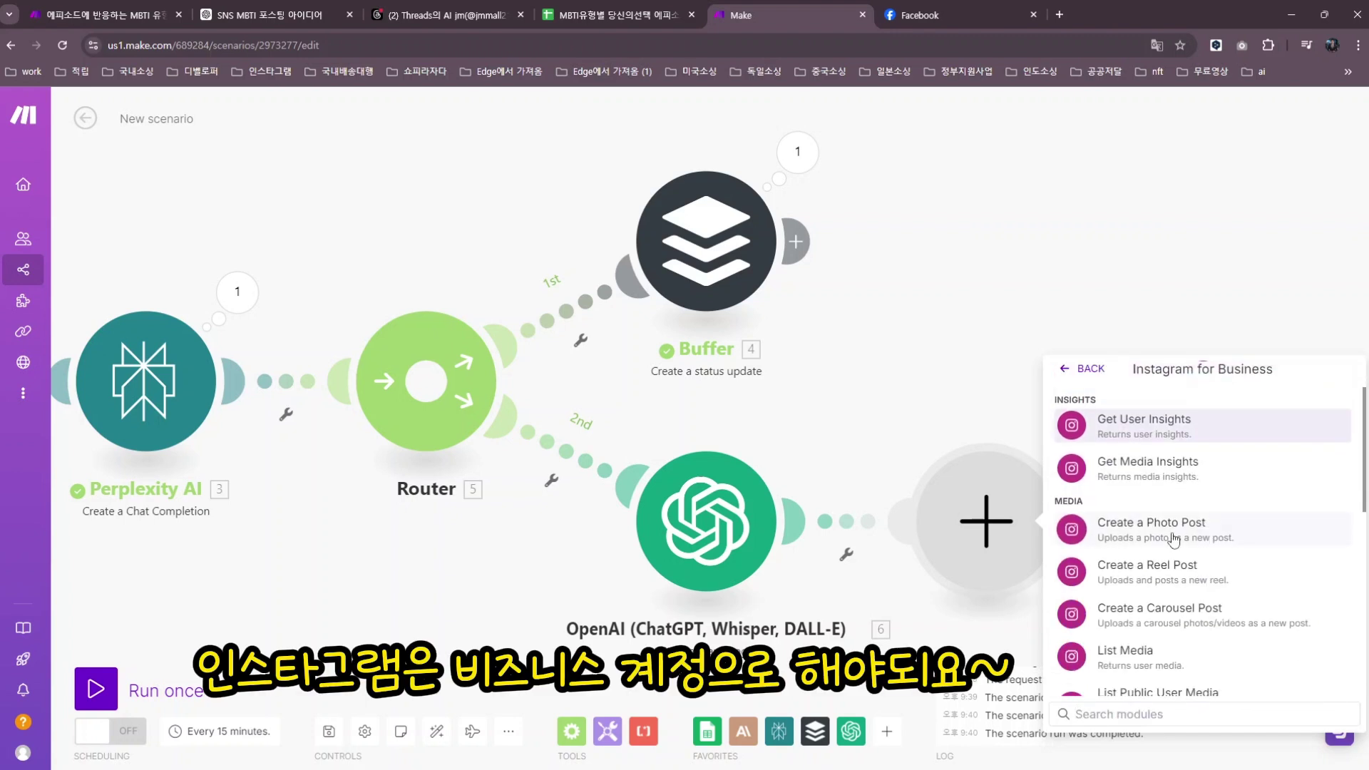
click(1173, 540)
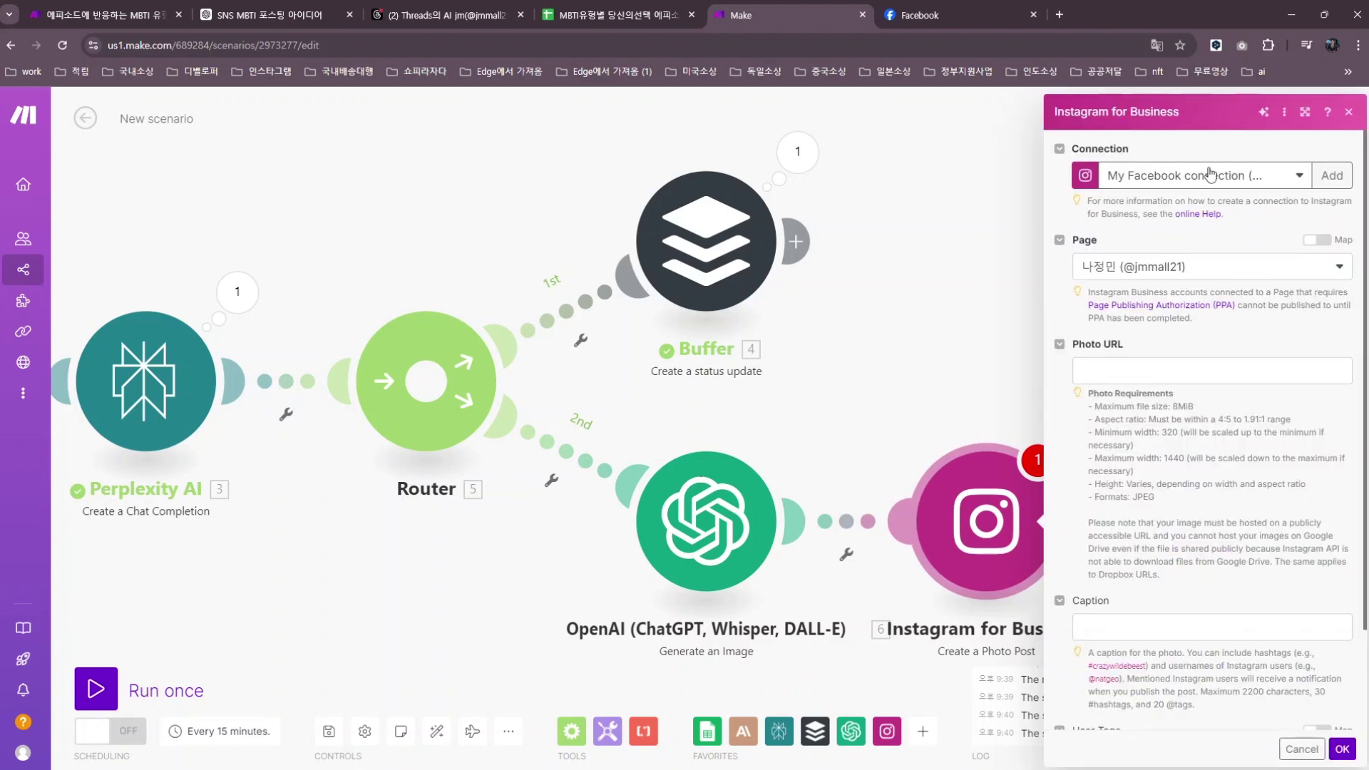
Map the Instagram module's Photo URL to the URL in the OpenAI image module's Data[] output
click(1334, 270)
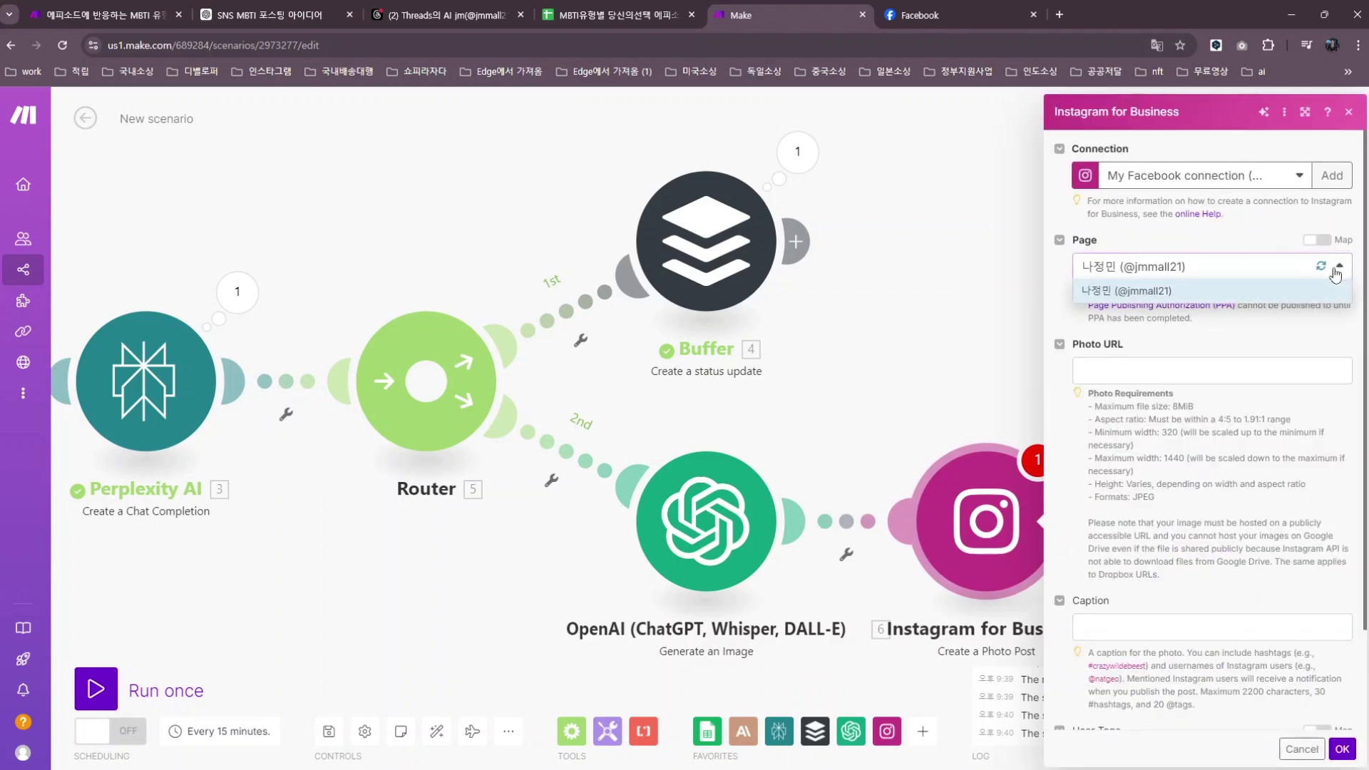
click(1139, 371)
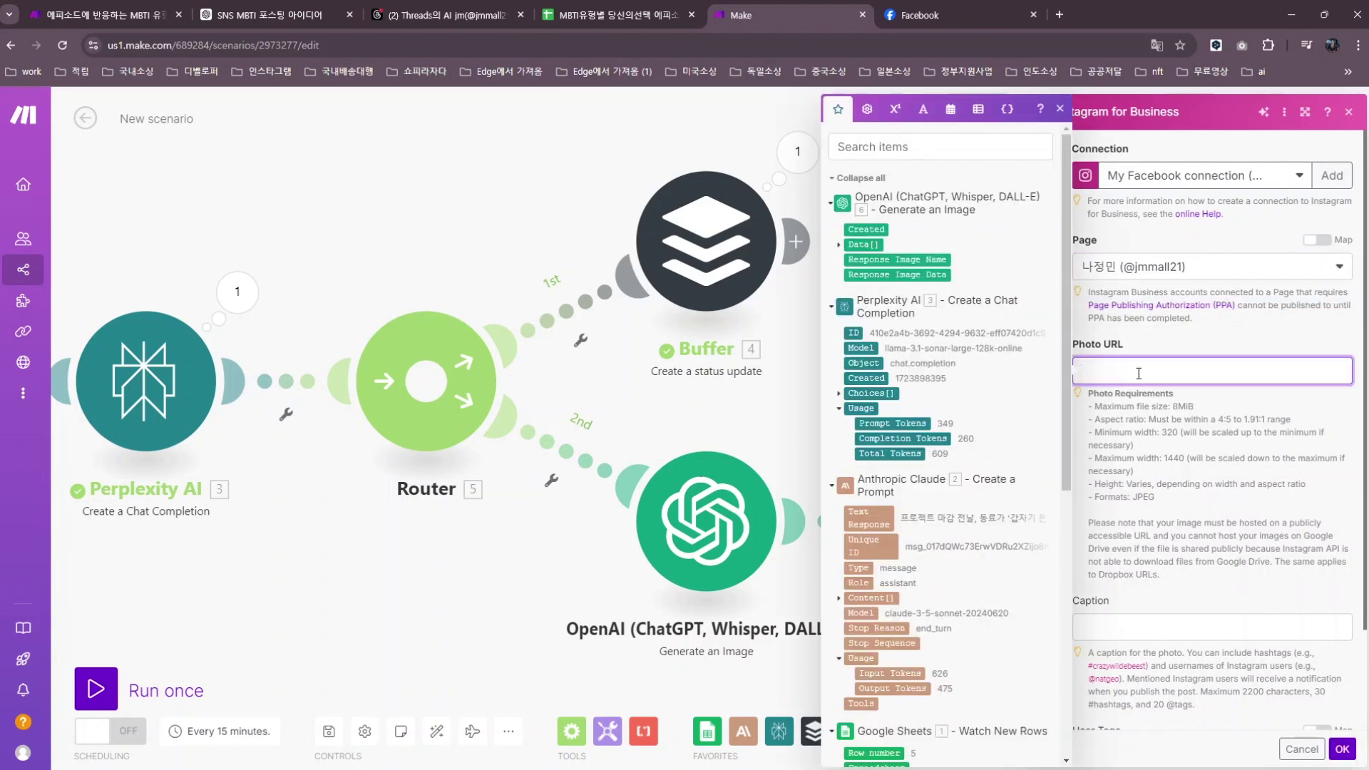
click(839, 245)
click(865, 259)
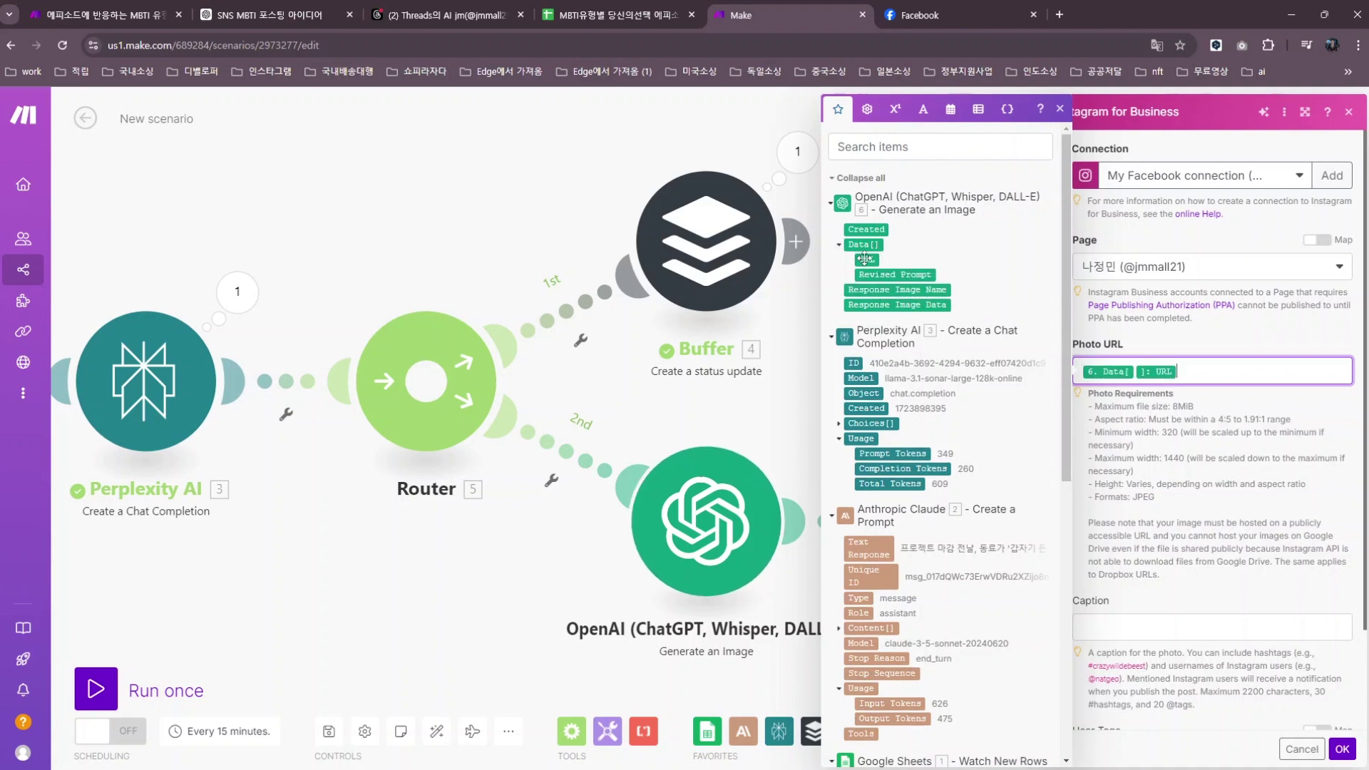
Enter "오늘의 MBTI 반응" as the first line of the Instagram caption
click(1156, 628)
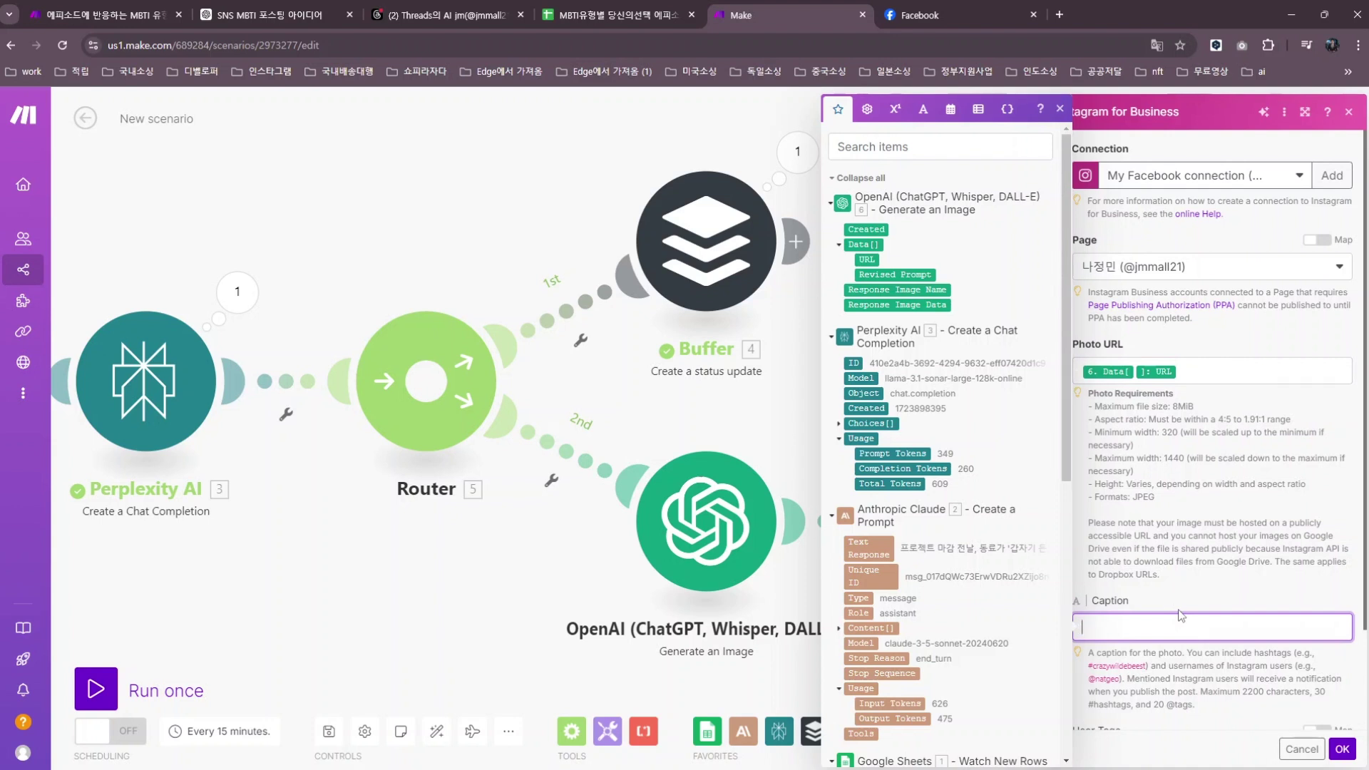
text(D)
text(오)
text(늘회)
text( M)
text(BT)
text(I )
text(반이)
text(응)
key(Return)
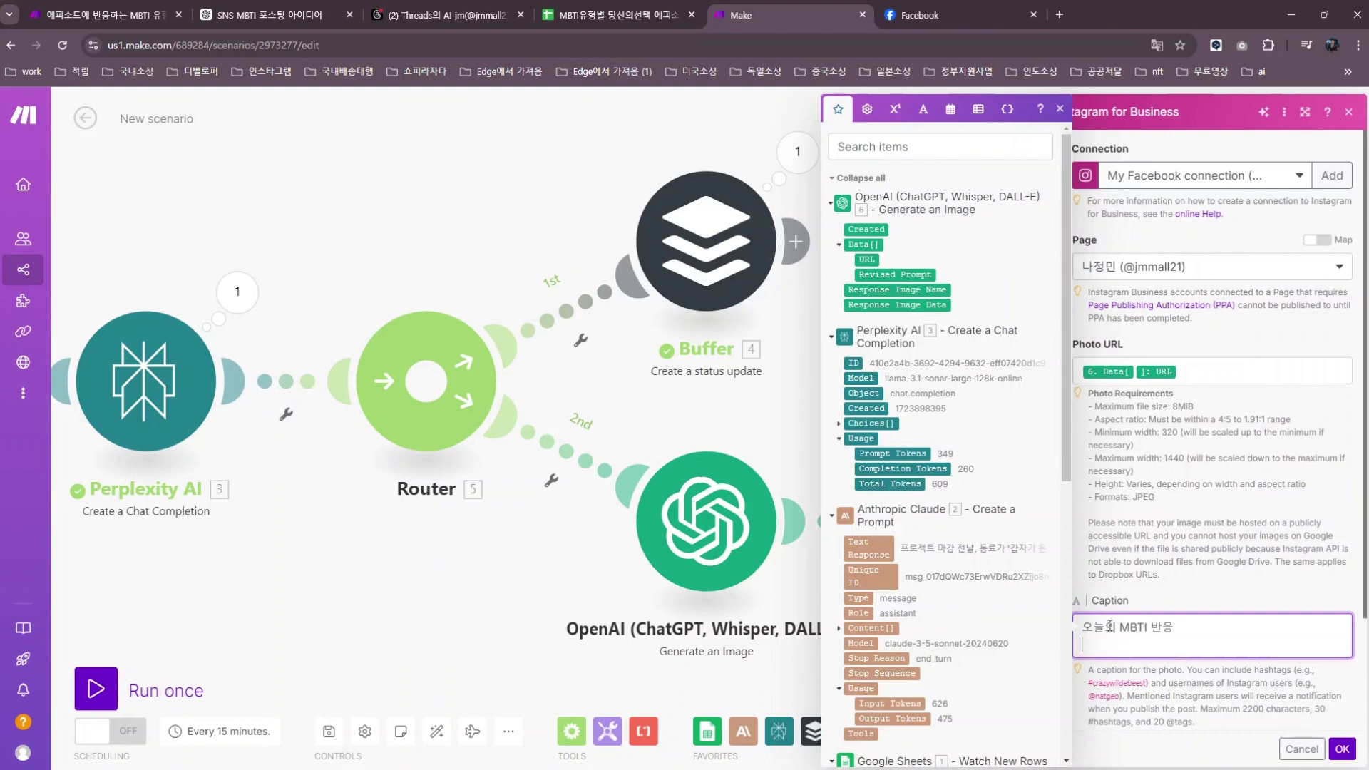
Add a second caption line "오늘의 주제 :" followed by the Google Sheets 주제 (B) value
text(오늘)
key(BackSpace)
text(이)
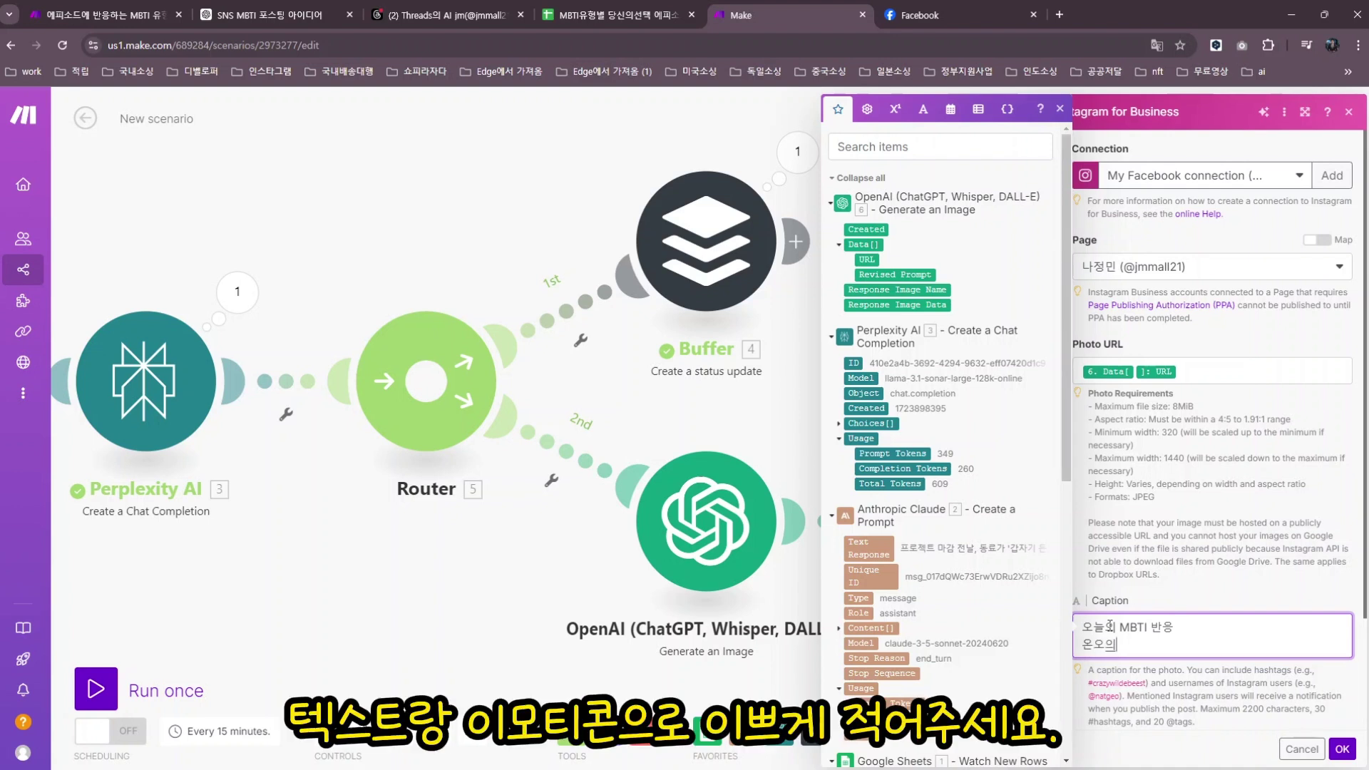
text( ㅈ)
key(BackSpace)
key(BackSpace)
key(BackSpace)
key(BackSpace)
key(BackSpace)
text(오)
text(ㅡㄹ)
key(BackSpace)
key(BackSpace)
text(느)
text(의)
text( 주)
text(제)
text( :)
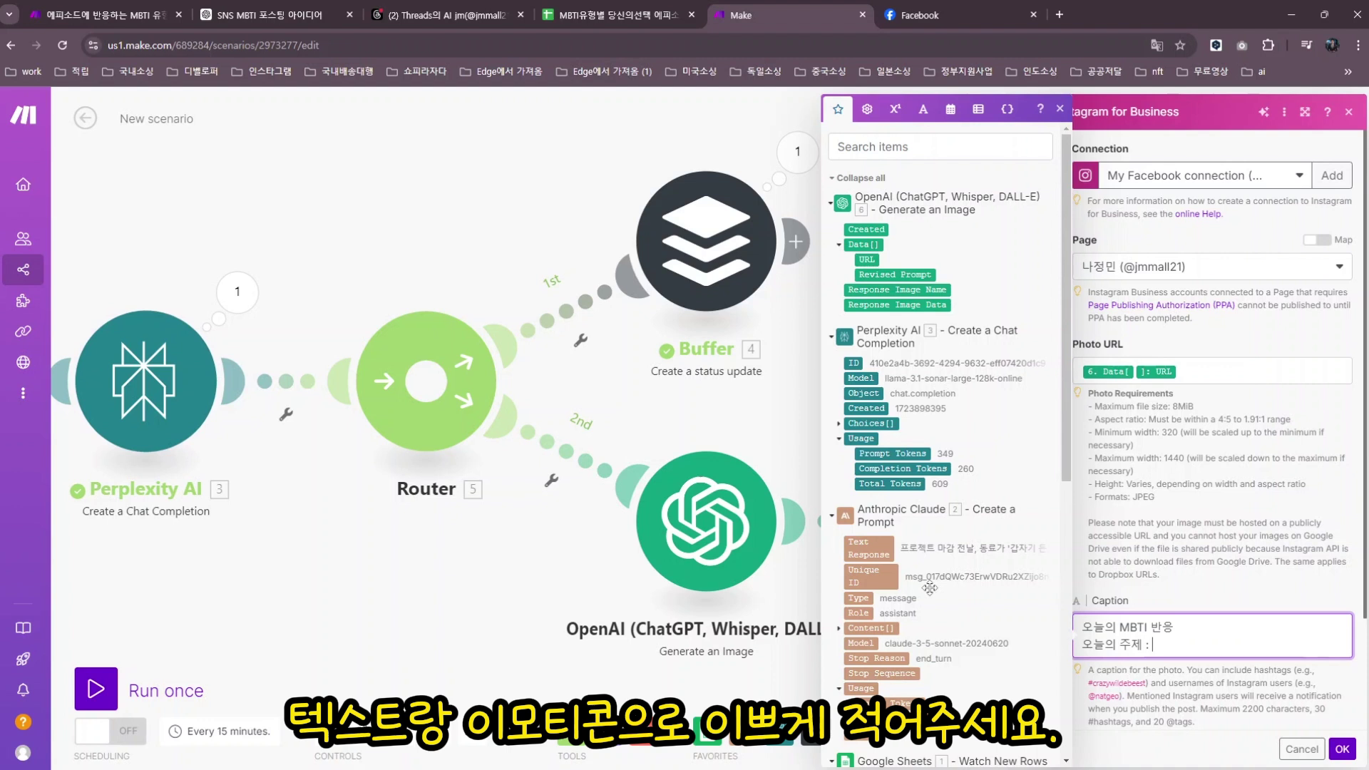
scroll(930, 588, down, 3)
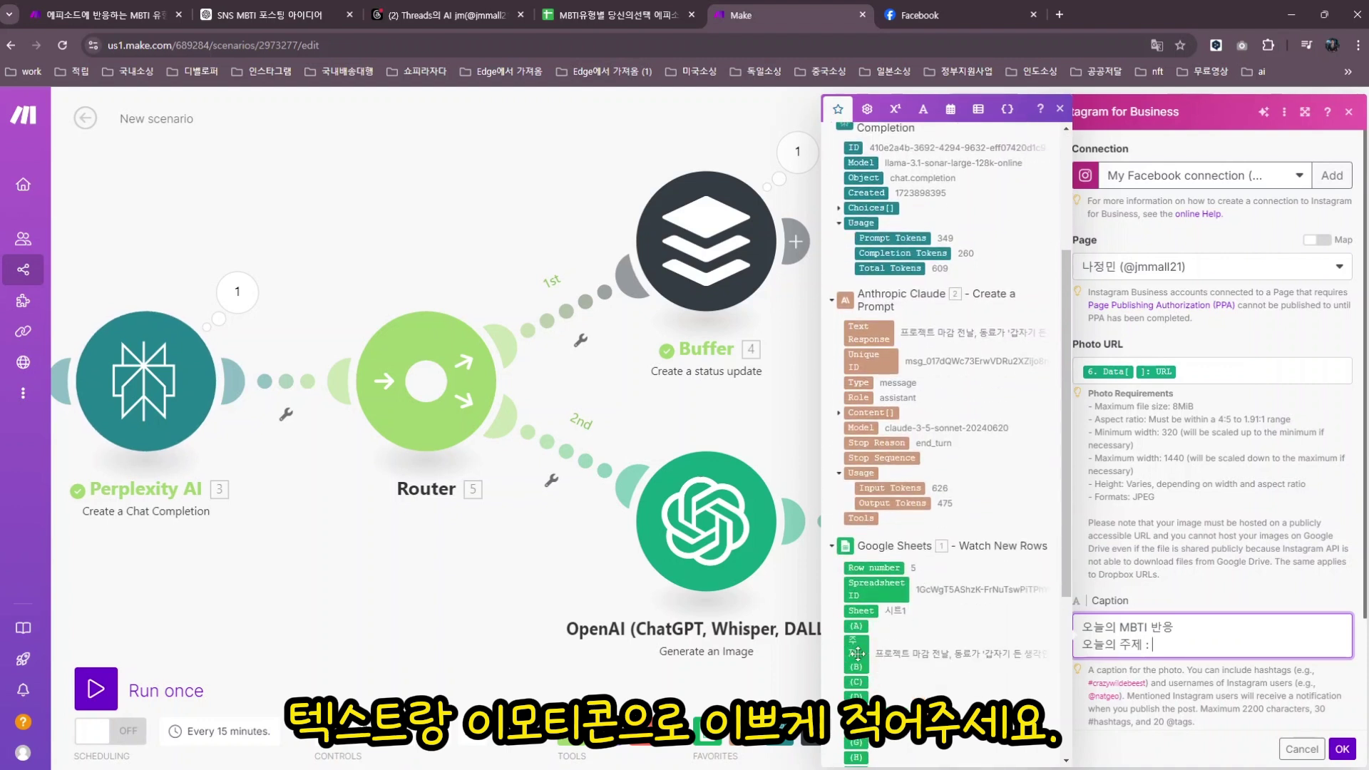
click(858, 654)
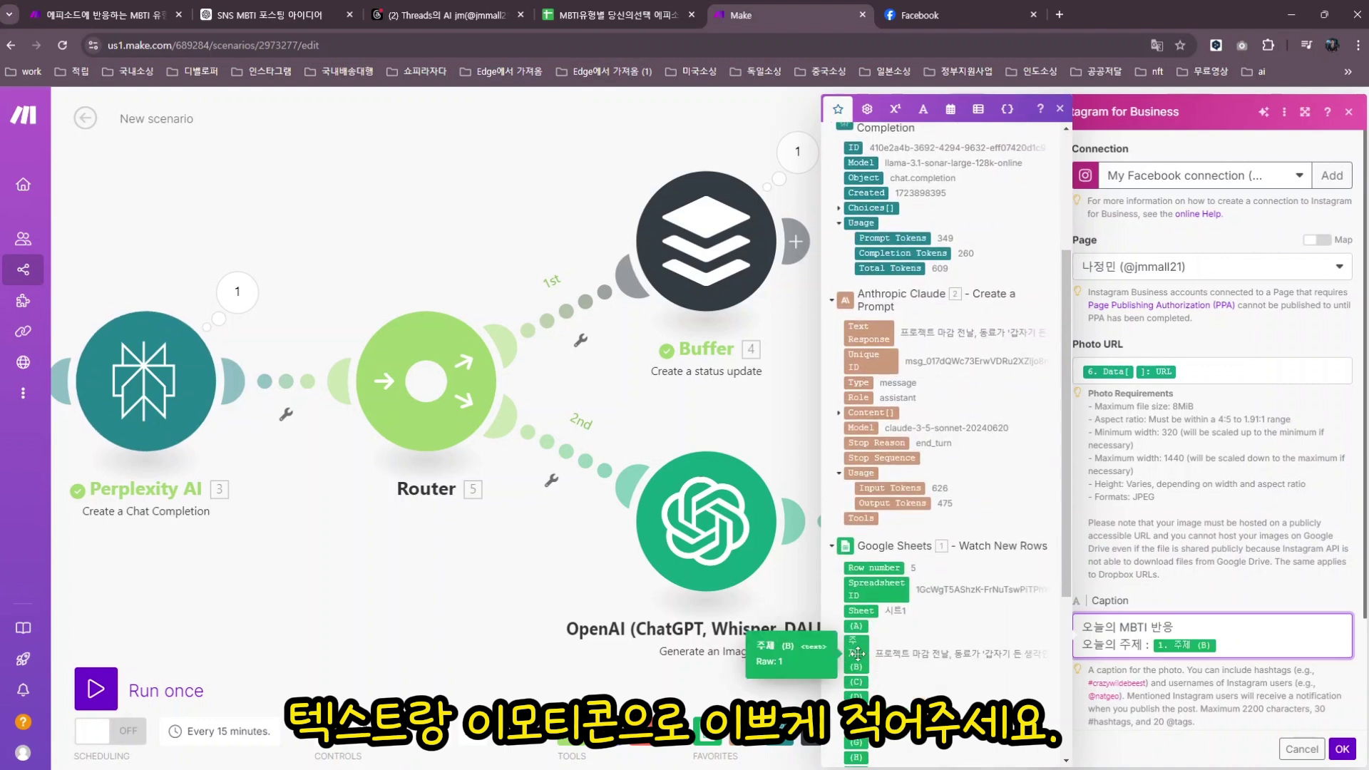
Below a blank line, append Perplexity AI's Choices[] Message Content to the caption and save the Instagram module's settings
key(Return)
key(Return)
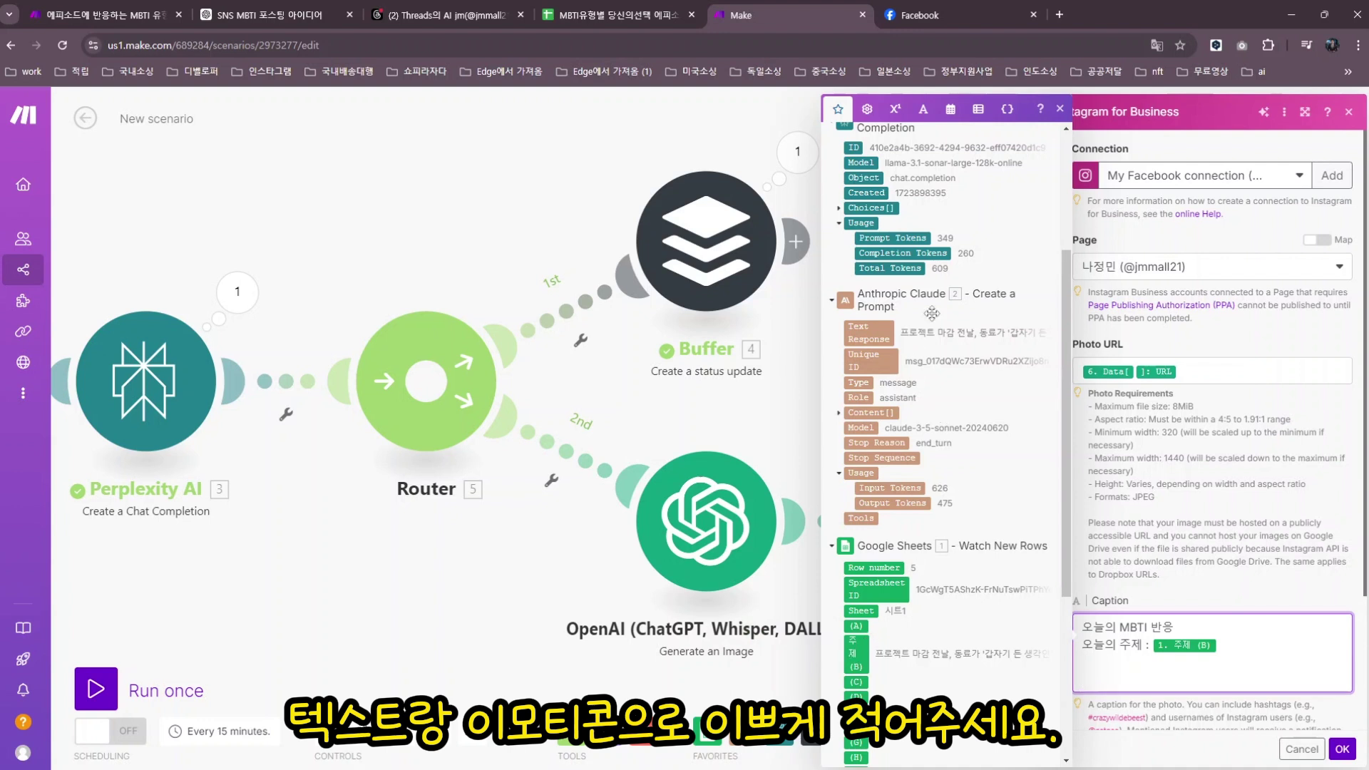
scroll(930, 310, up, 3)
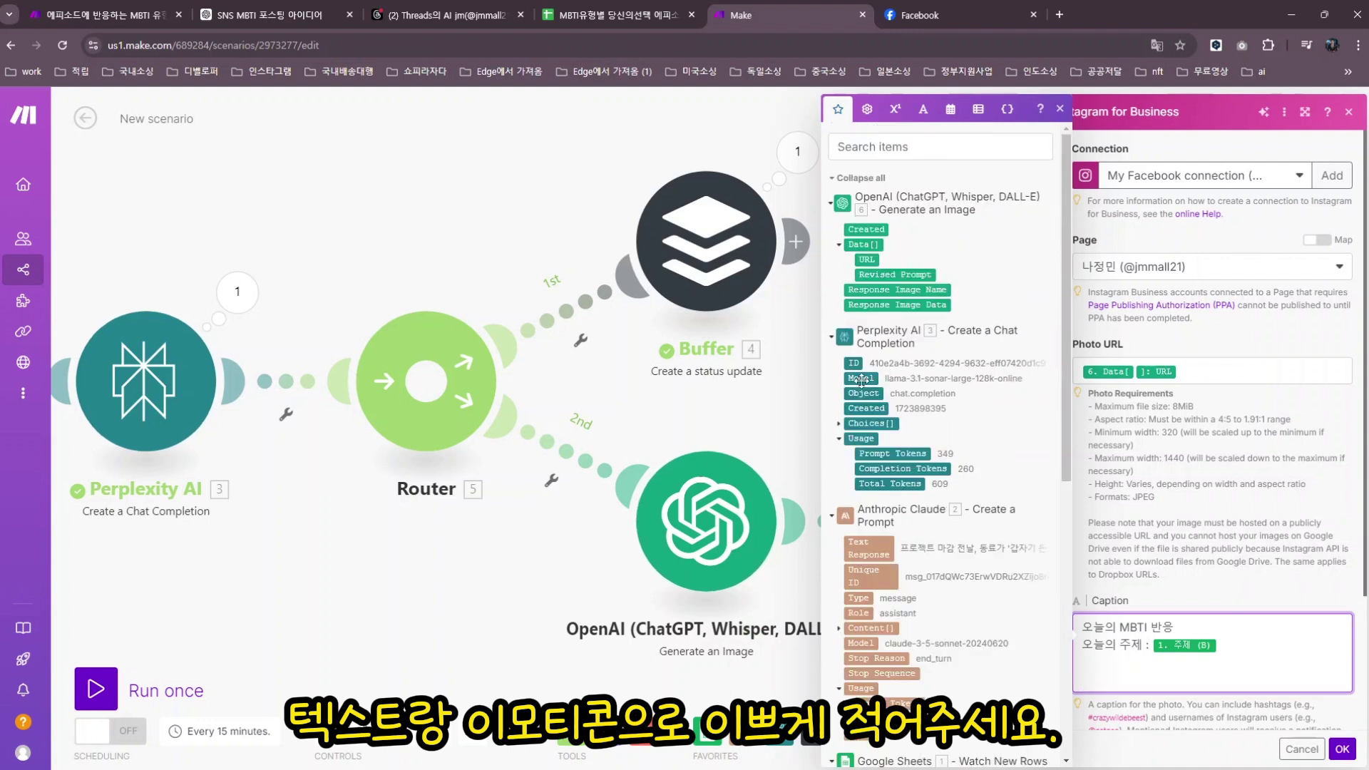
click(839, 425)
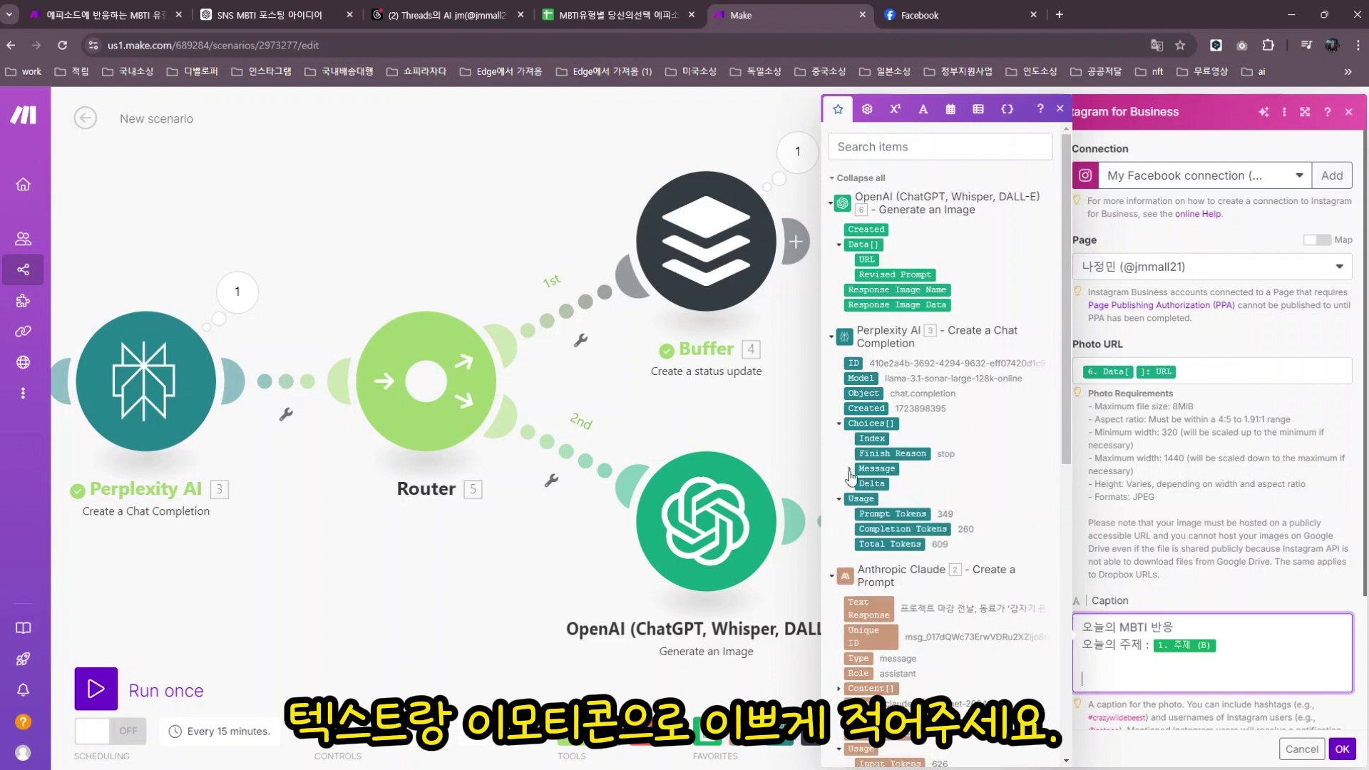
click(849, 470)
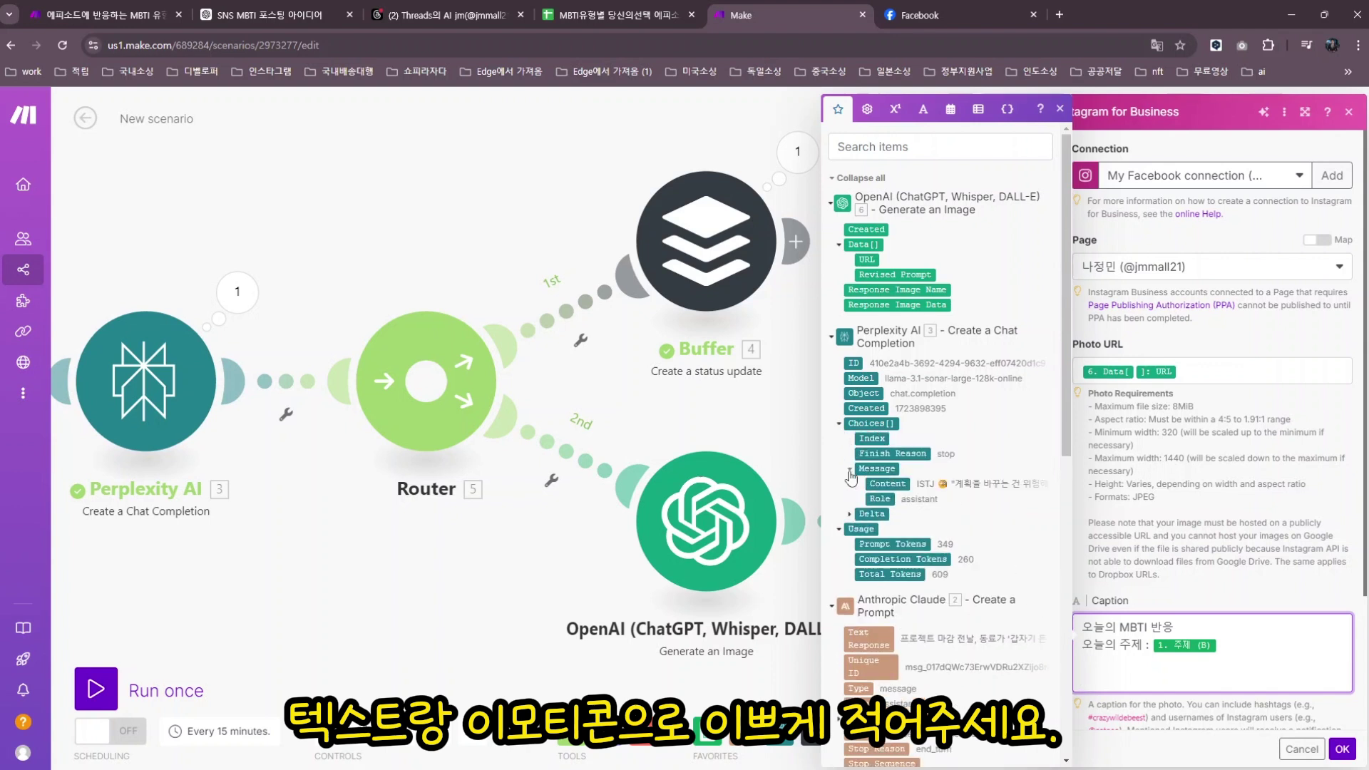
click(888, 484)
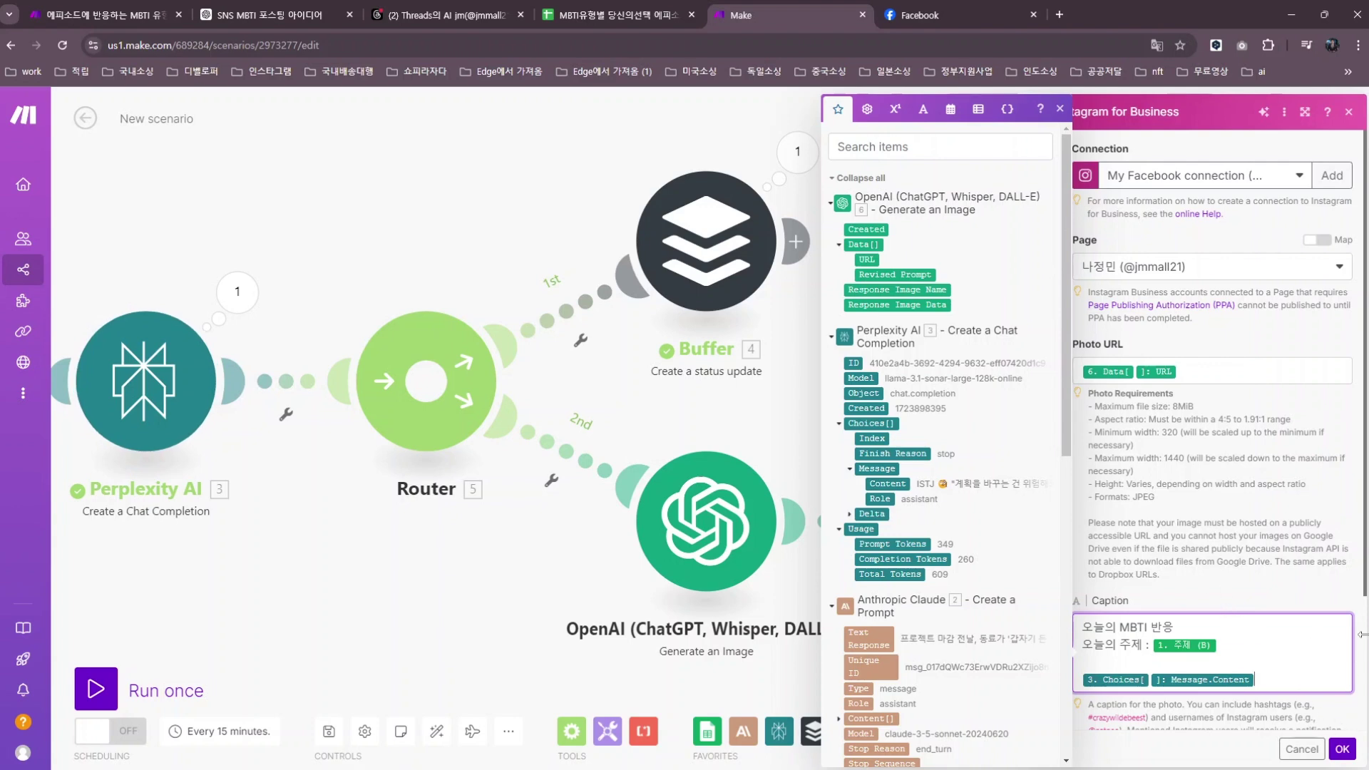
scroll(1341, 634, down, 2)
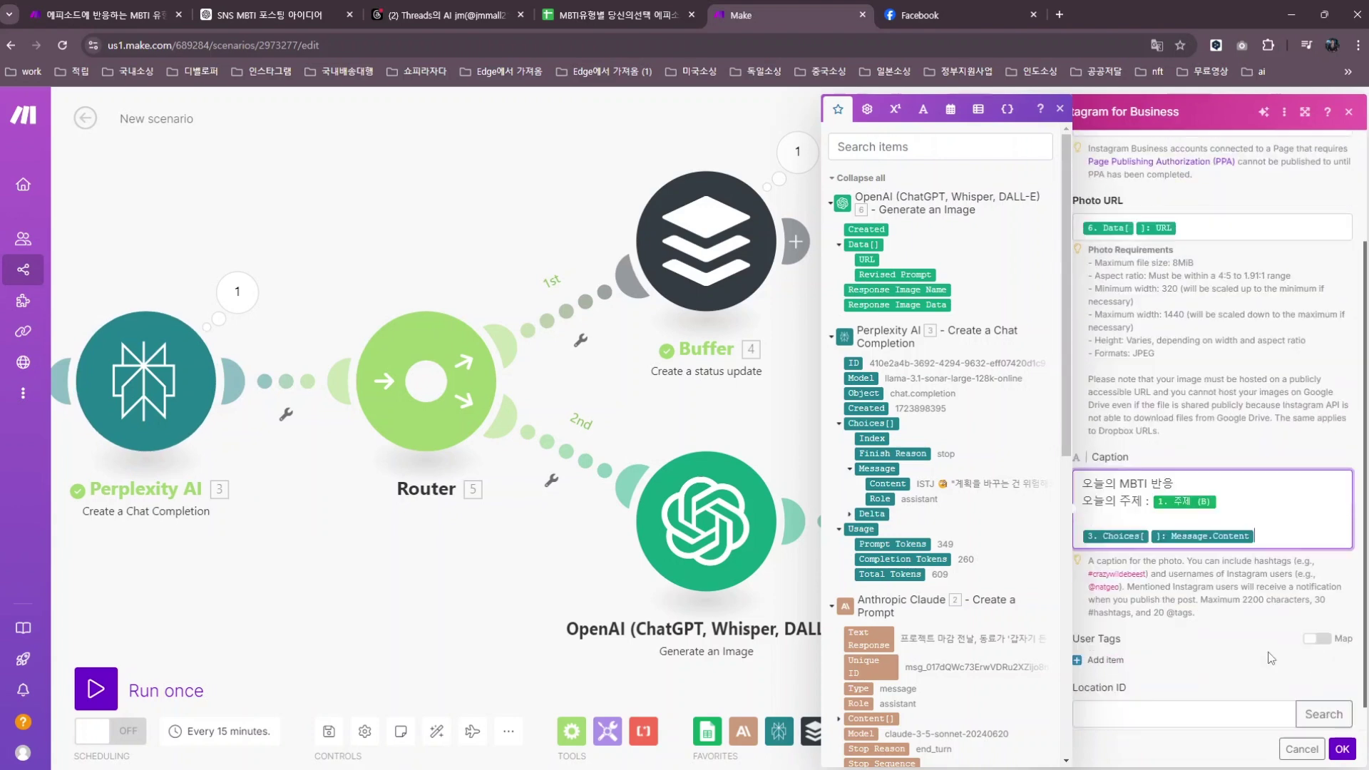
scroll(1263, 667, down, 1)
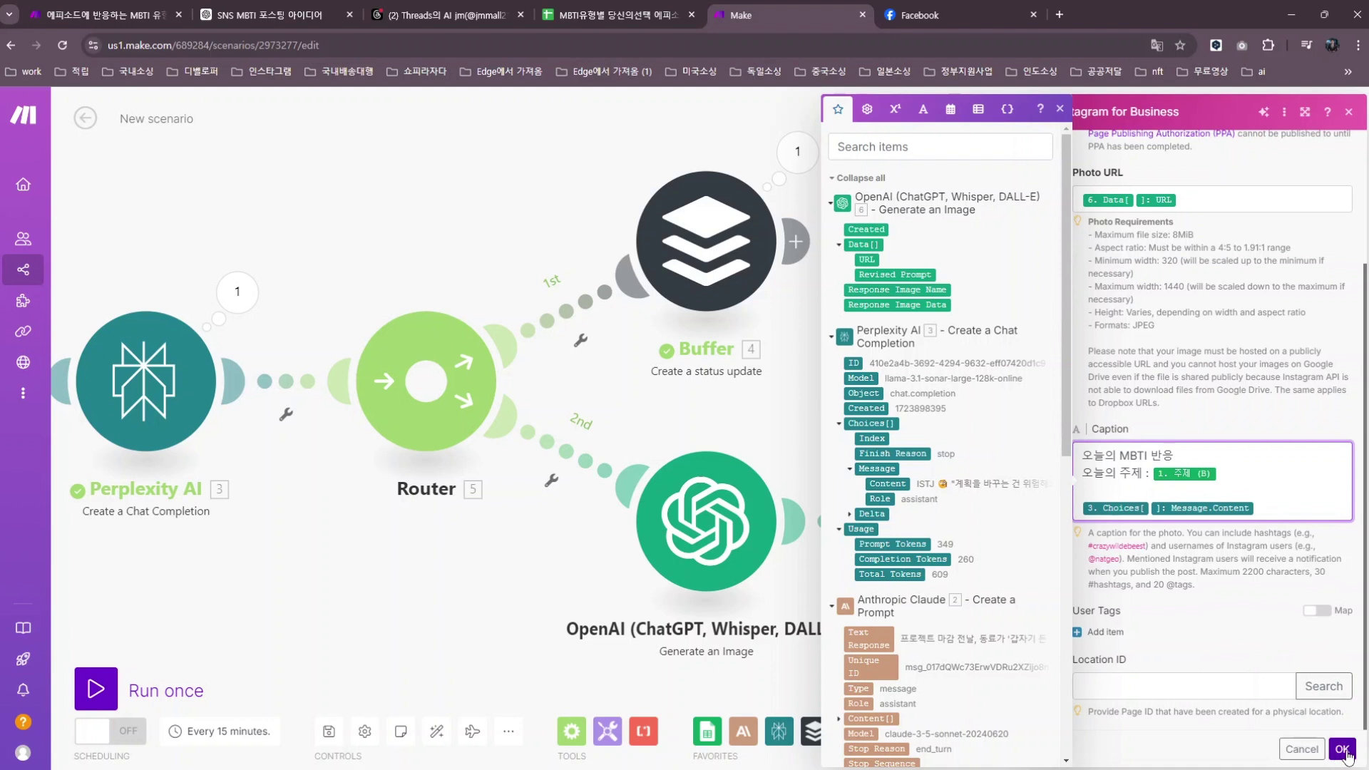
click(1343, 750)
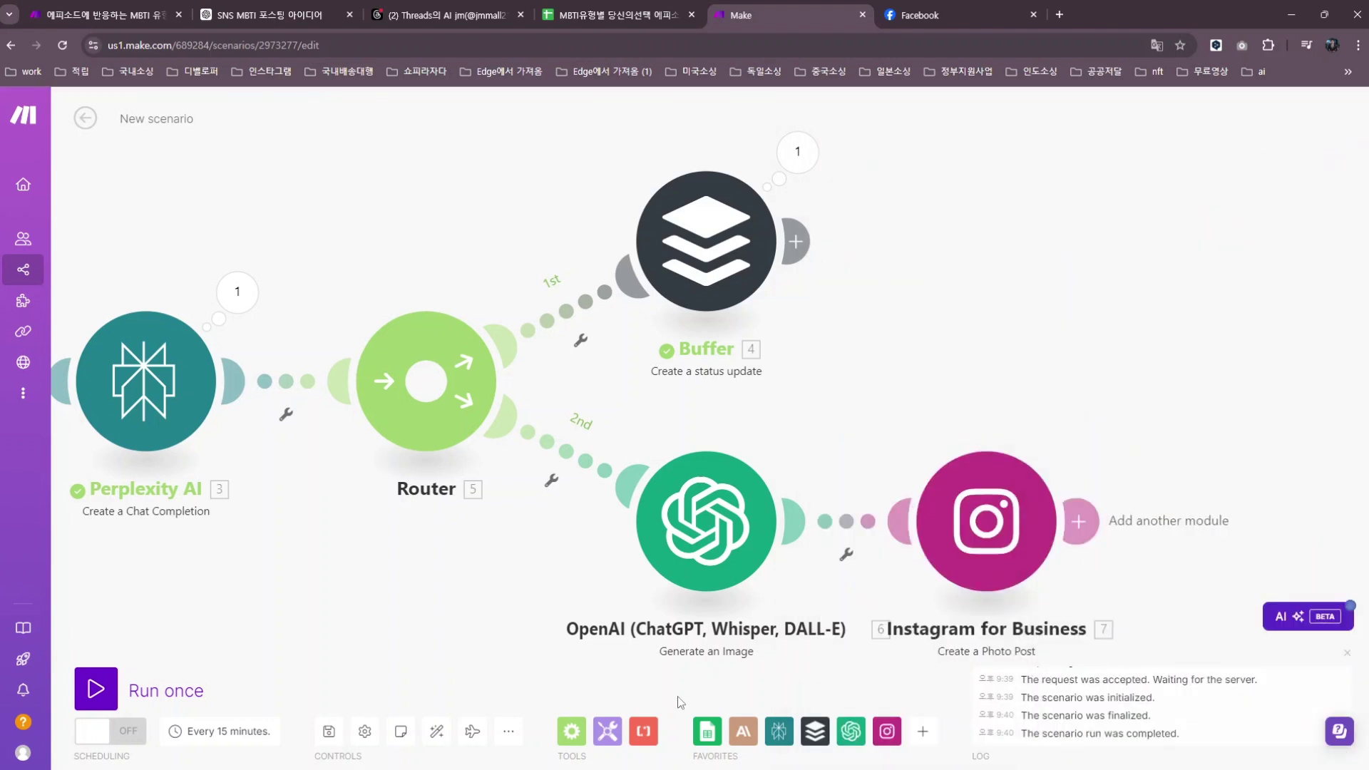
Save the scenario and unlink the Buffer module from the router
click(328, 732)
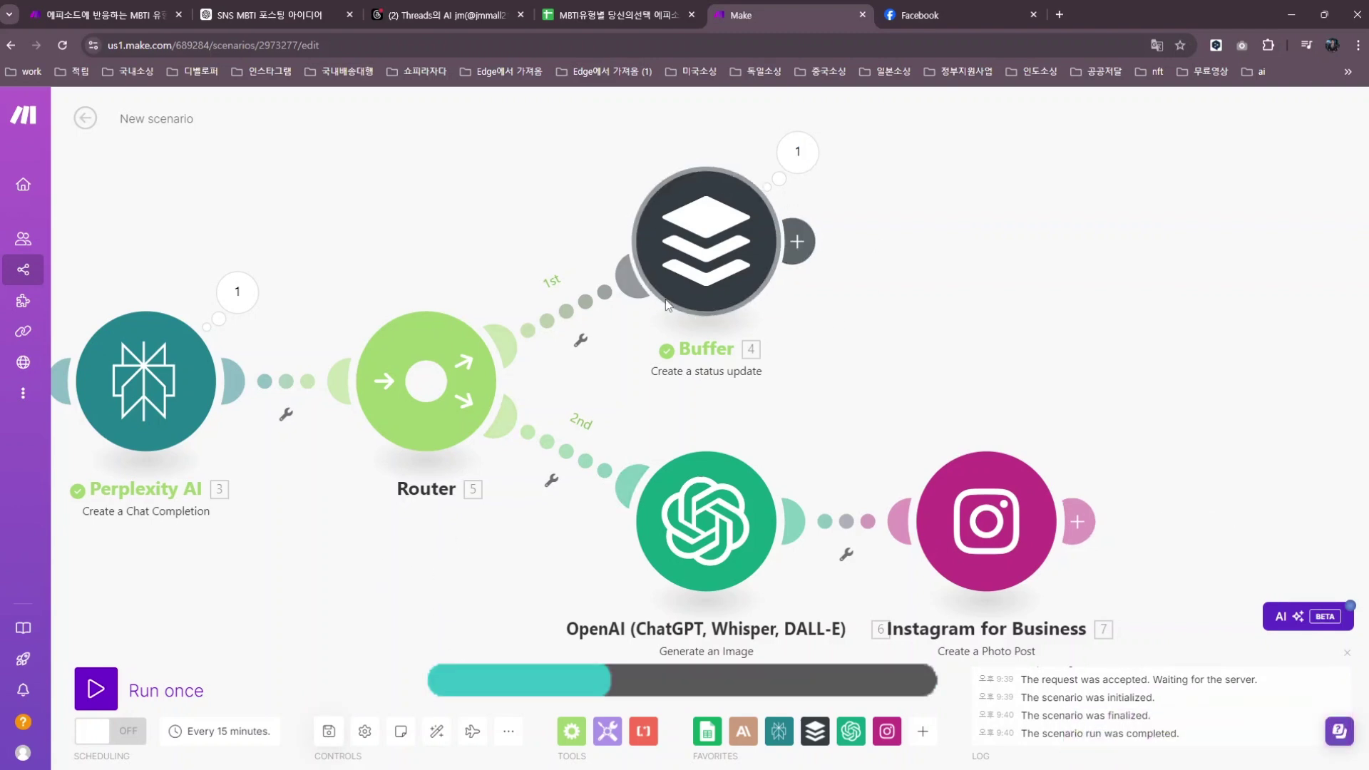
click(580, 341)
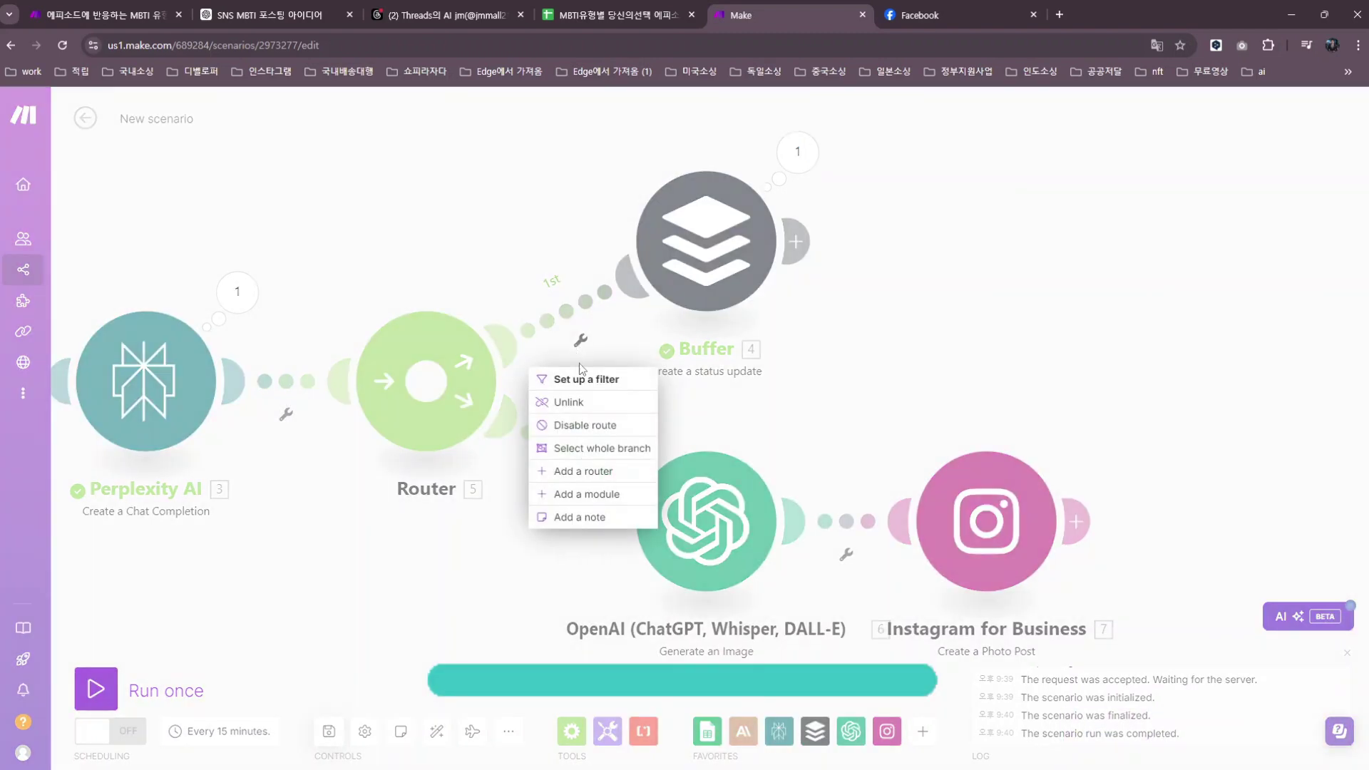
click(564, 401)
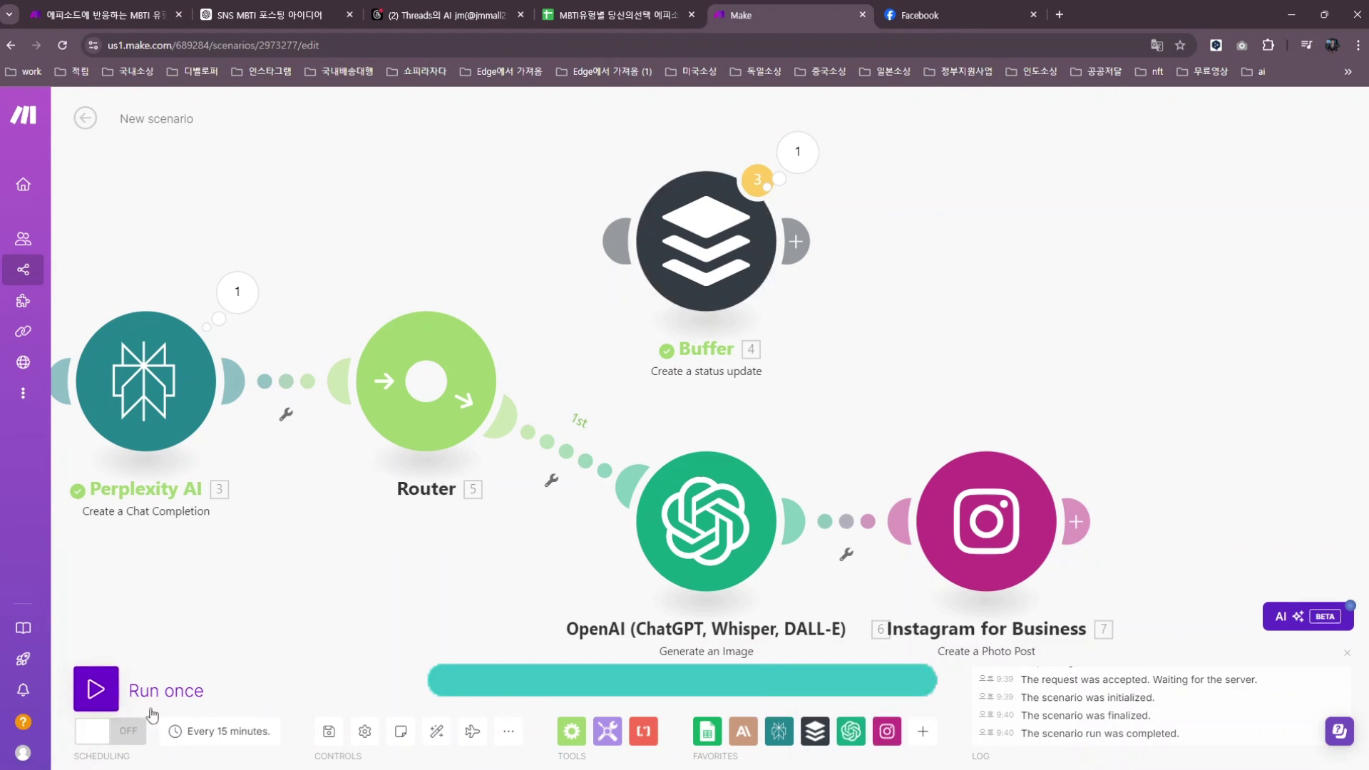
Auto-align the scenario's modules and run the scenario once to test the Instagram branch
scroll(303, 596, down, 2)
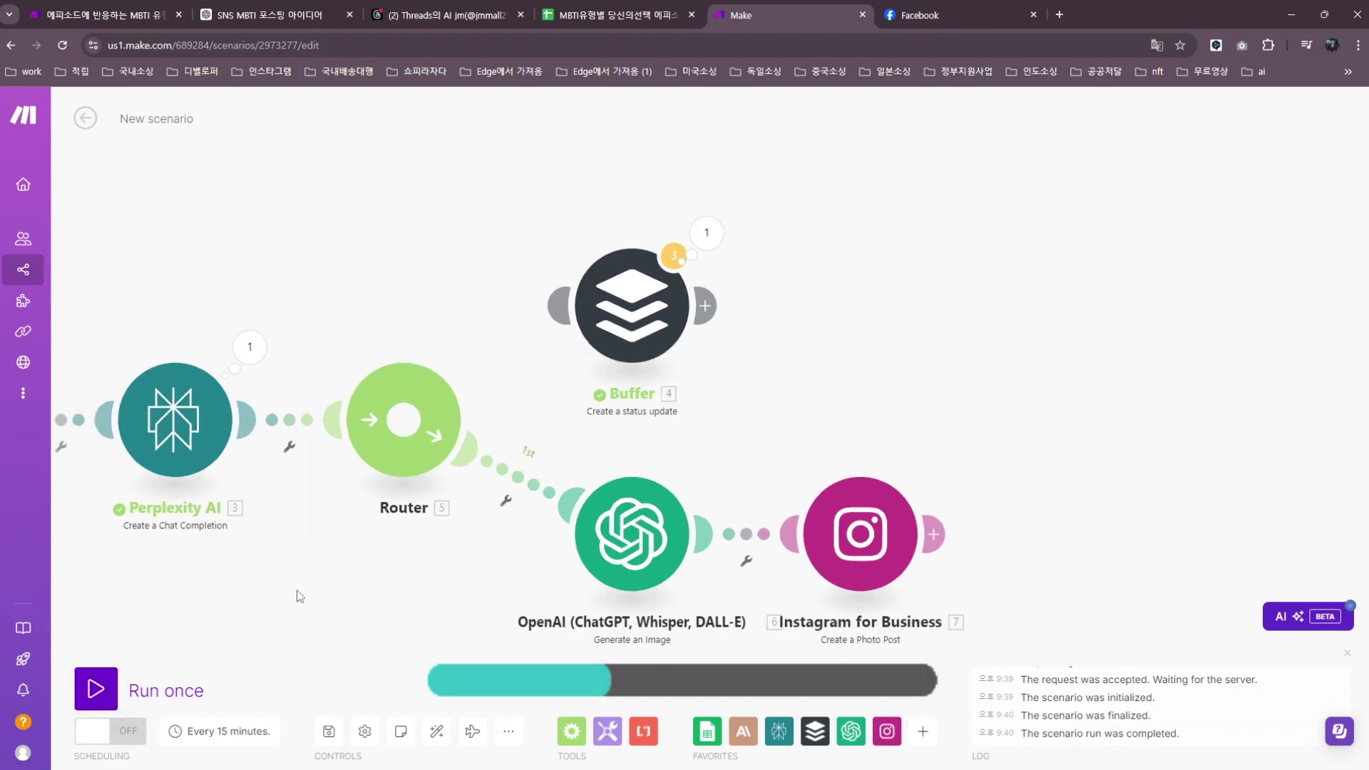
click(437, 731)
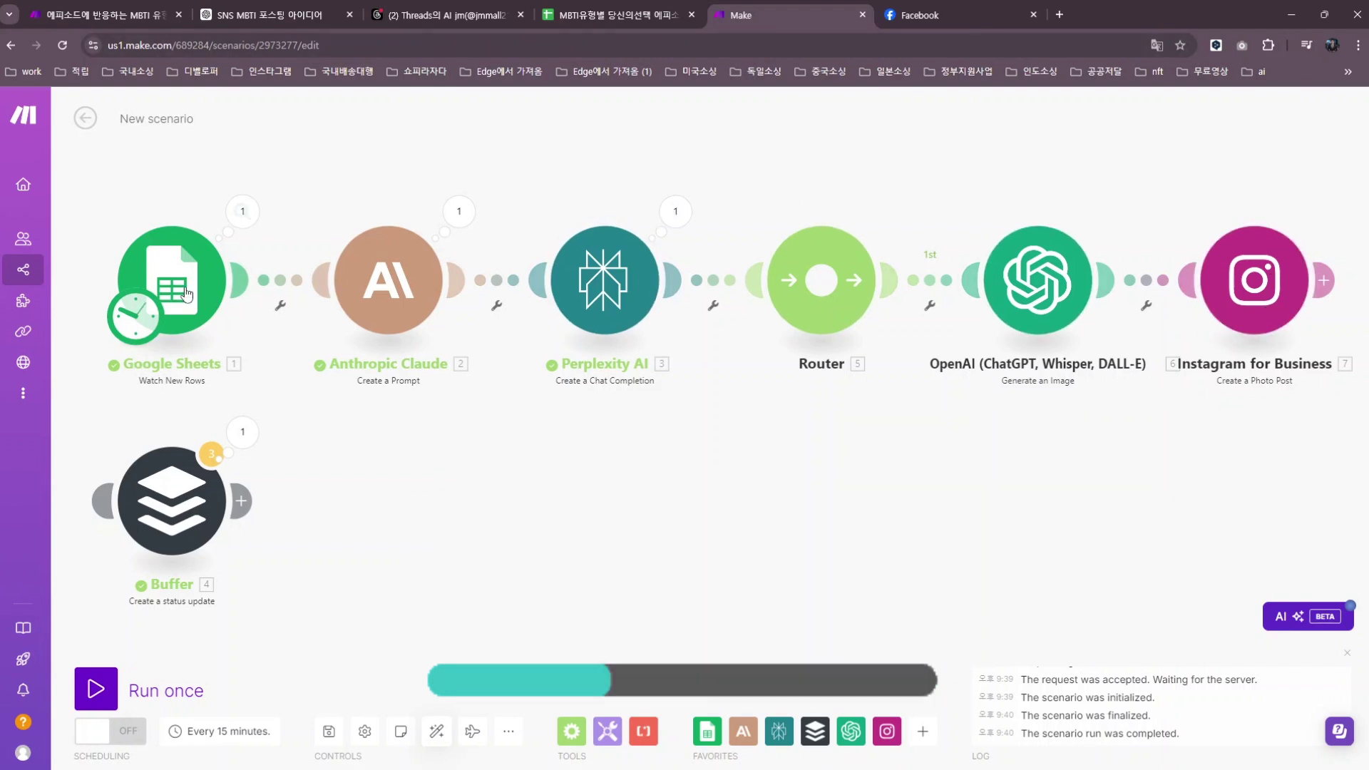
click(94, 698)
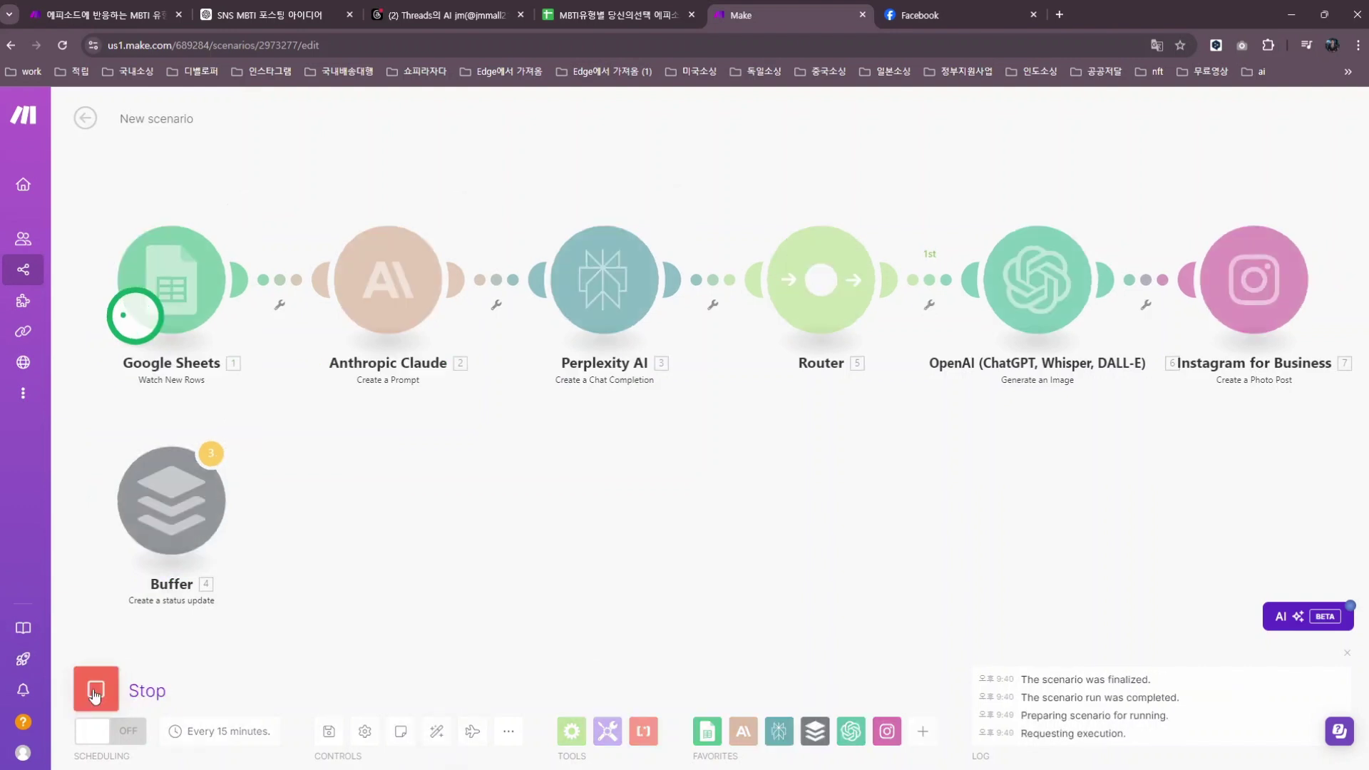
Search Google for 인스타그램 in a new browser tab, open Instagram, and go to the account's own profile
click(1061, 14)
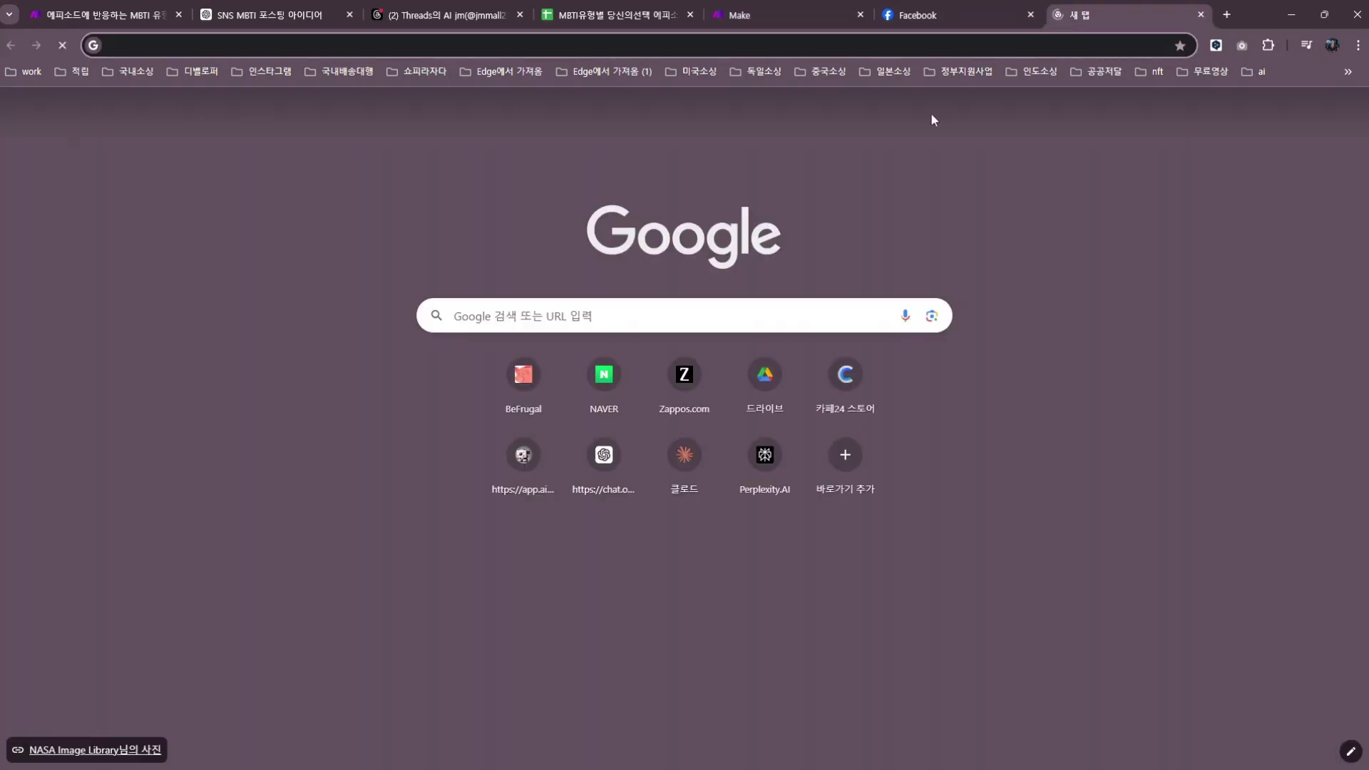
click(636, 320)
text(인)
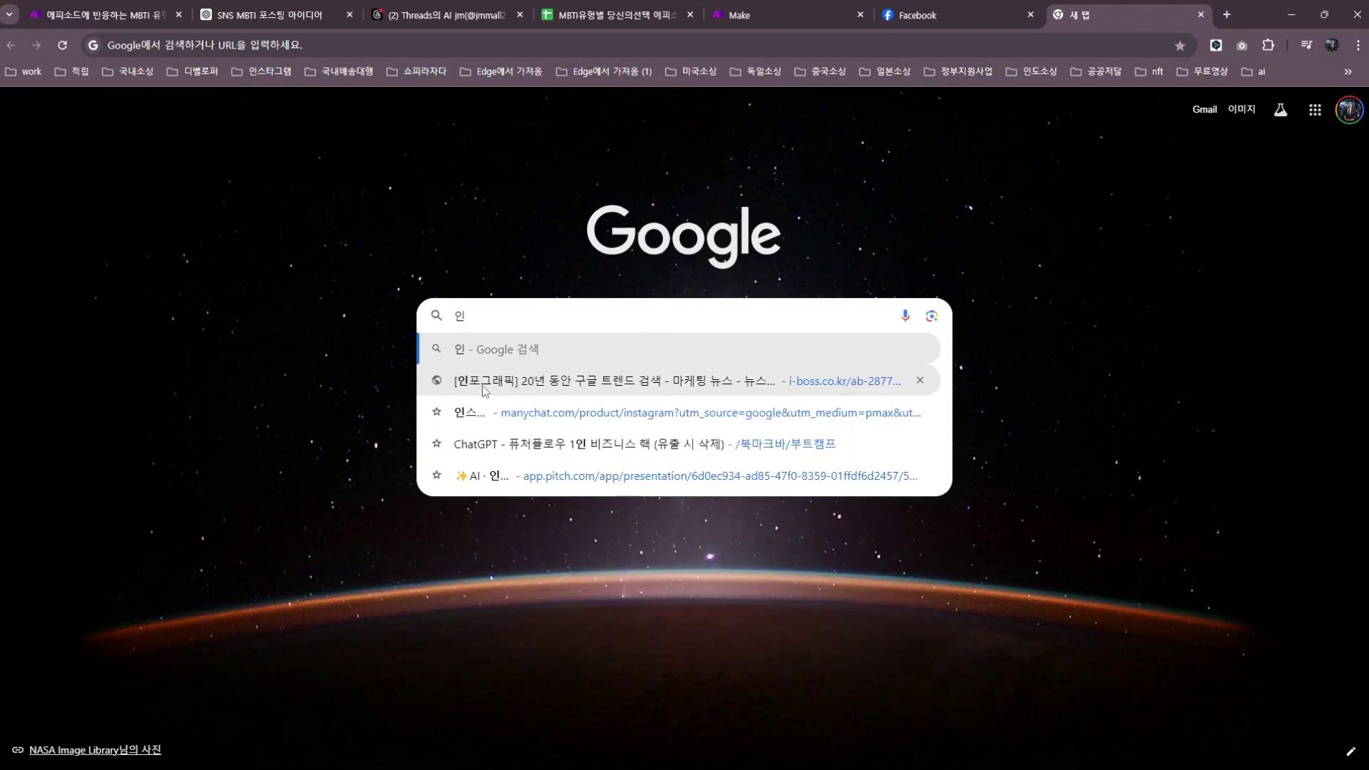
text(스)
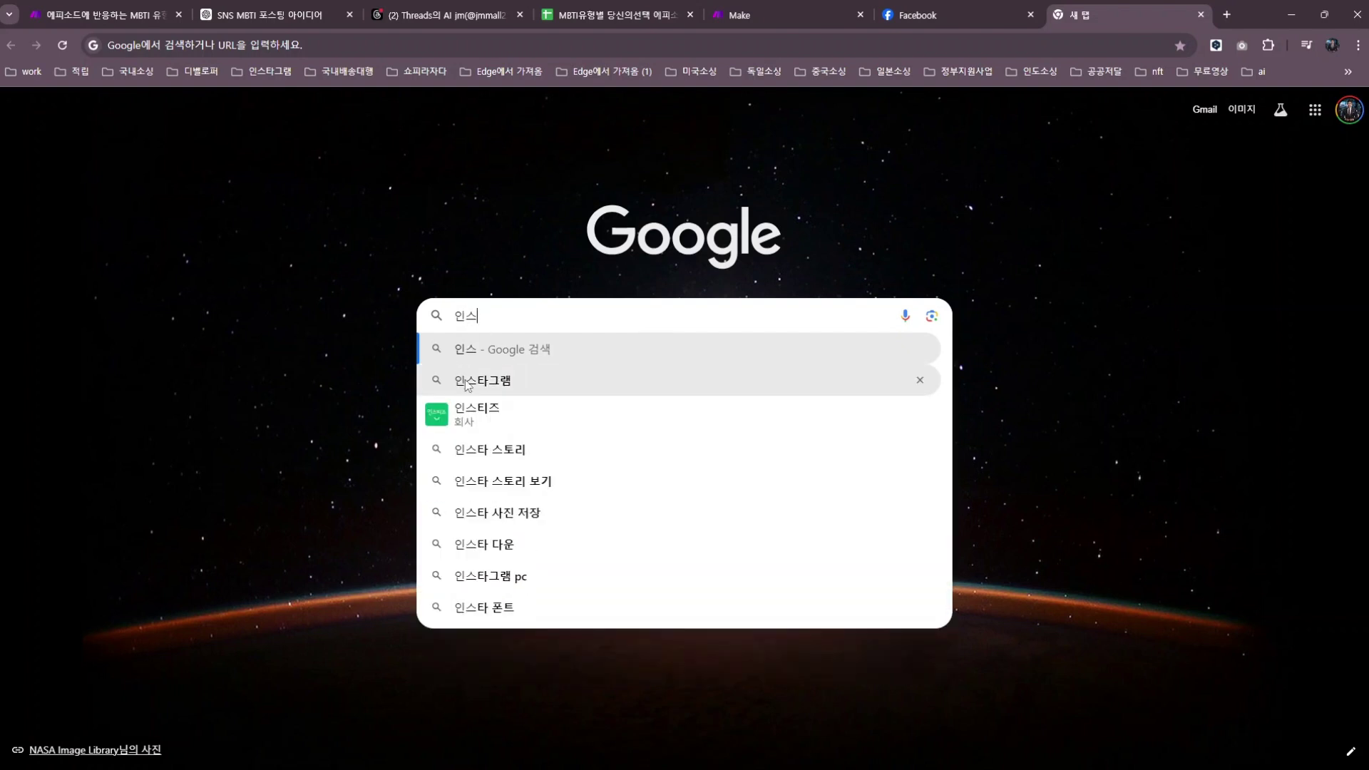
click(467, 383)
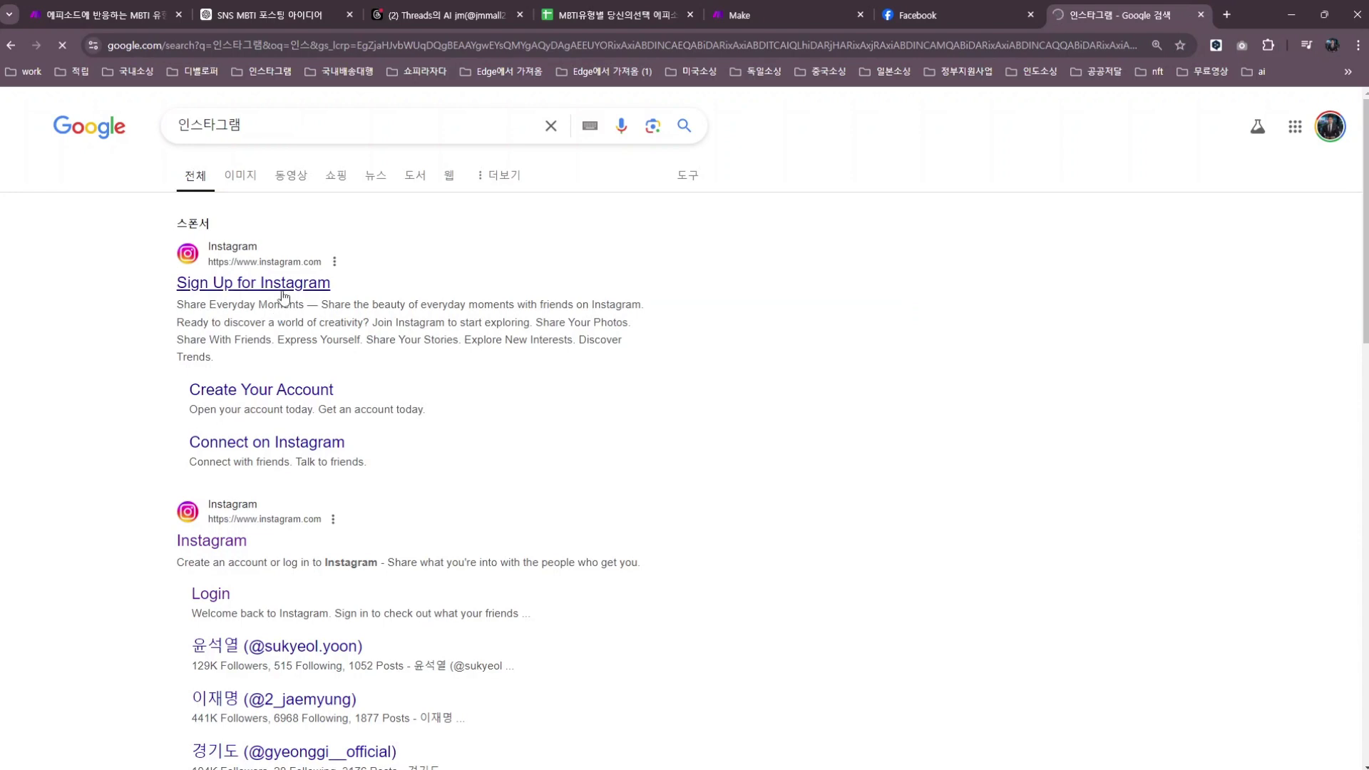
click(207, 545)
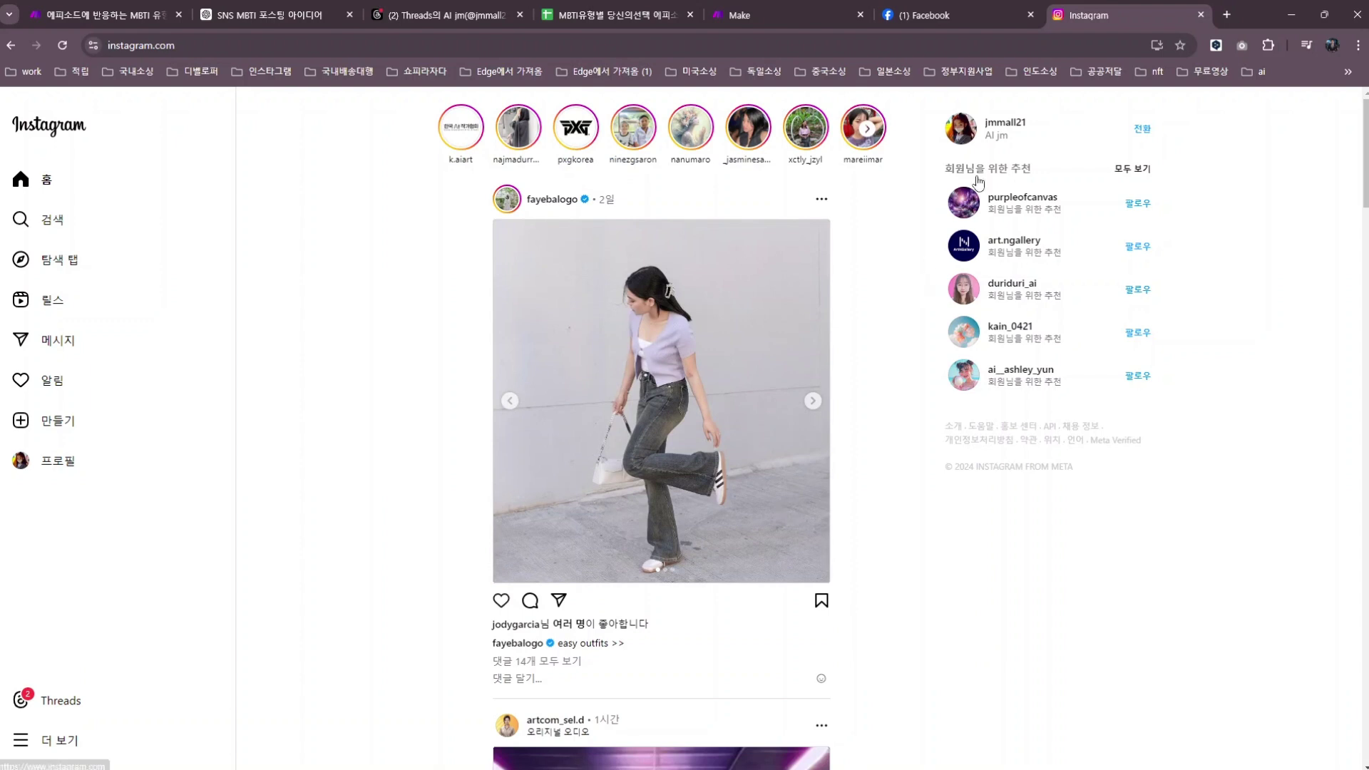
click(962, 131)
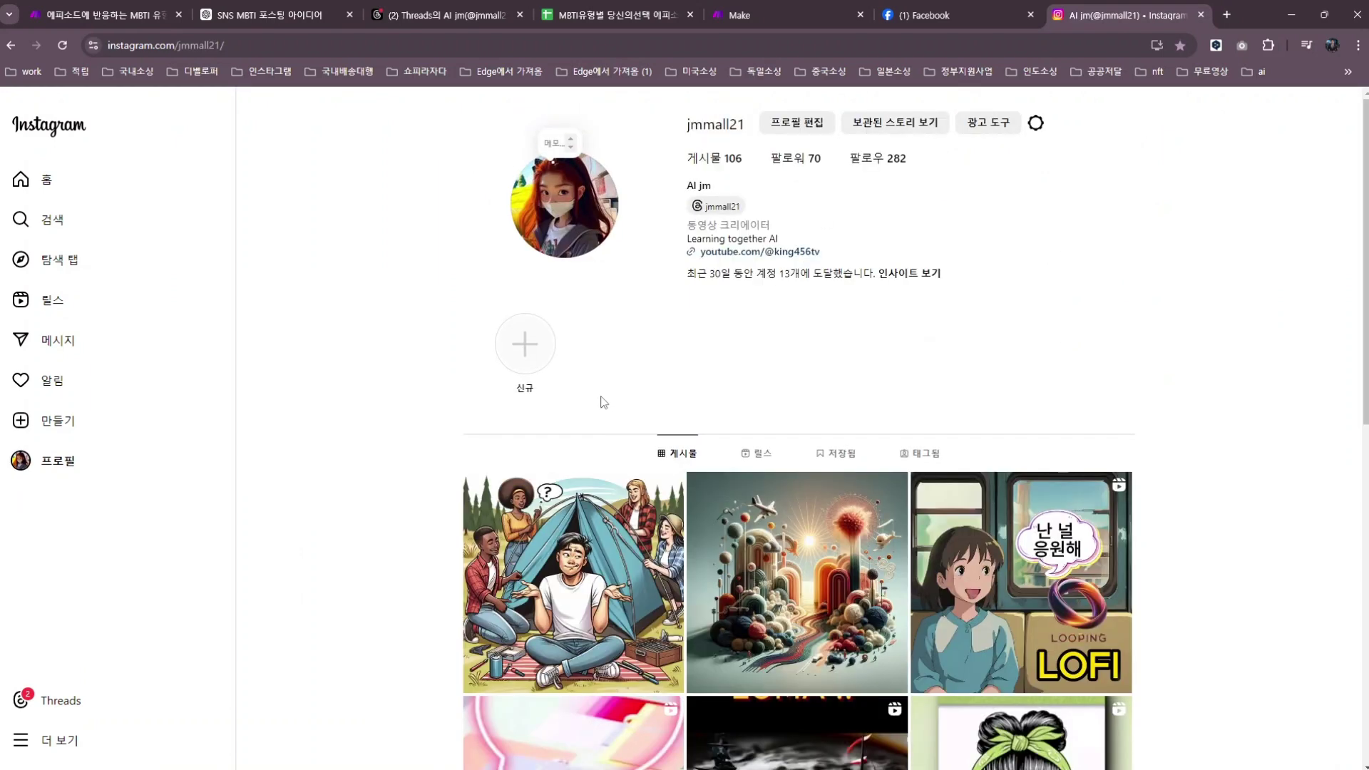
Check the scenario run in Make, then refresh the Instagram profile and open its newest post
click(773, 16)
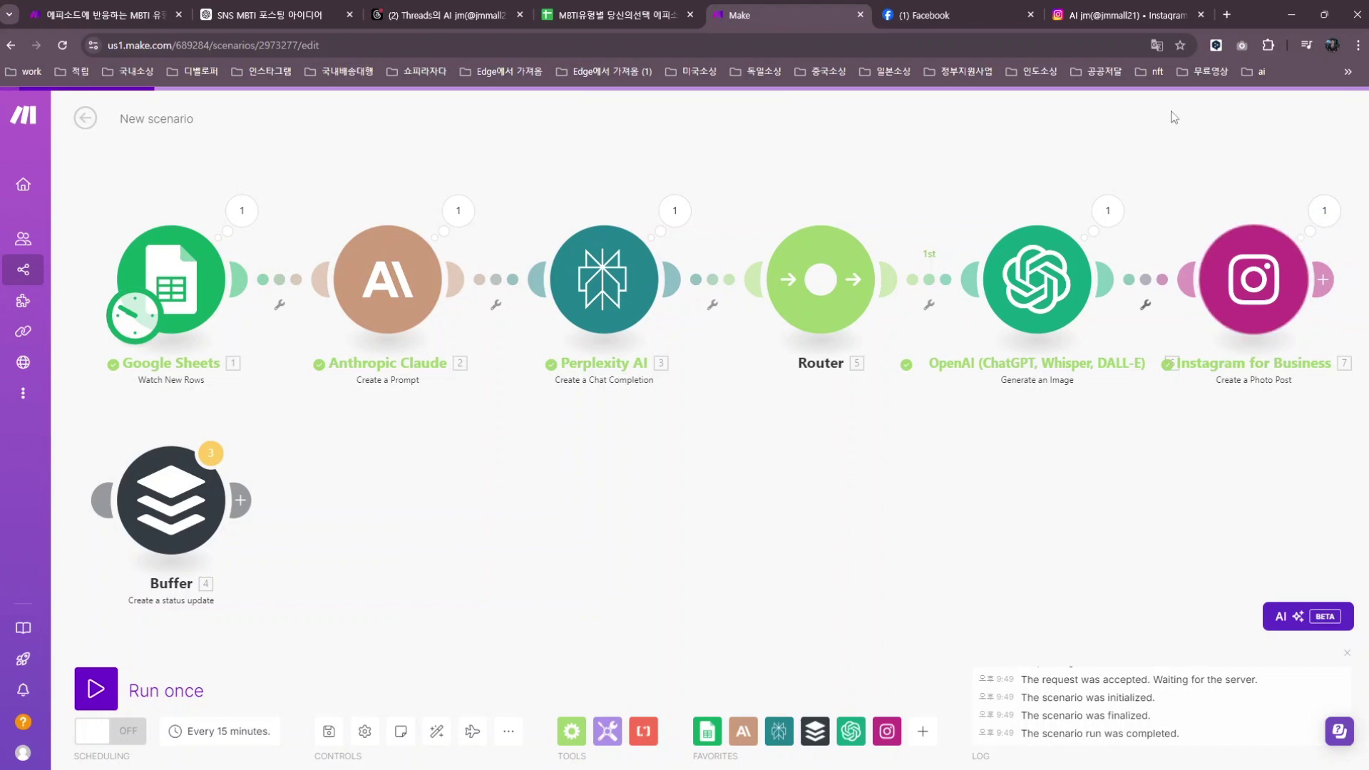
click(1127, 15)
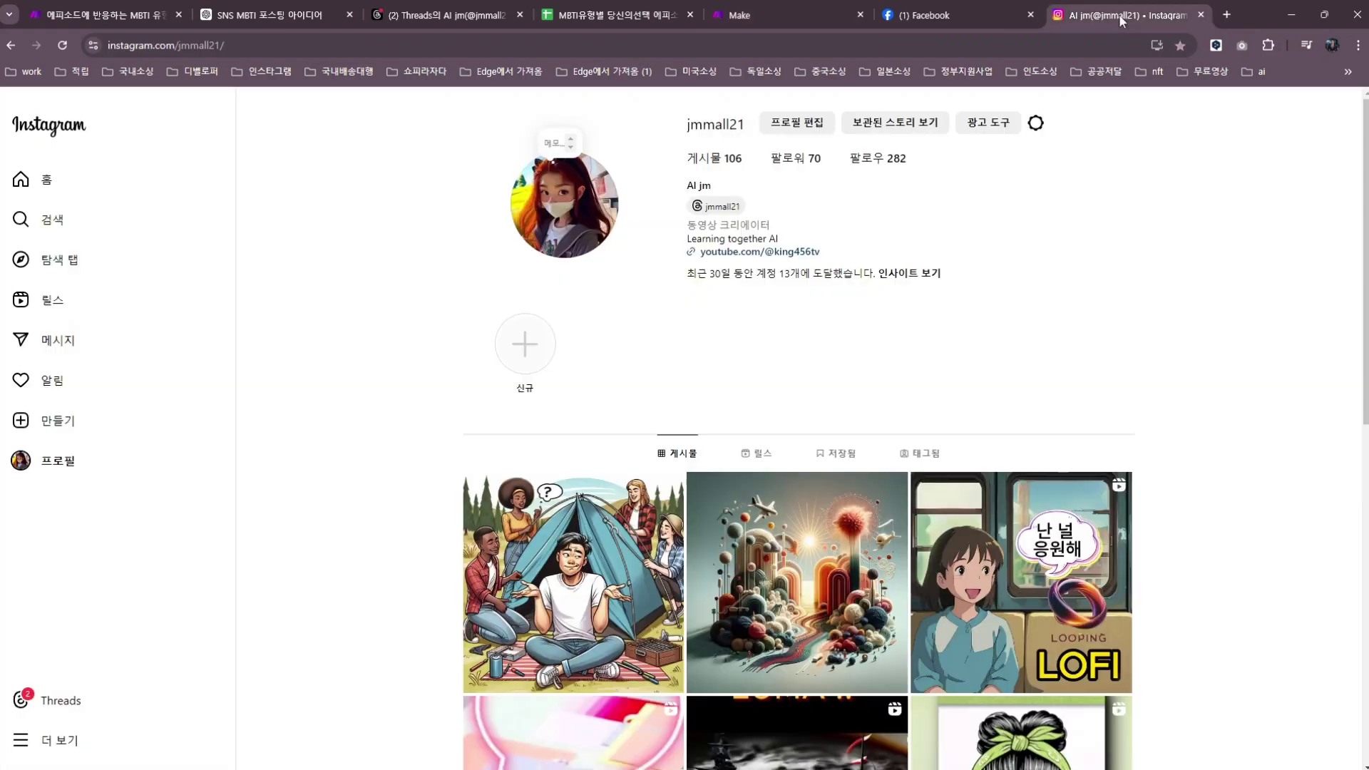
click(62, 46)
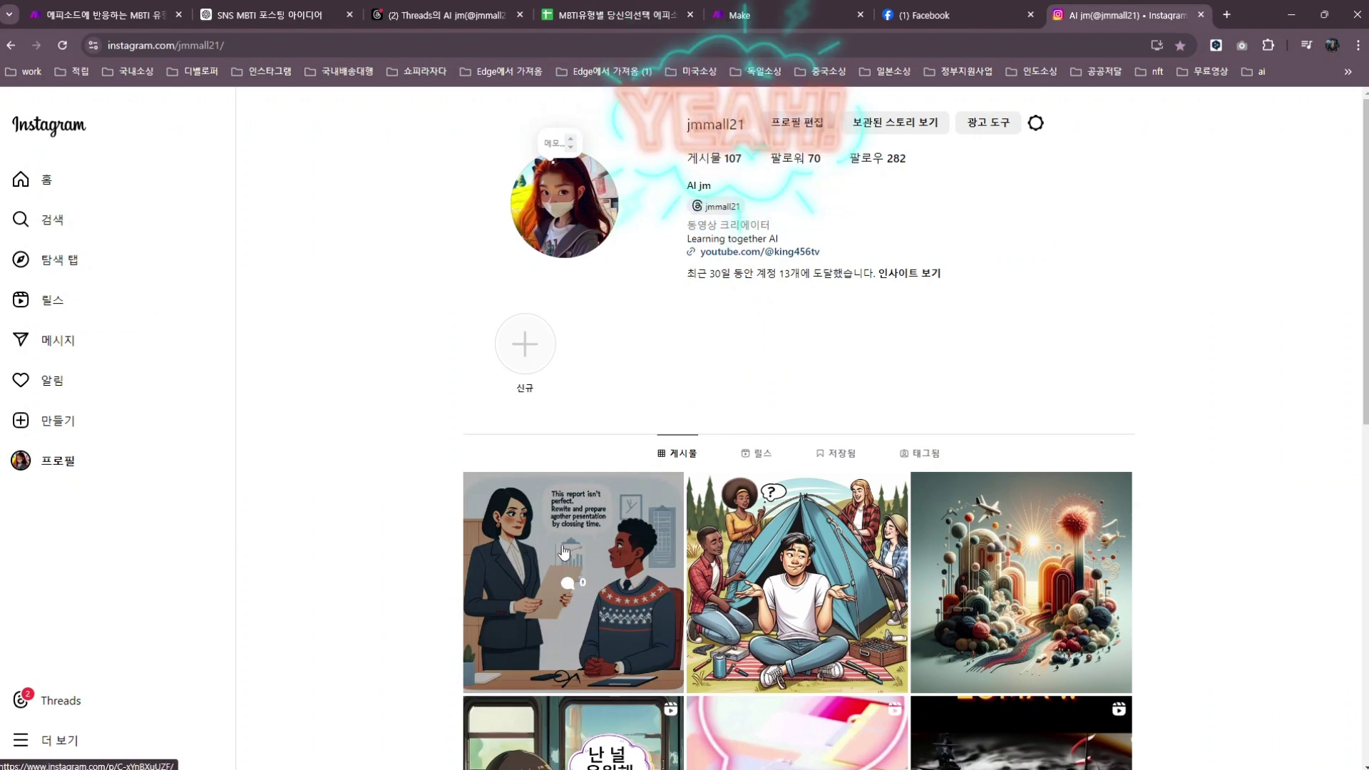
click(563, 552)
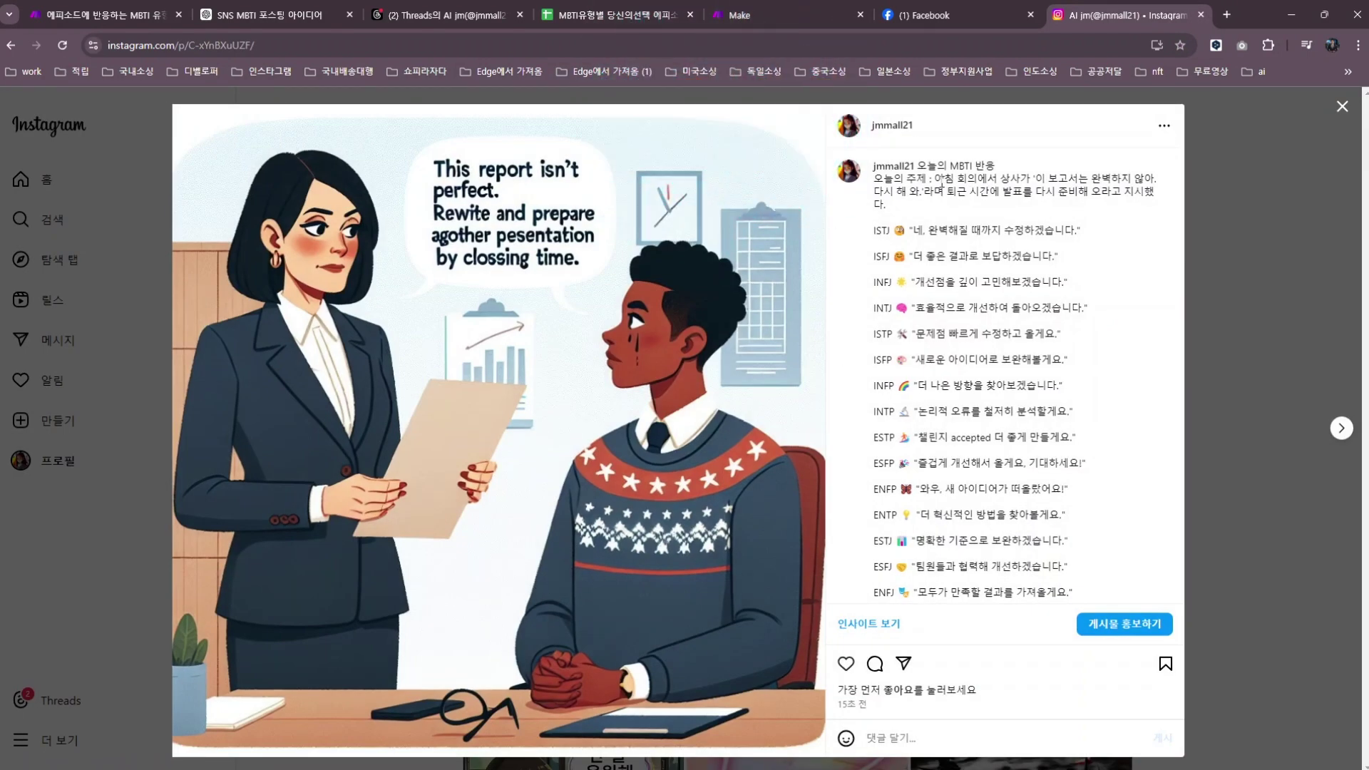
Review the newest post's caption, checking the topic line and the reactions listed for each MBTI type
drag(941, 181, 1132, 181)
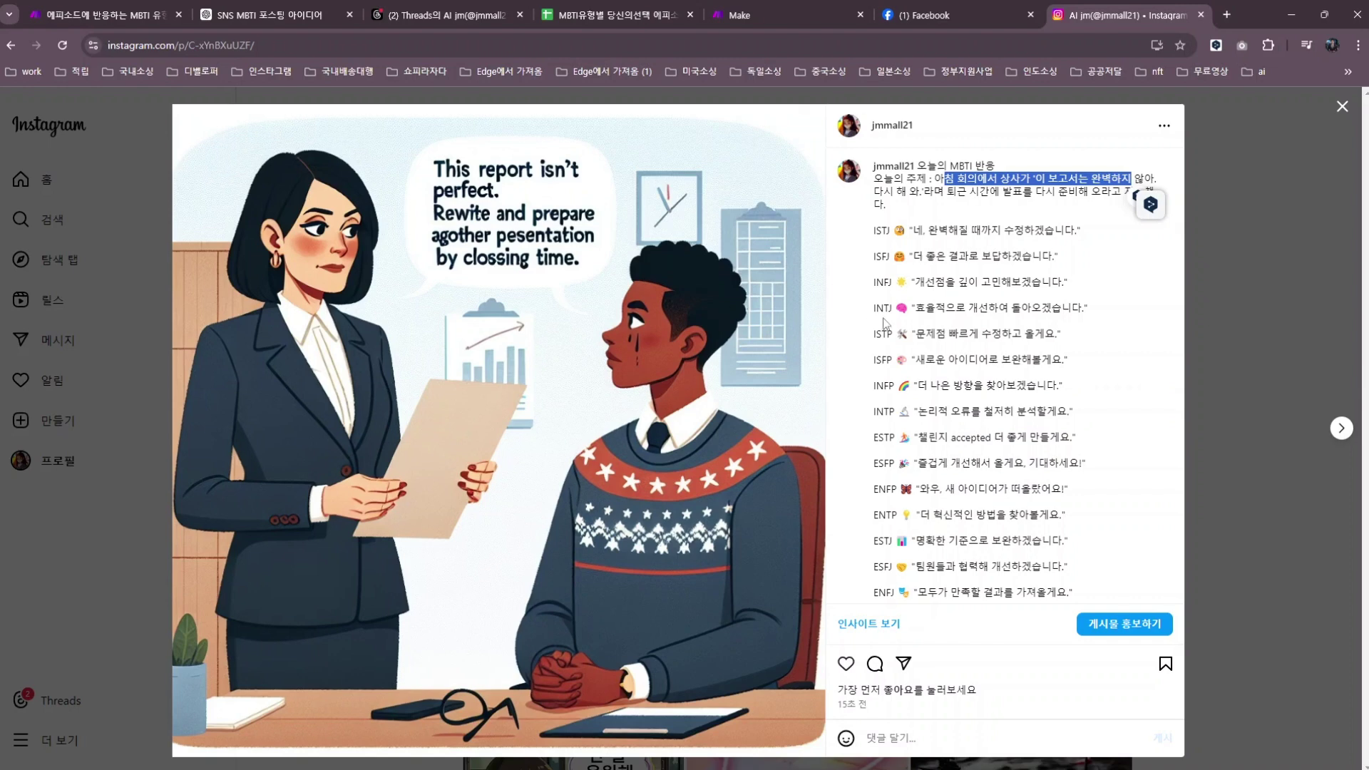
click(930, 210)
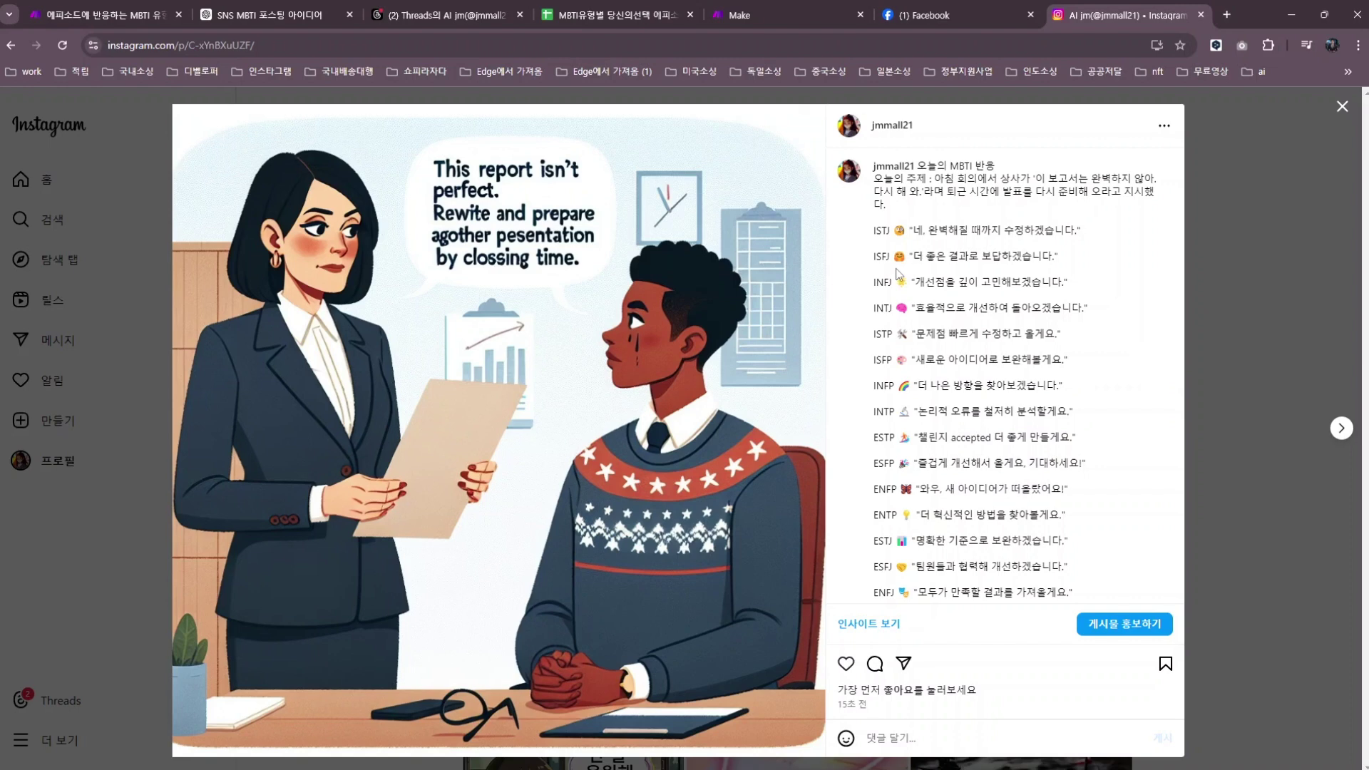
drag(881, 262, 1061, 259)
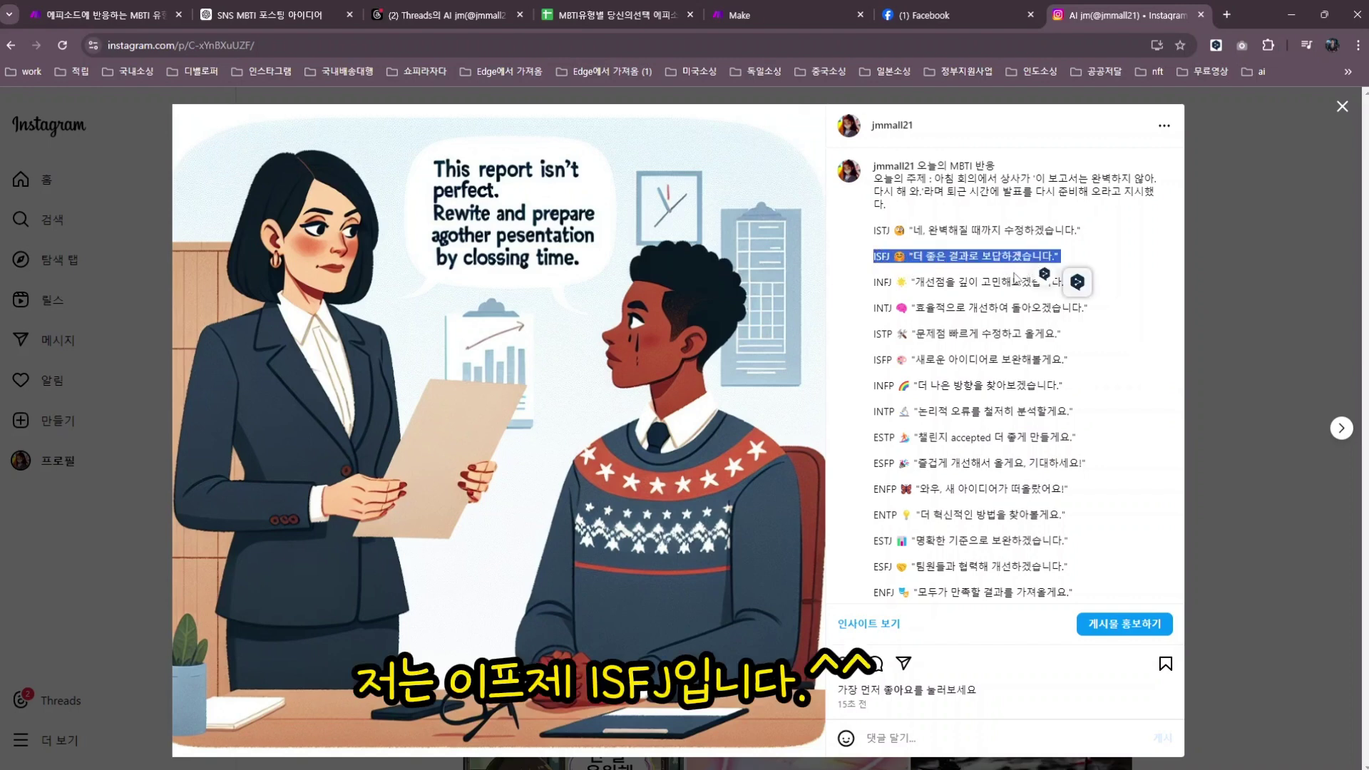
click(1087, 260)
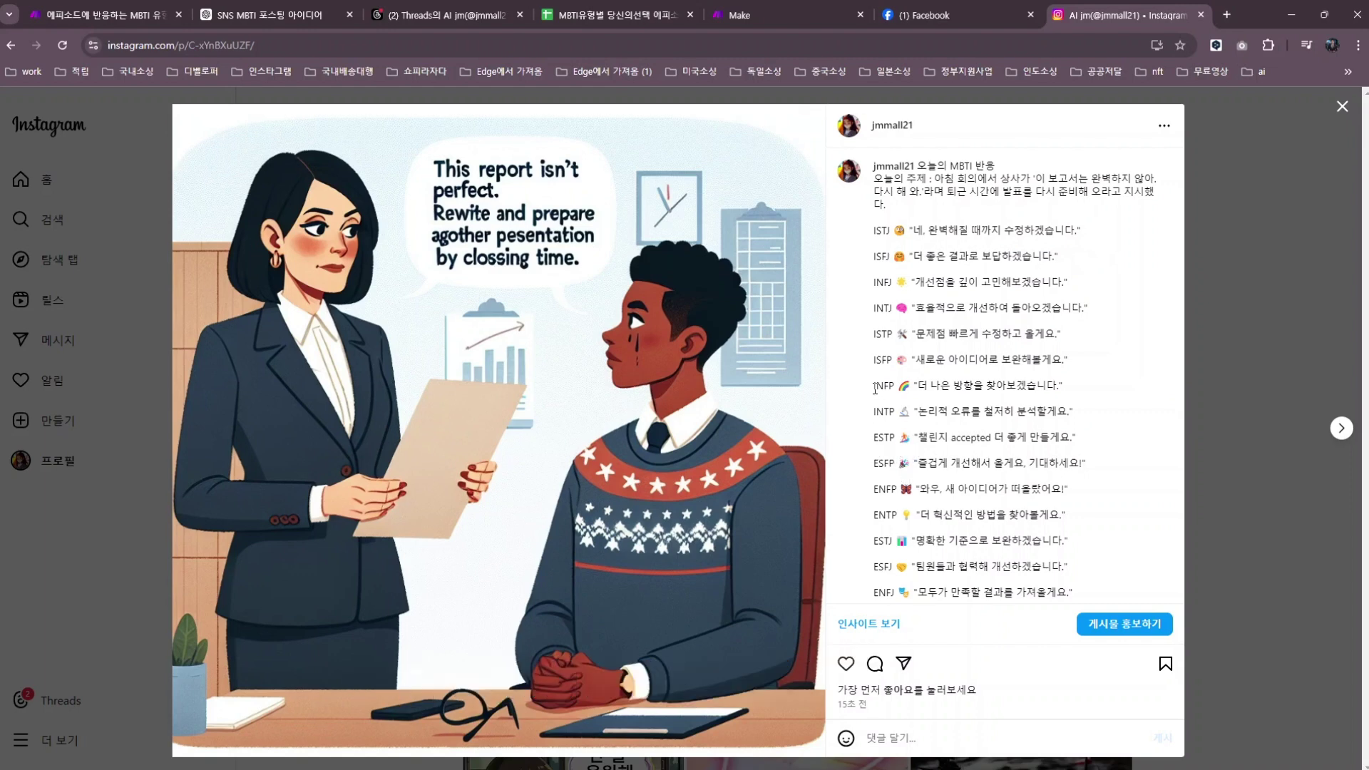
drag(872, 391, 1030, 401)
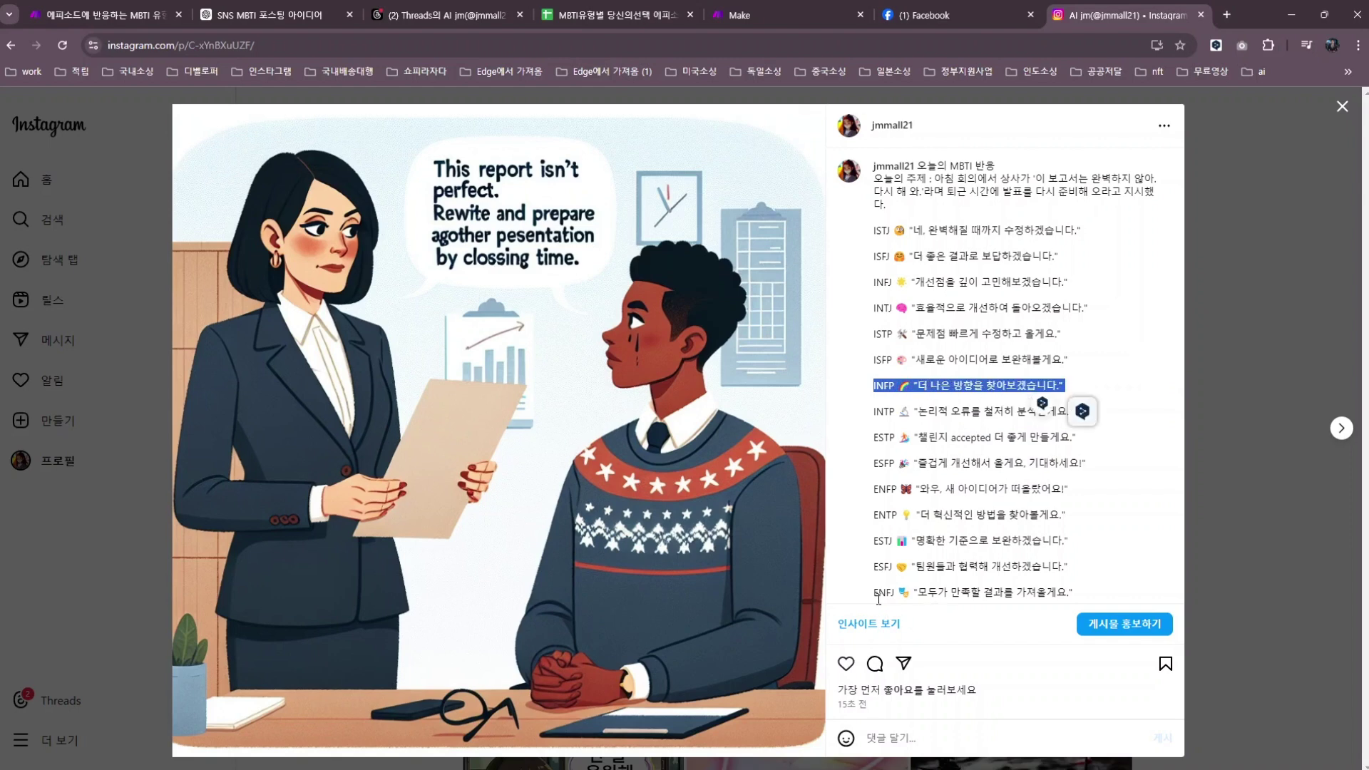
click(940, 595)
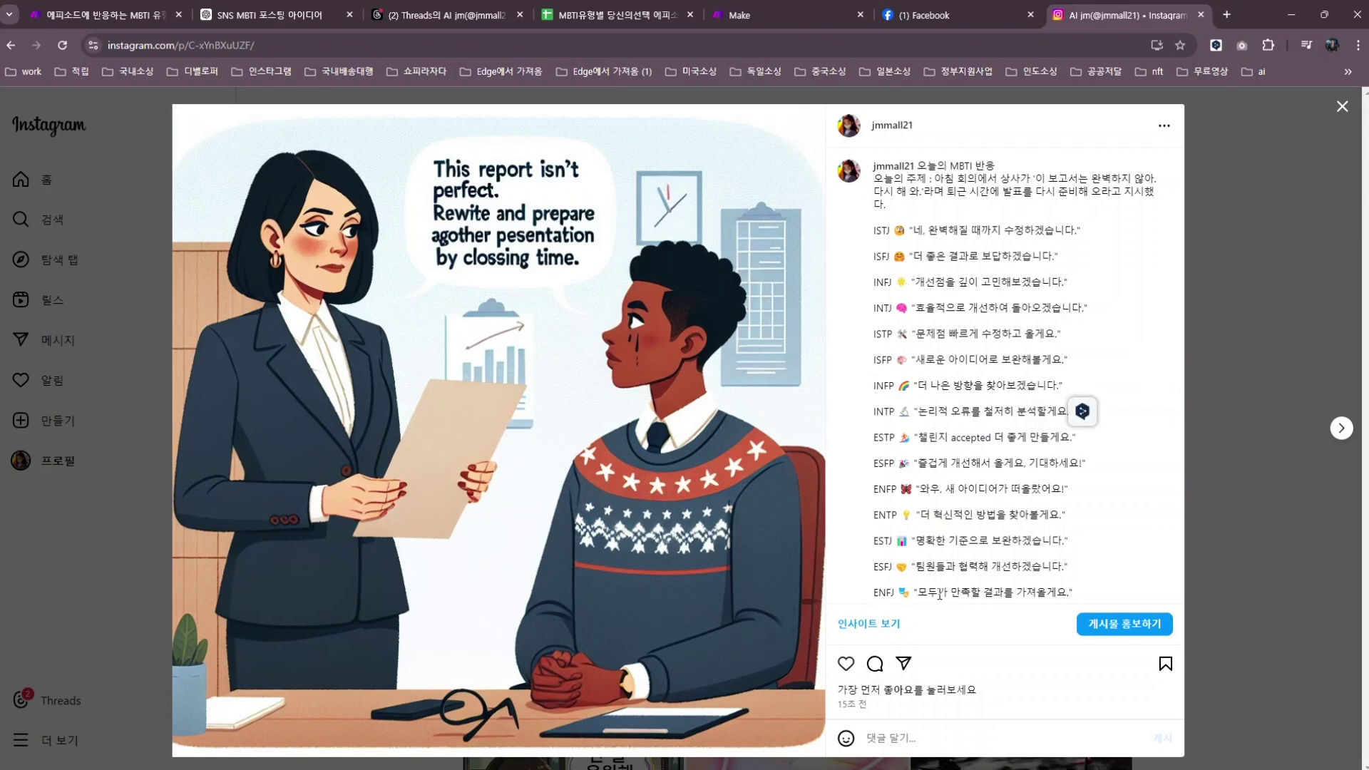
drag(940, 595, 920, 606)
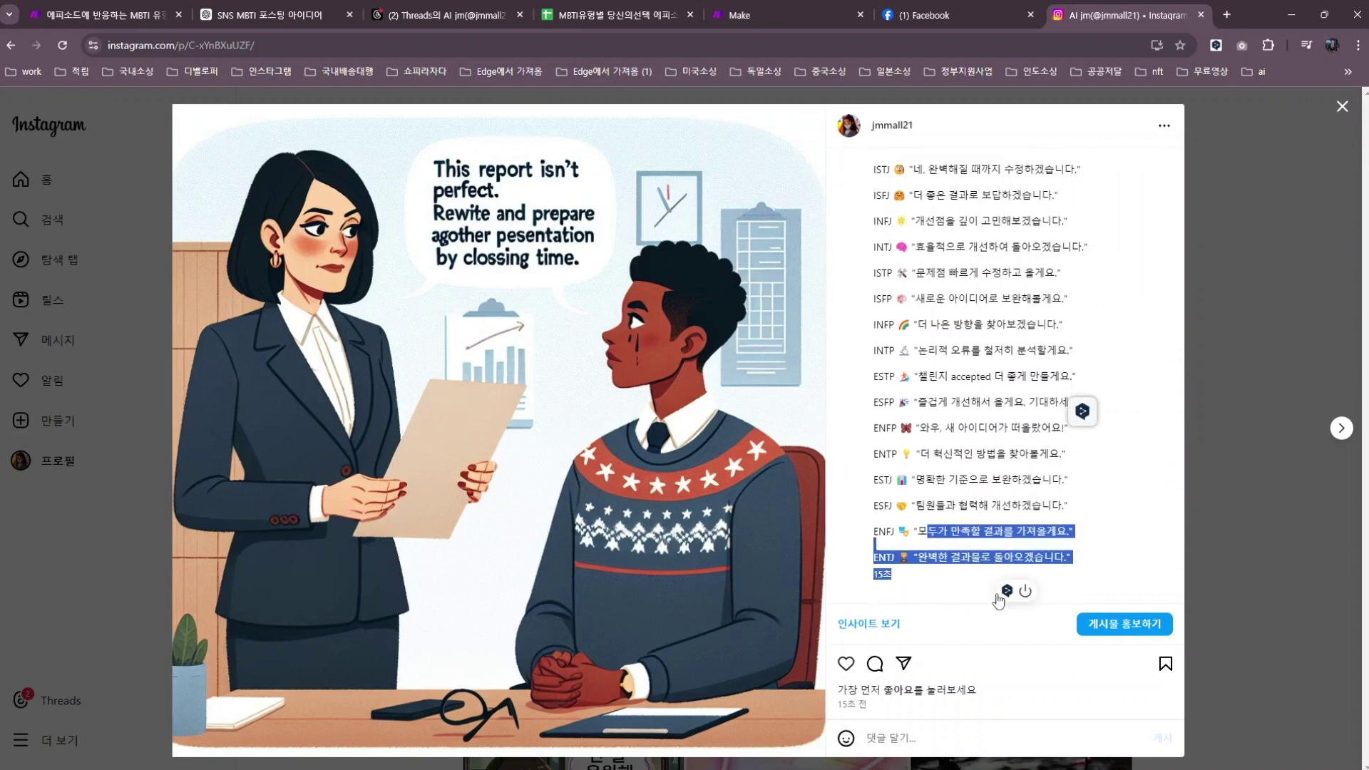
click(936, 573)
scroll(1053, 535, up, 1)
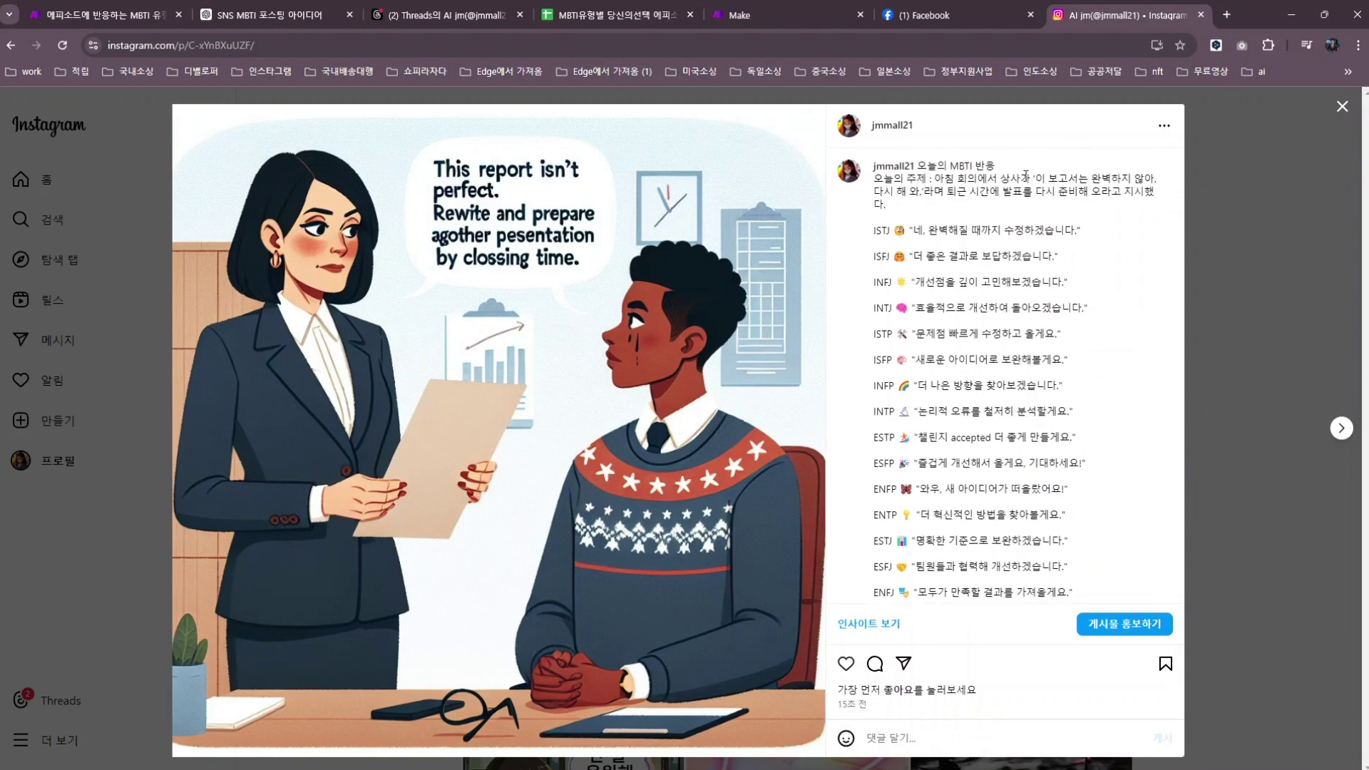
Delete the office-report test post from the Instagram profile
click(1164, 126)
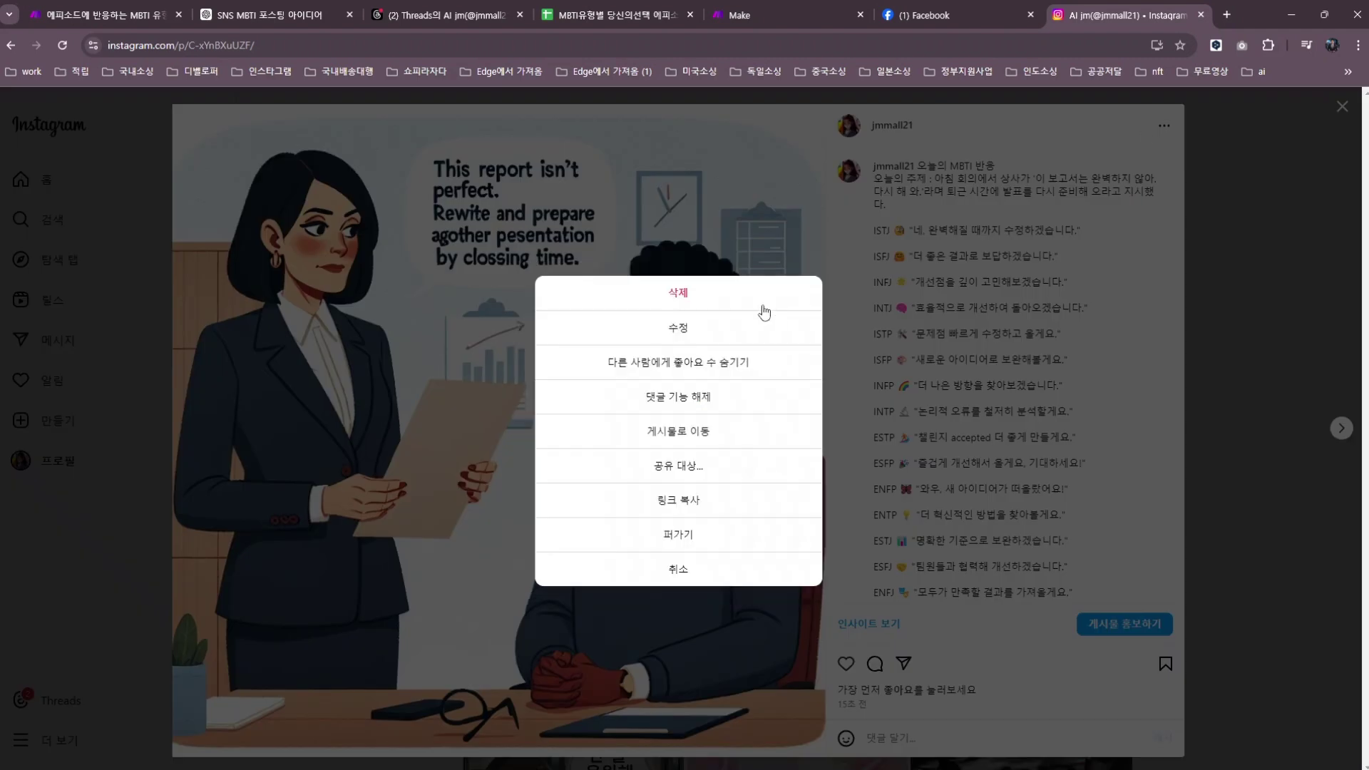
click(676, 299)
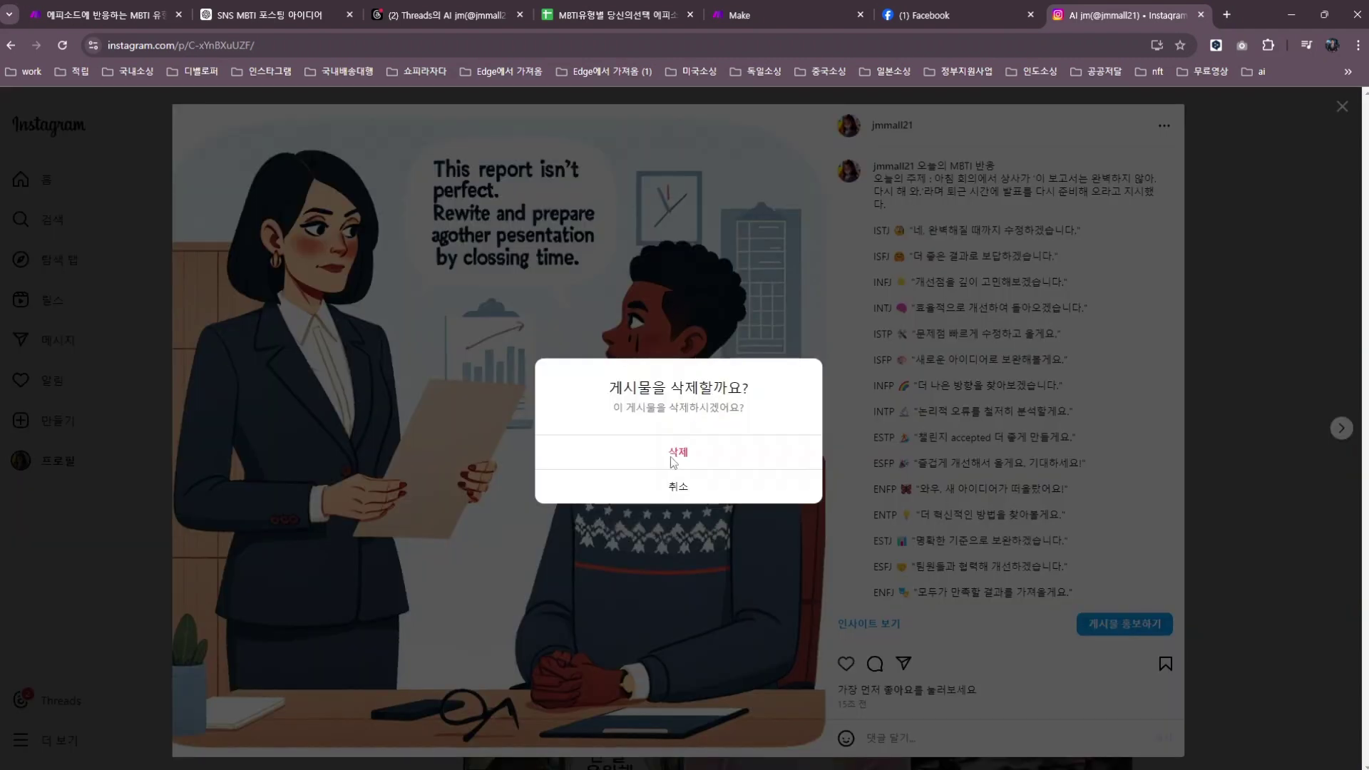
click(678, 455)
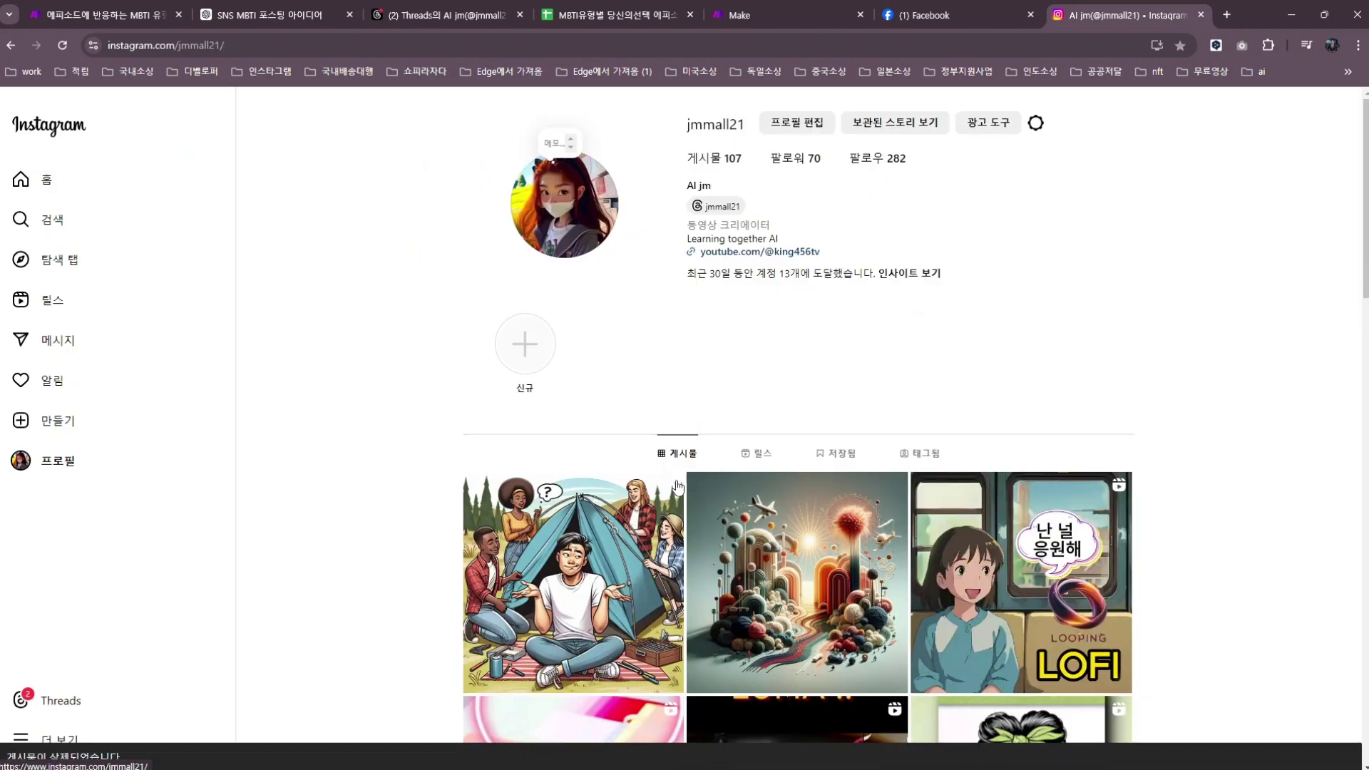
Open the camping tent post, examine its episode line and MBTI reactions, and close it
click(554, 545)
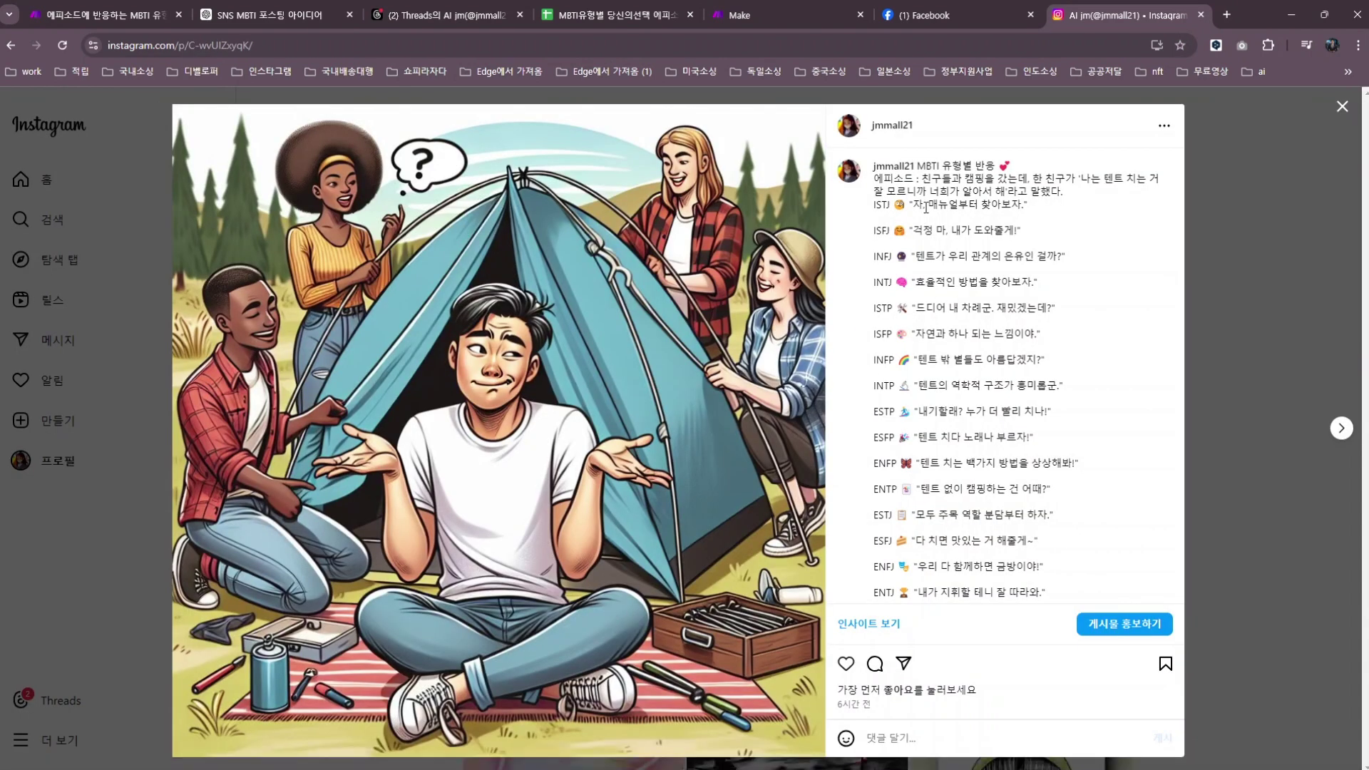
drag(925, 181, 1077, 191)
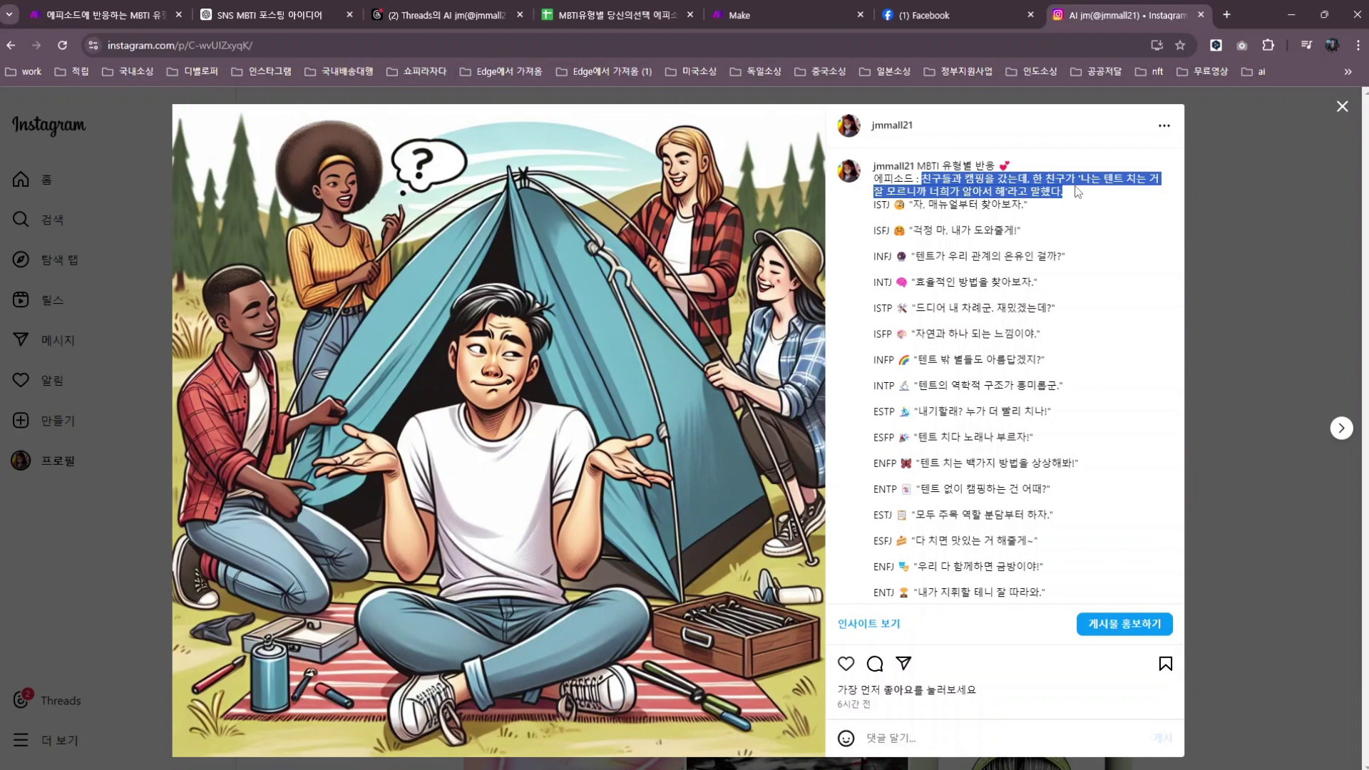
drag(1077, 191, 1077, 191)
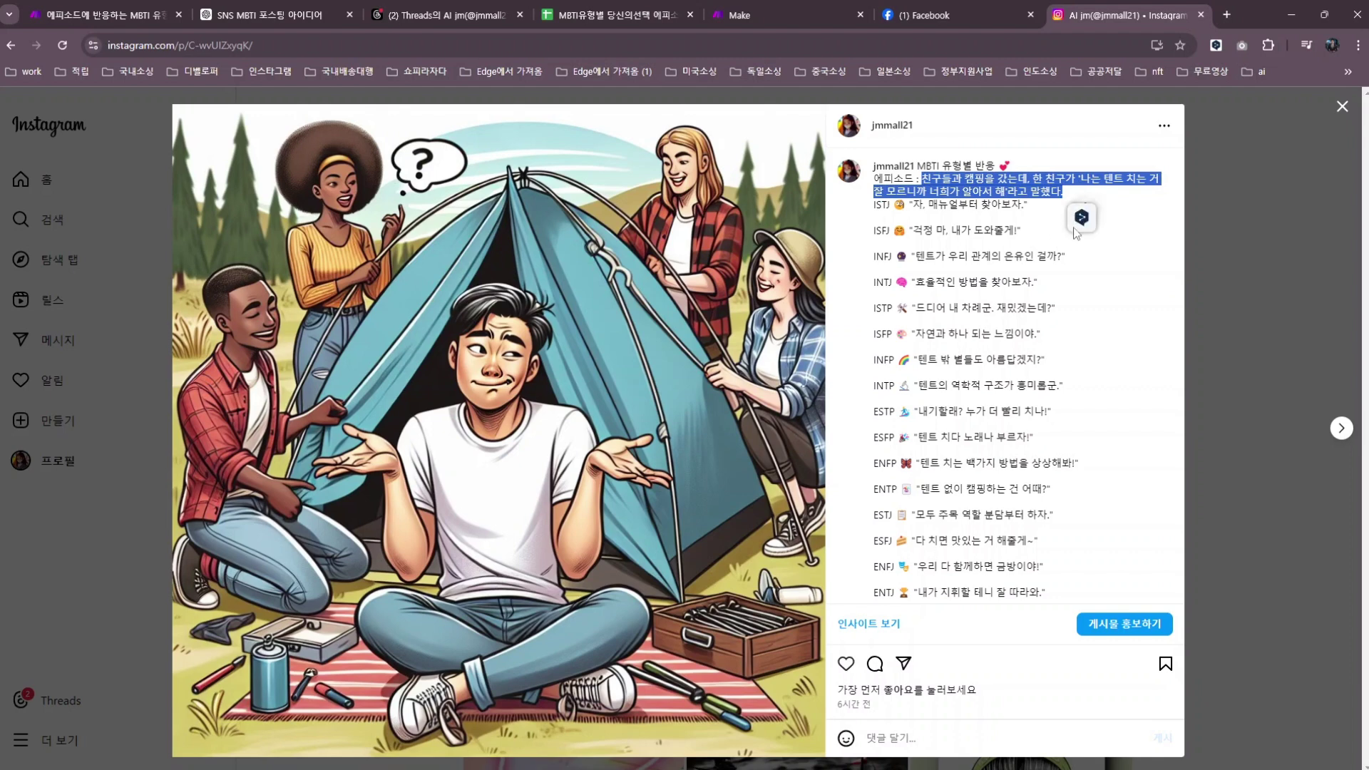
click(1079, 278)
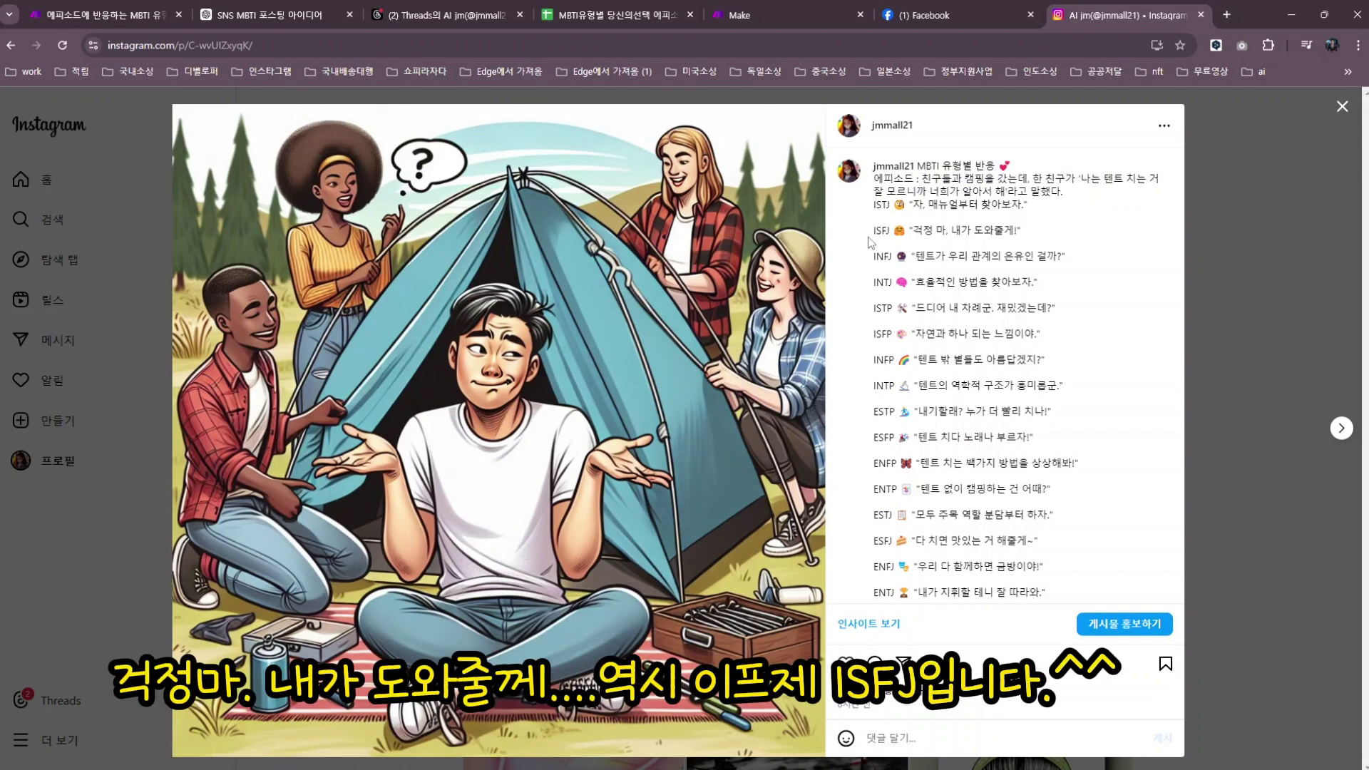
drag(870, 232, 1043, 235)
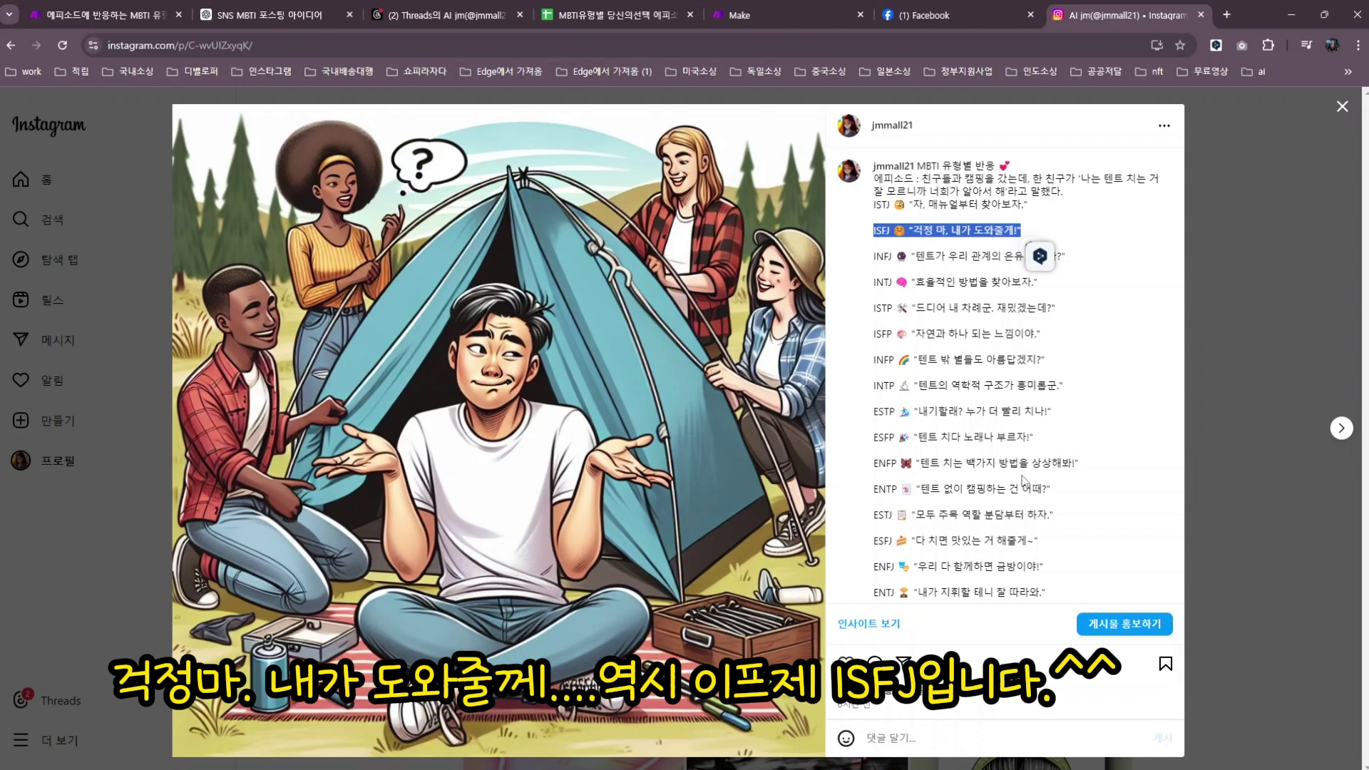
scroll(1024, 482, down, 1)
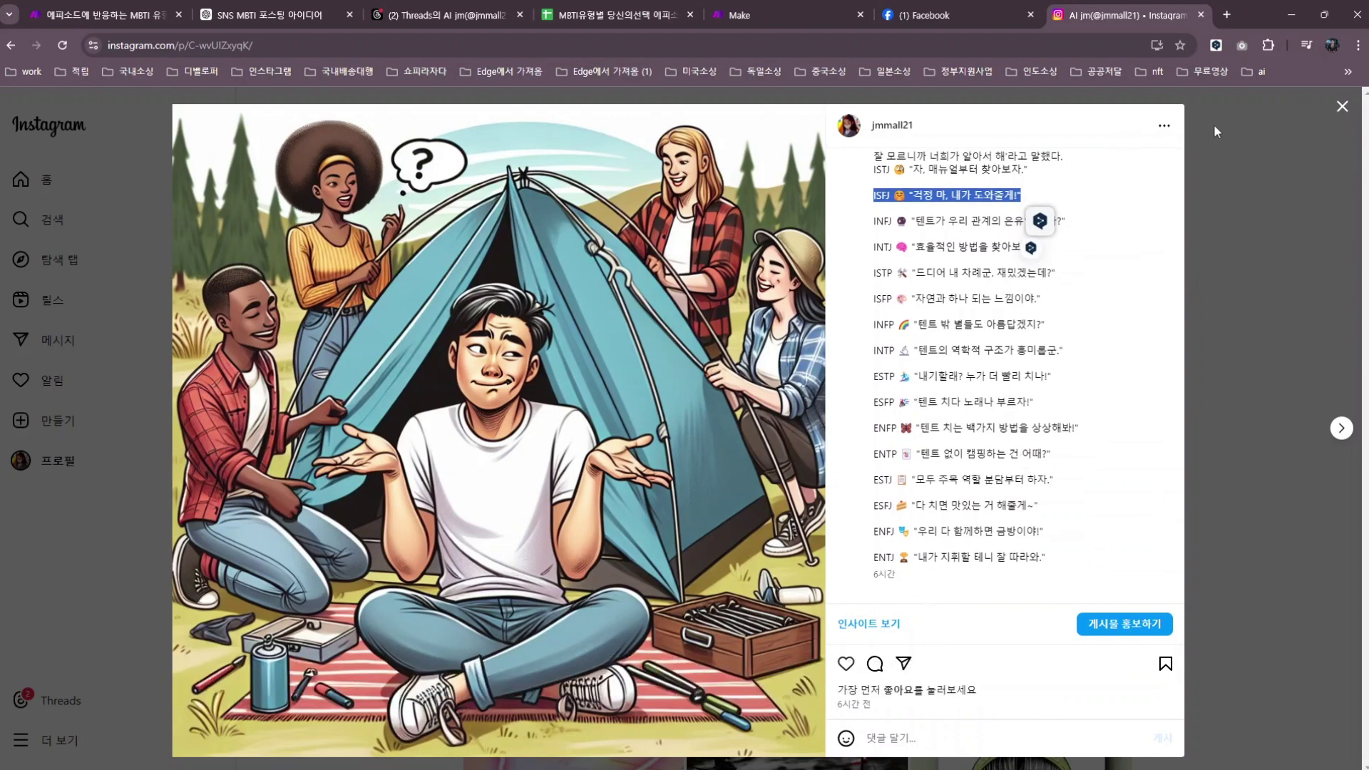
click(1340, 109)
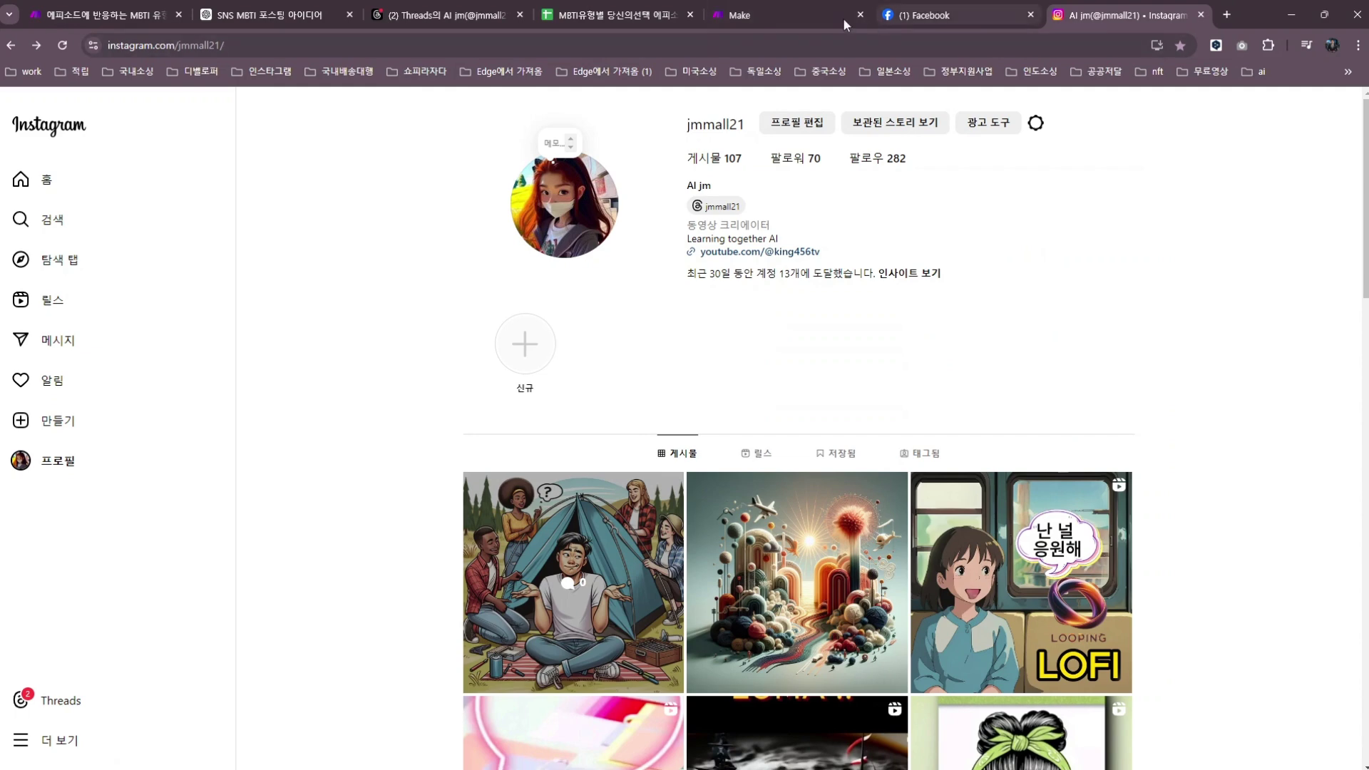
Switch back to Make and reconnect the Buffer module to the router as a second route, closing its settings unchanged
click(776, 16)
drag(207, 497, 1025, 435)
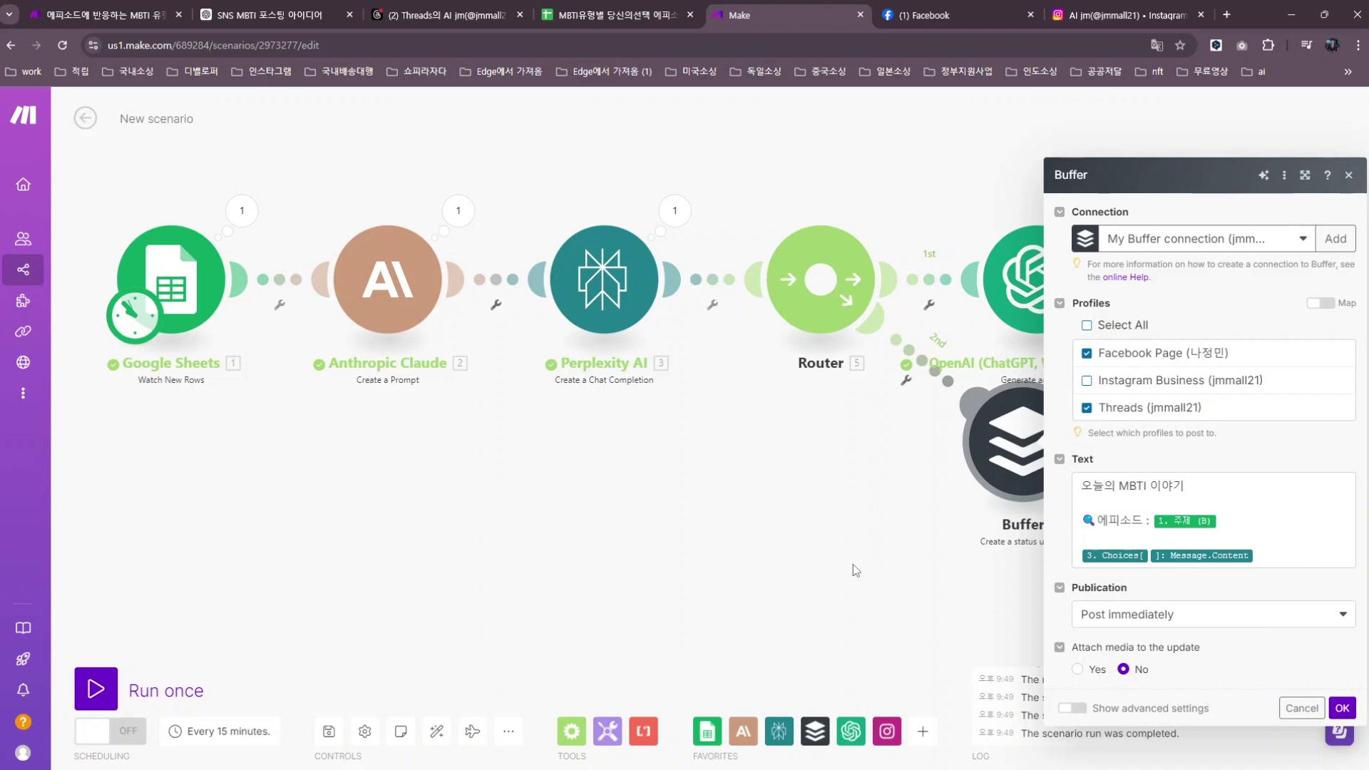
click(1349, 177)
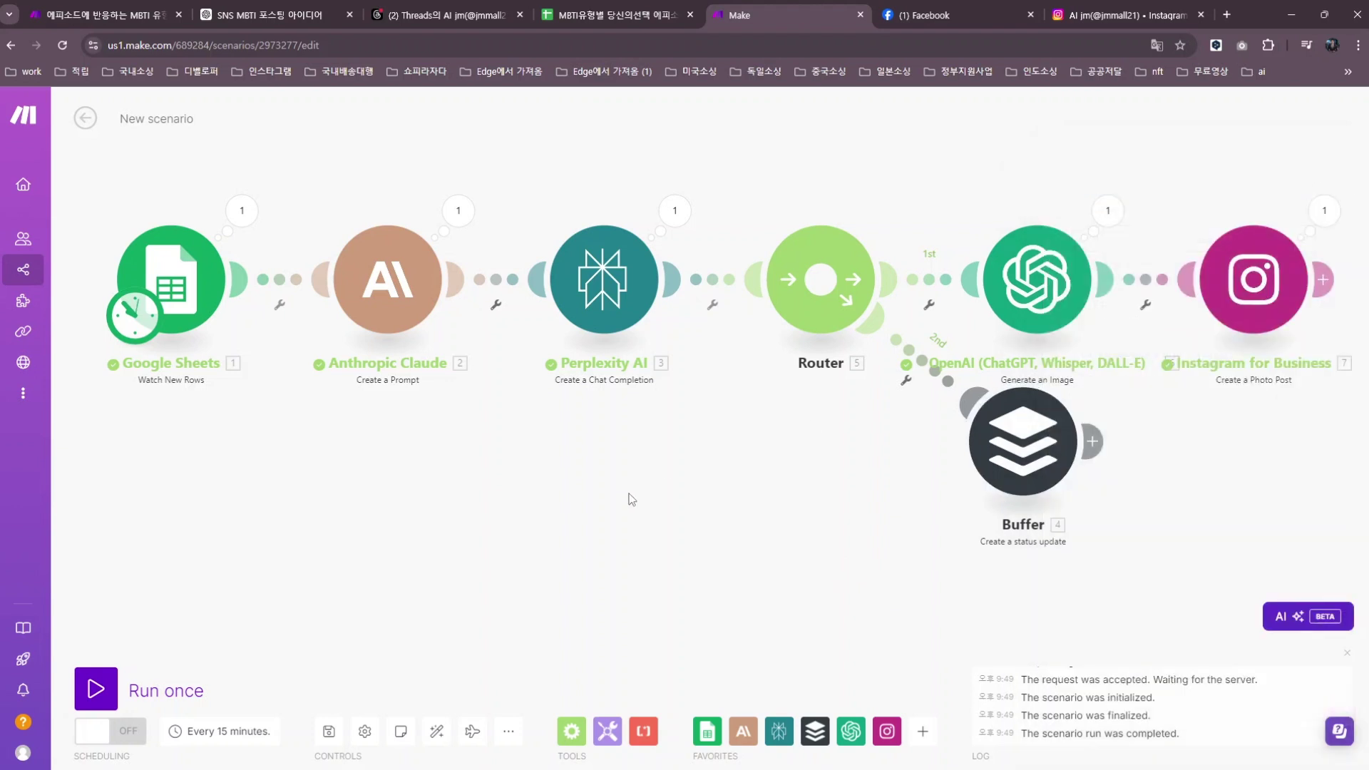